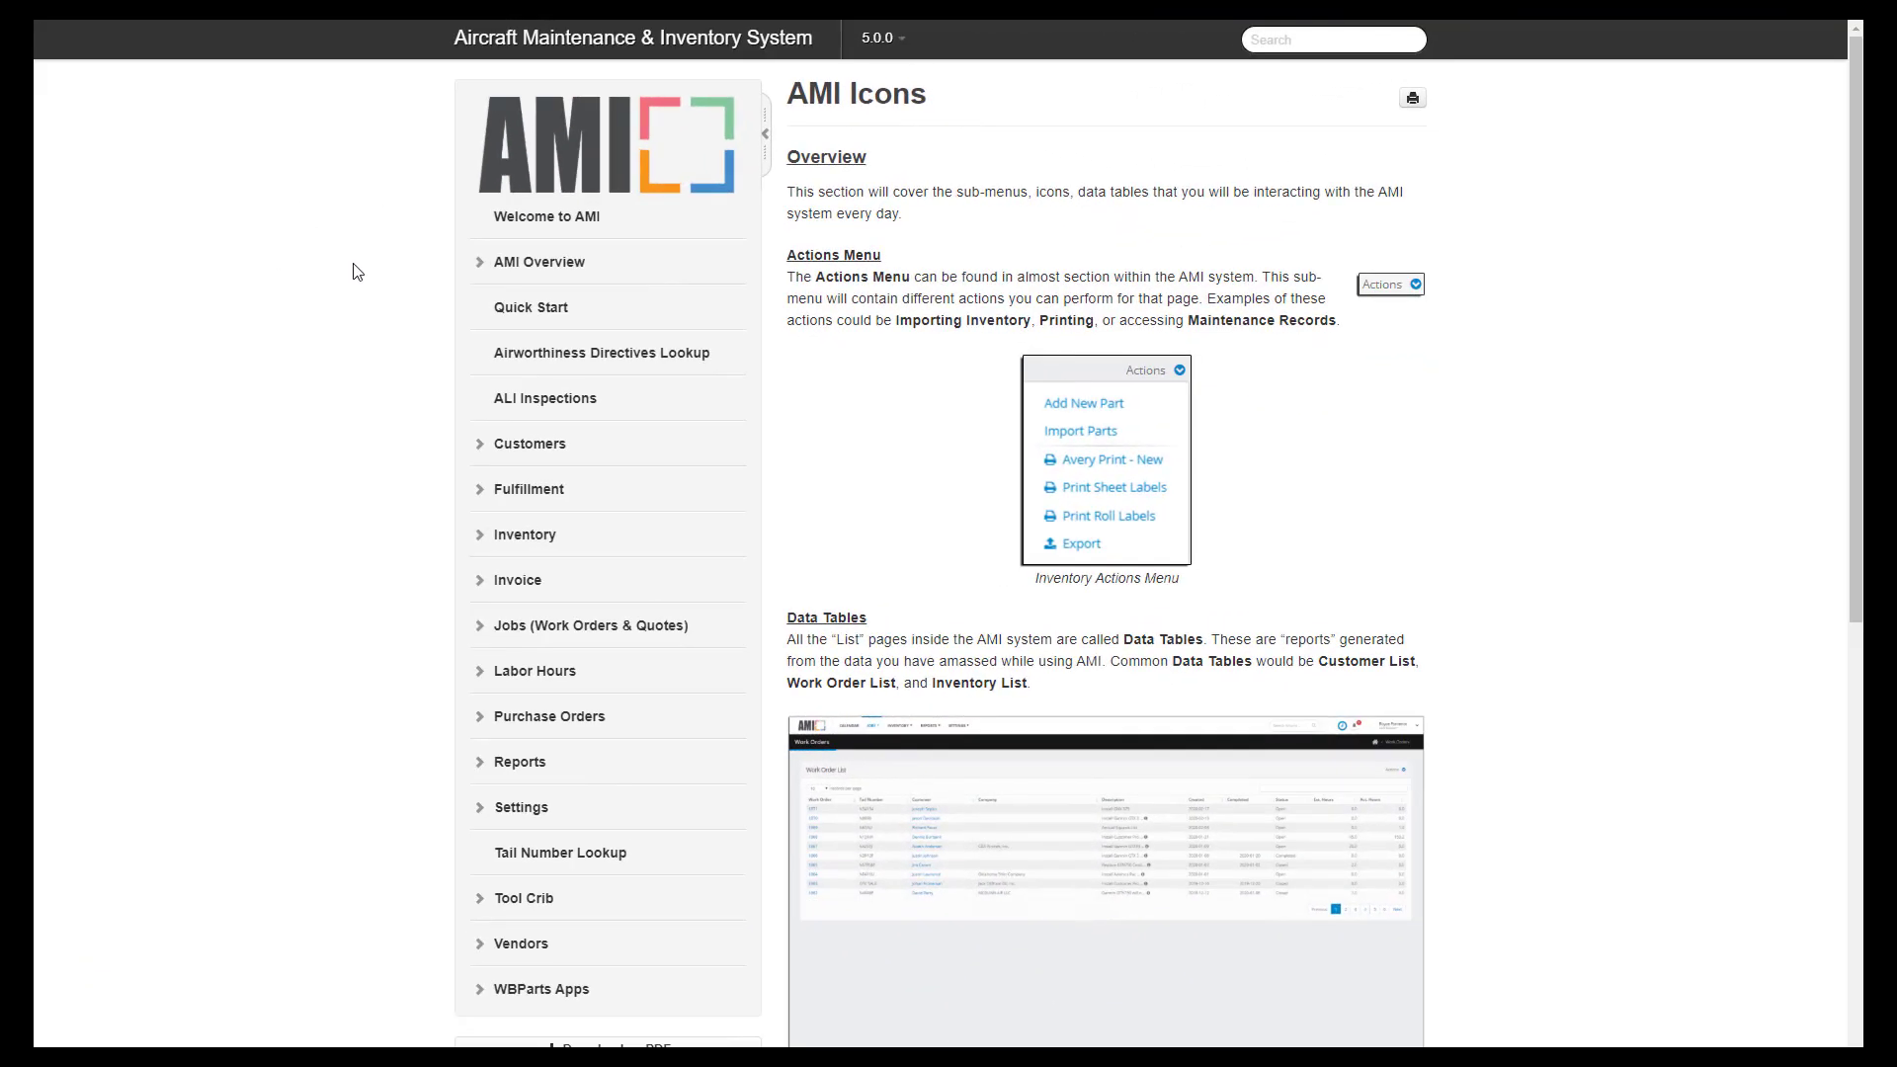
- Expand AMI Overview > Navigation and read the Top Menu and Dashboard help pages
click(480, 264)
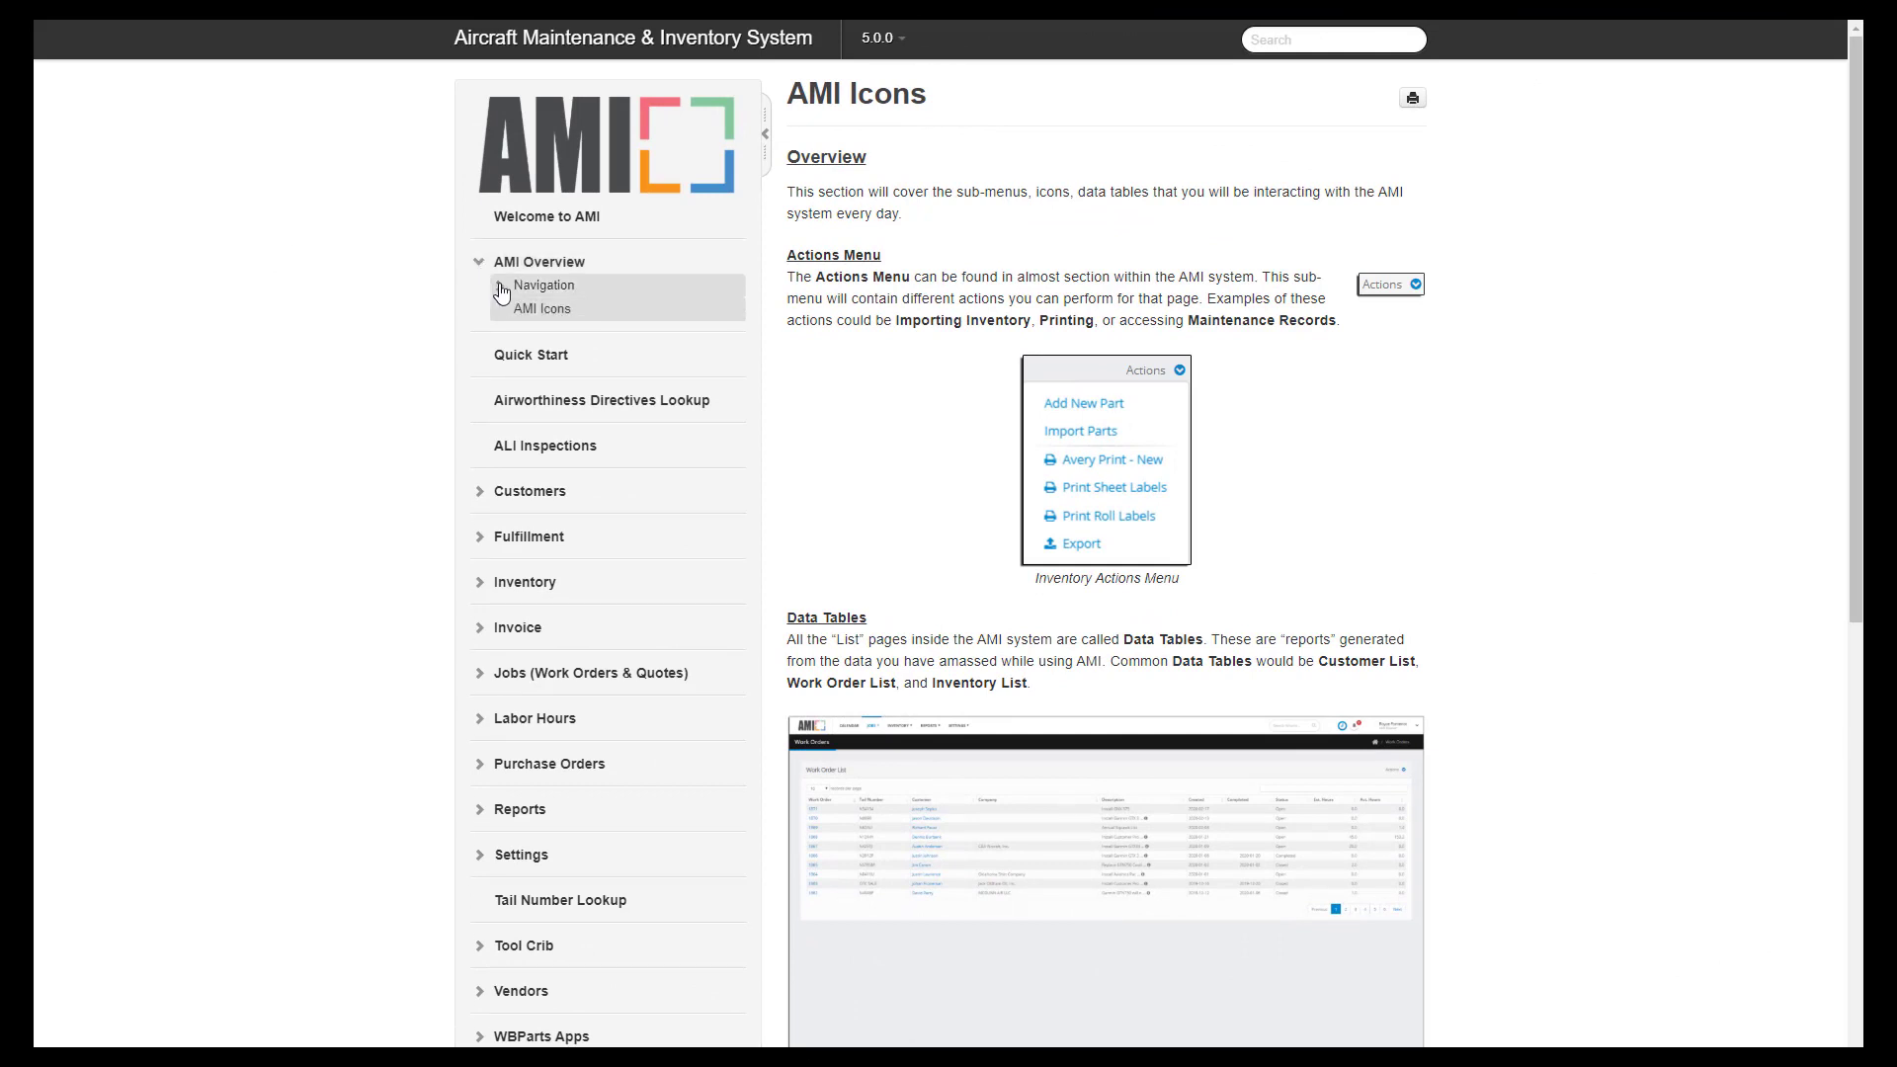
click(499, 287)
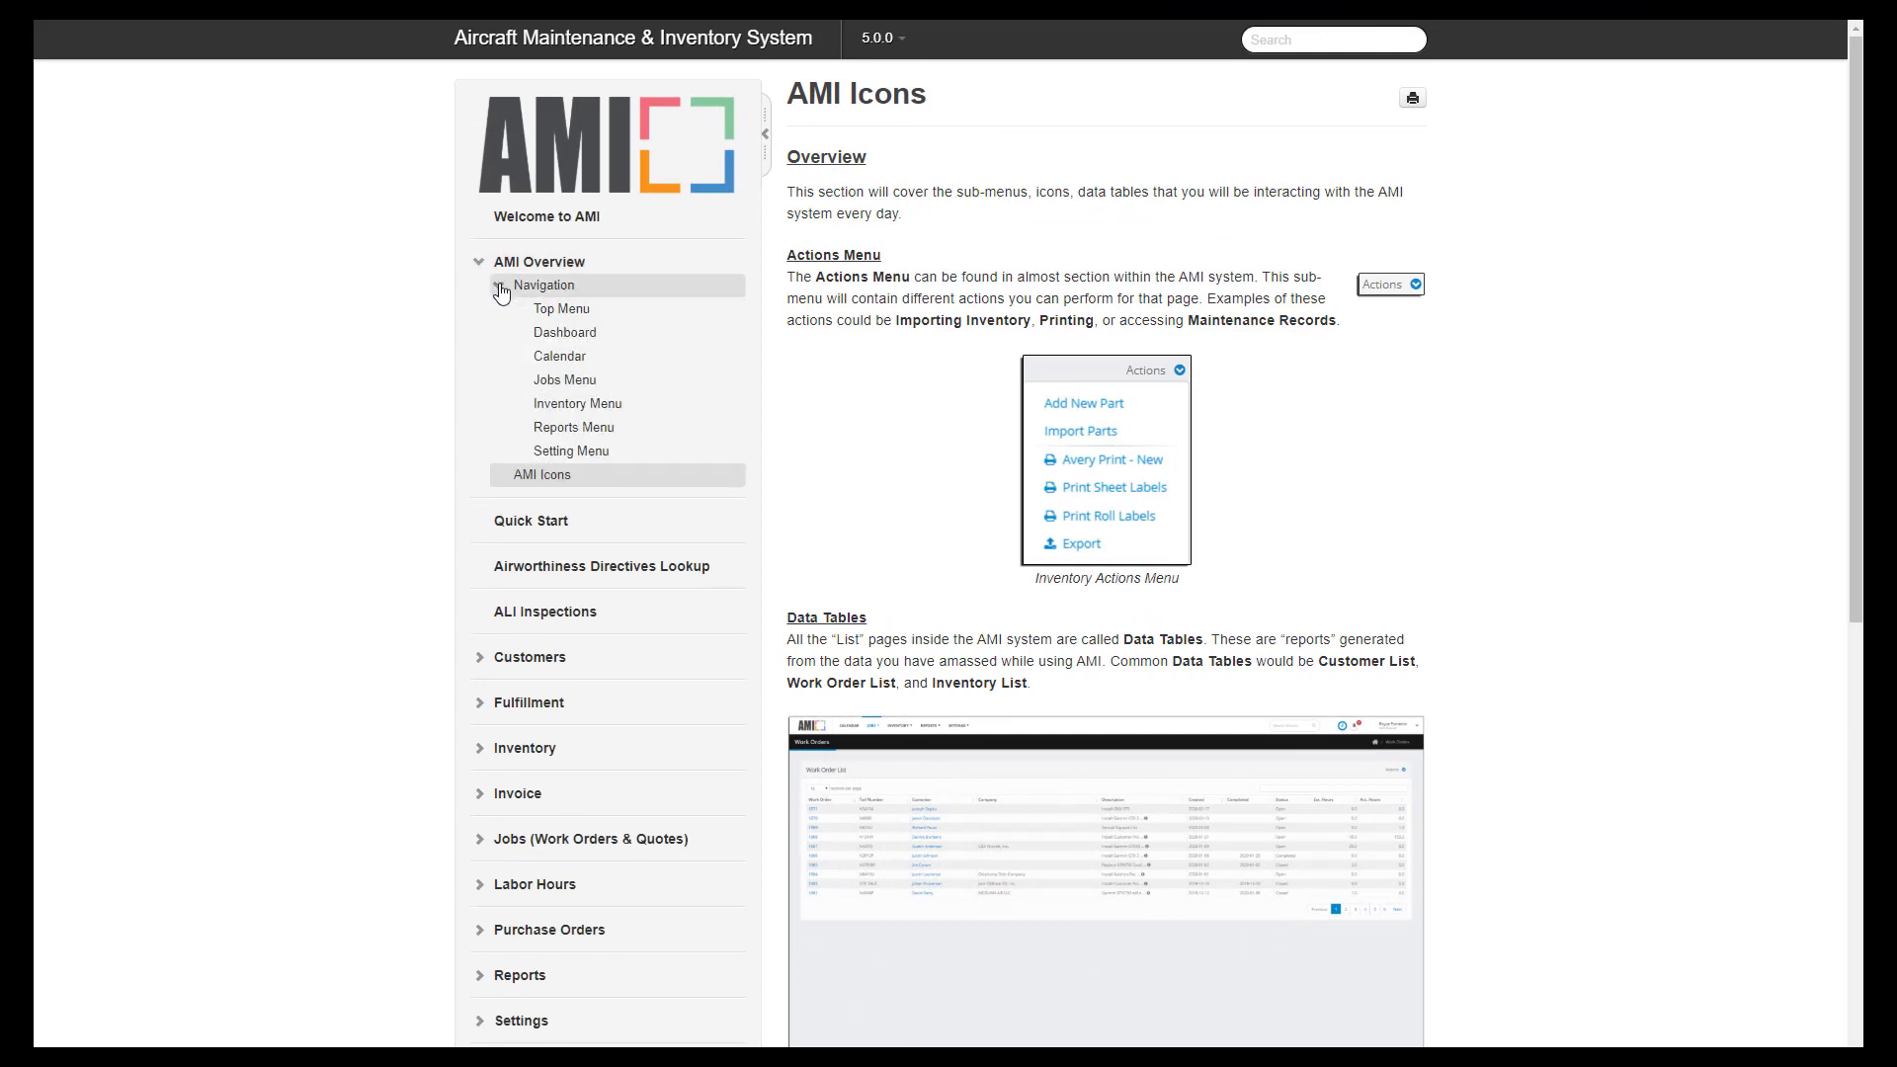
click(570, 314)
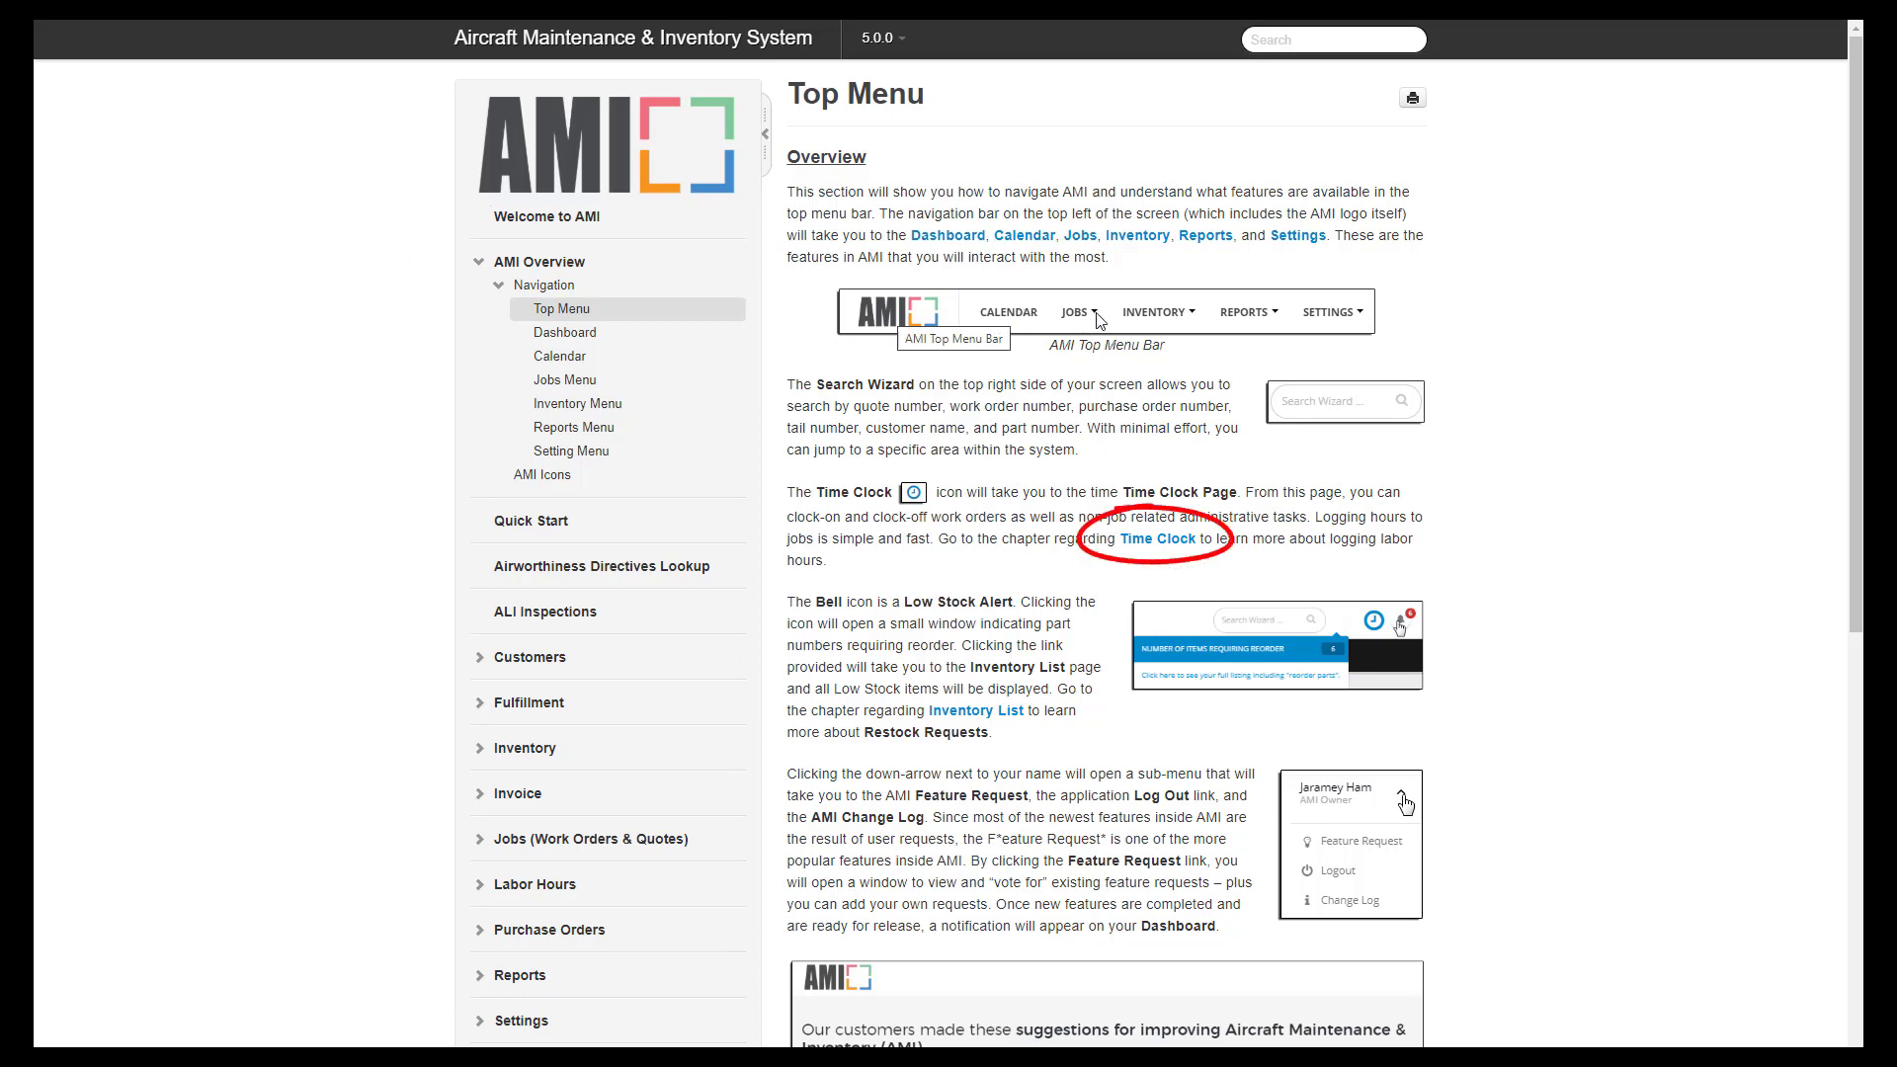
click(565, 333)
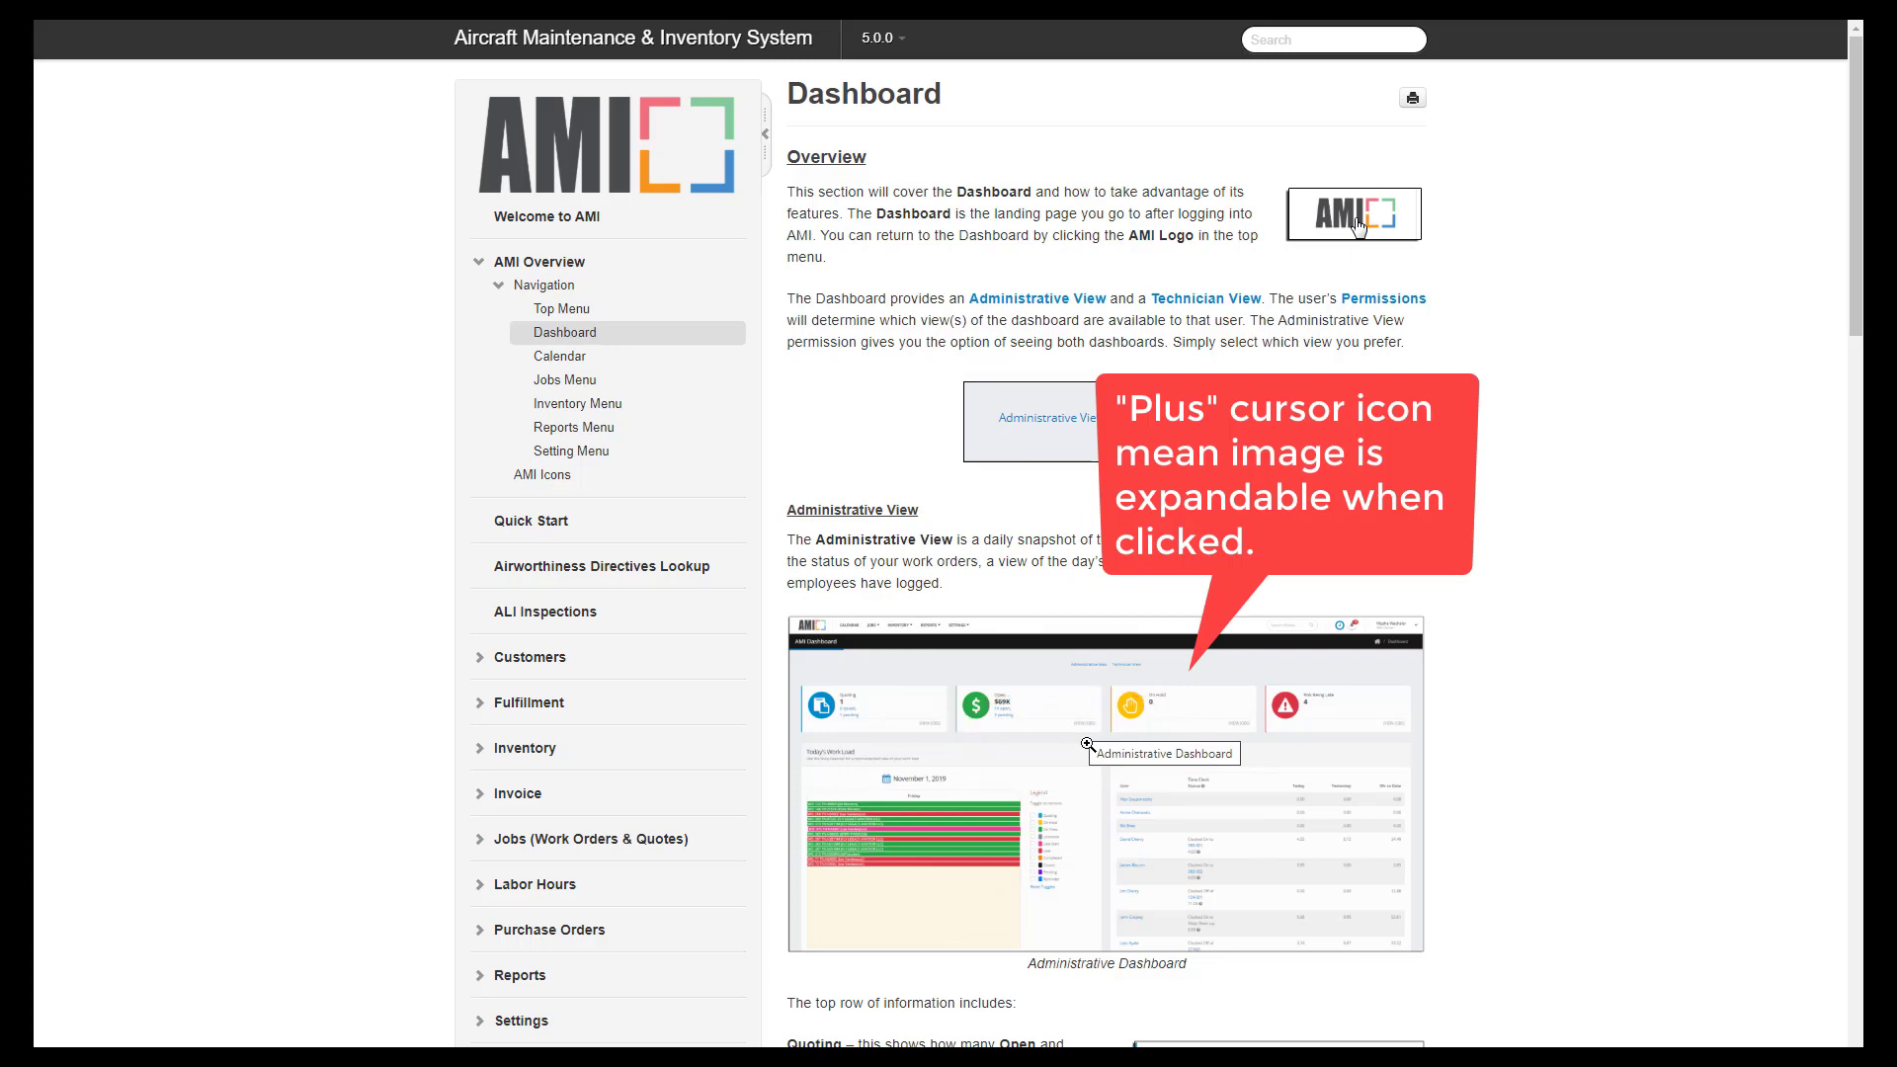
- Enlarge the Administrative Dashboard screenshot, then continue to the Calendar and Jobs Menu pages
click(1087, 742)
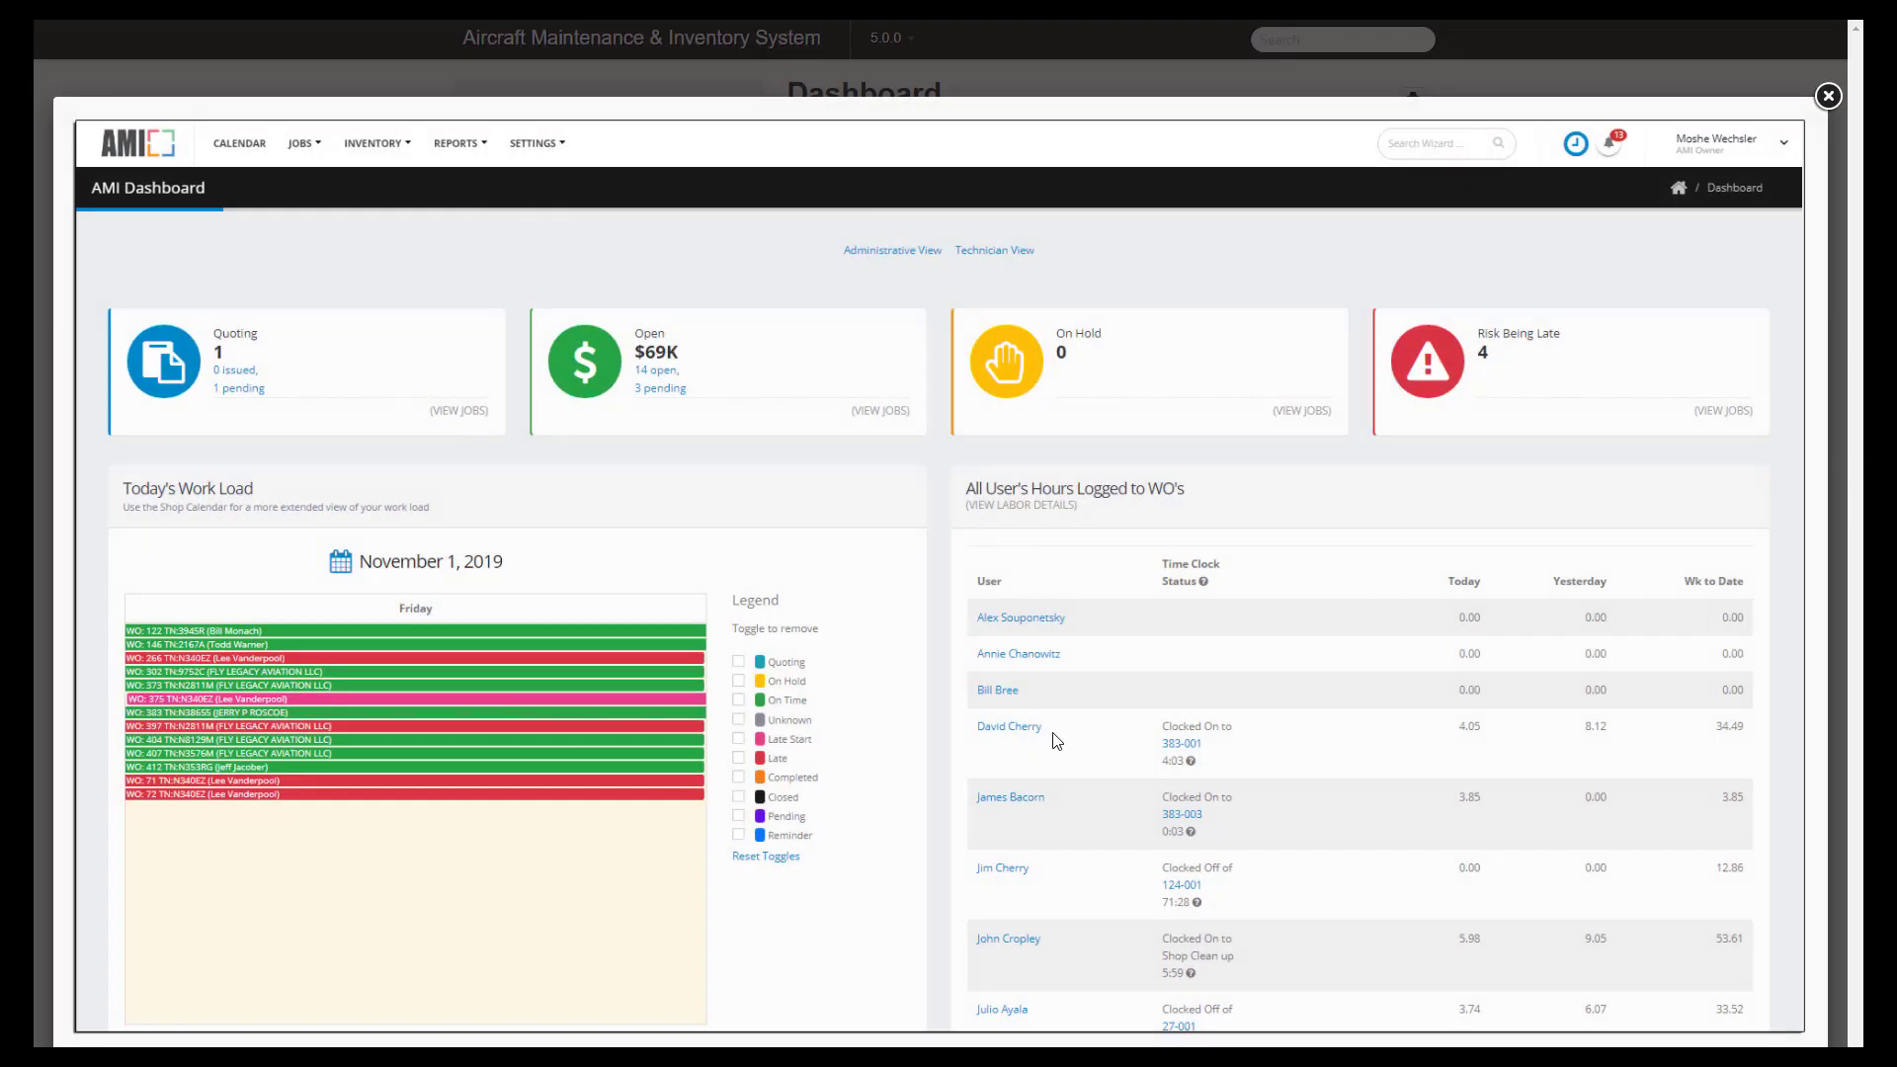
click(1828, 96)
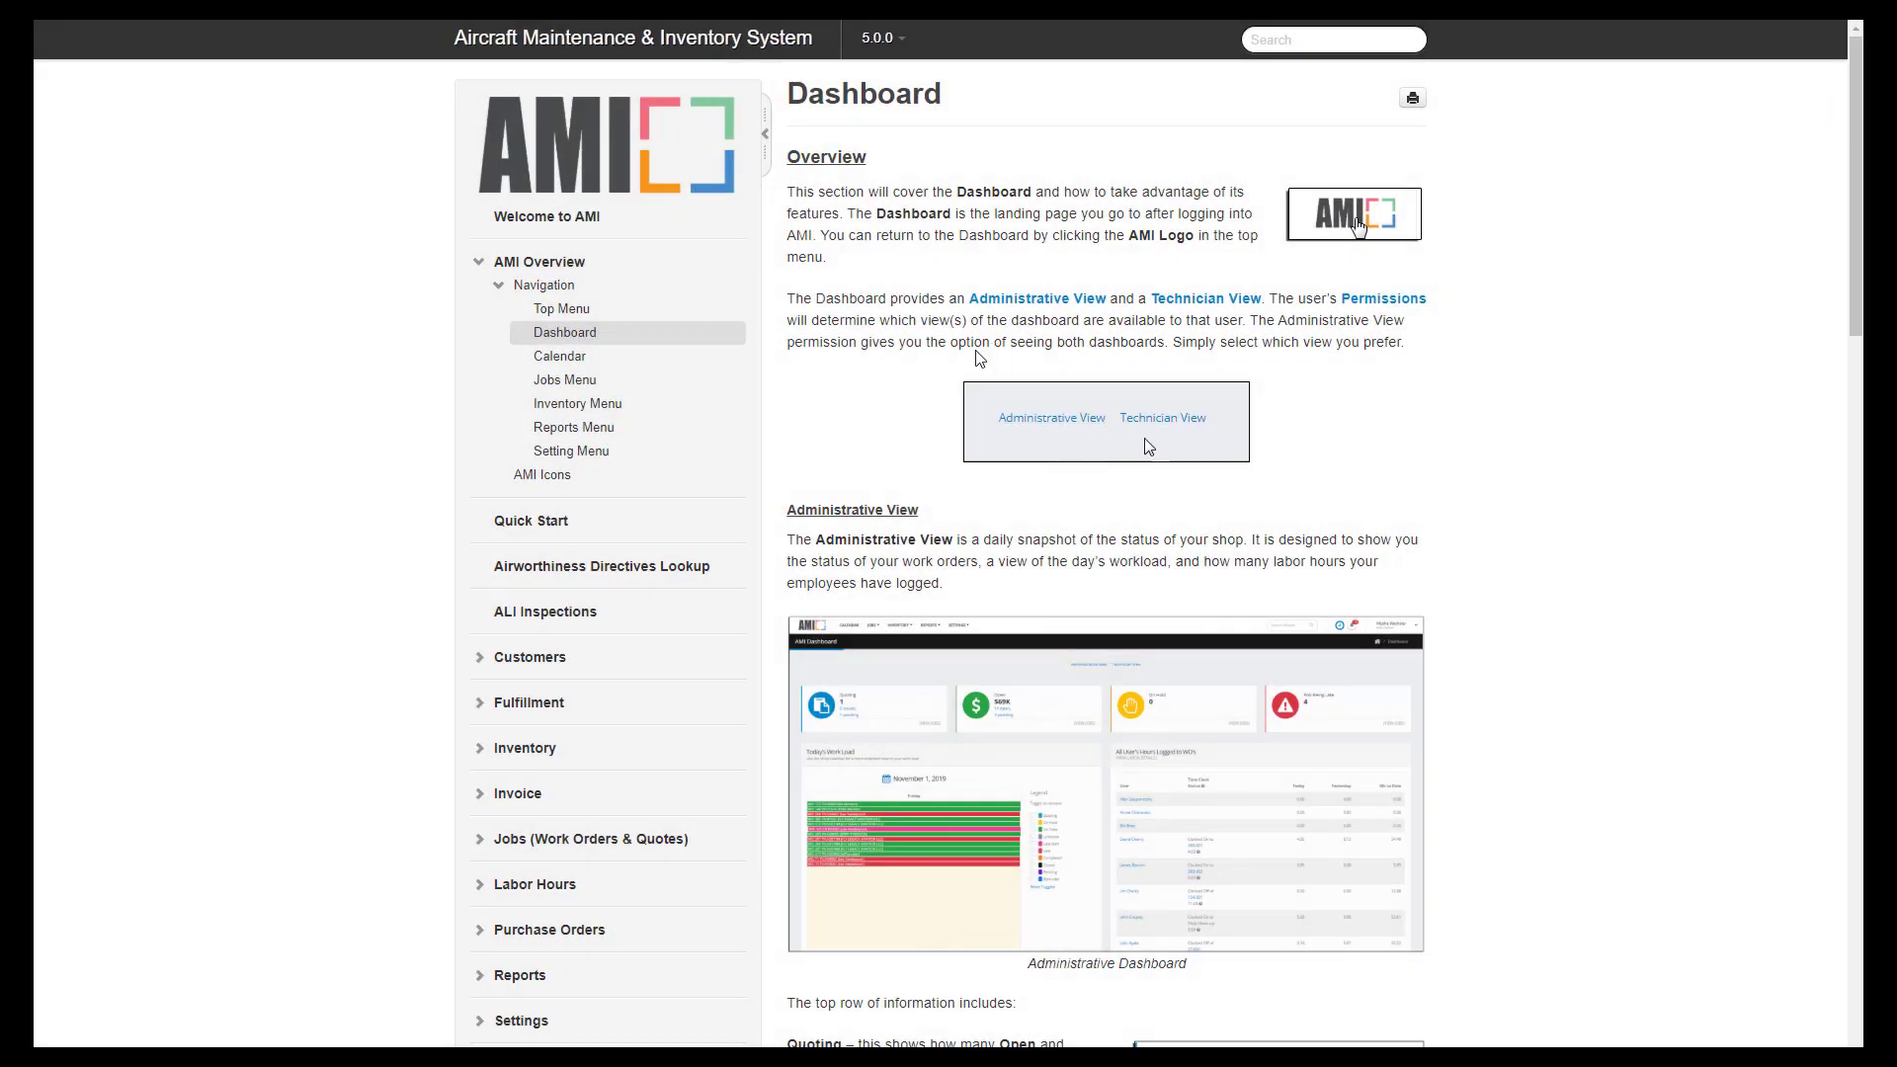
click(560, 358)
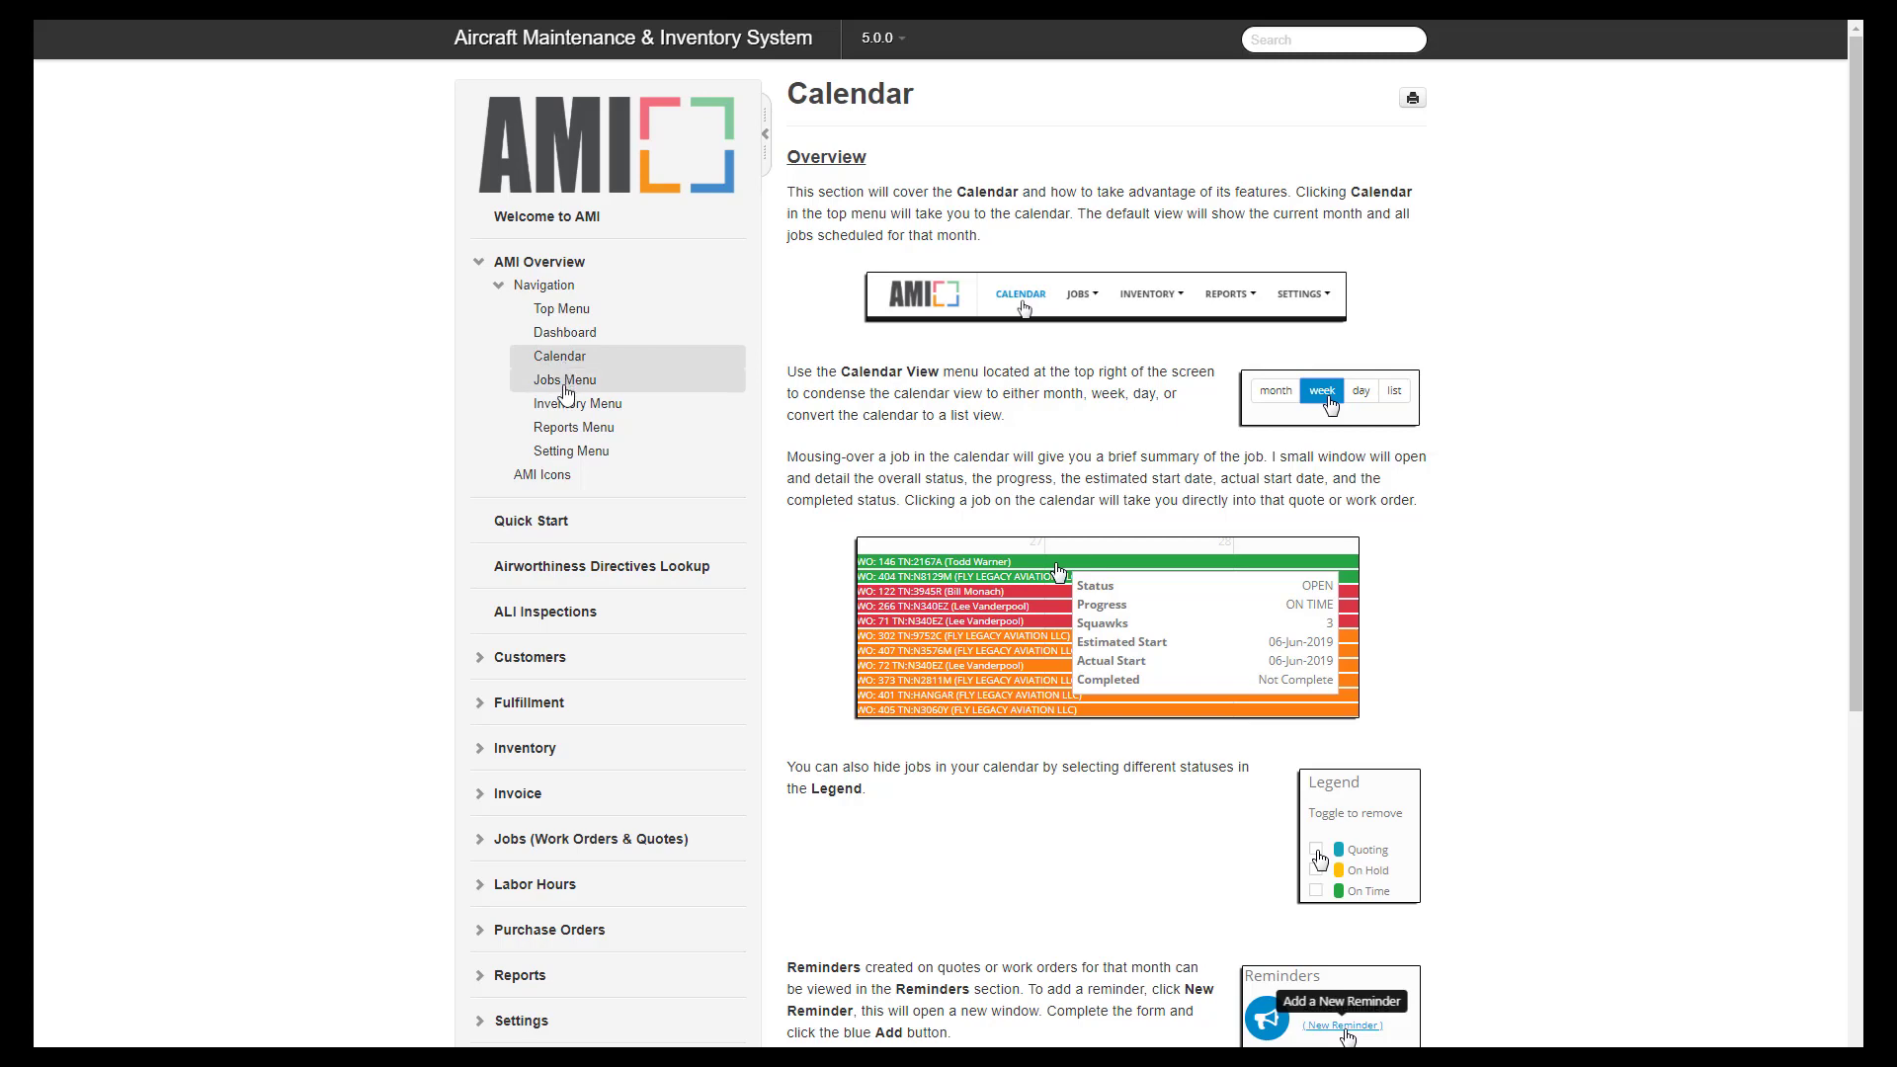
click(565, 381)
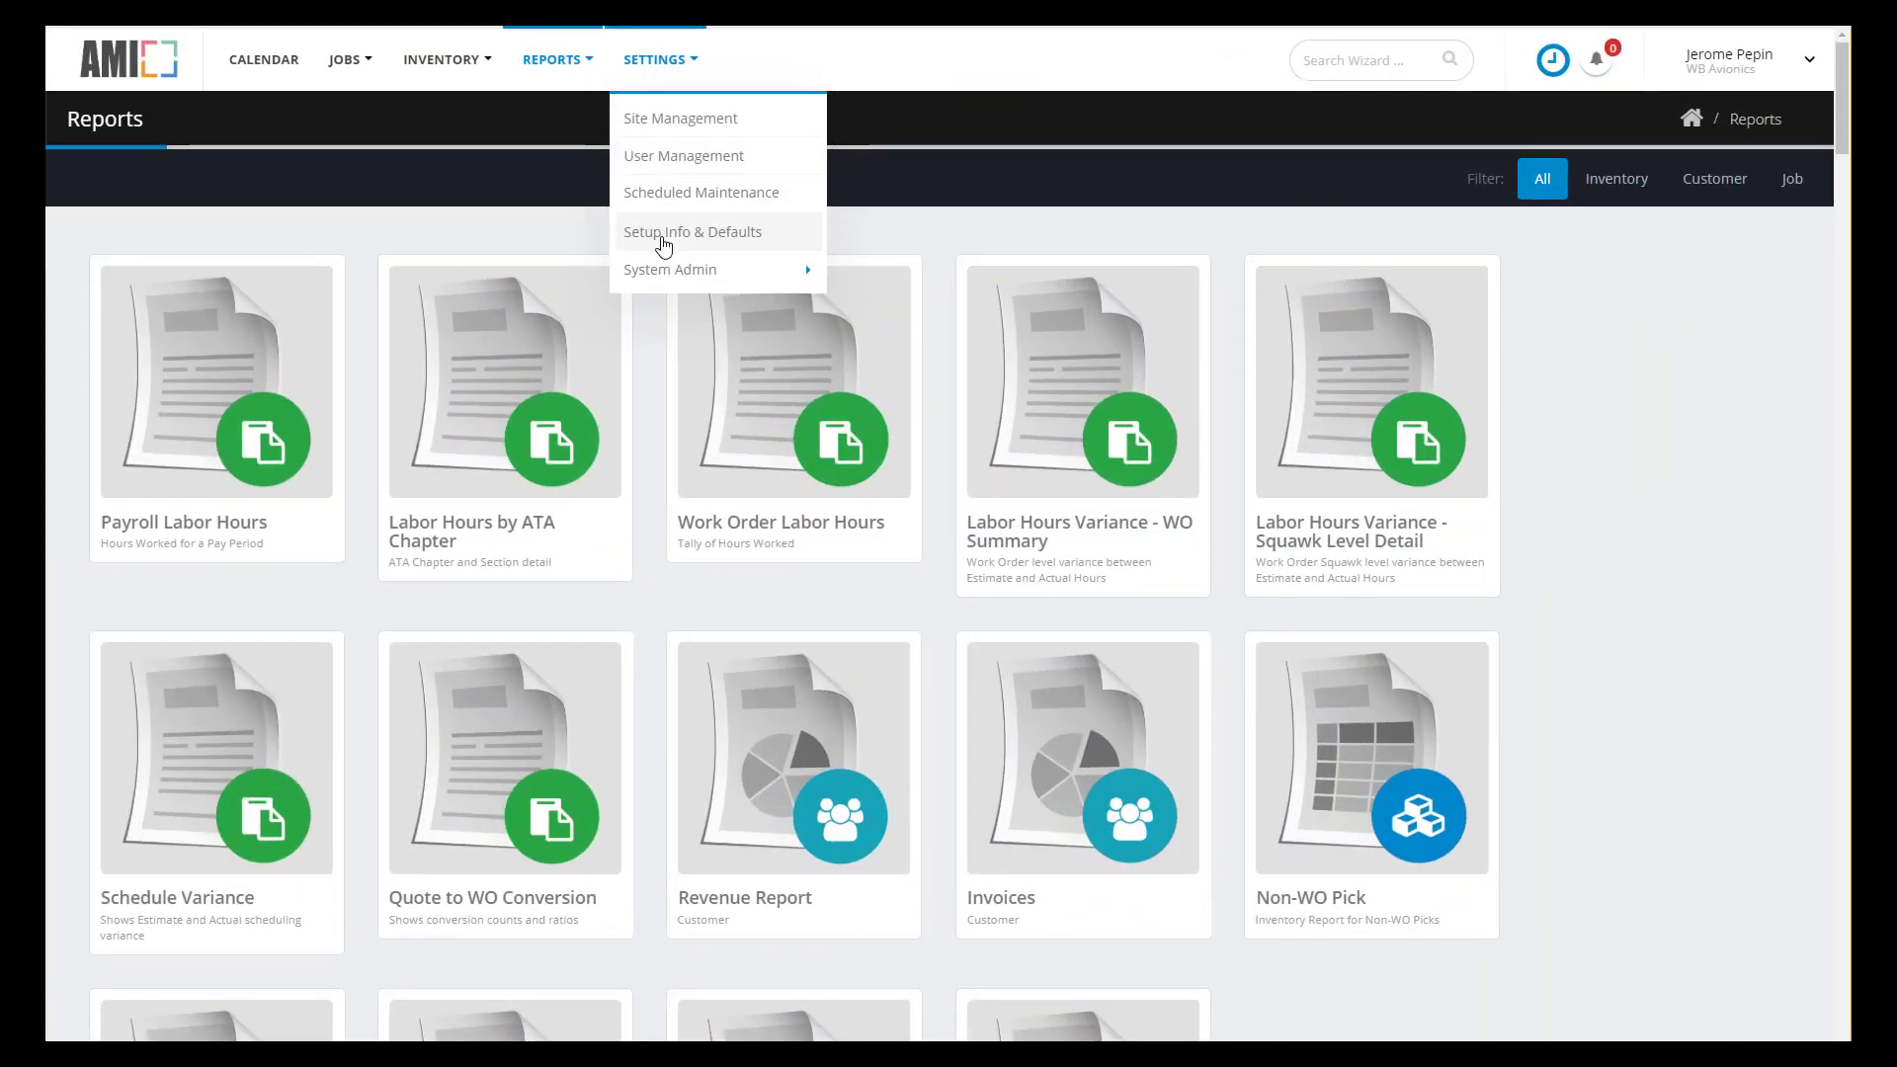
- Review Setup Info & Defaults across the Company Data, Rates & Fees and Notification Data tabs
click(660, 238)
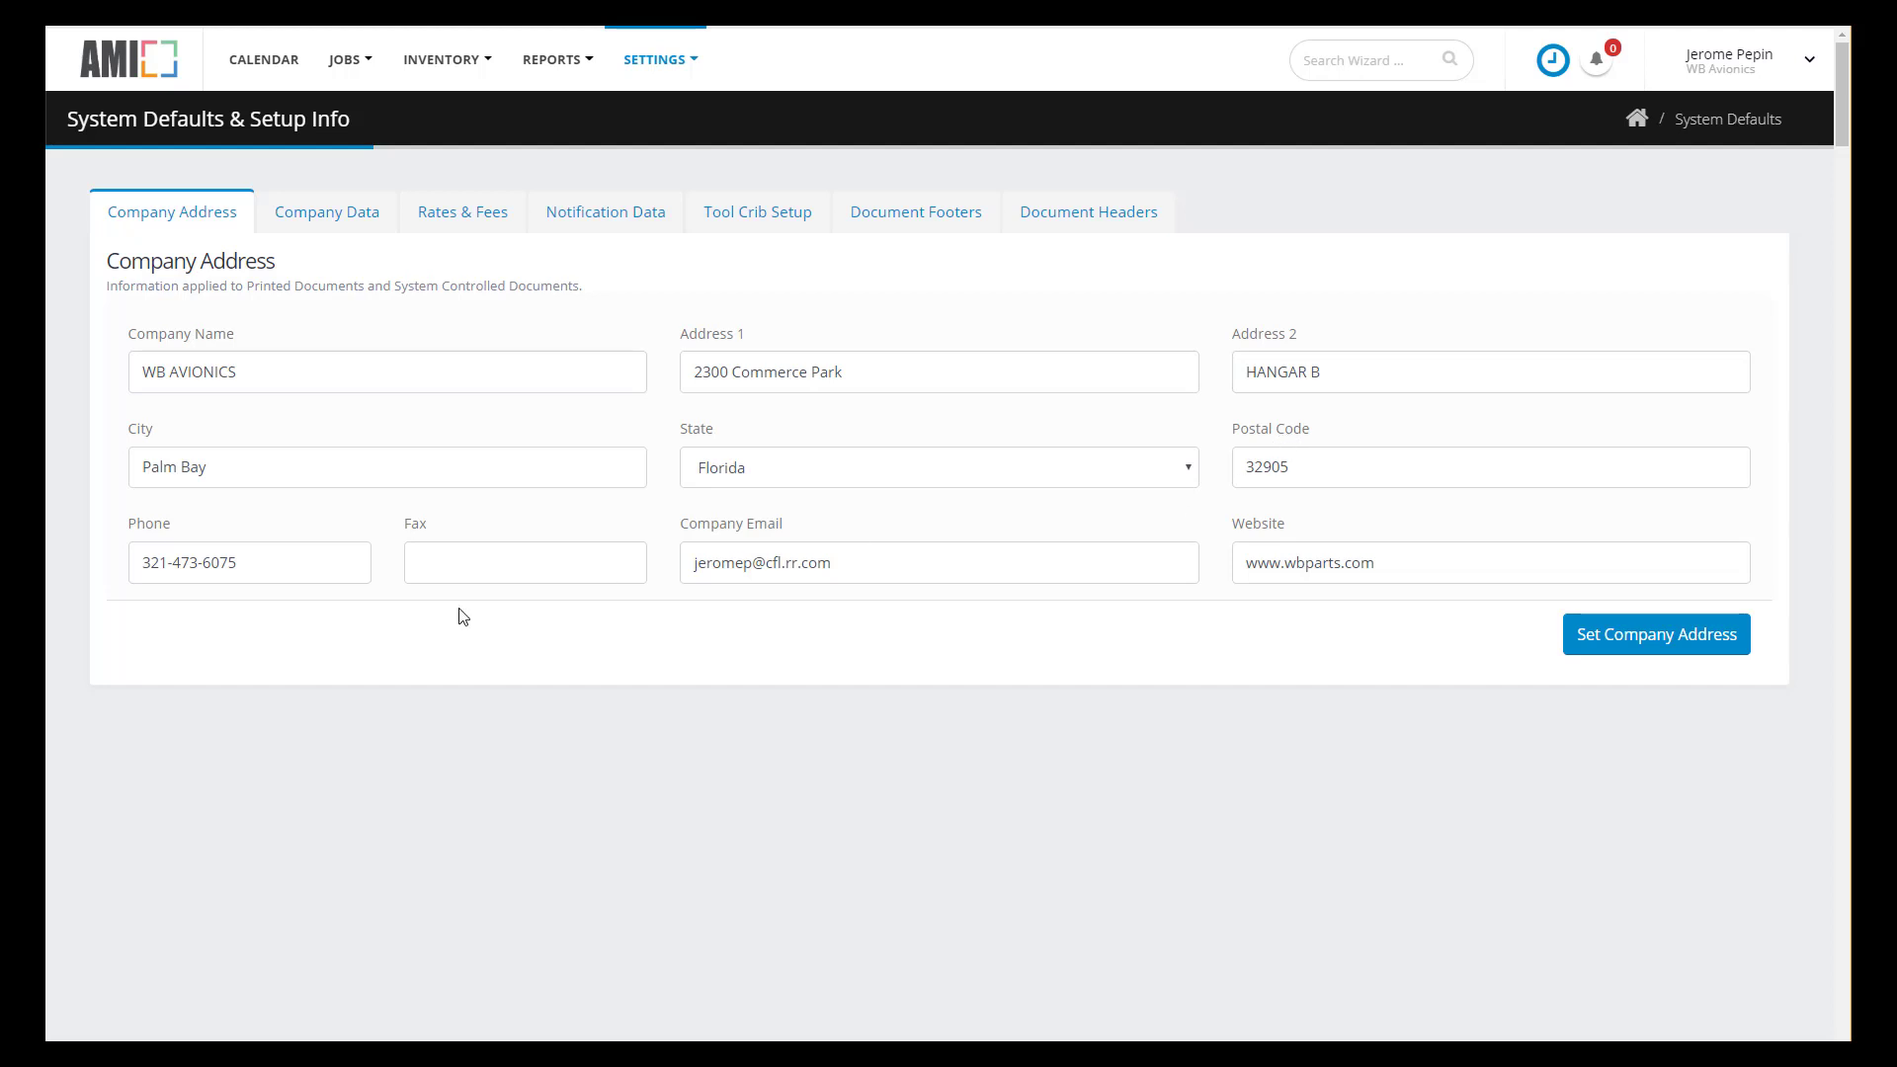
click(336, 226)
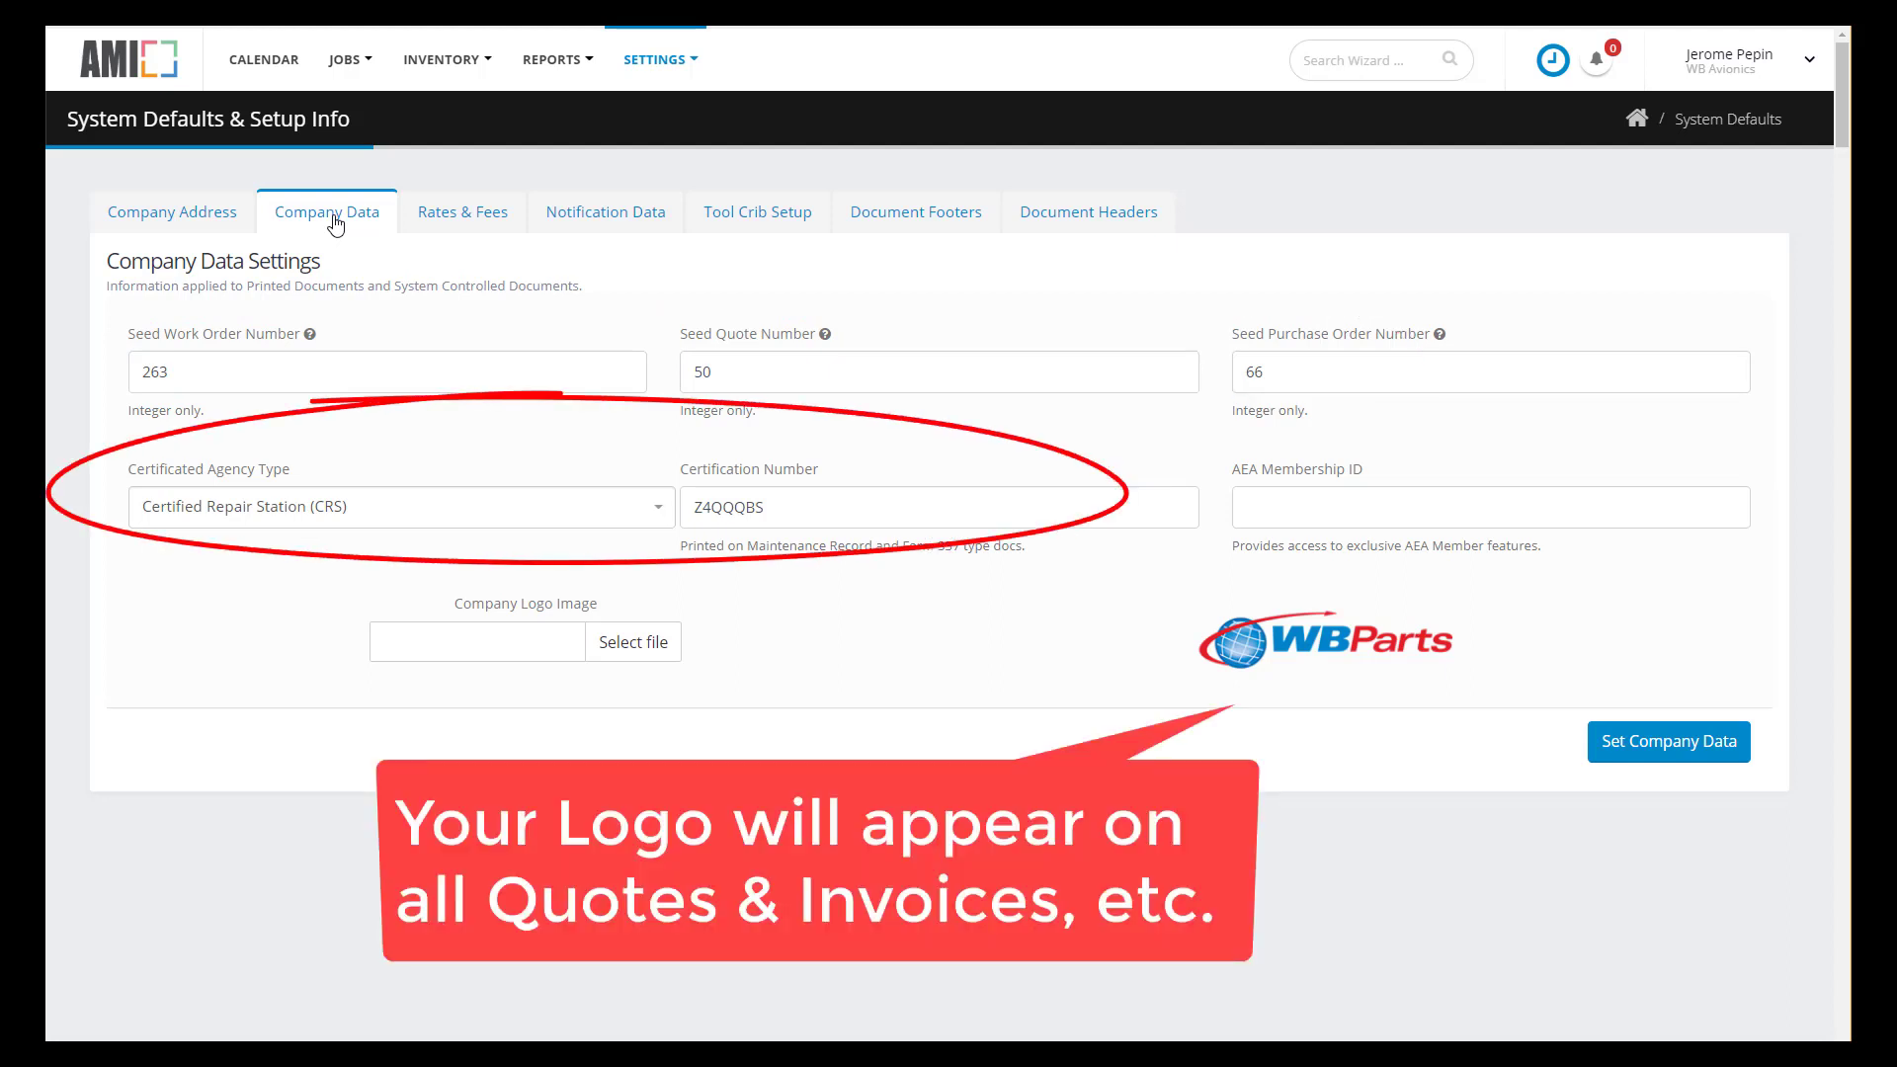
click(479, 209)
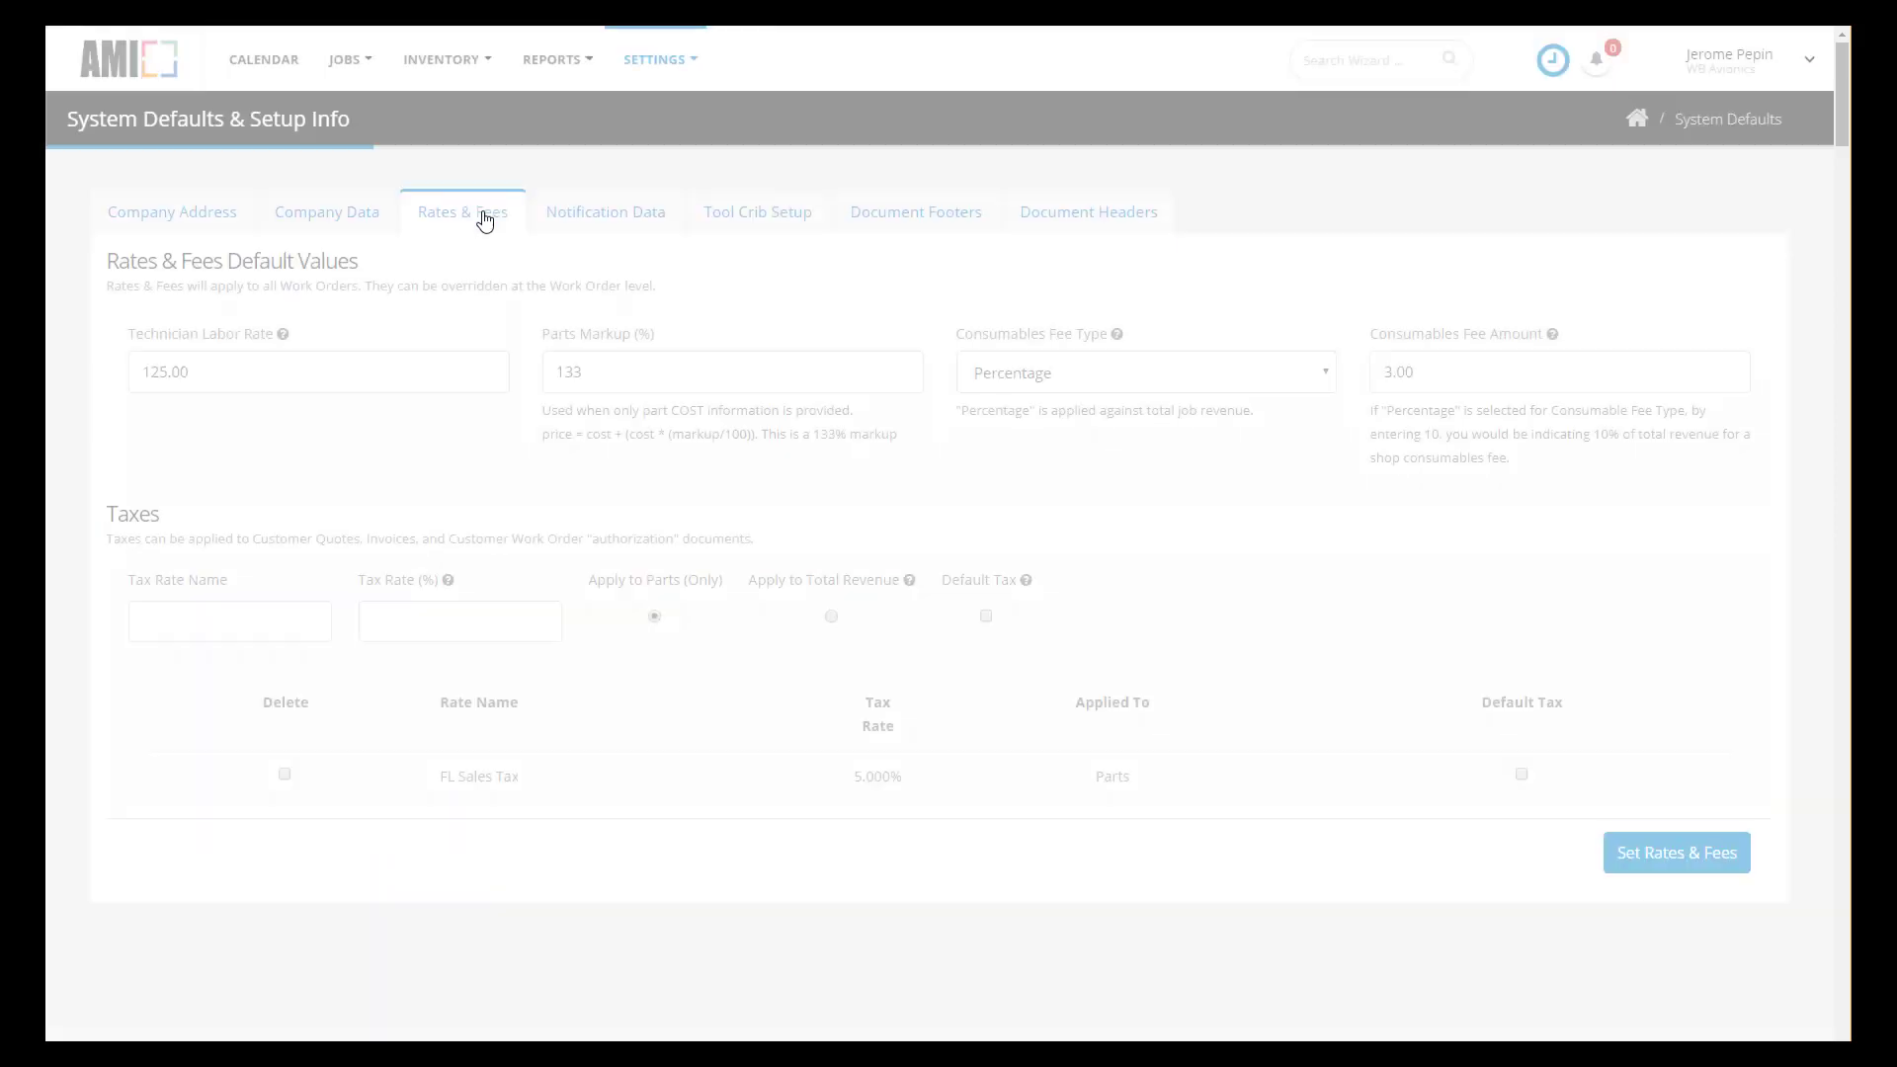
click(621, 218)
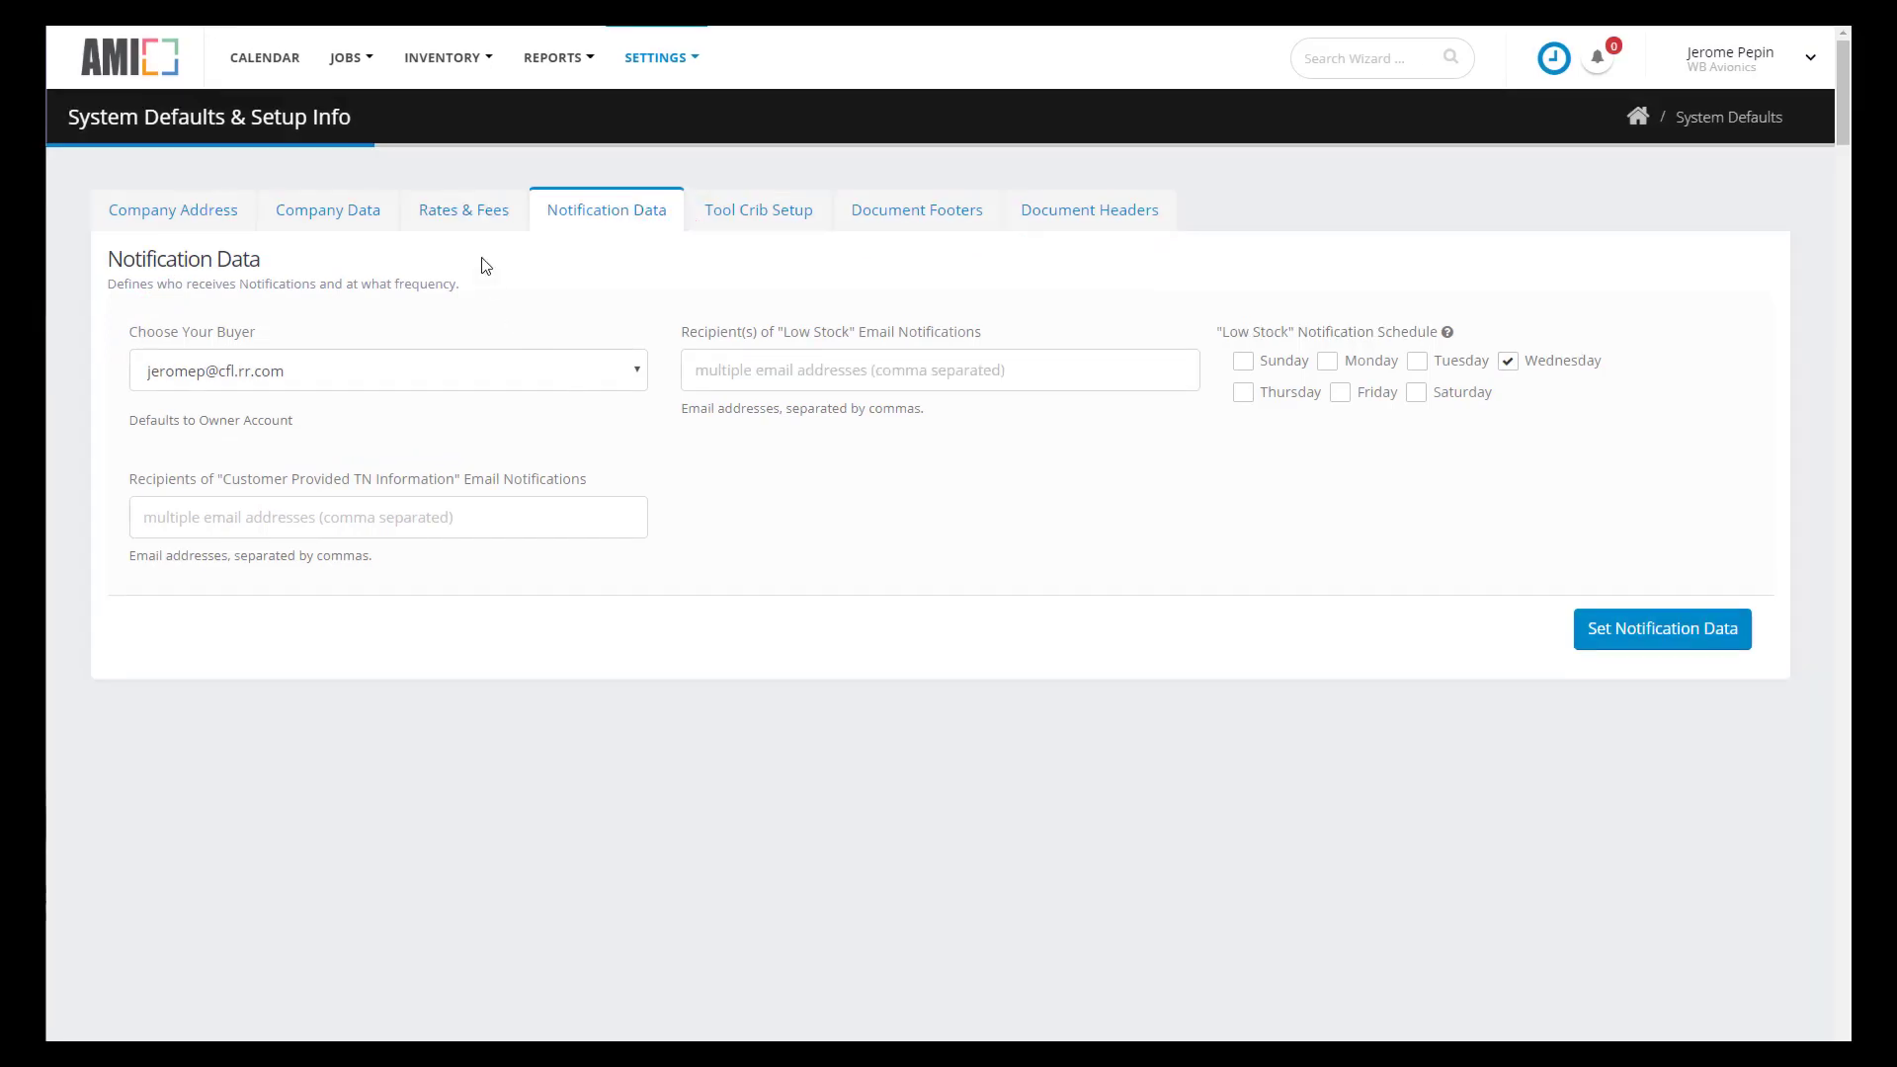
- On the Customers page, preview the customer import dialog and cancel it without importing
click(358, 61)
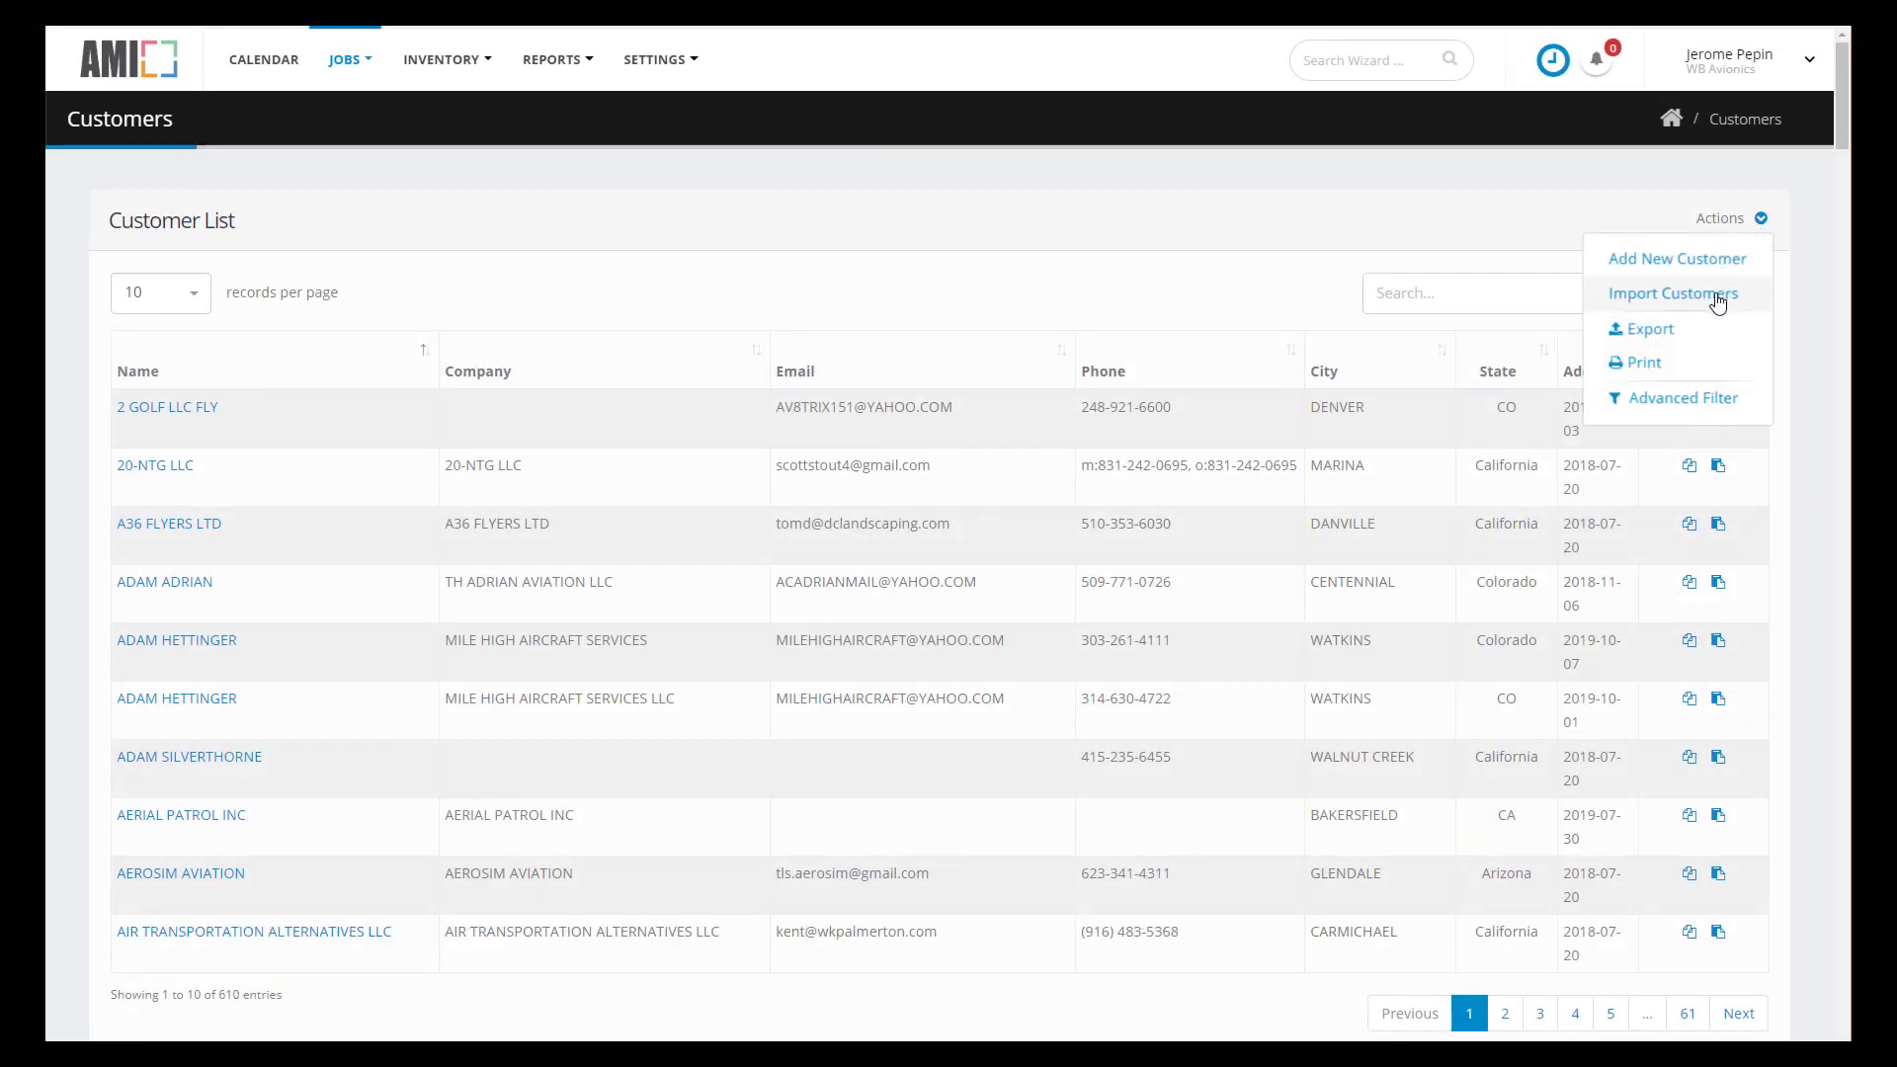
click(1718, 296)
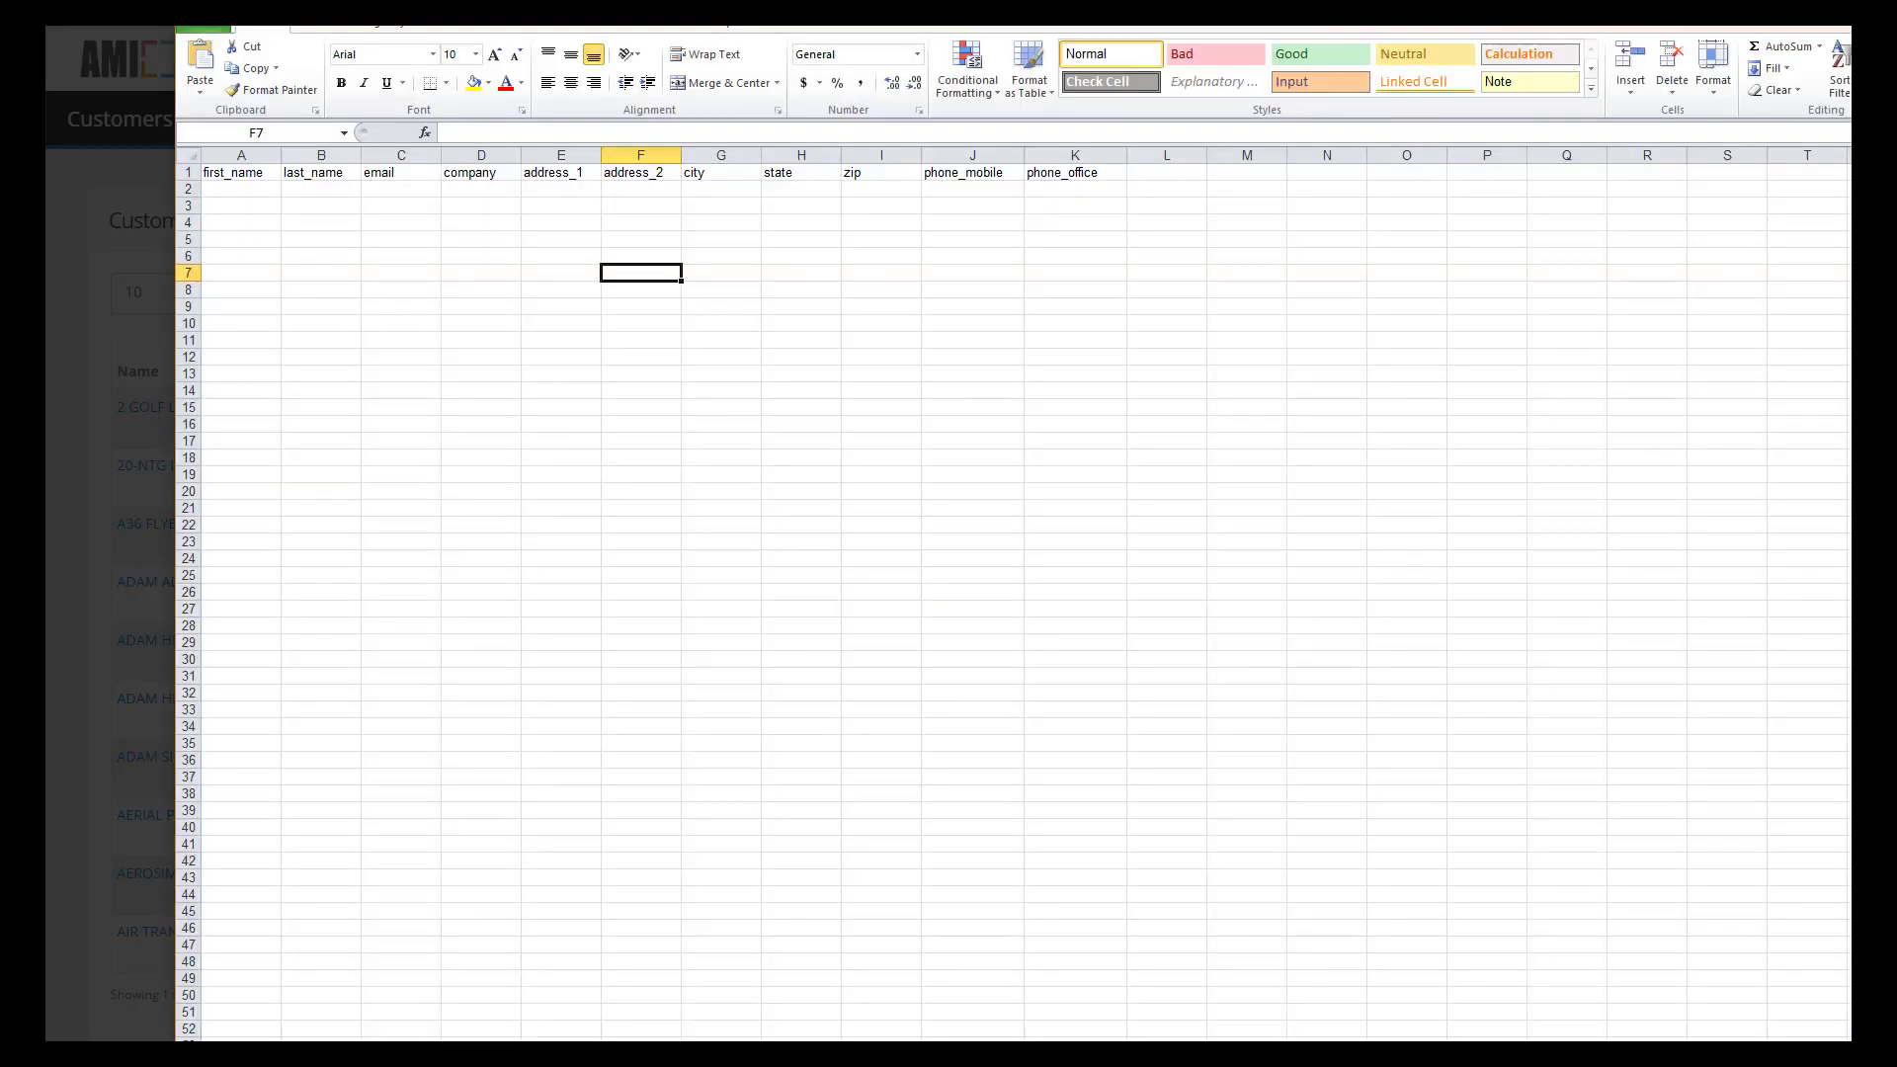
drag(789, 29, 752, 205)
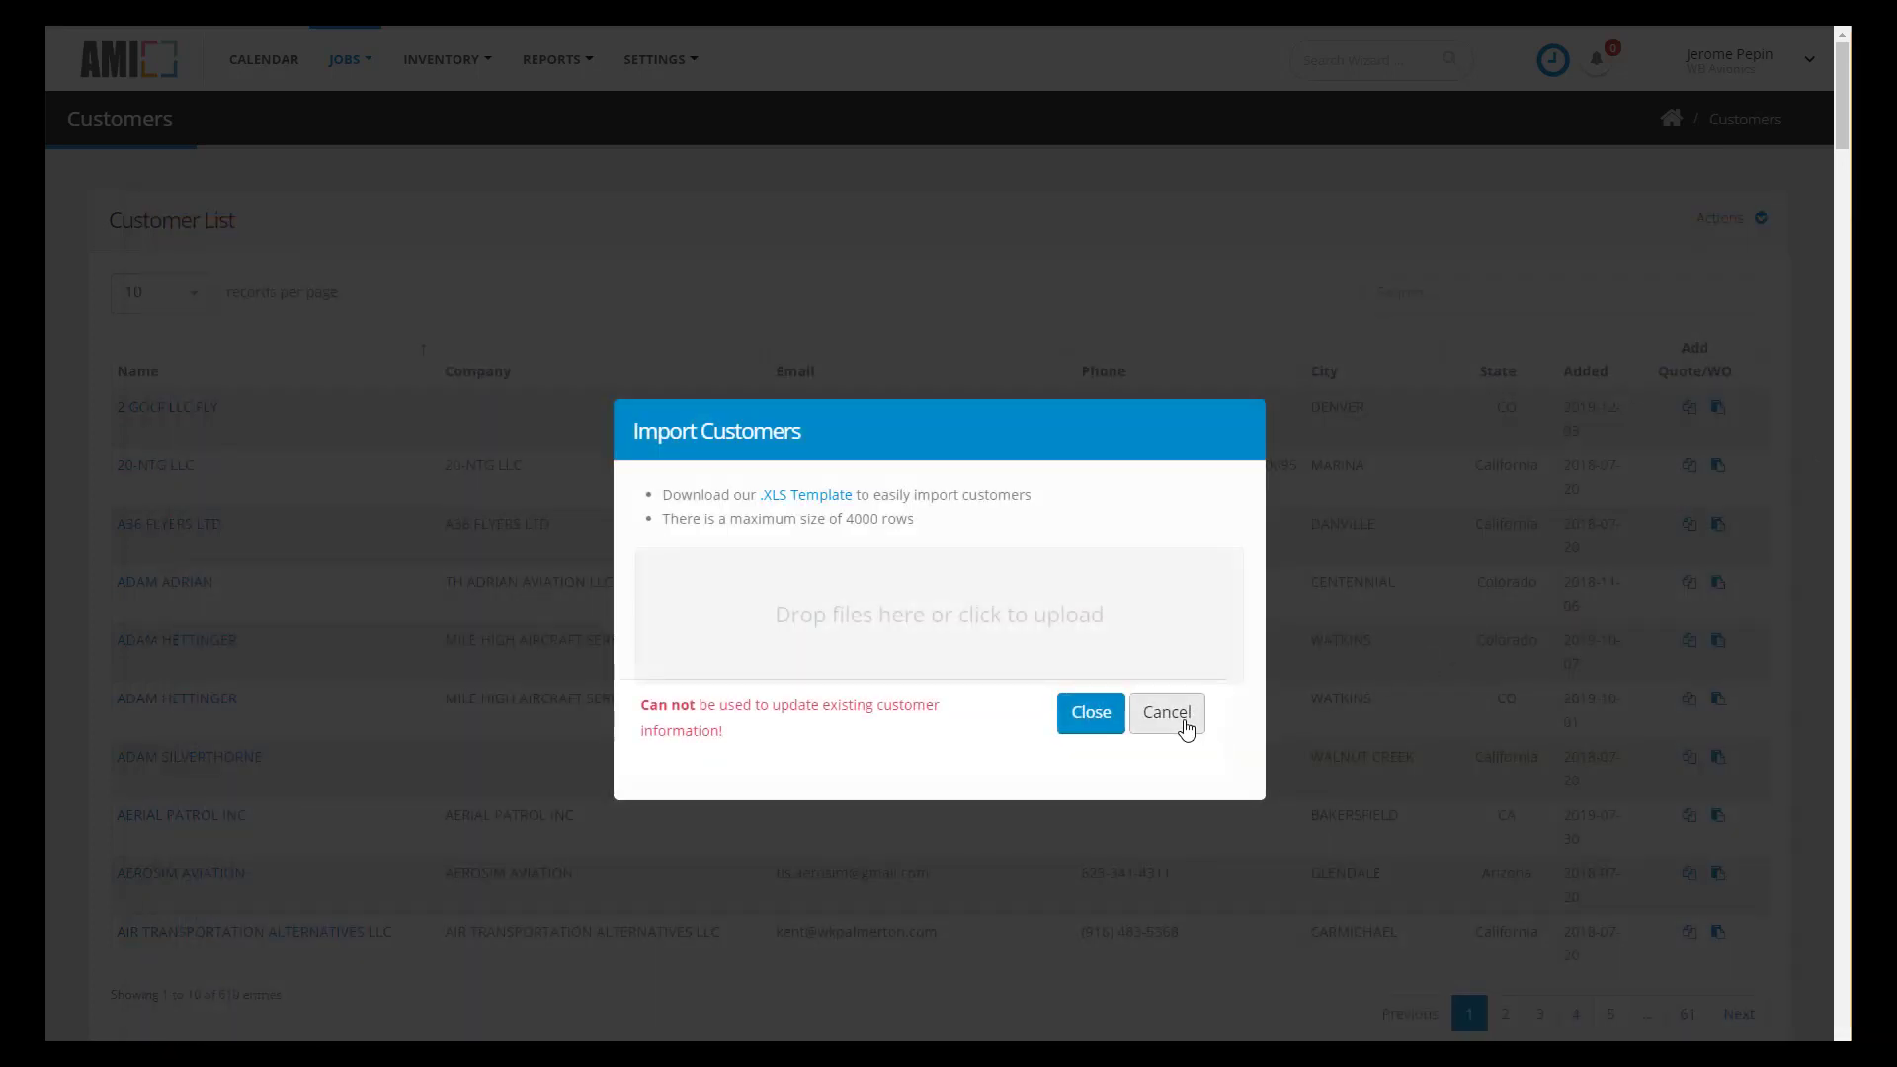
click(1167, 713)
- Start a new customer with the contact's first and last name, e-mail, and company The Matrix, Inc
click(1756, 228)
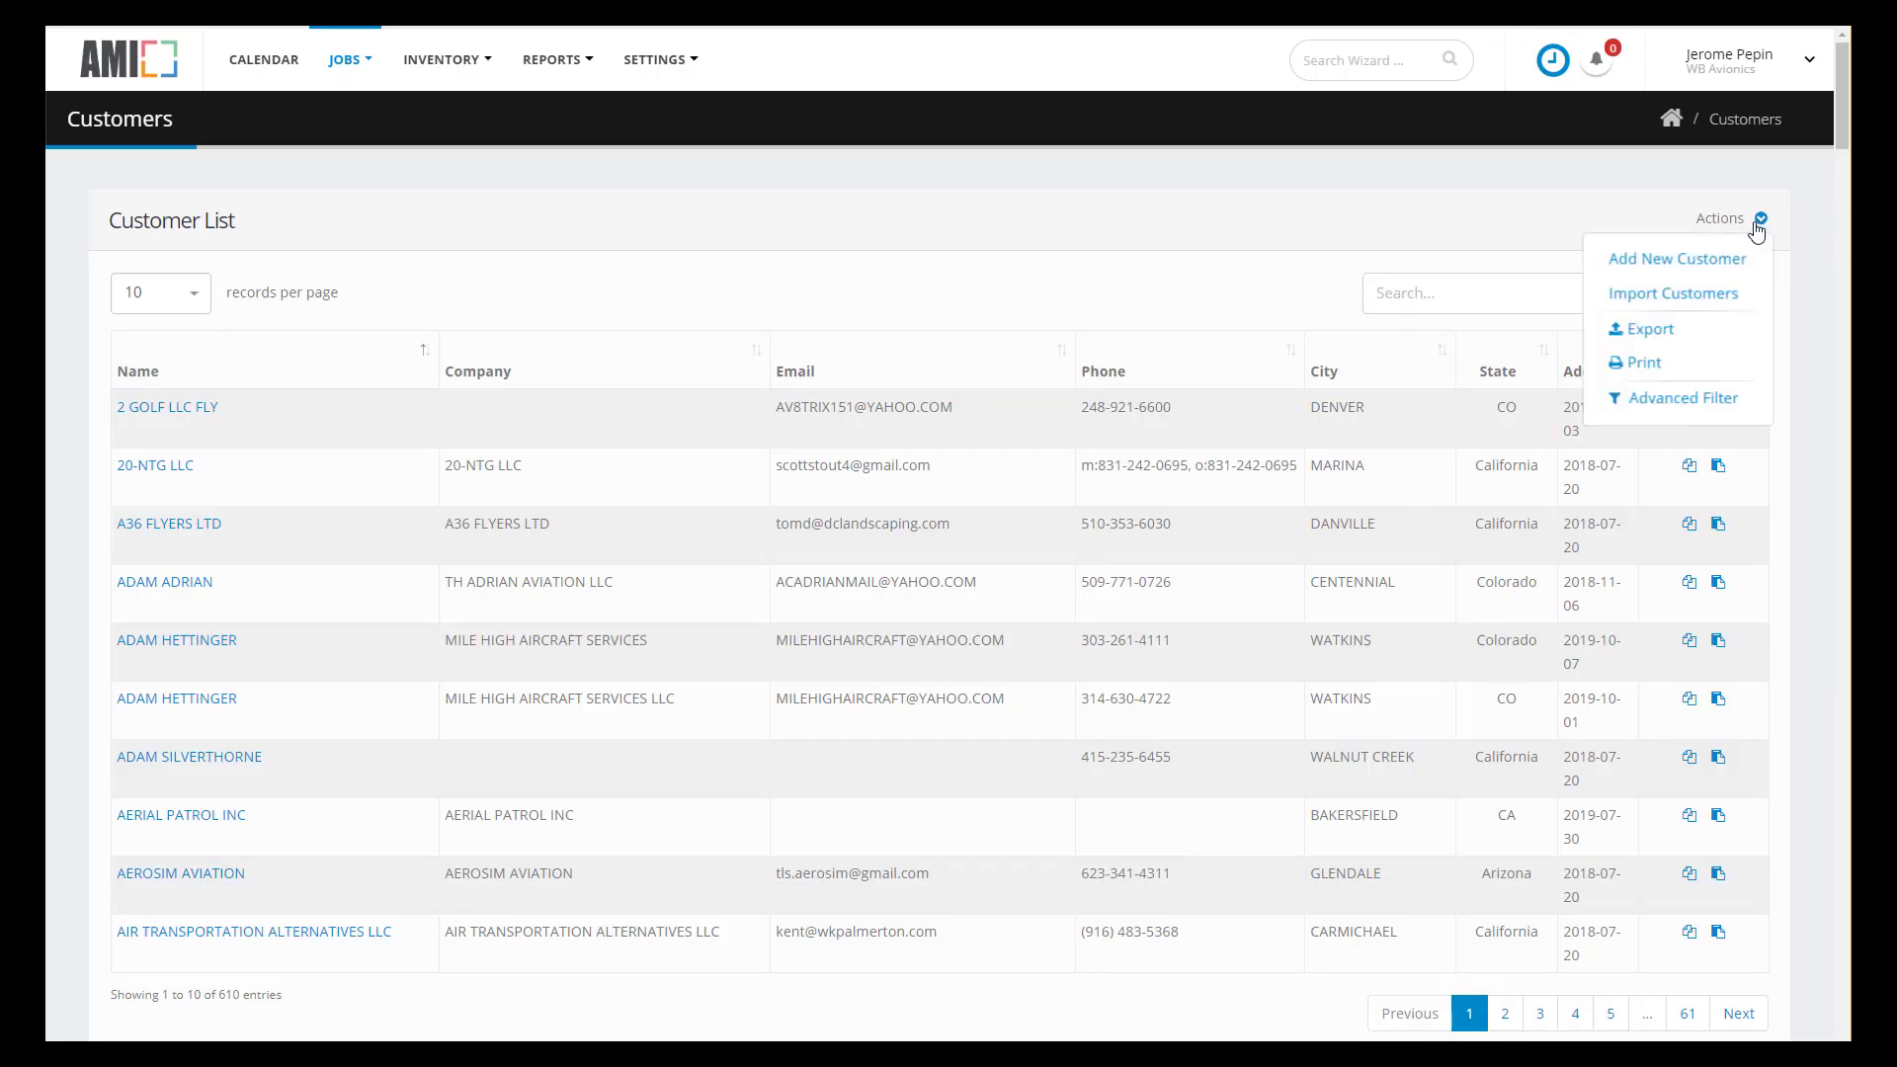
click(1719, 259)
click(745, 516)
text(Thomas)
key(Tab)
text(Anderson)
key(Tab)
key(Tab)
text(The Matrix, Inc.)
- Fill in the customer's phone number and street address, city, and state Florida
key(Tab)
text(1-321-555-1212)
key(Tab)
text(122 Main Street)
key(Tab)
text(Belmont)
key(Tab)
key(f)
key(Tab)
- Submit The Matrix customer with its zip code, then search FAA records for make cessna, owner smith
text(32905)
click(1101, 766)
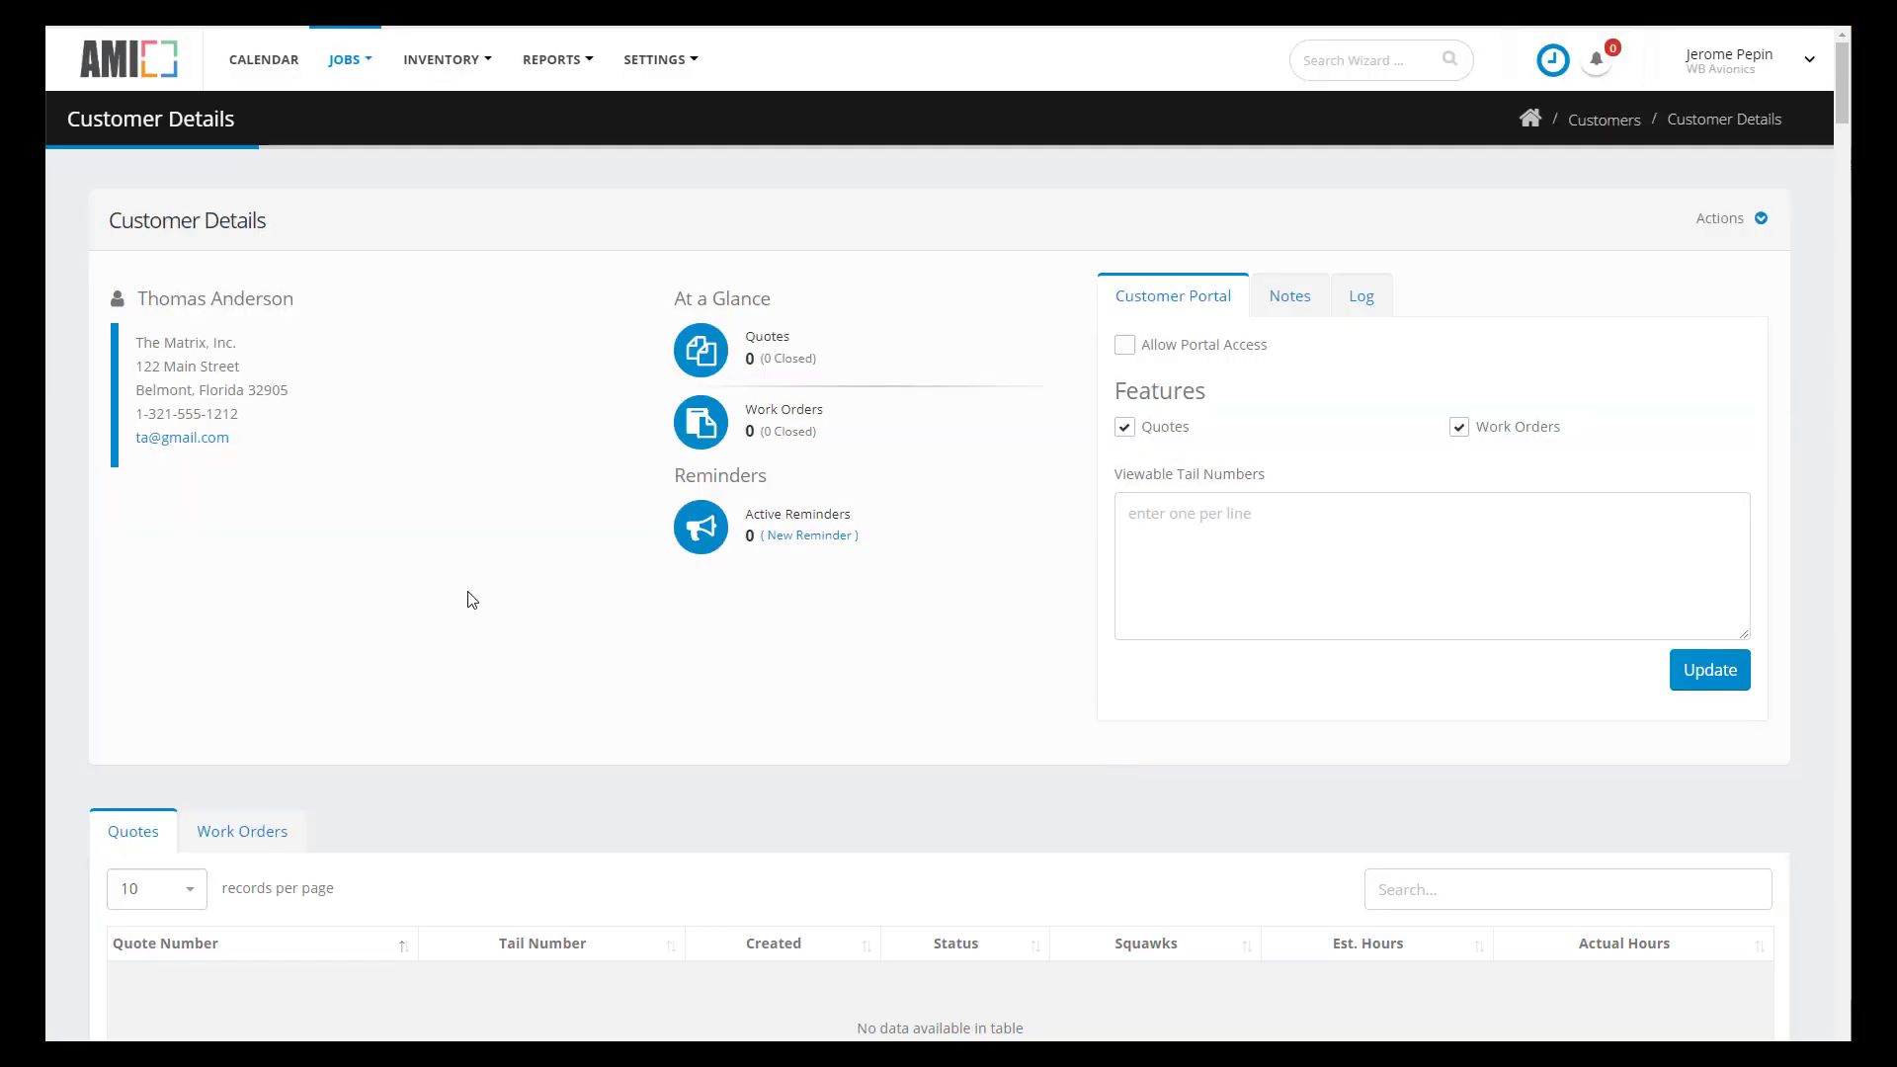
click(551, 61)
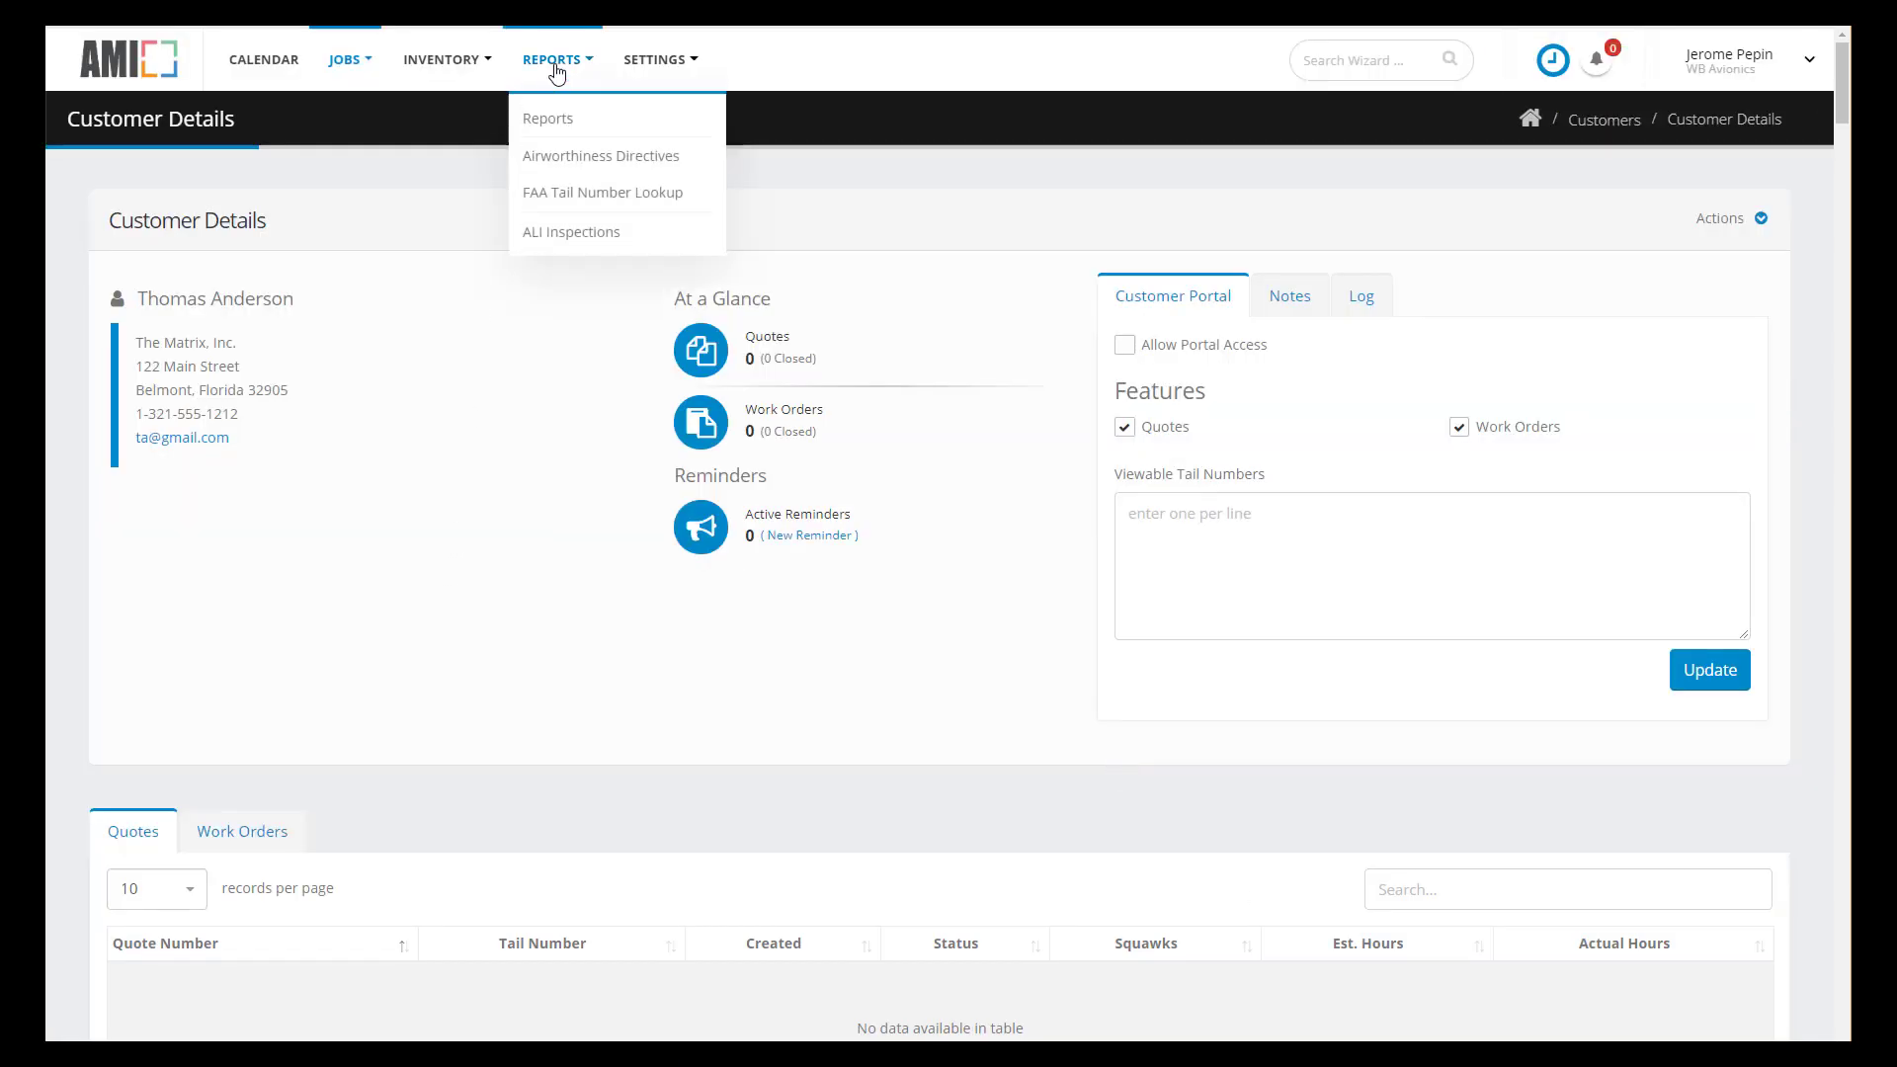
click(570, 195)
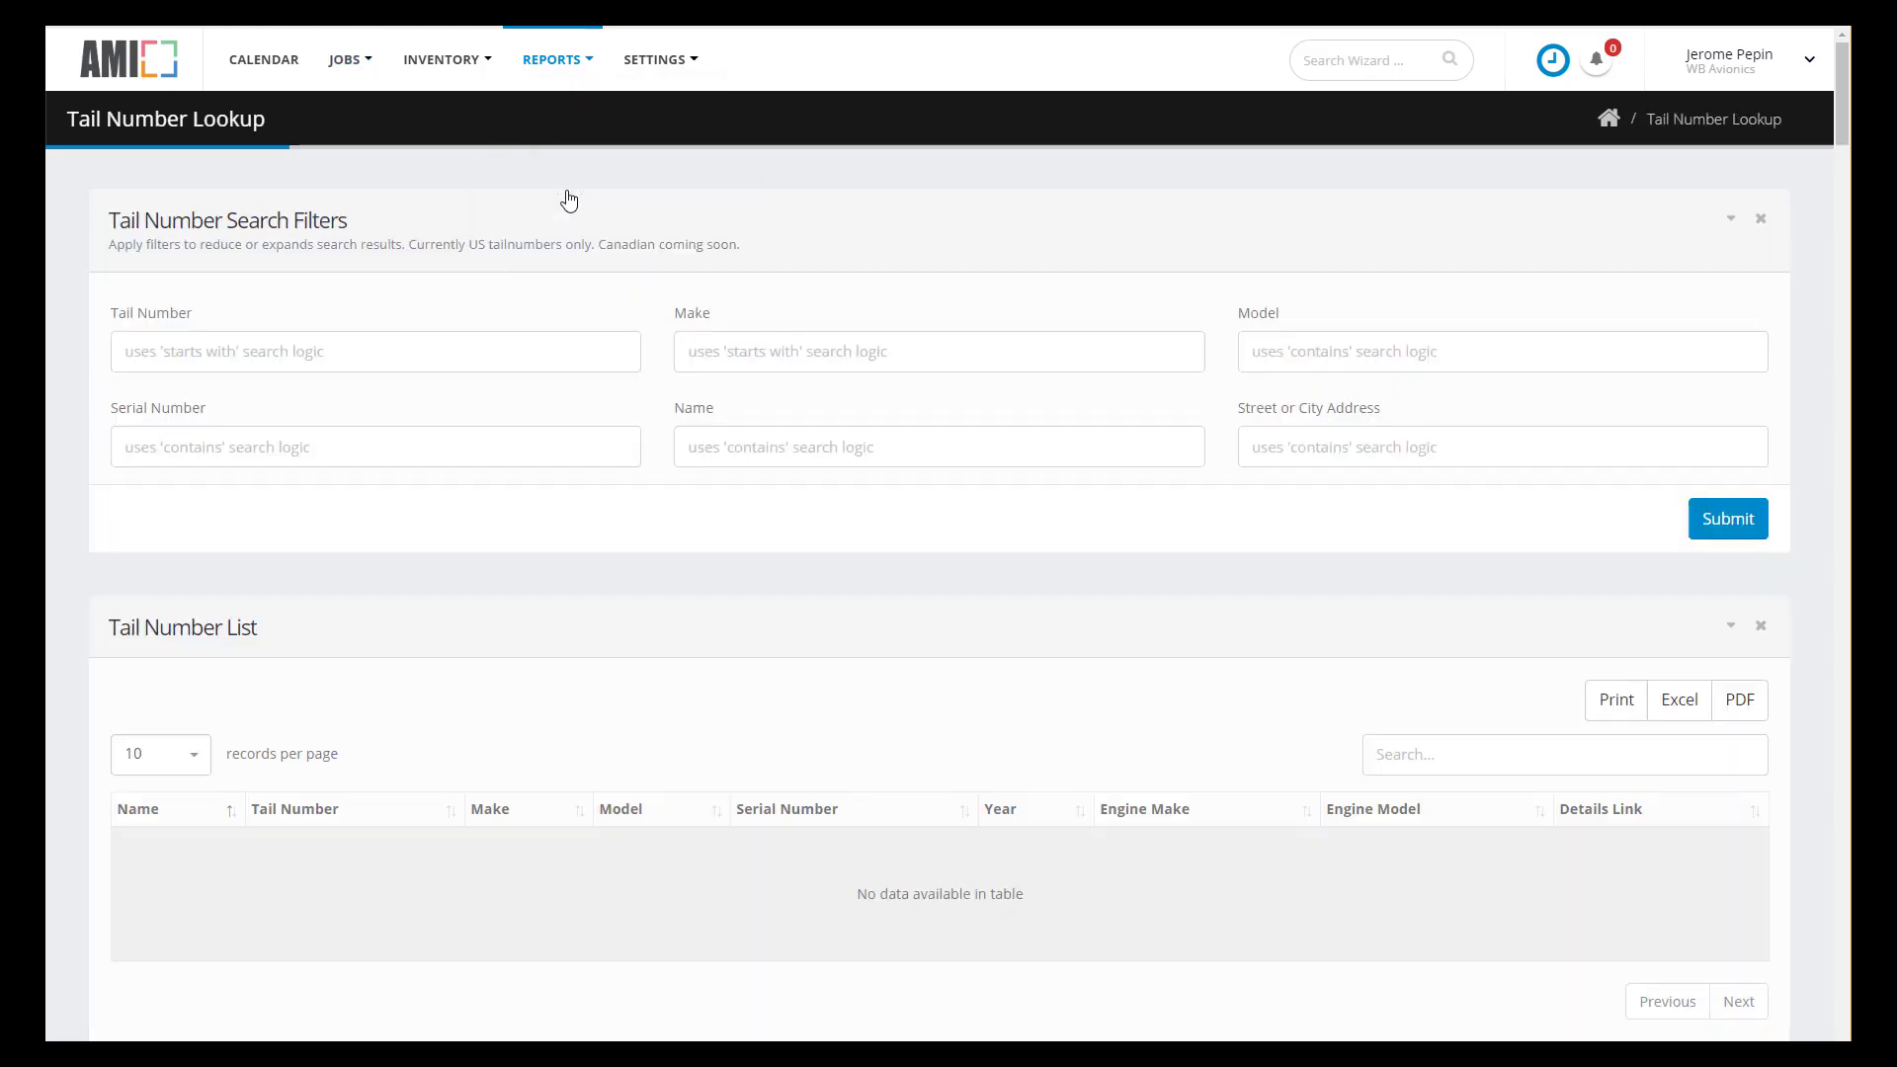
click(728, 352)
text(cessna)
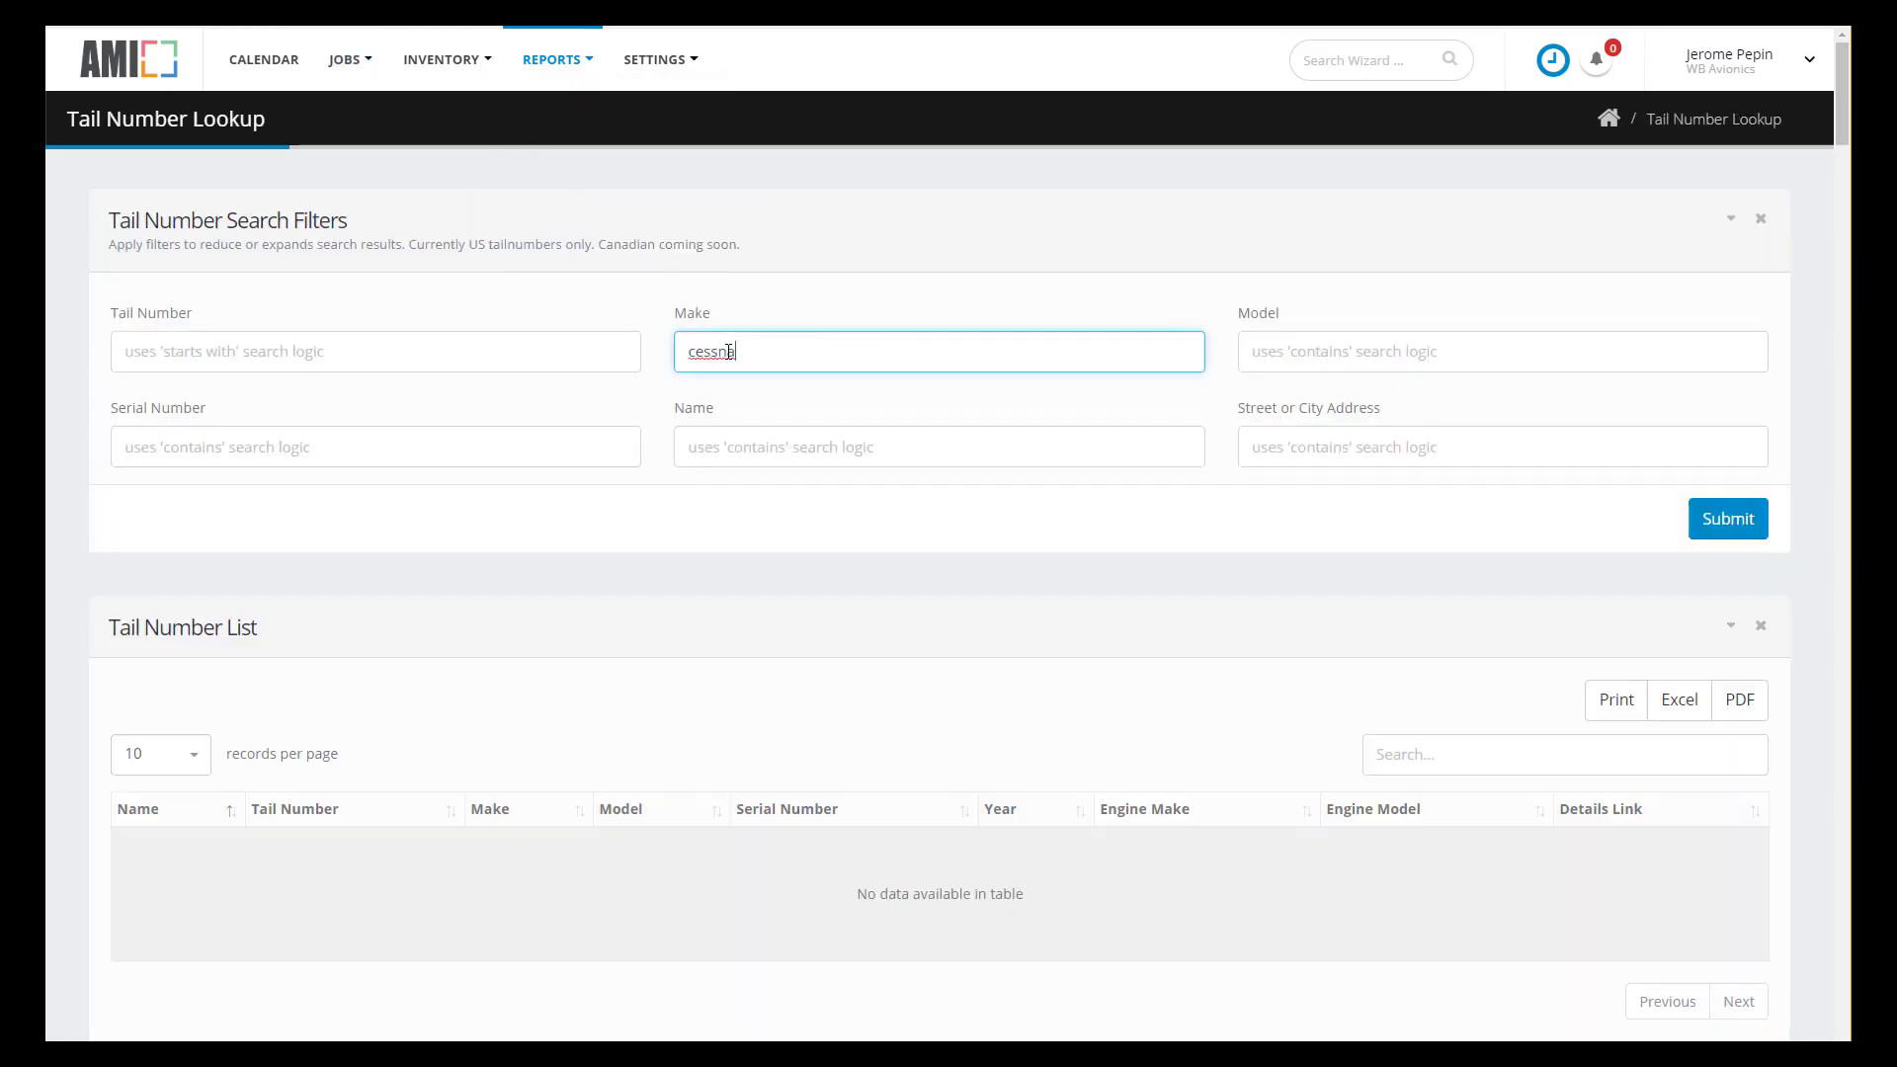
click(712, 440)
text(smith)
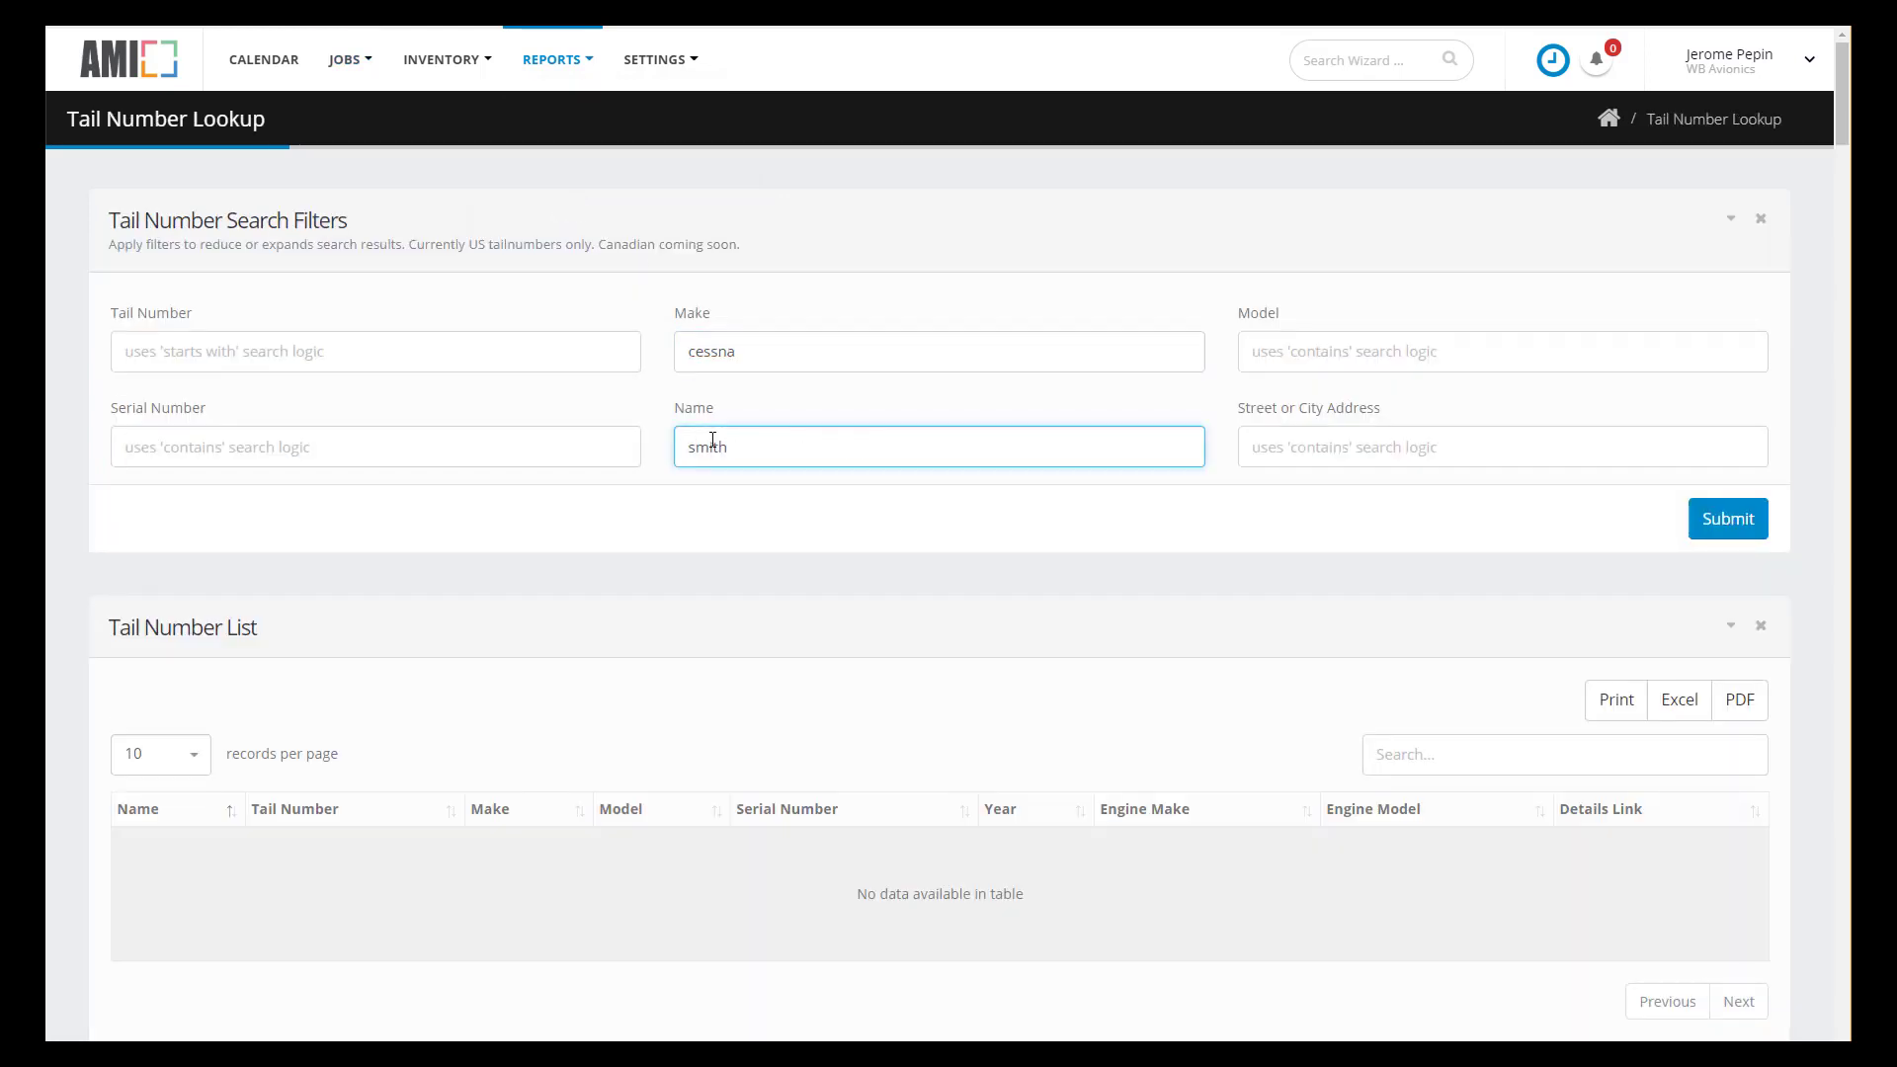
click(1729, 534)
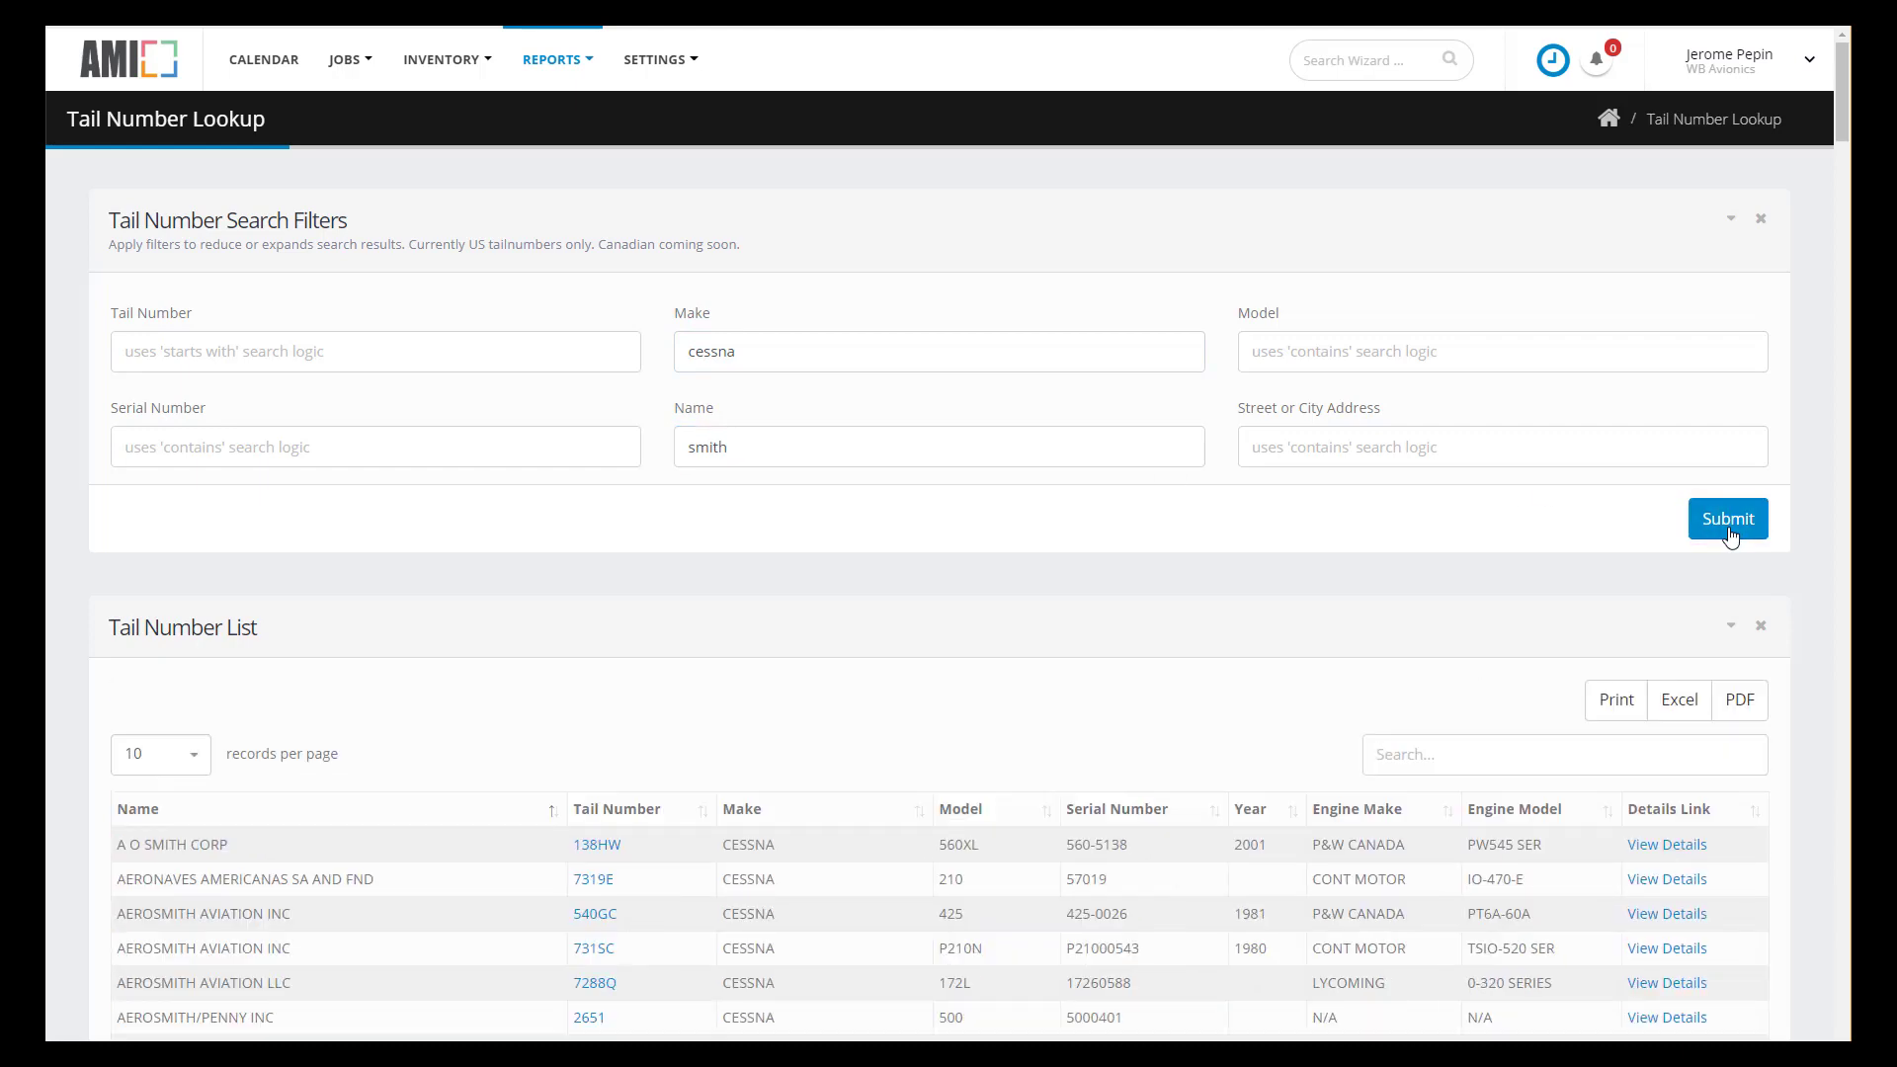
- Create a customer from the N7288Q record with company name AEROSMITH AVIATION LLC
scroll(1680, 672, down, 2)
click(1668, 786)
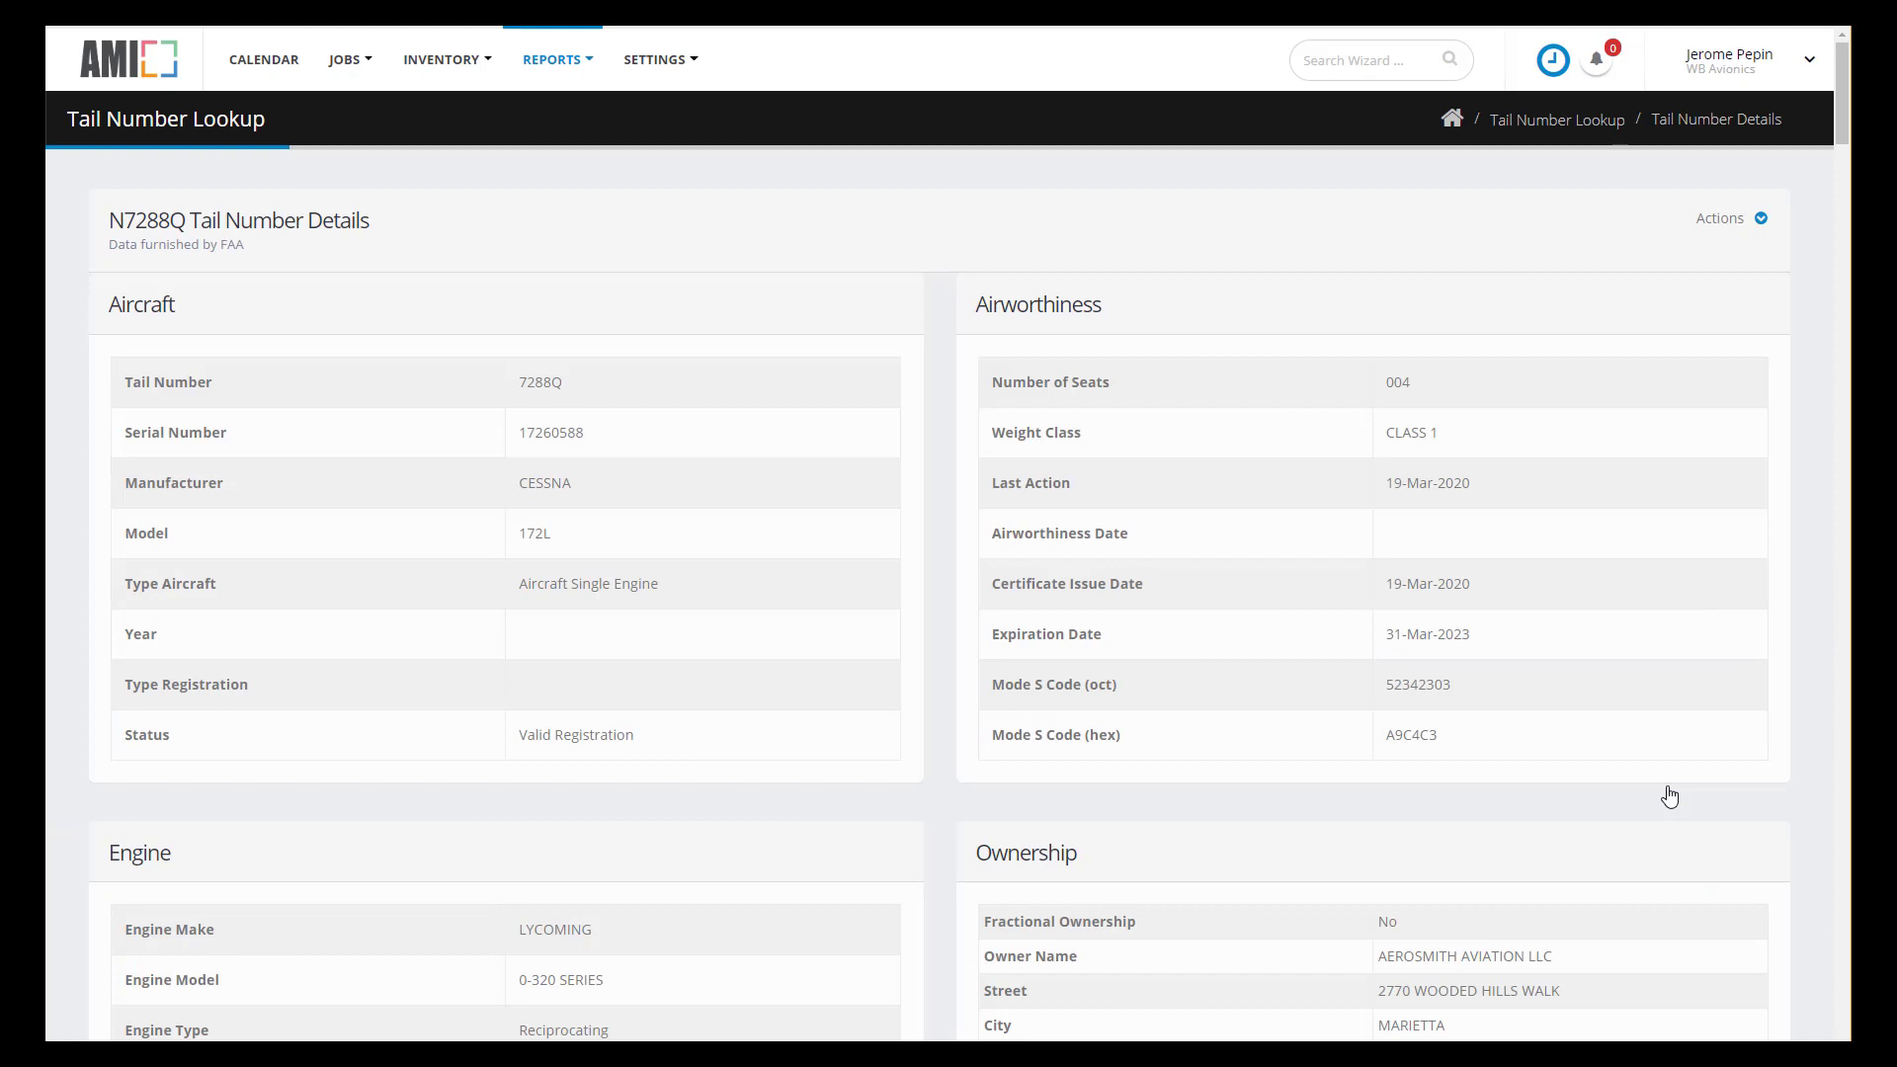
click(1760, 219)
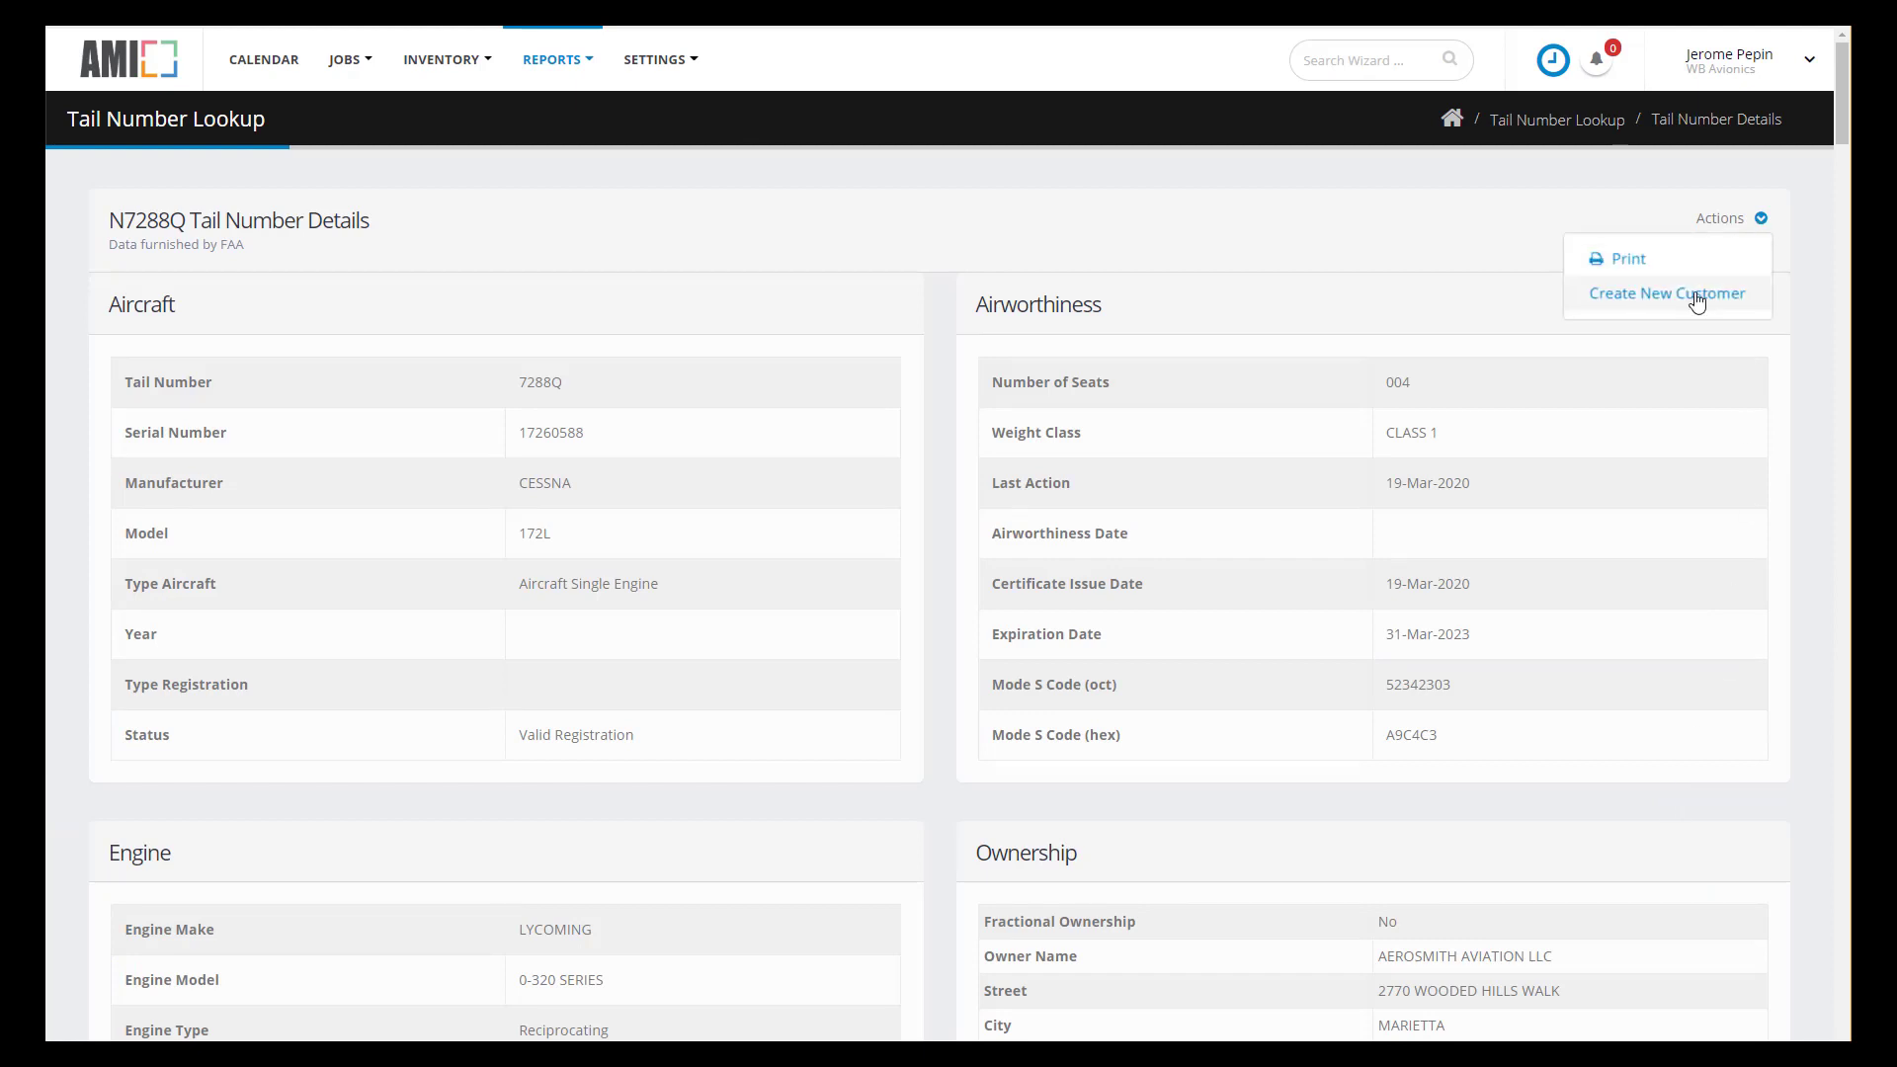
click(1695, 295)
drag(796, 466, 649, 469)
drag(691, 468, 750, 560)
click(781, 560)
text(AEROSMITH)
- Fill in the owner contact's name, e-mail and phone with 404 area code, and submit
click(771, 470)
text(Agent)
key(Tab)
text(Smith)
click(1122, 466)
click(1105, 553)
text(1-512-555-1212)
double_click(1087, 560)
text(404)
click(1155, 744)
click(1117, 833)
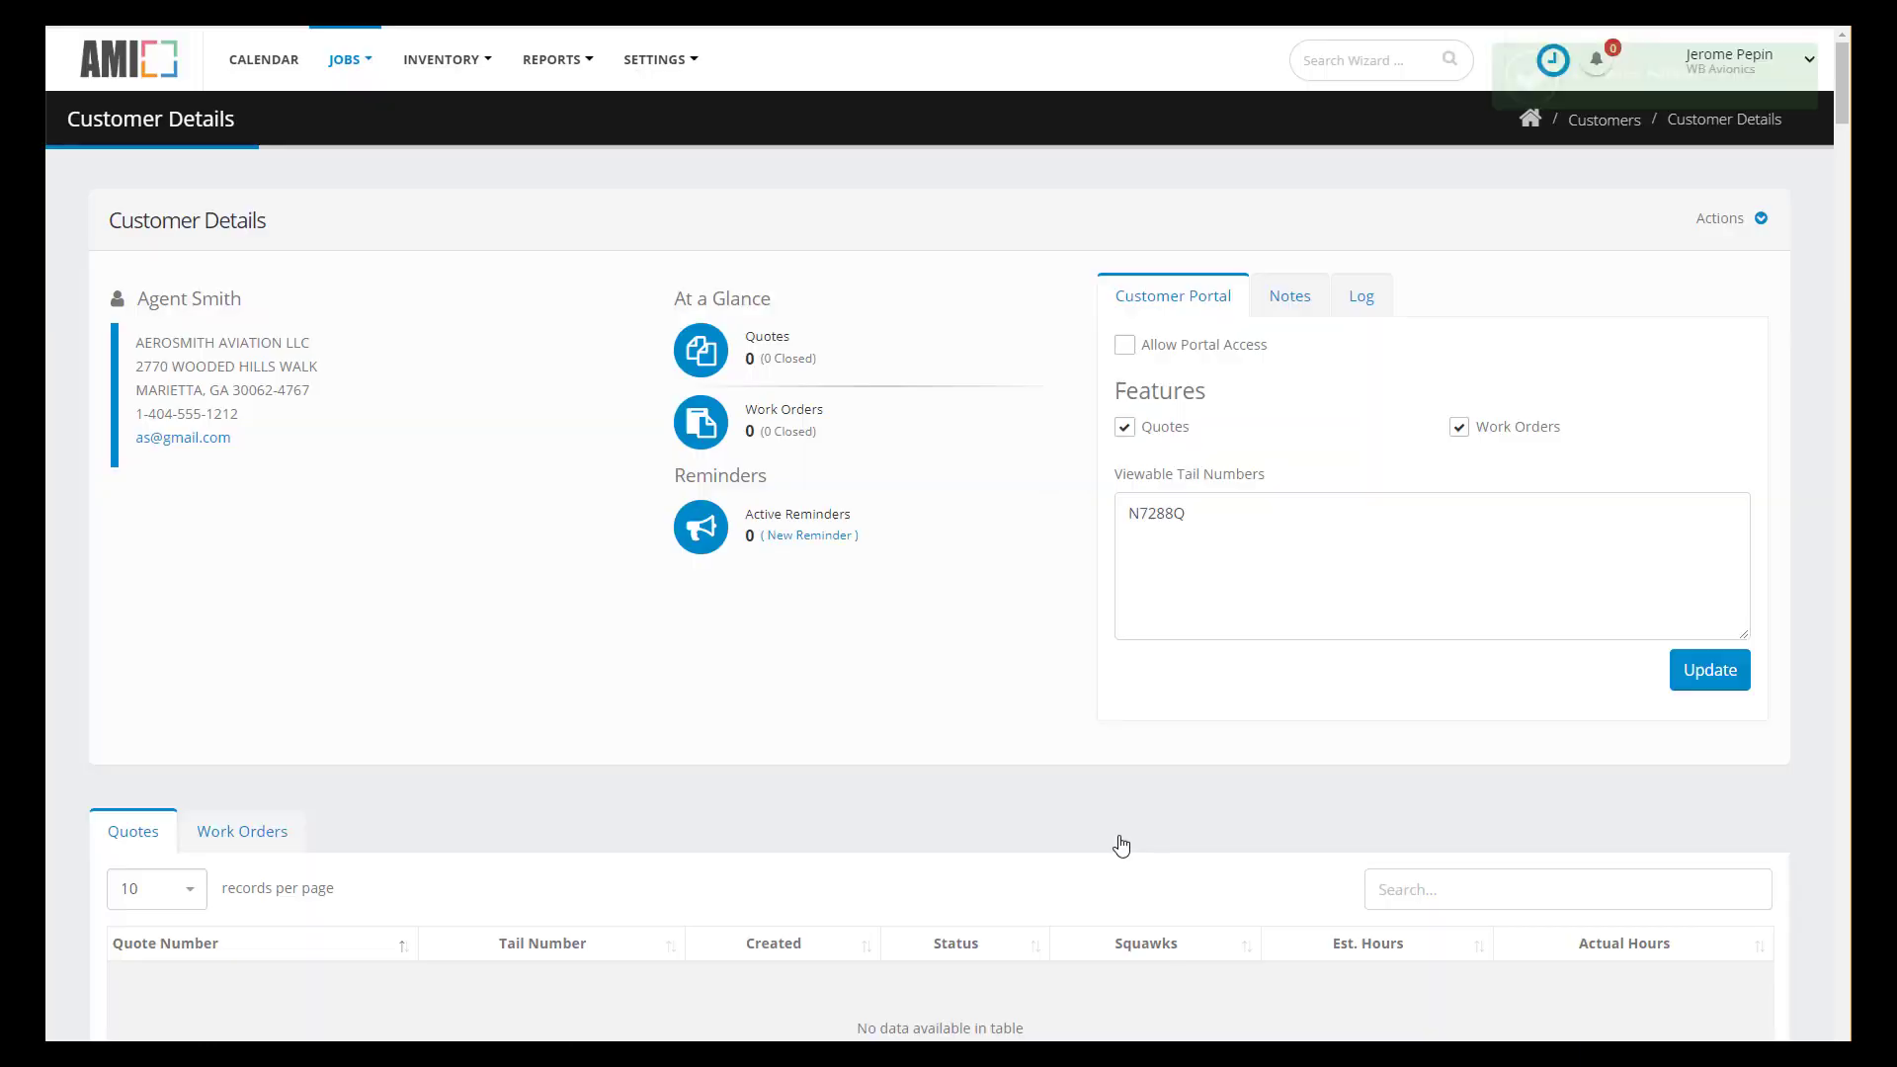
double_click(1211, 529)
click(1217, 565)
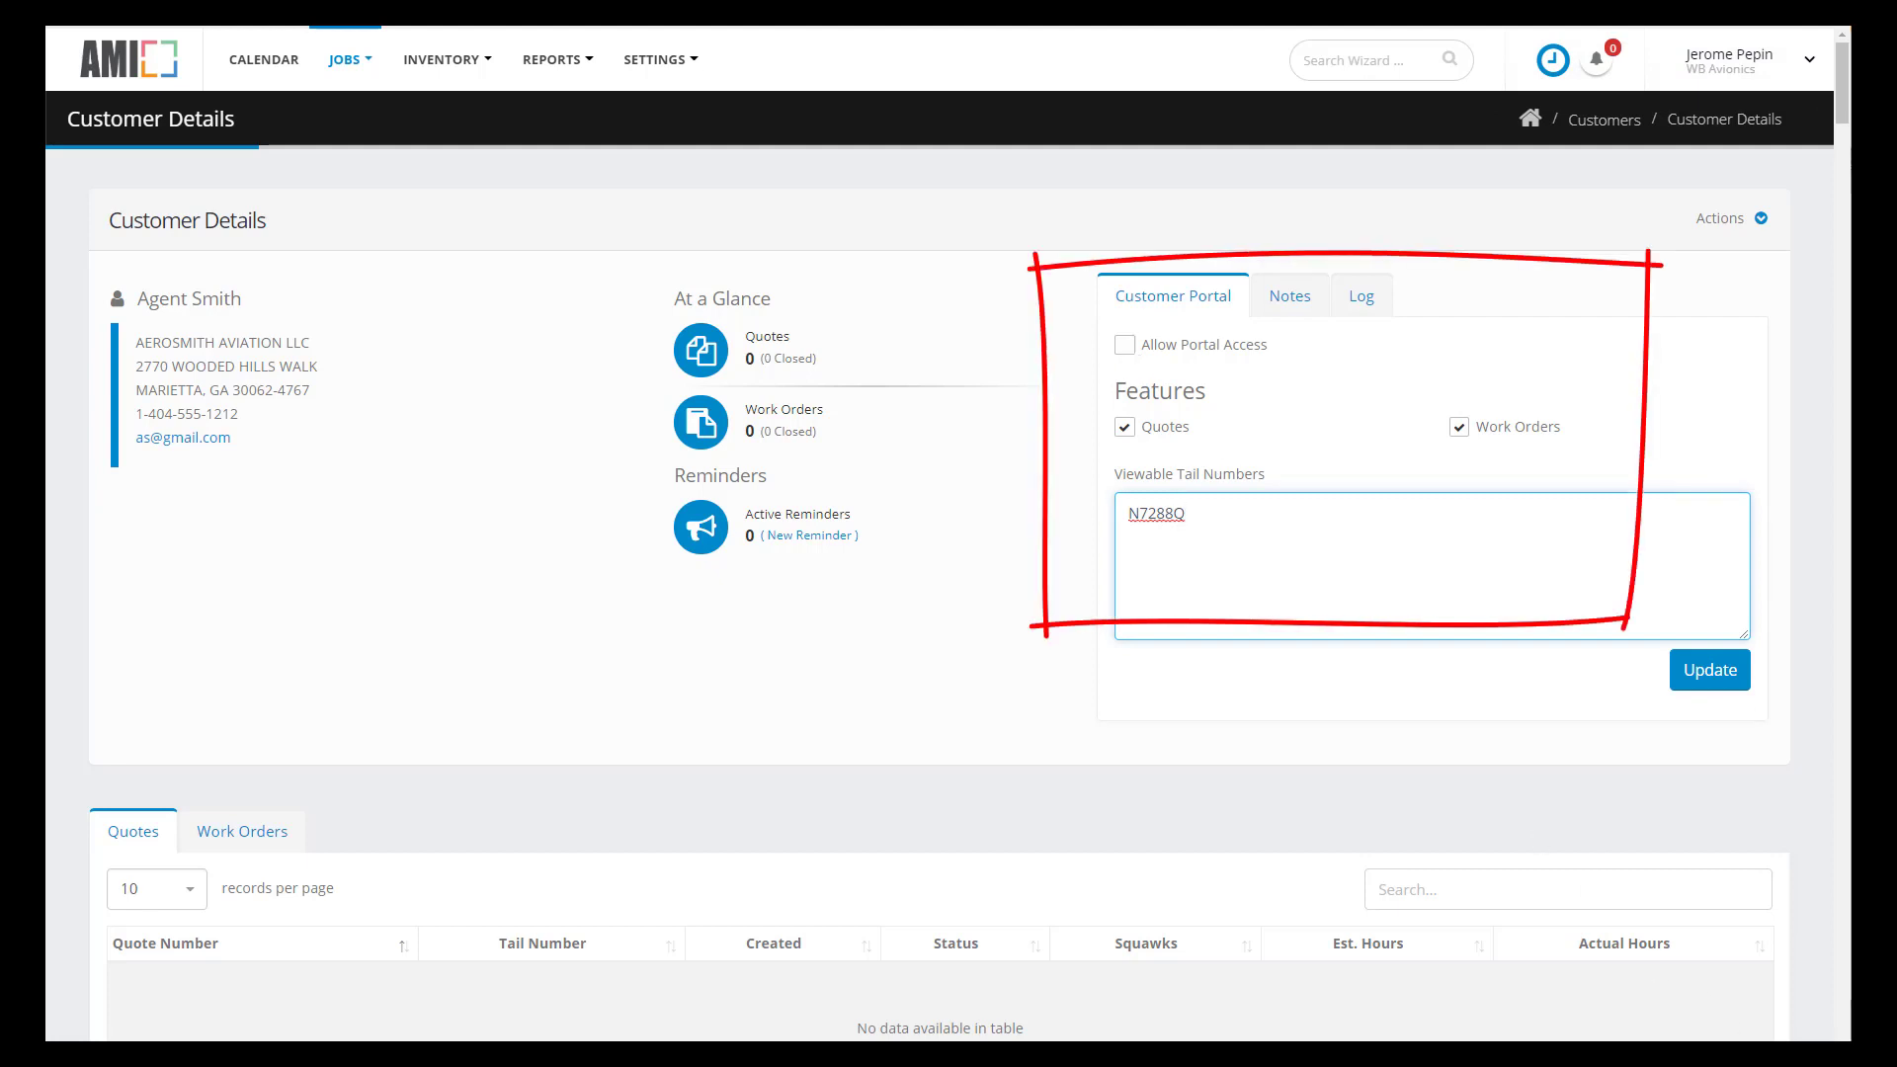
click(444, 60)
- Inspect the bulk parts import template, then return to the inventory stock list
click(437, 119)
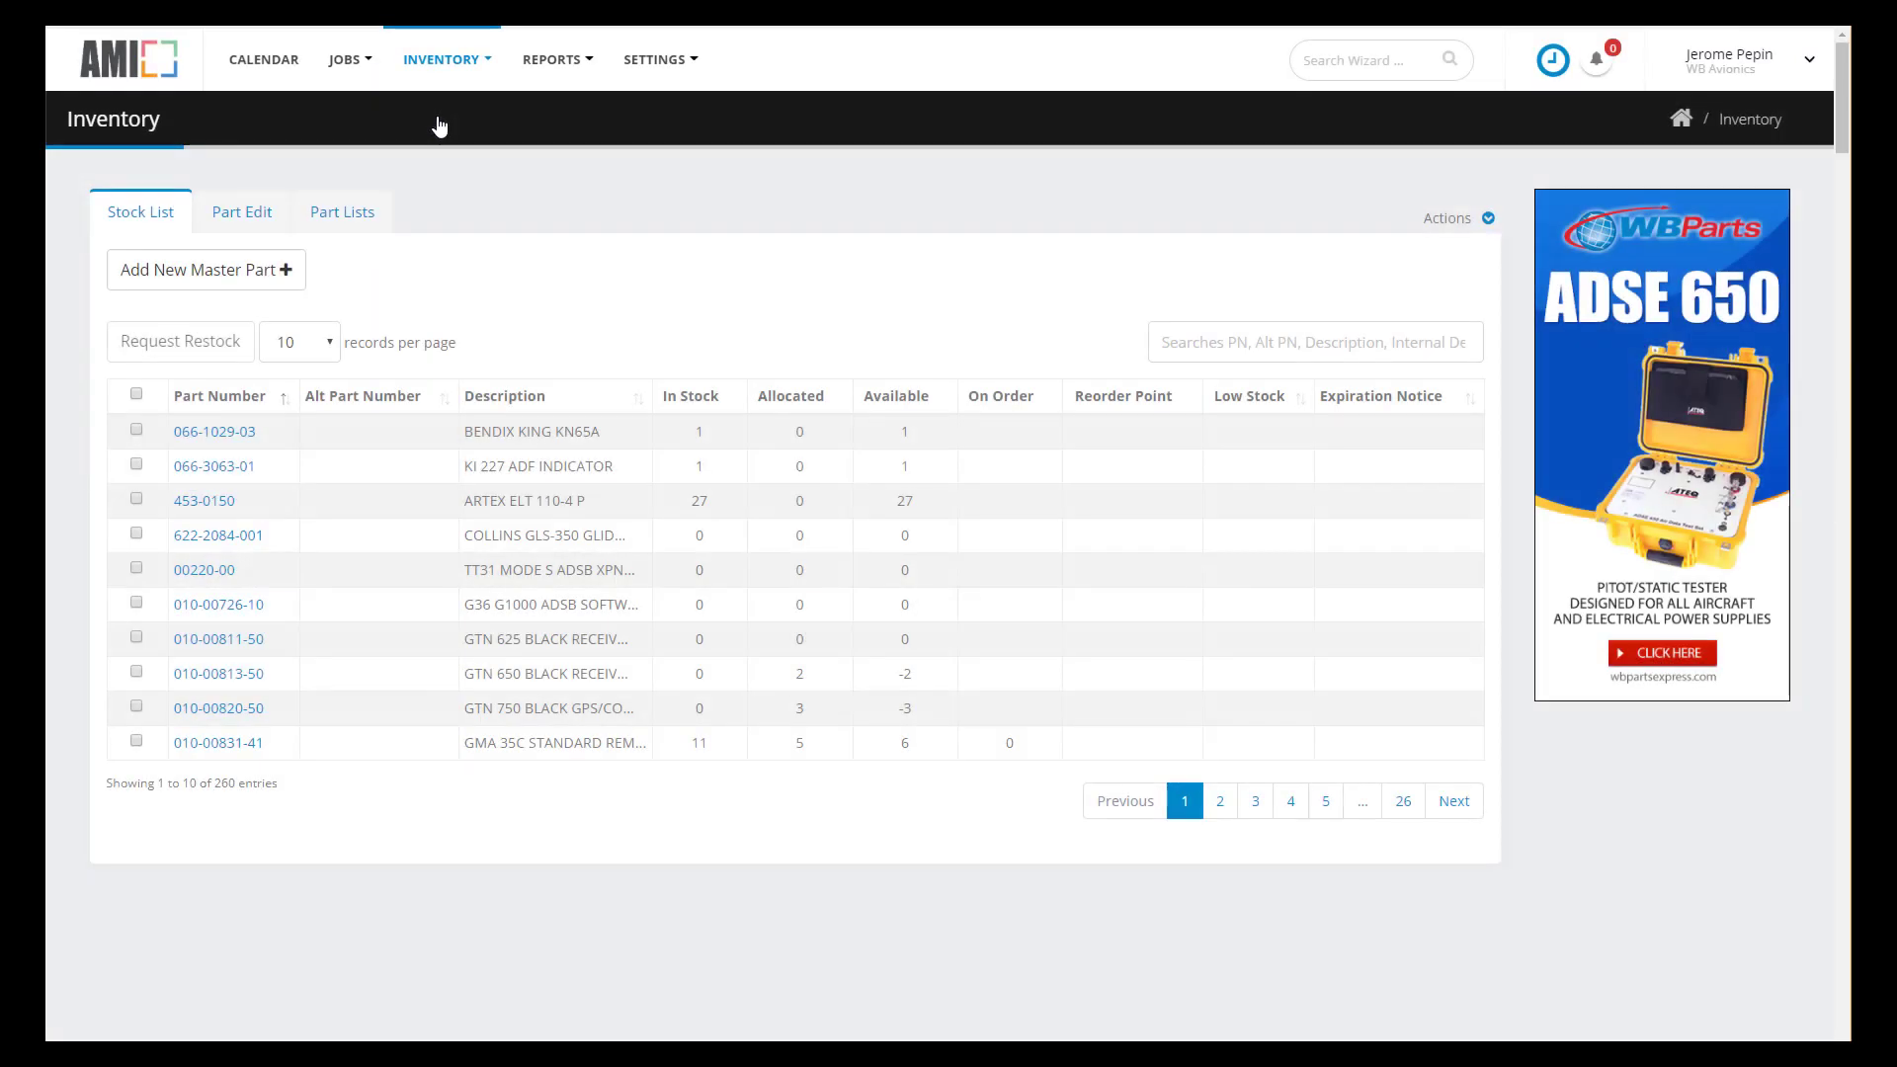
click(1487, 218)
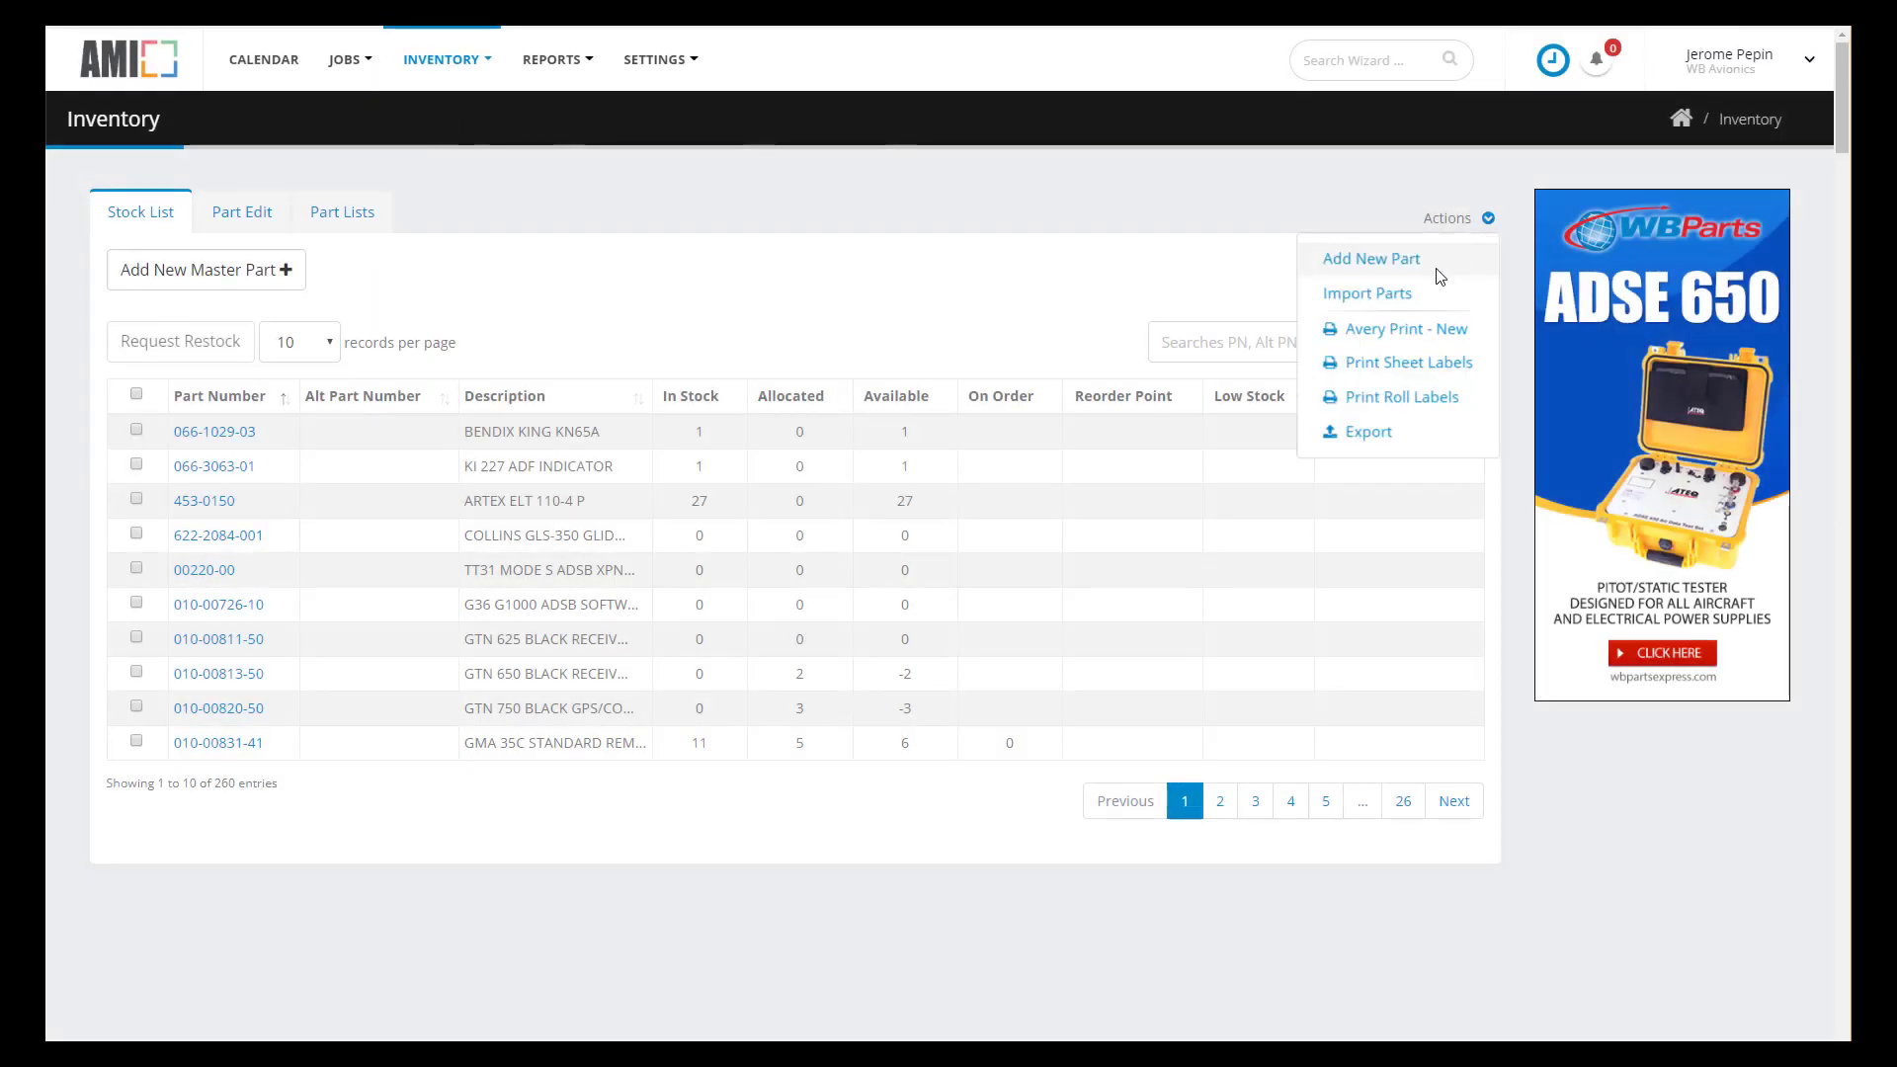
click(1395, 299)
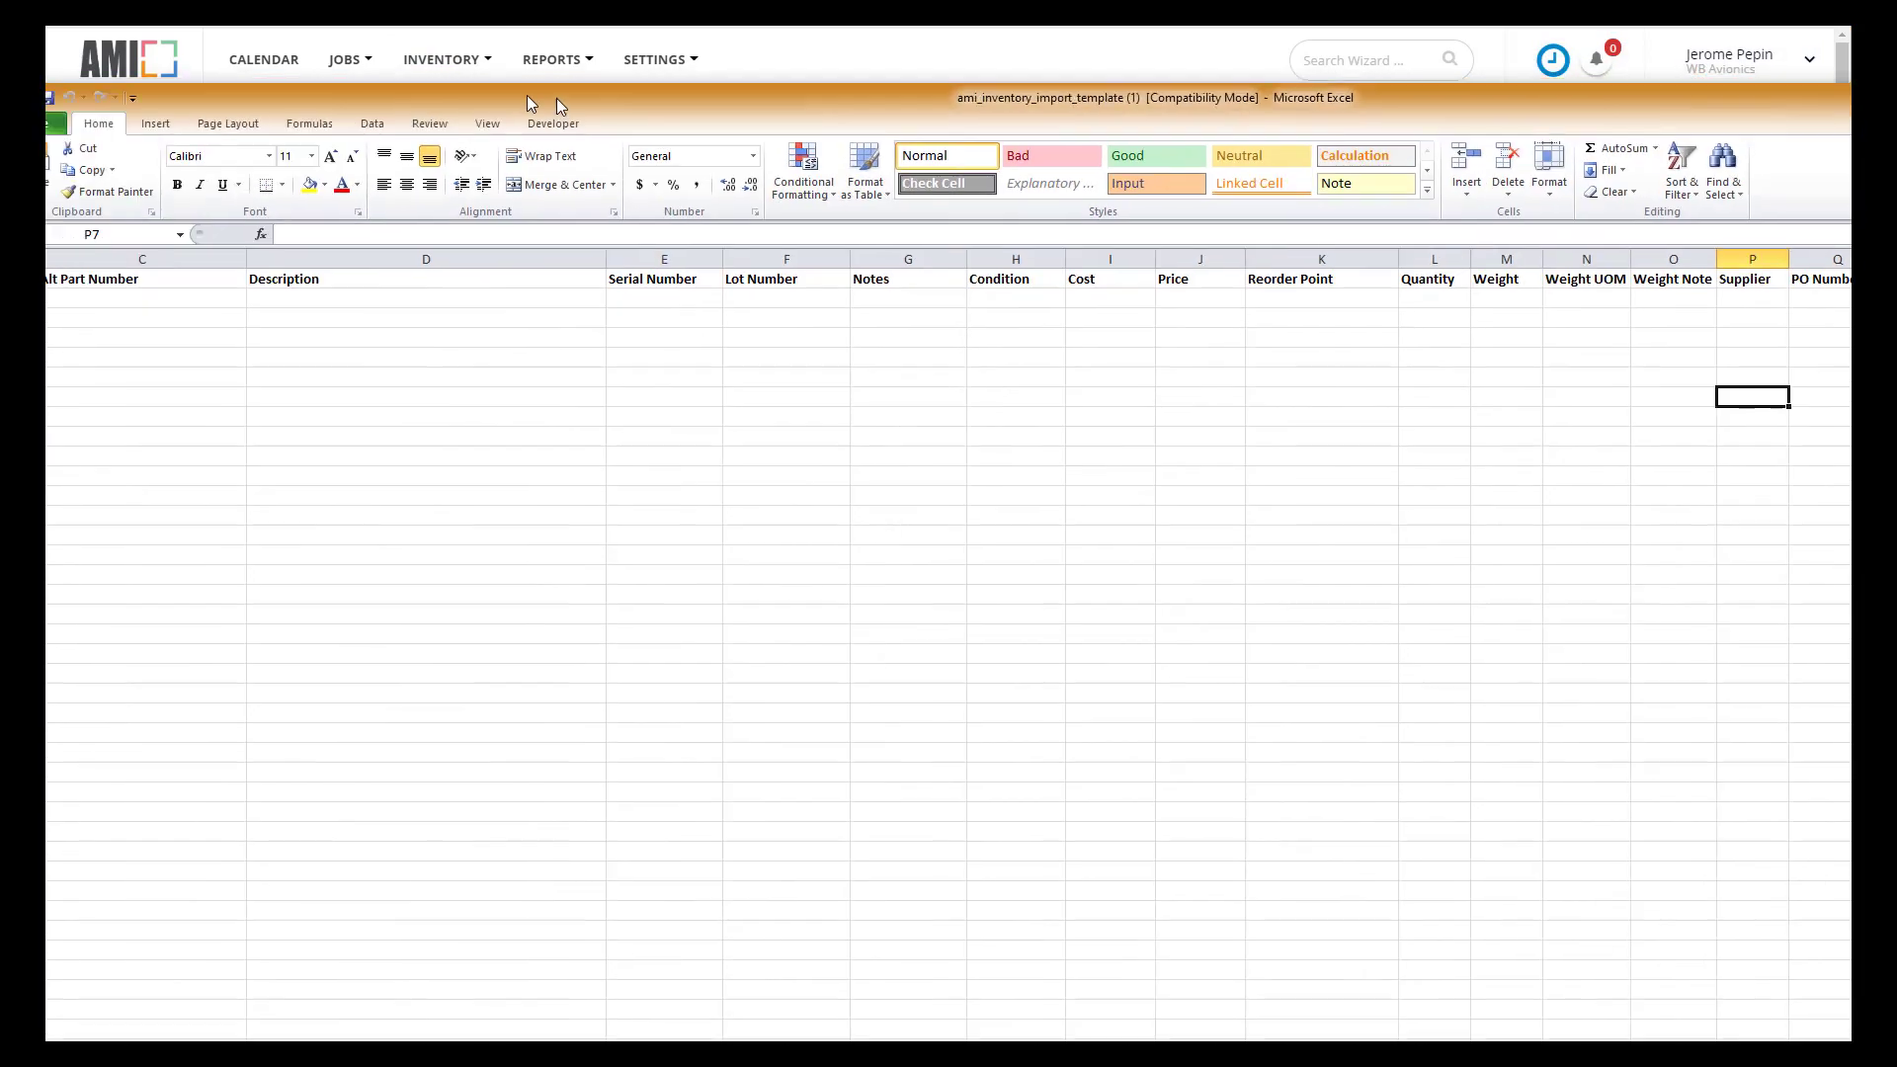
drag(555, 97, 646, 89)
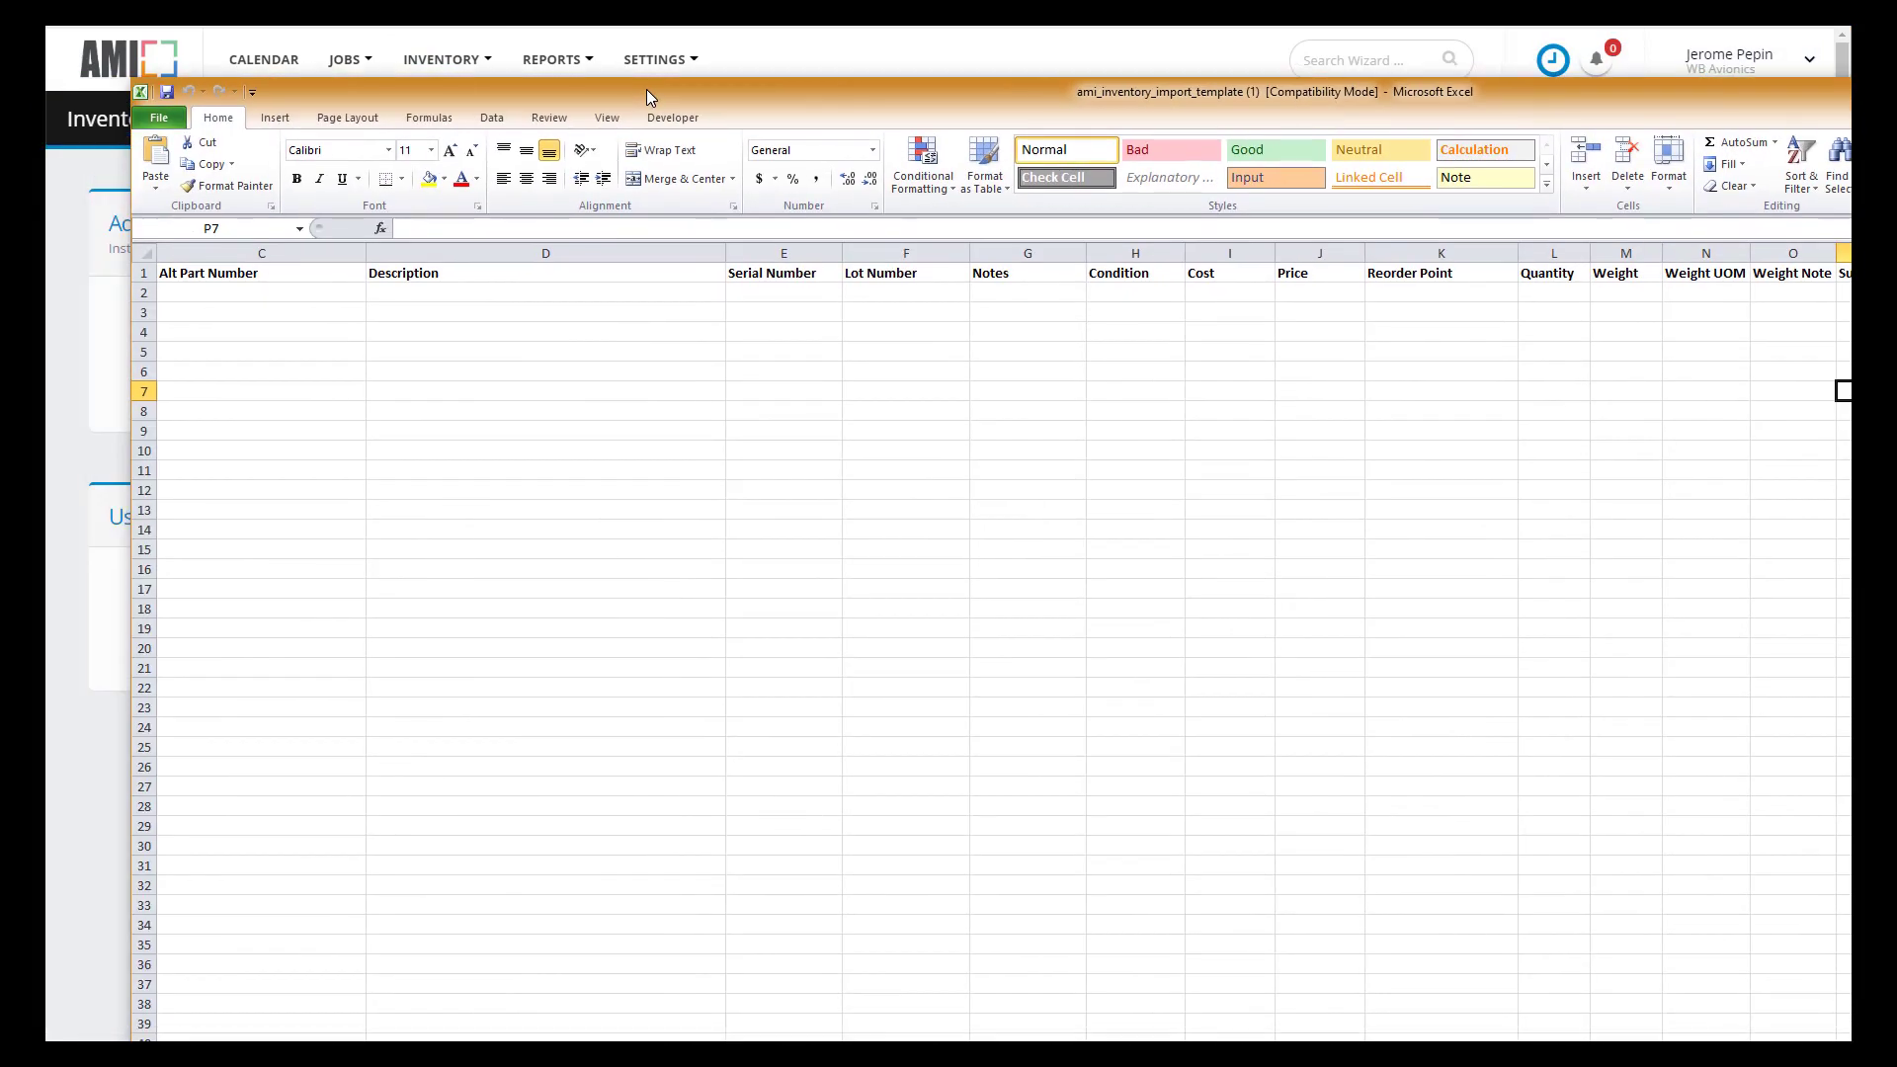
drag(841, 101, 283, 105)
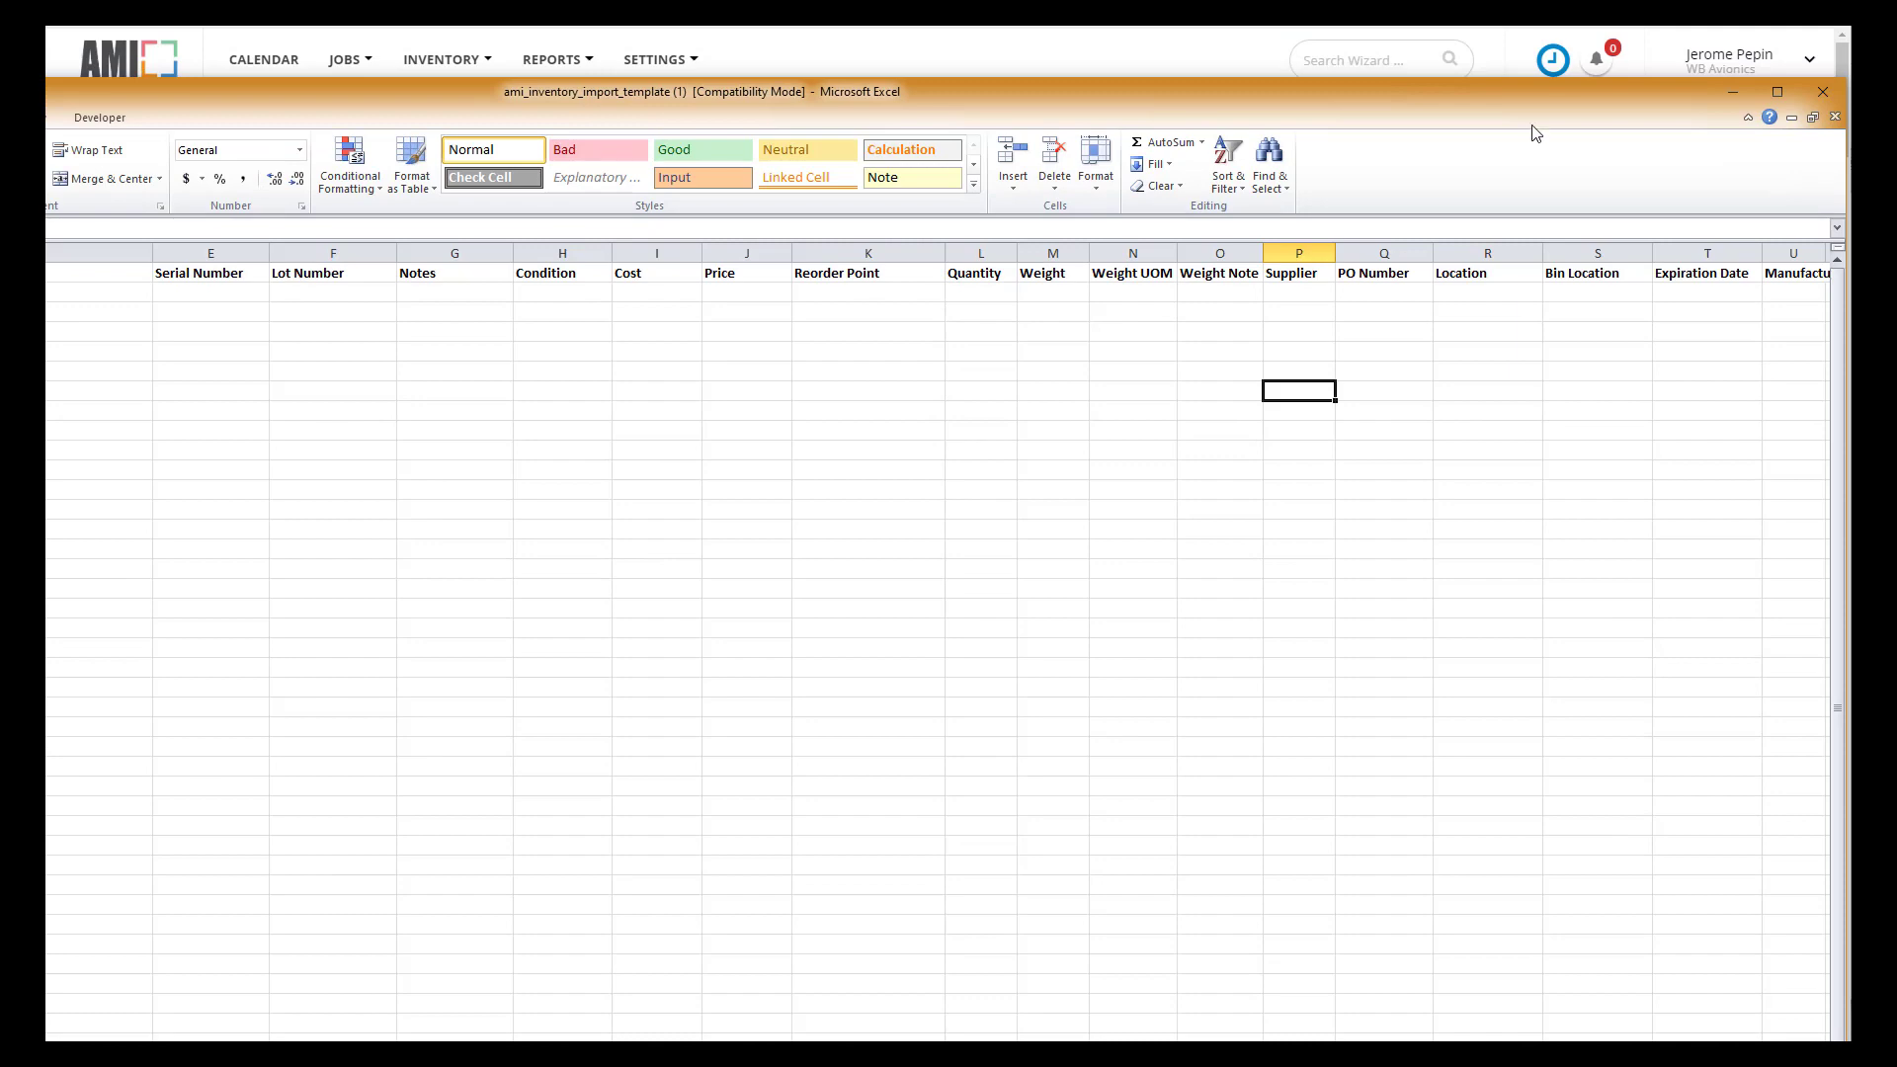
drag(1532, 127, 1478, 131)
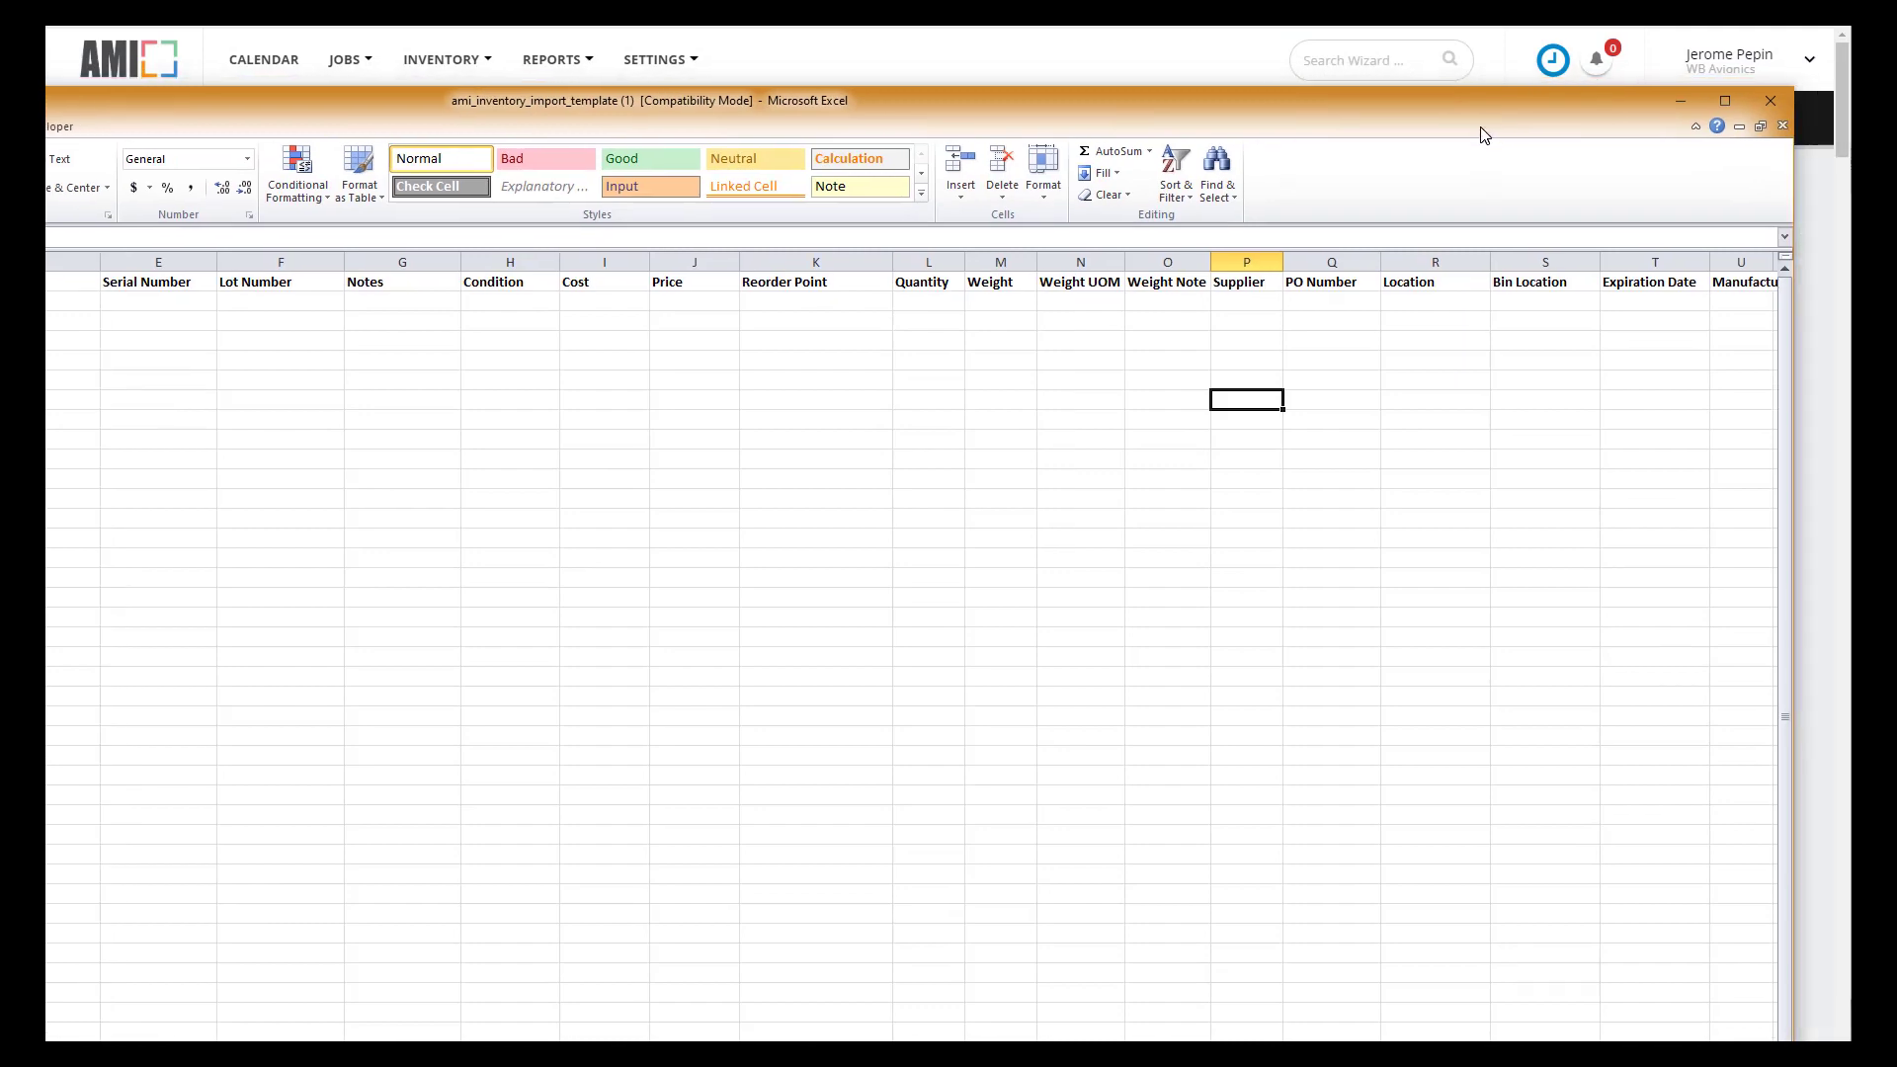
click(1770, 100)
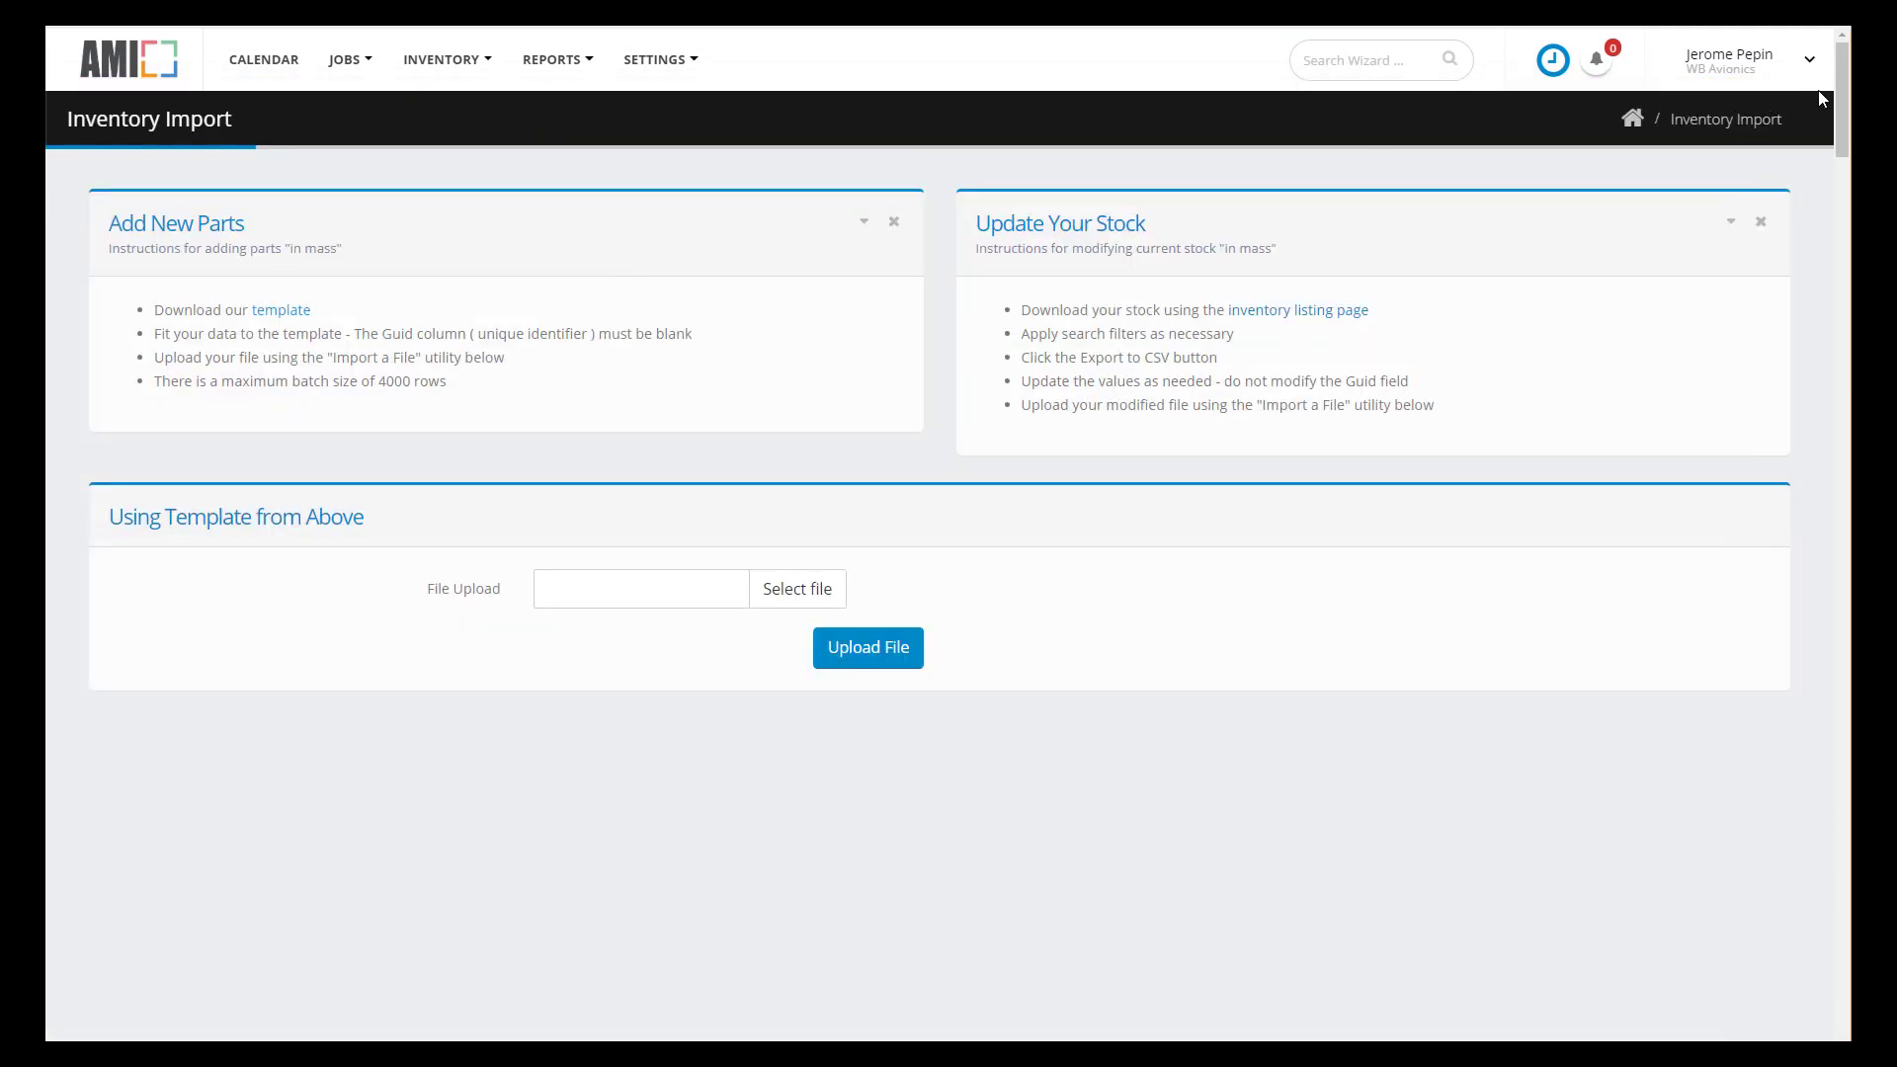
key(alt+Left)
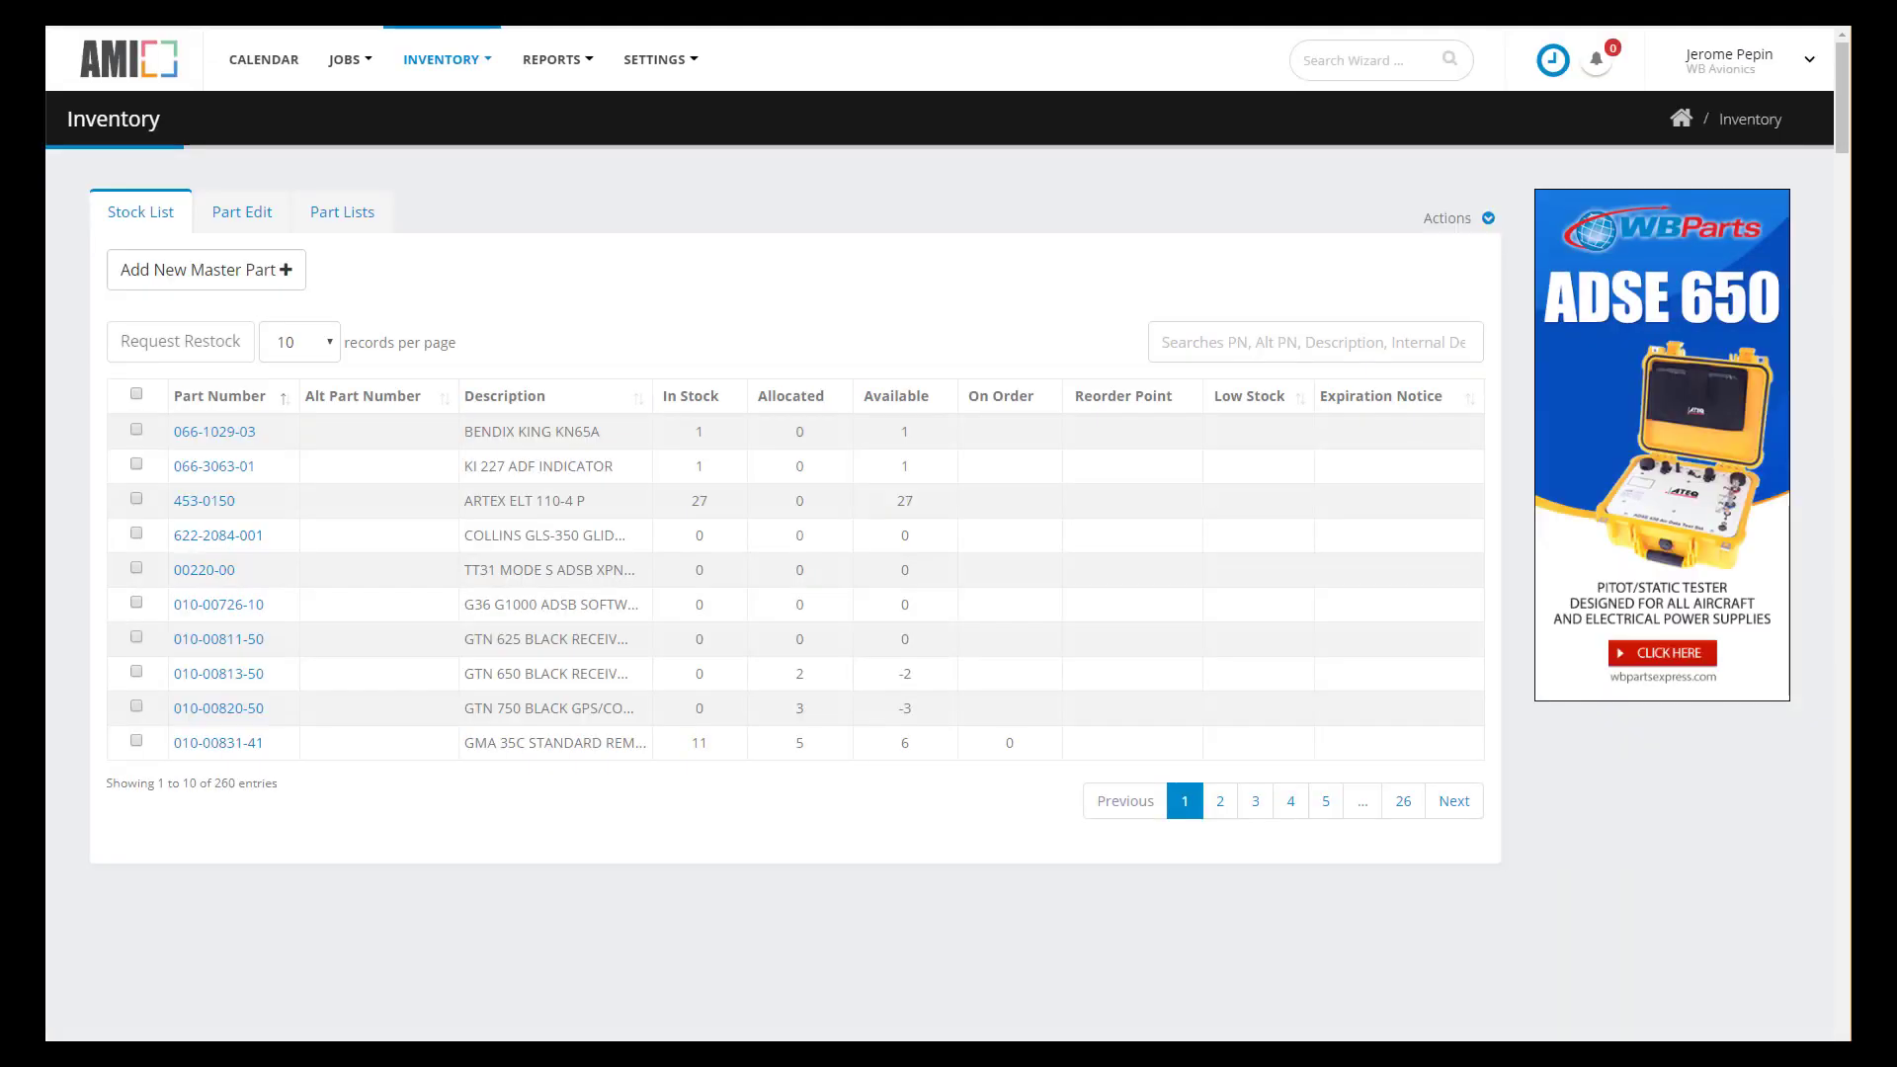
click(1486, 218)
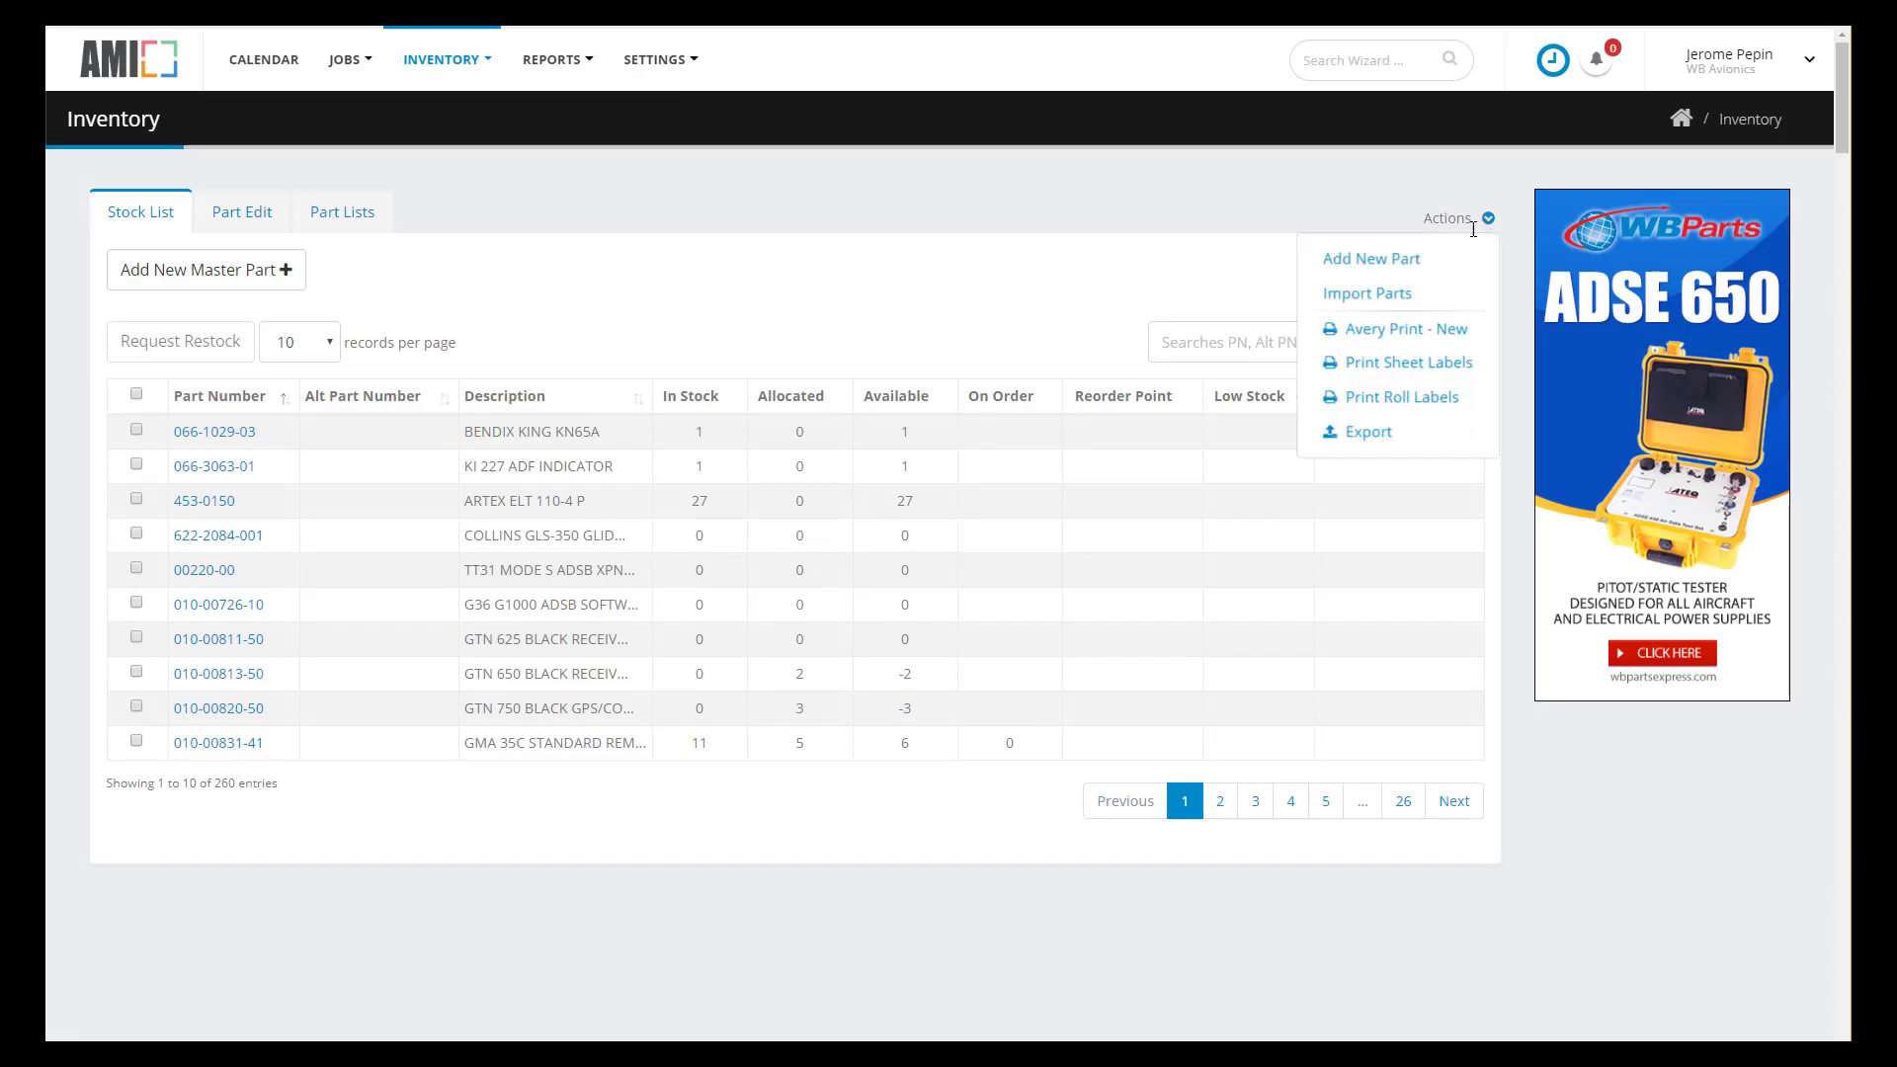
click(1404, 265)
click(583, 385)
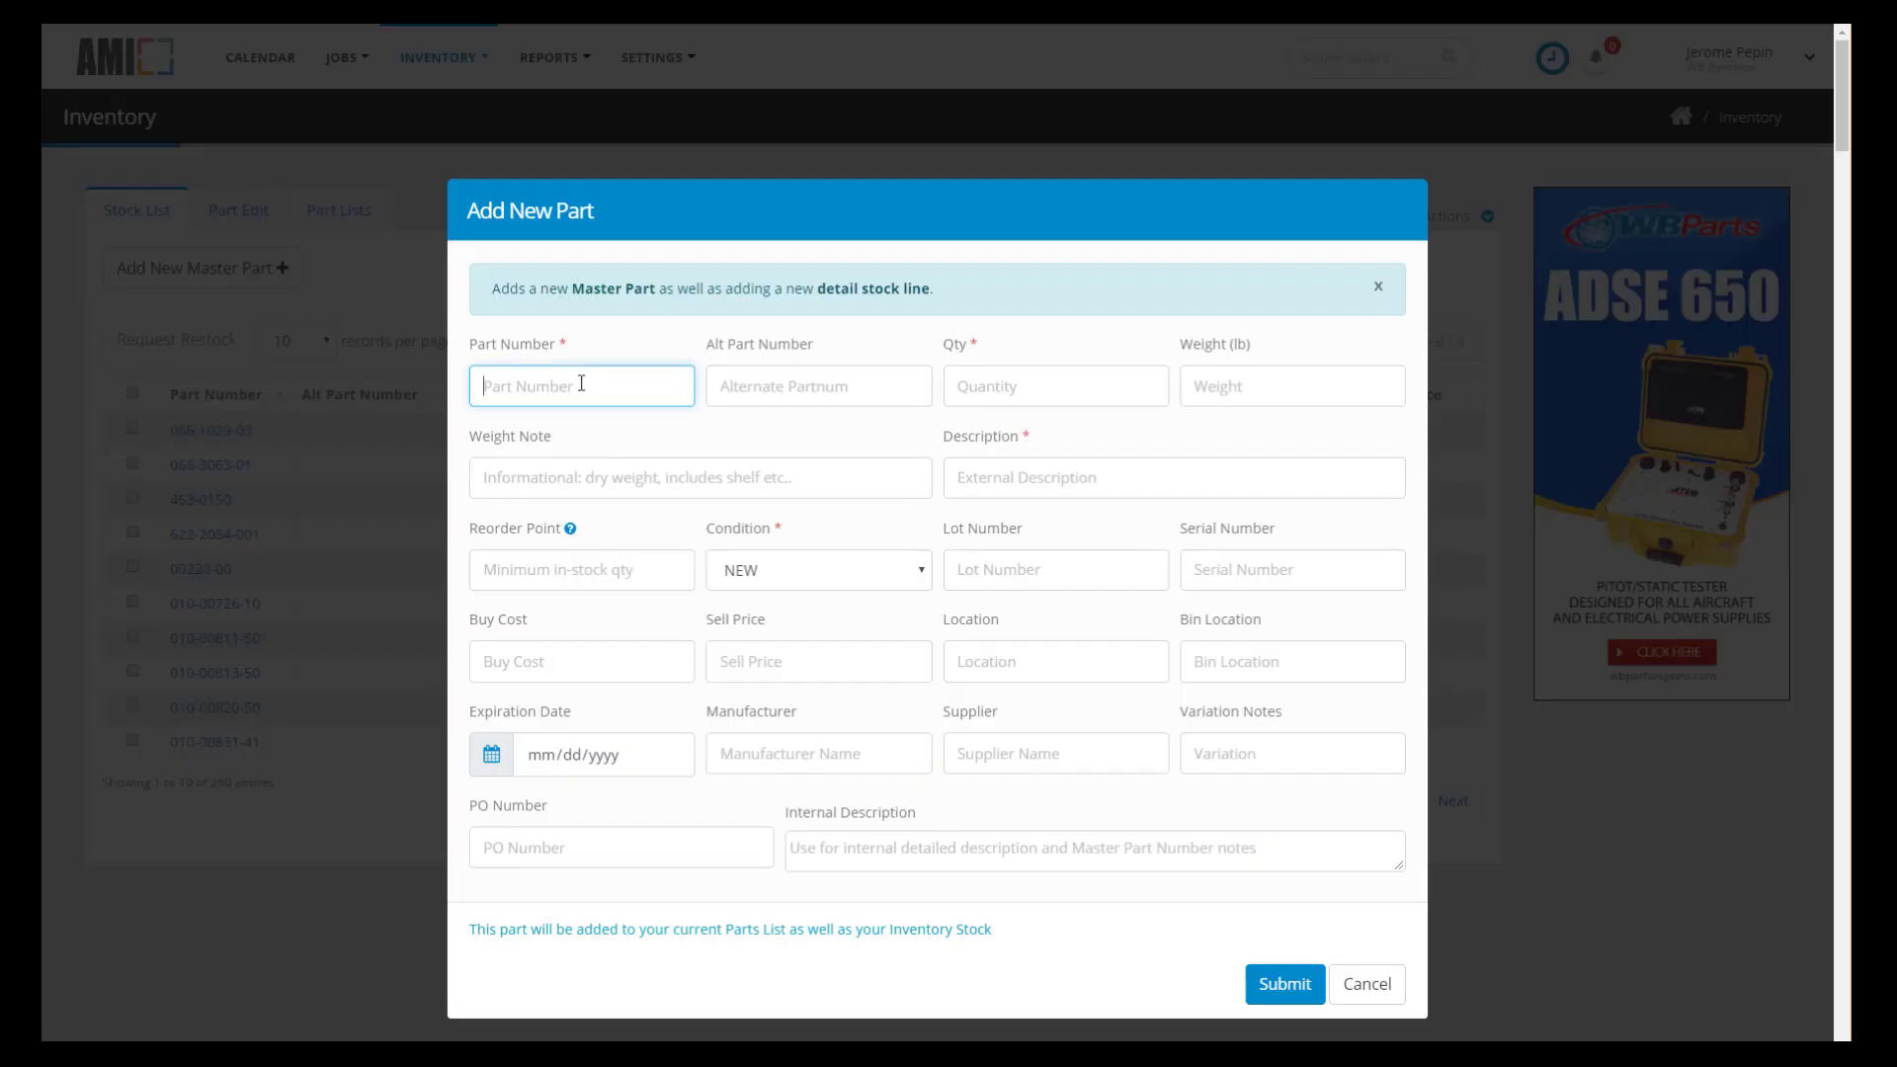
key(ctrl+v)
click(1001, 387)
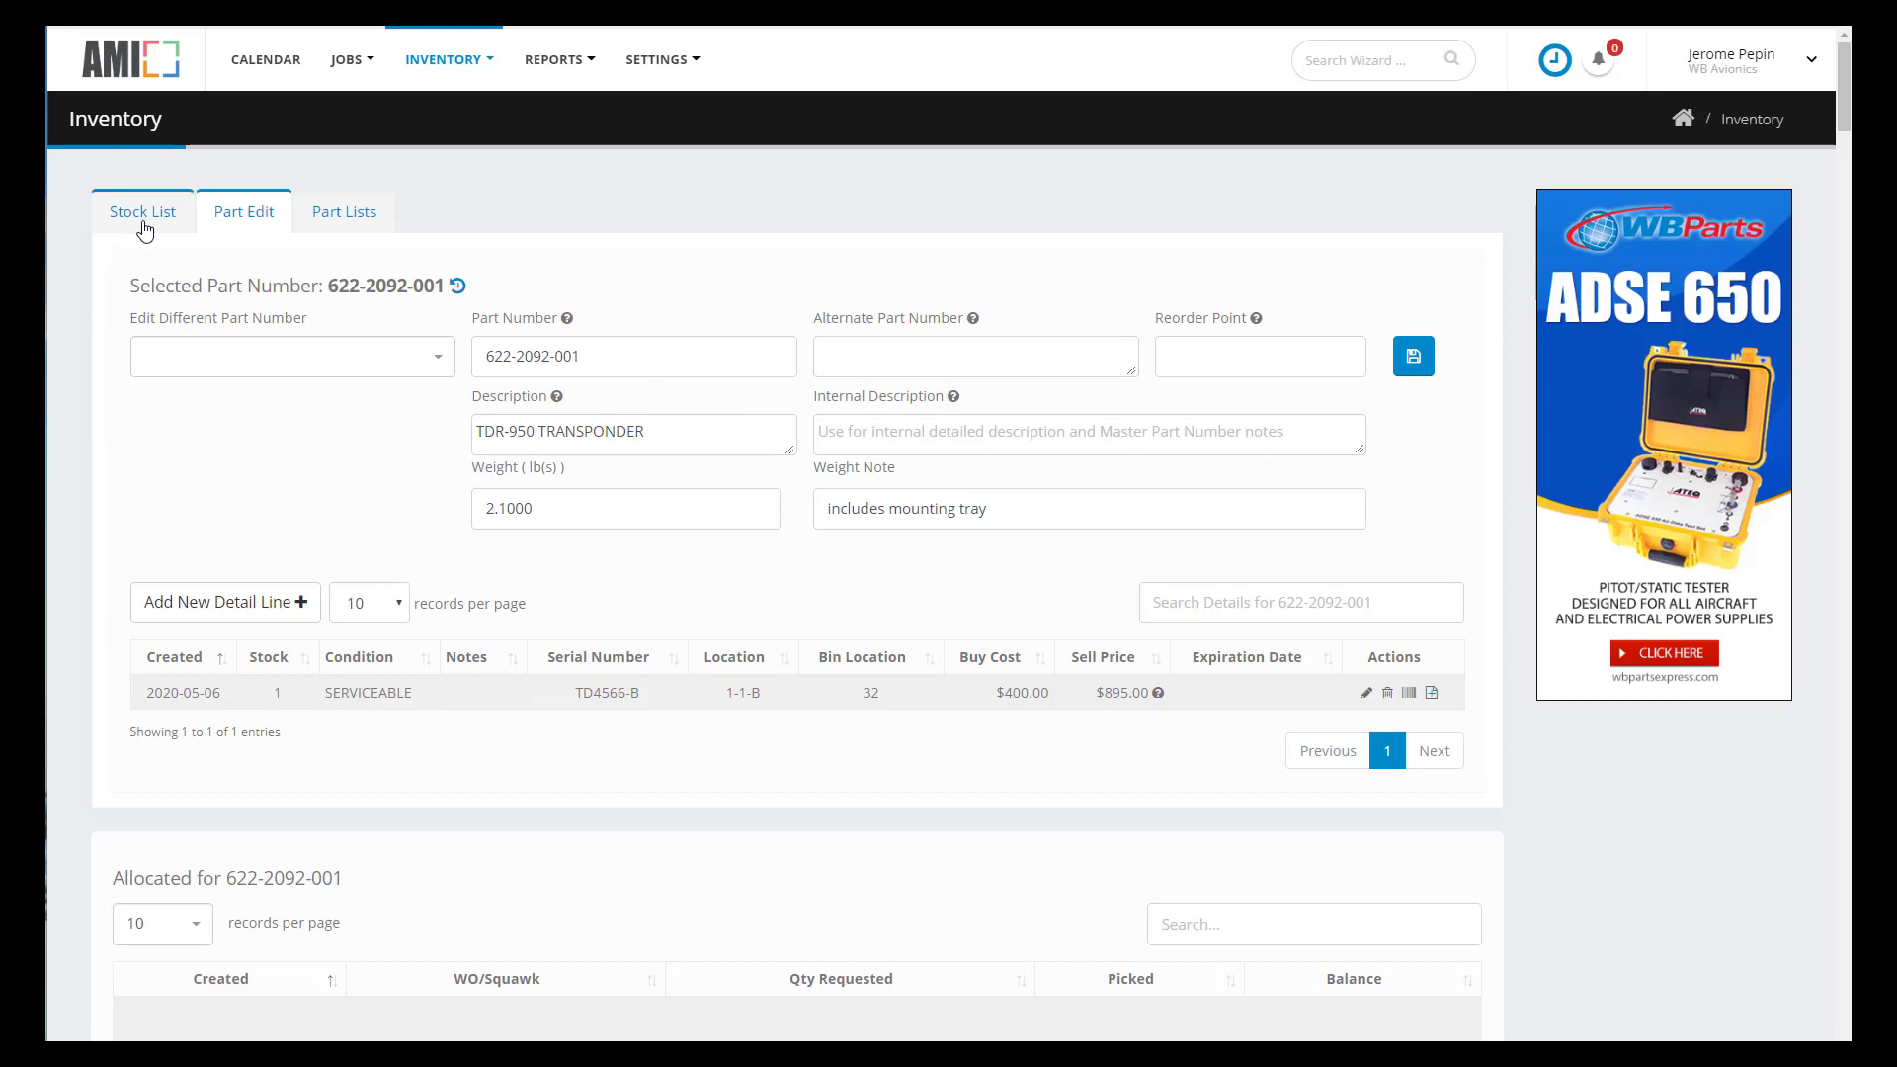
click(144, 226)
click(1488, 218)
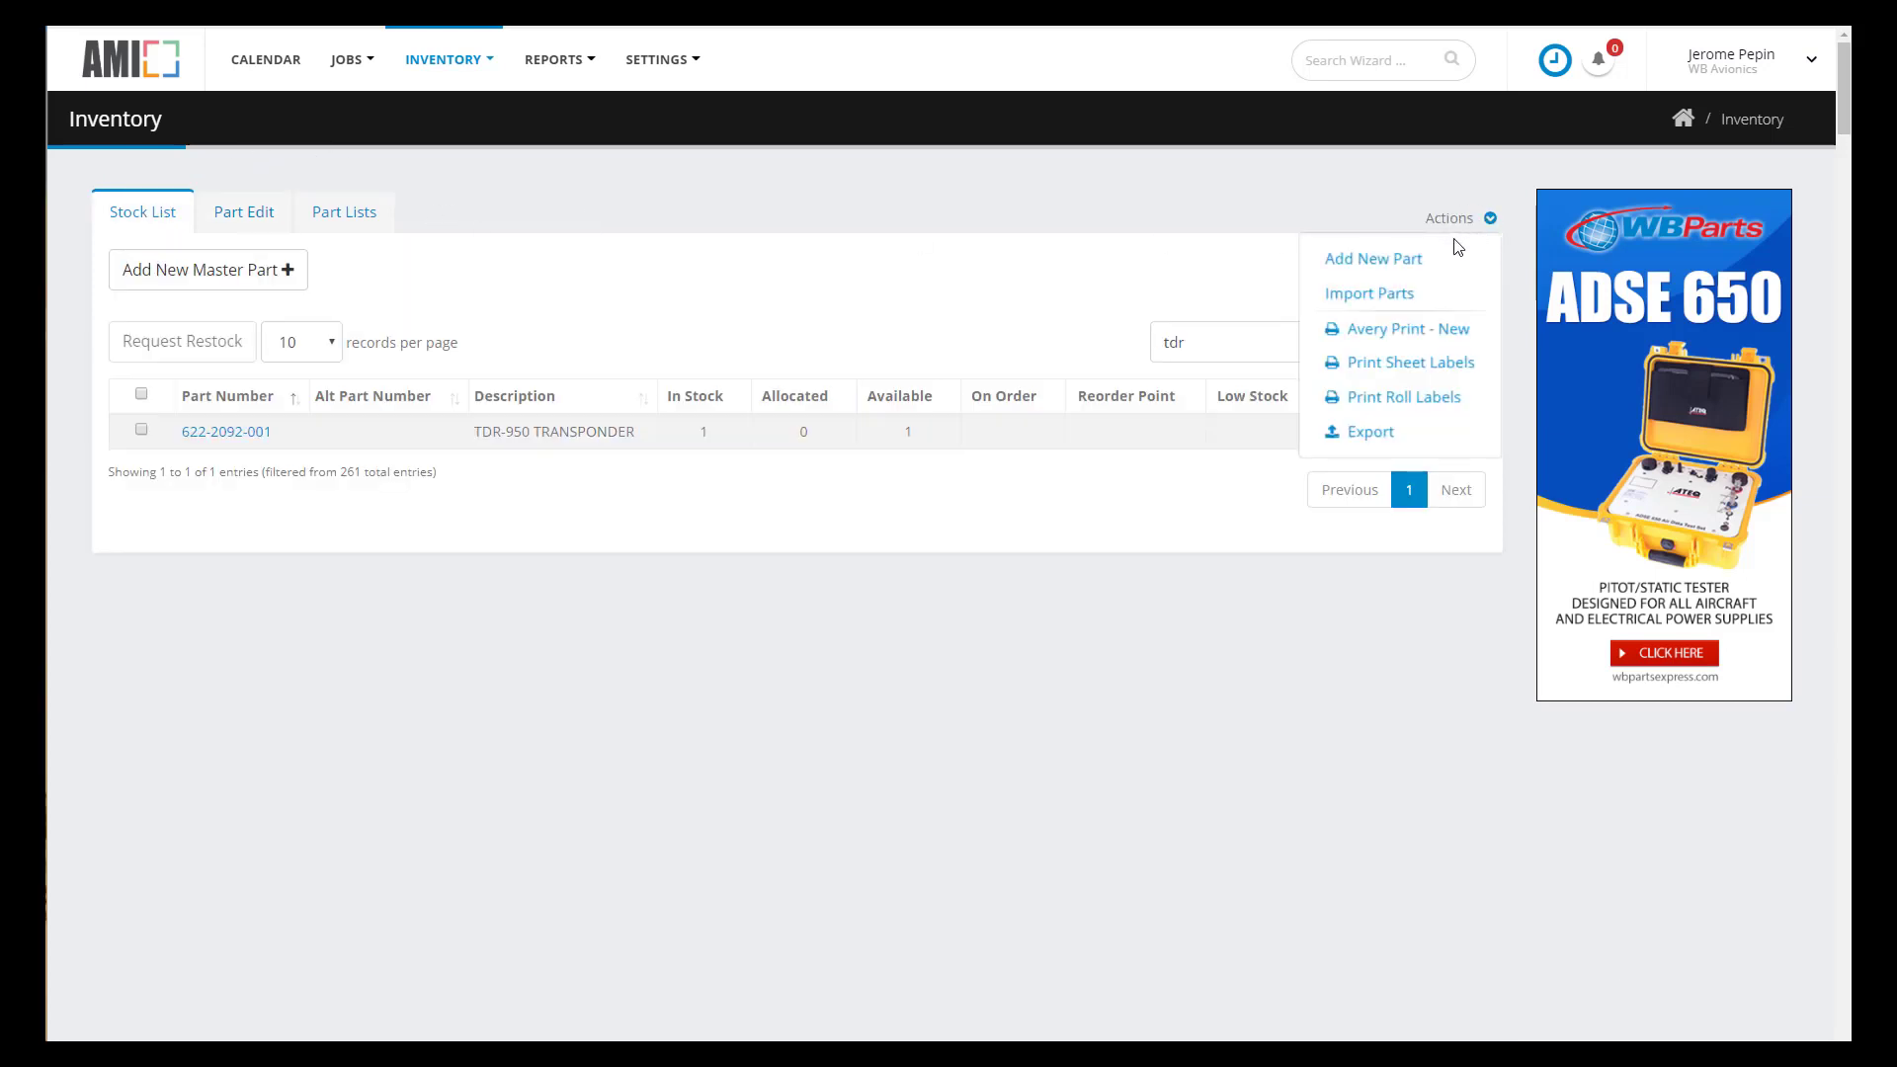
click(1395, 259)
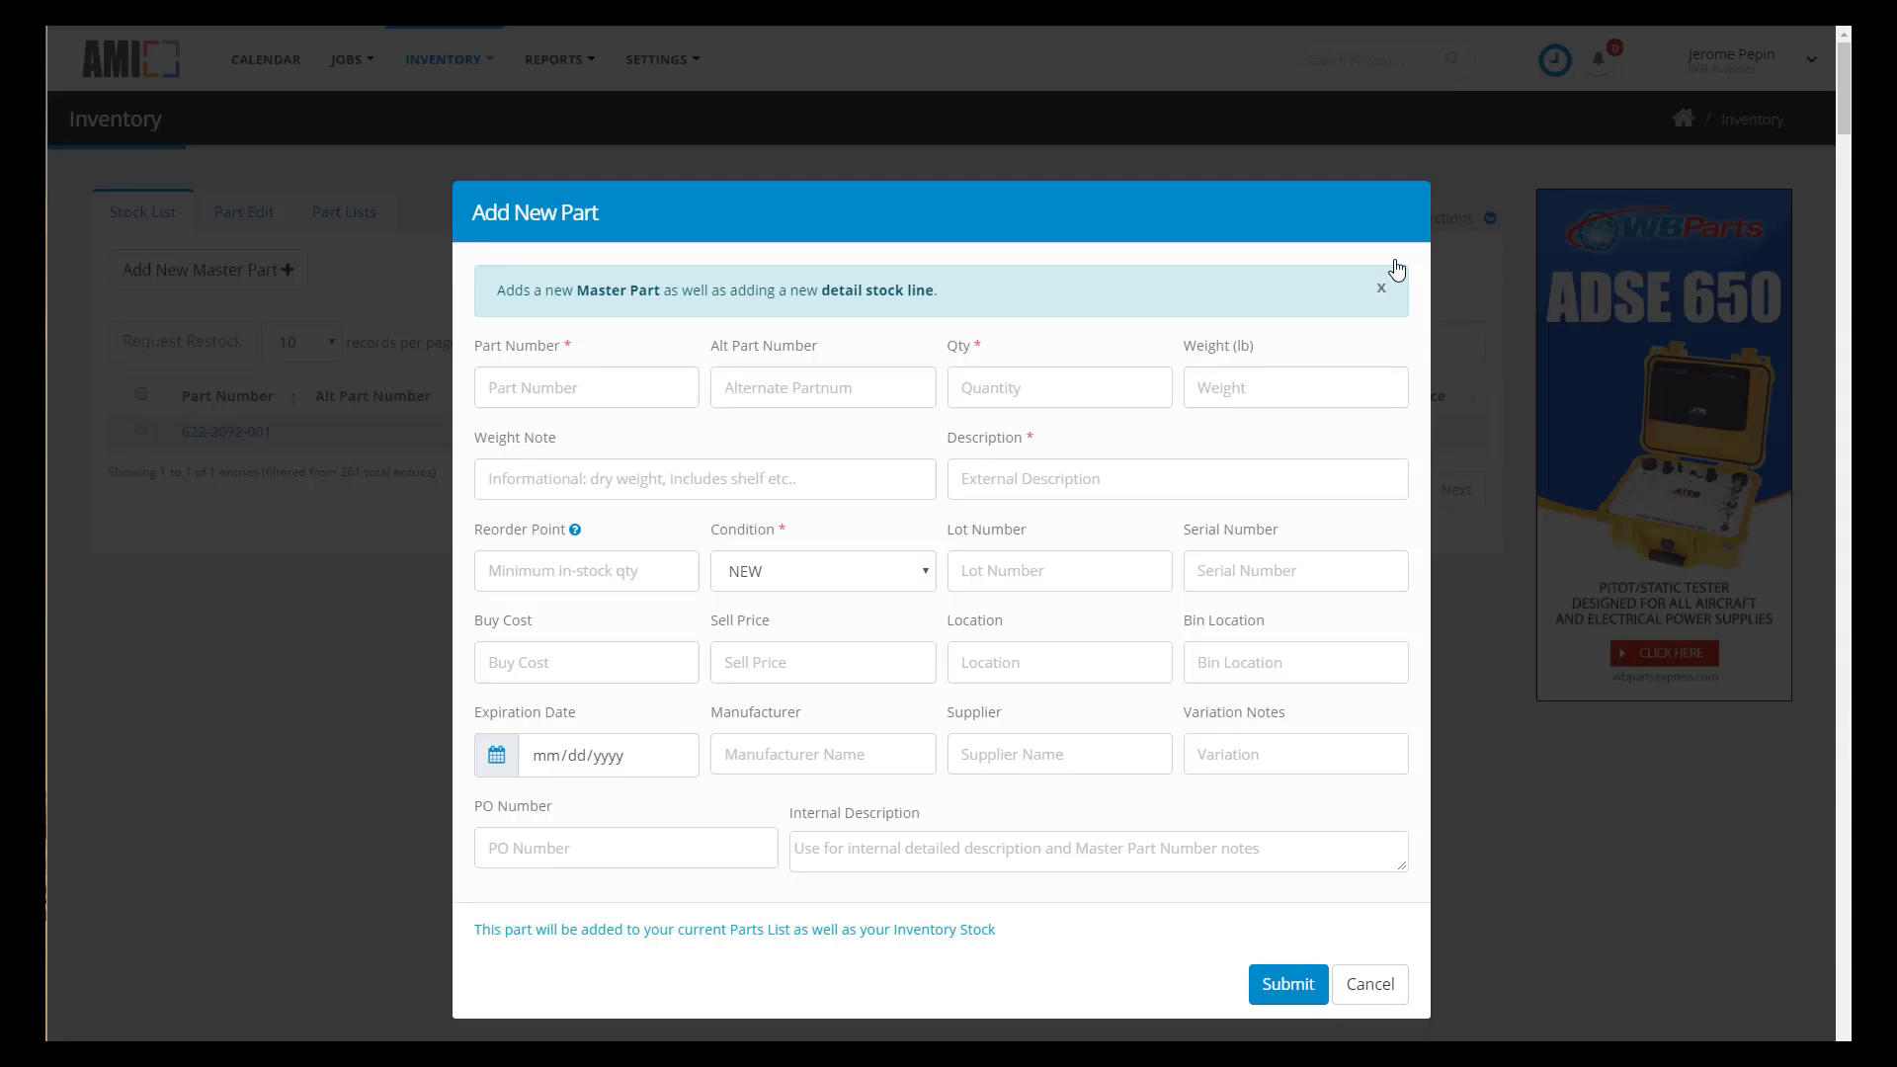
click(661, 375)
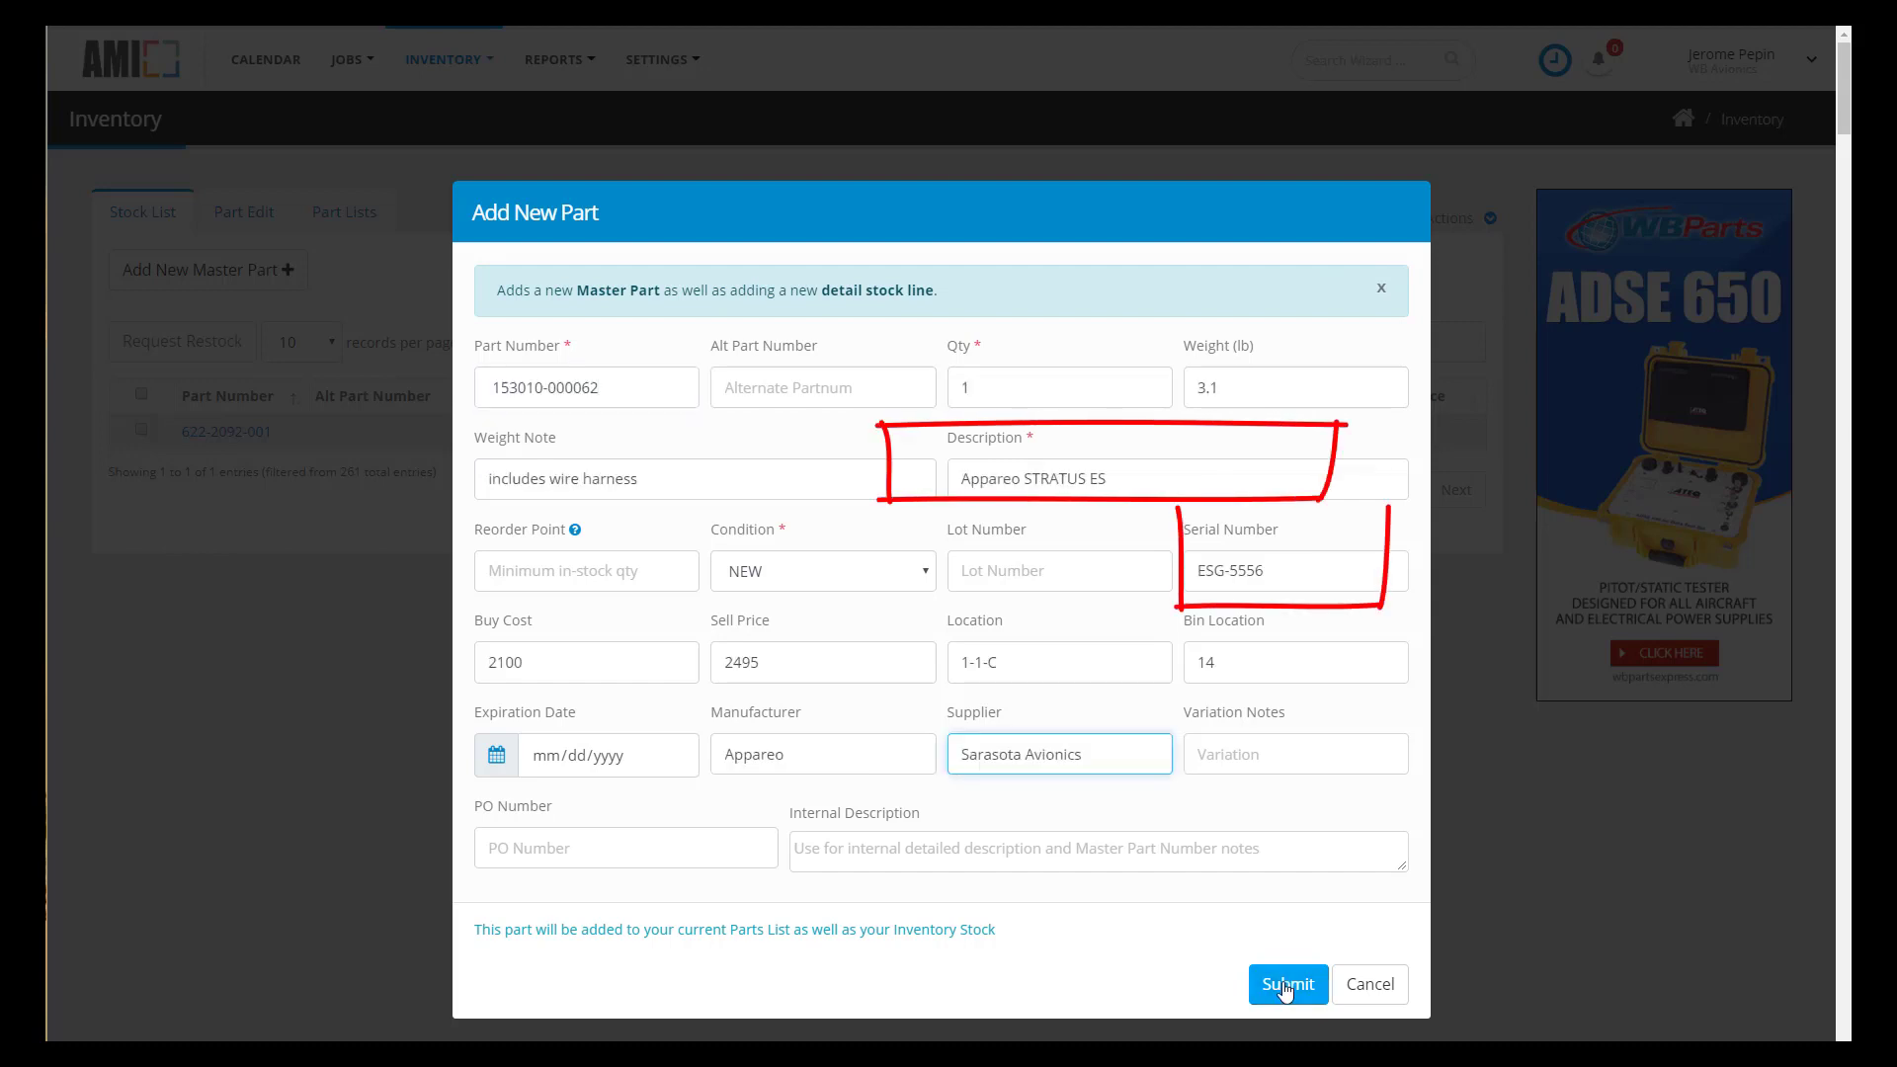
click(1284, 988)
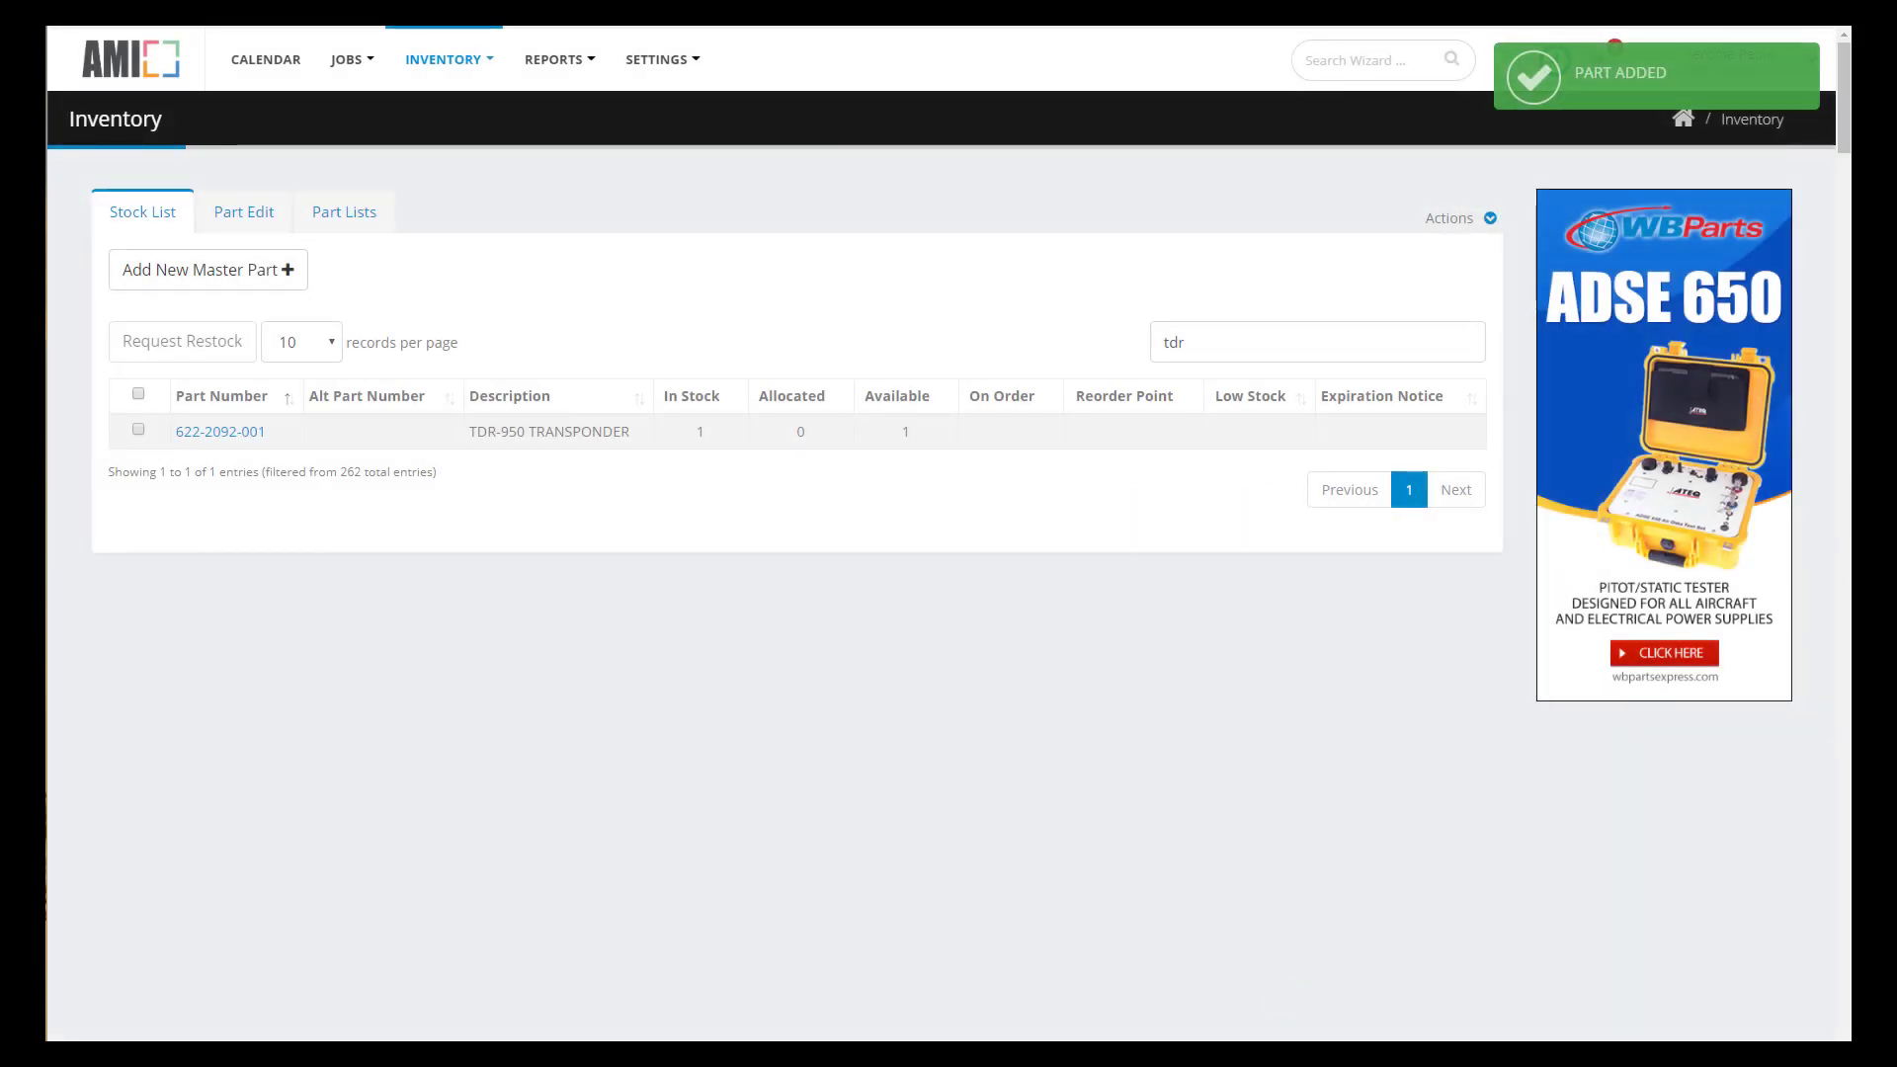
mouse_move(372, 52)
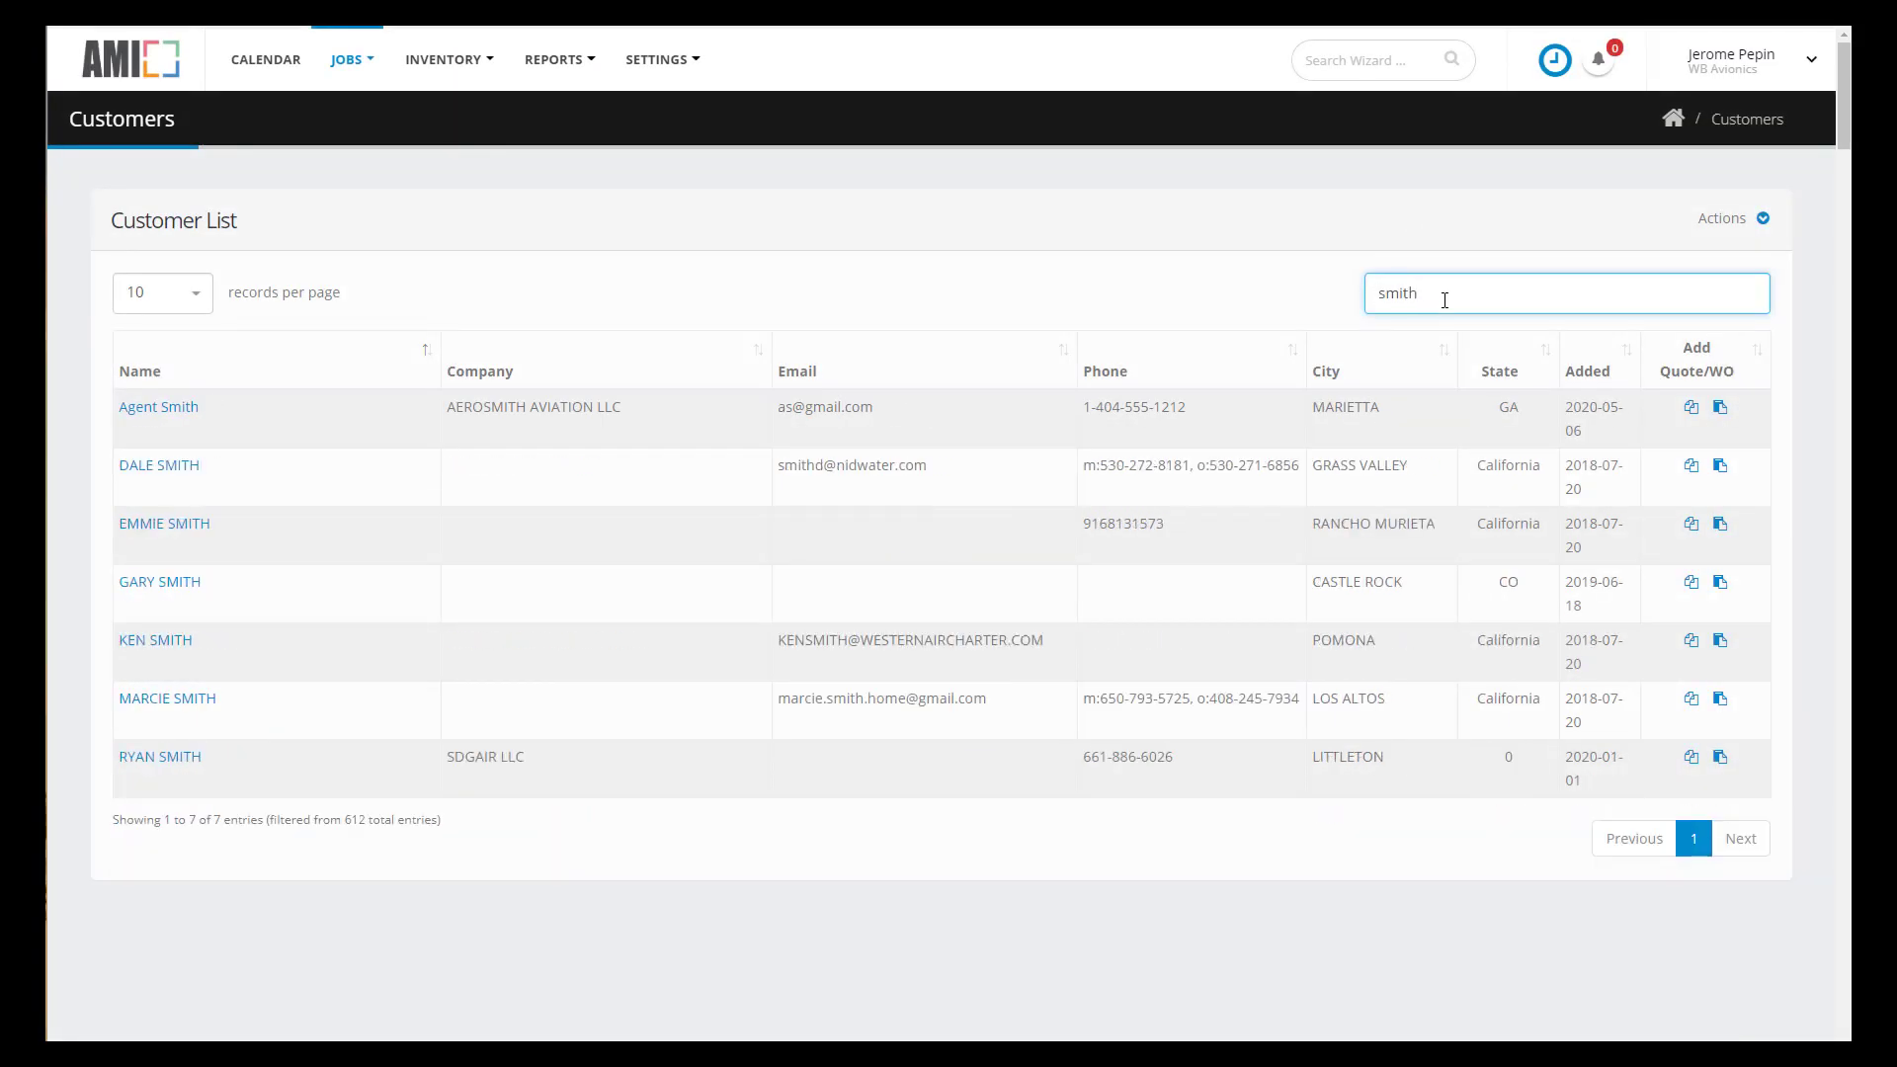
click(1691, 408)
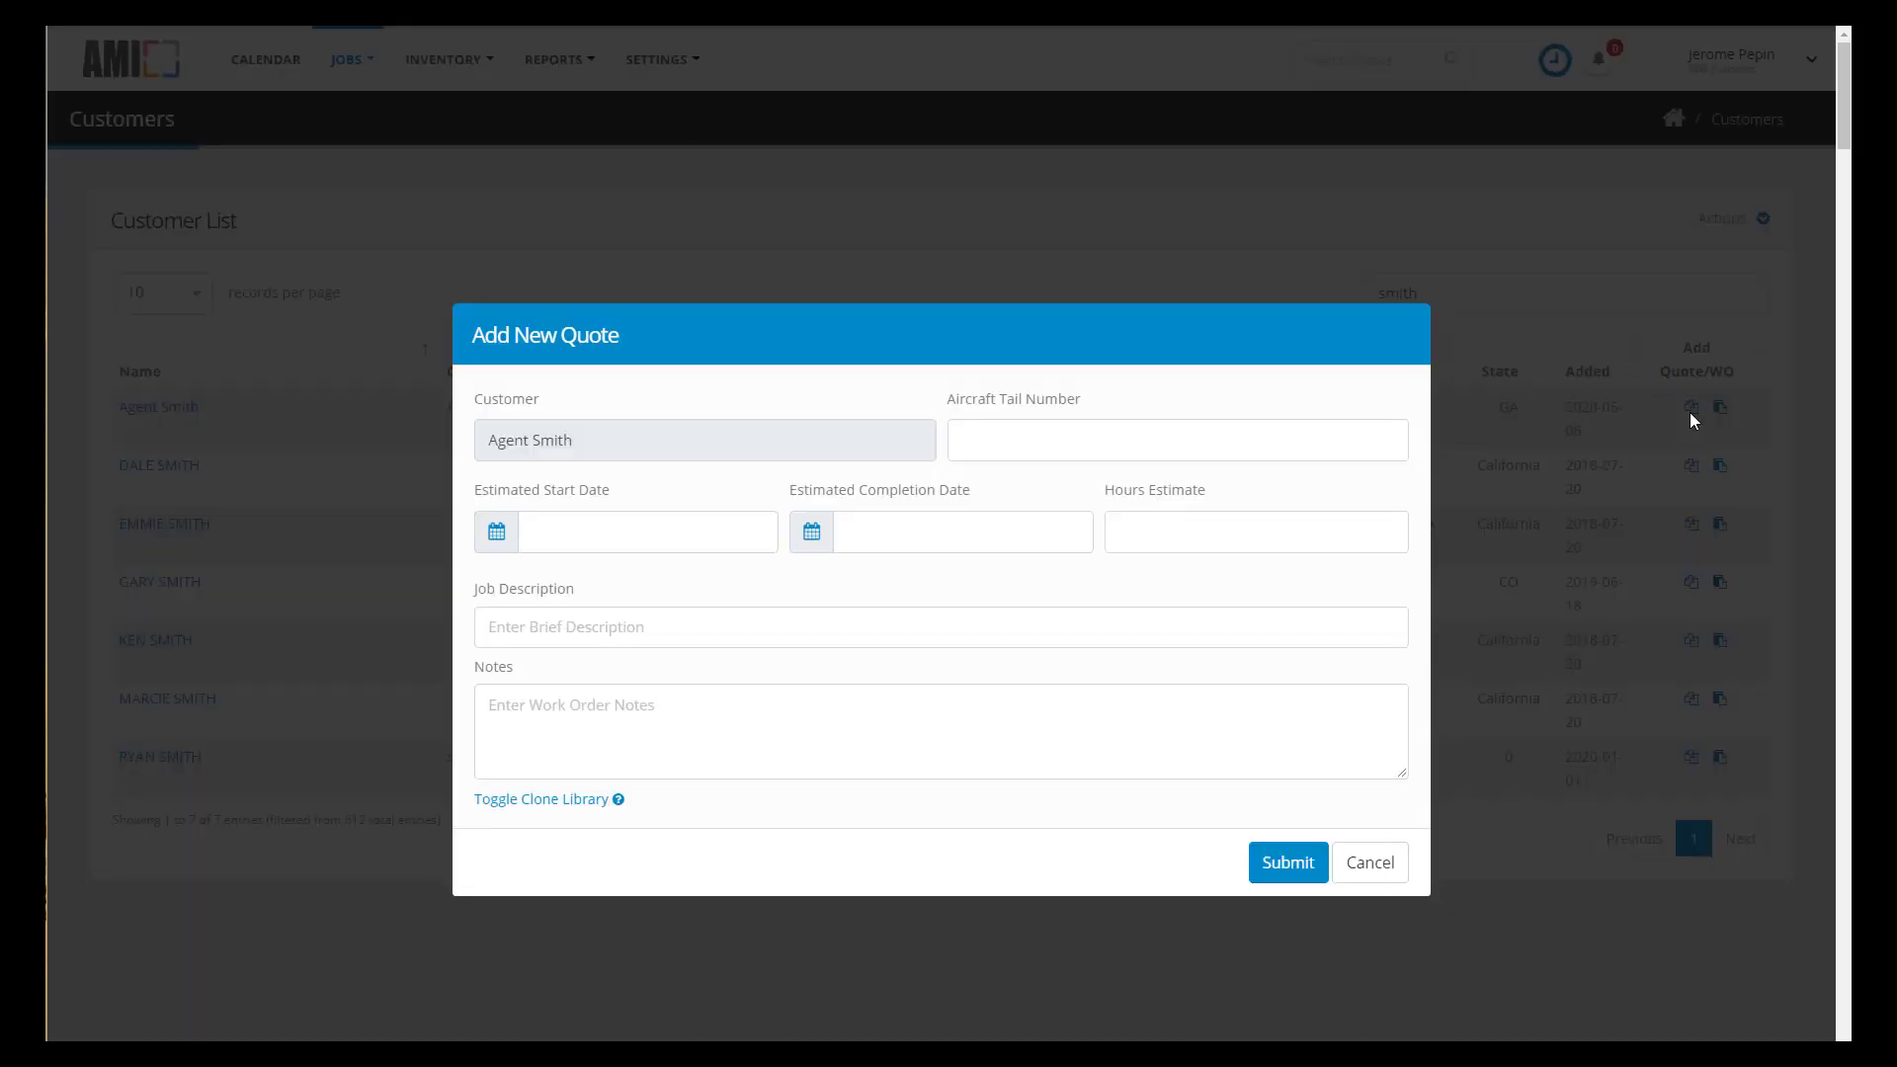
text(N9705Y)
key(Tab)
text(05/07/2020)
key(Tab)
text(05/08/2020)
key(Tab)
key(Tab)
text(Remove TDR-950 and replace with Stratus ESG unit)
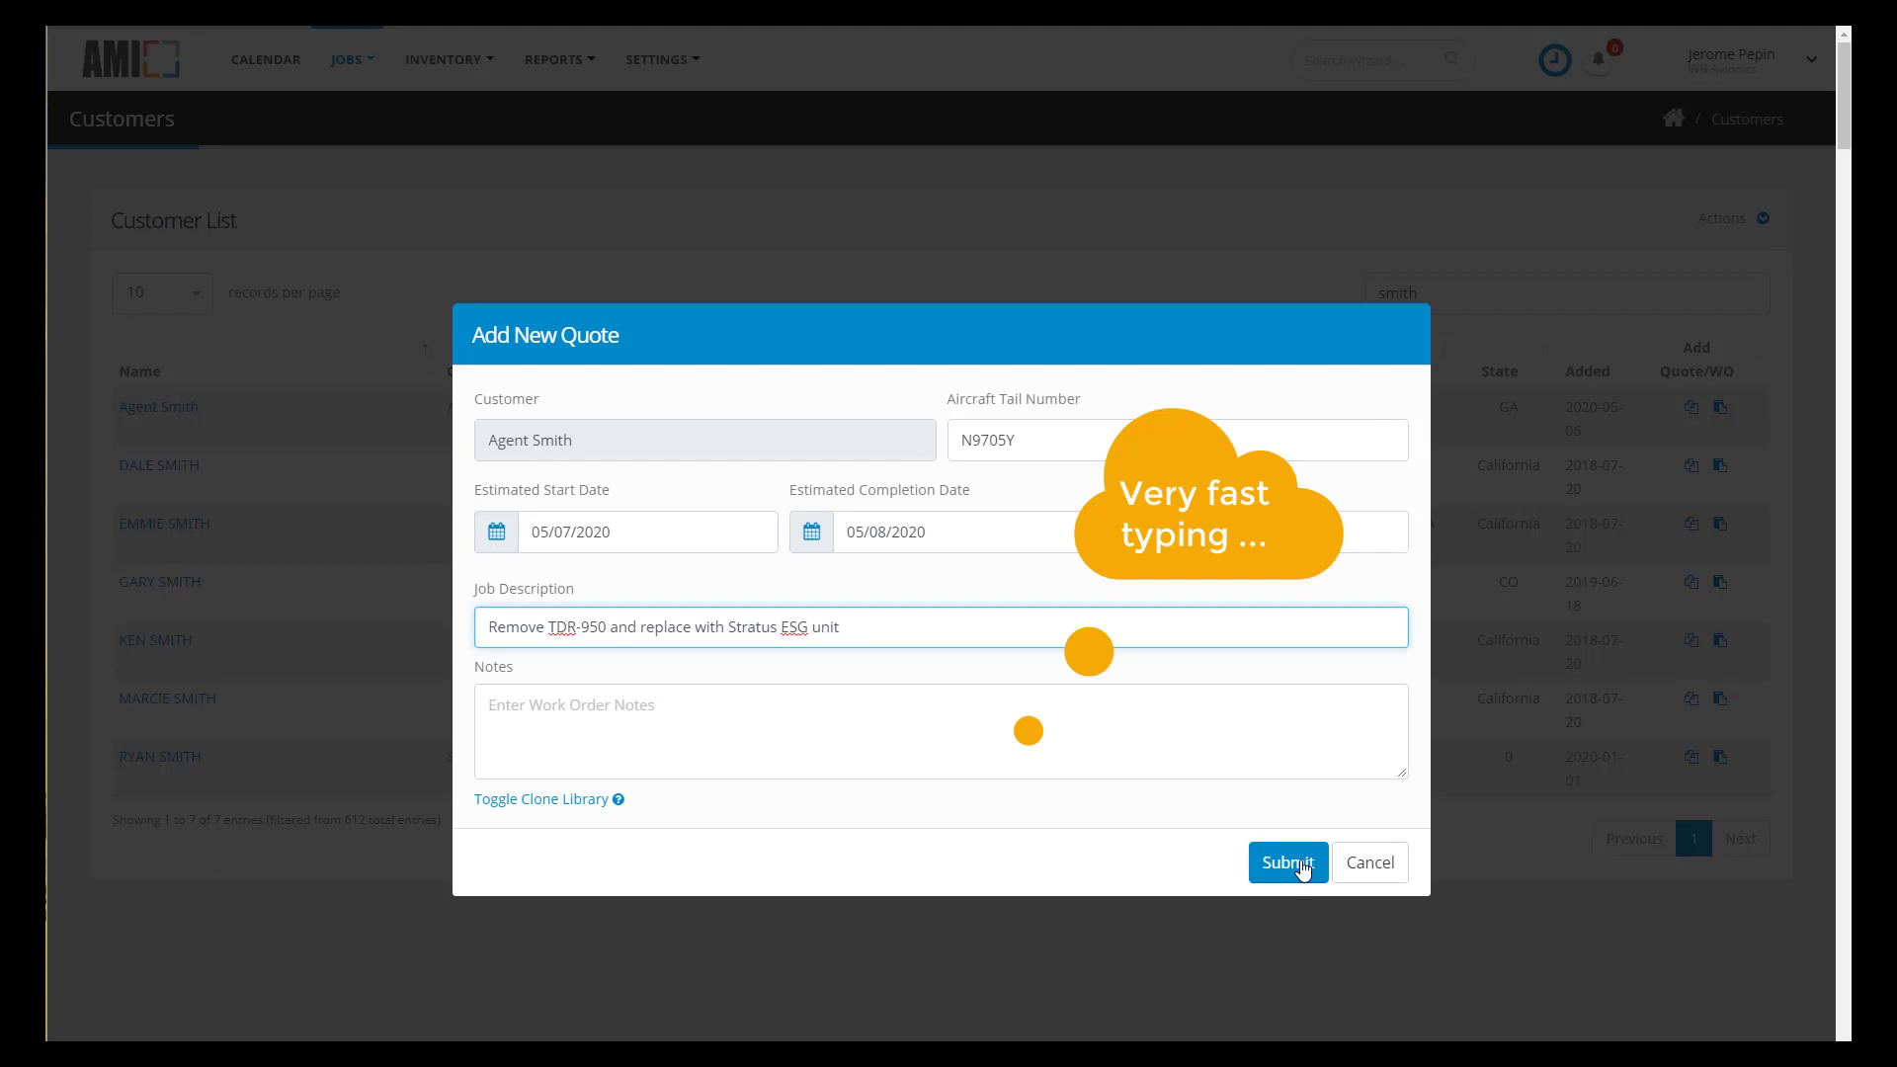
click(1302, 869)
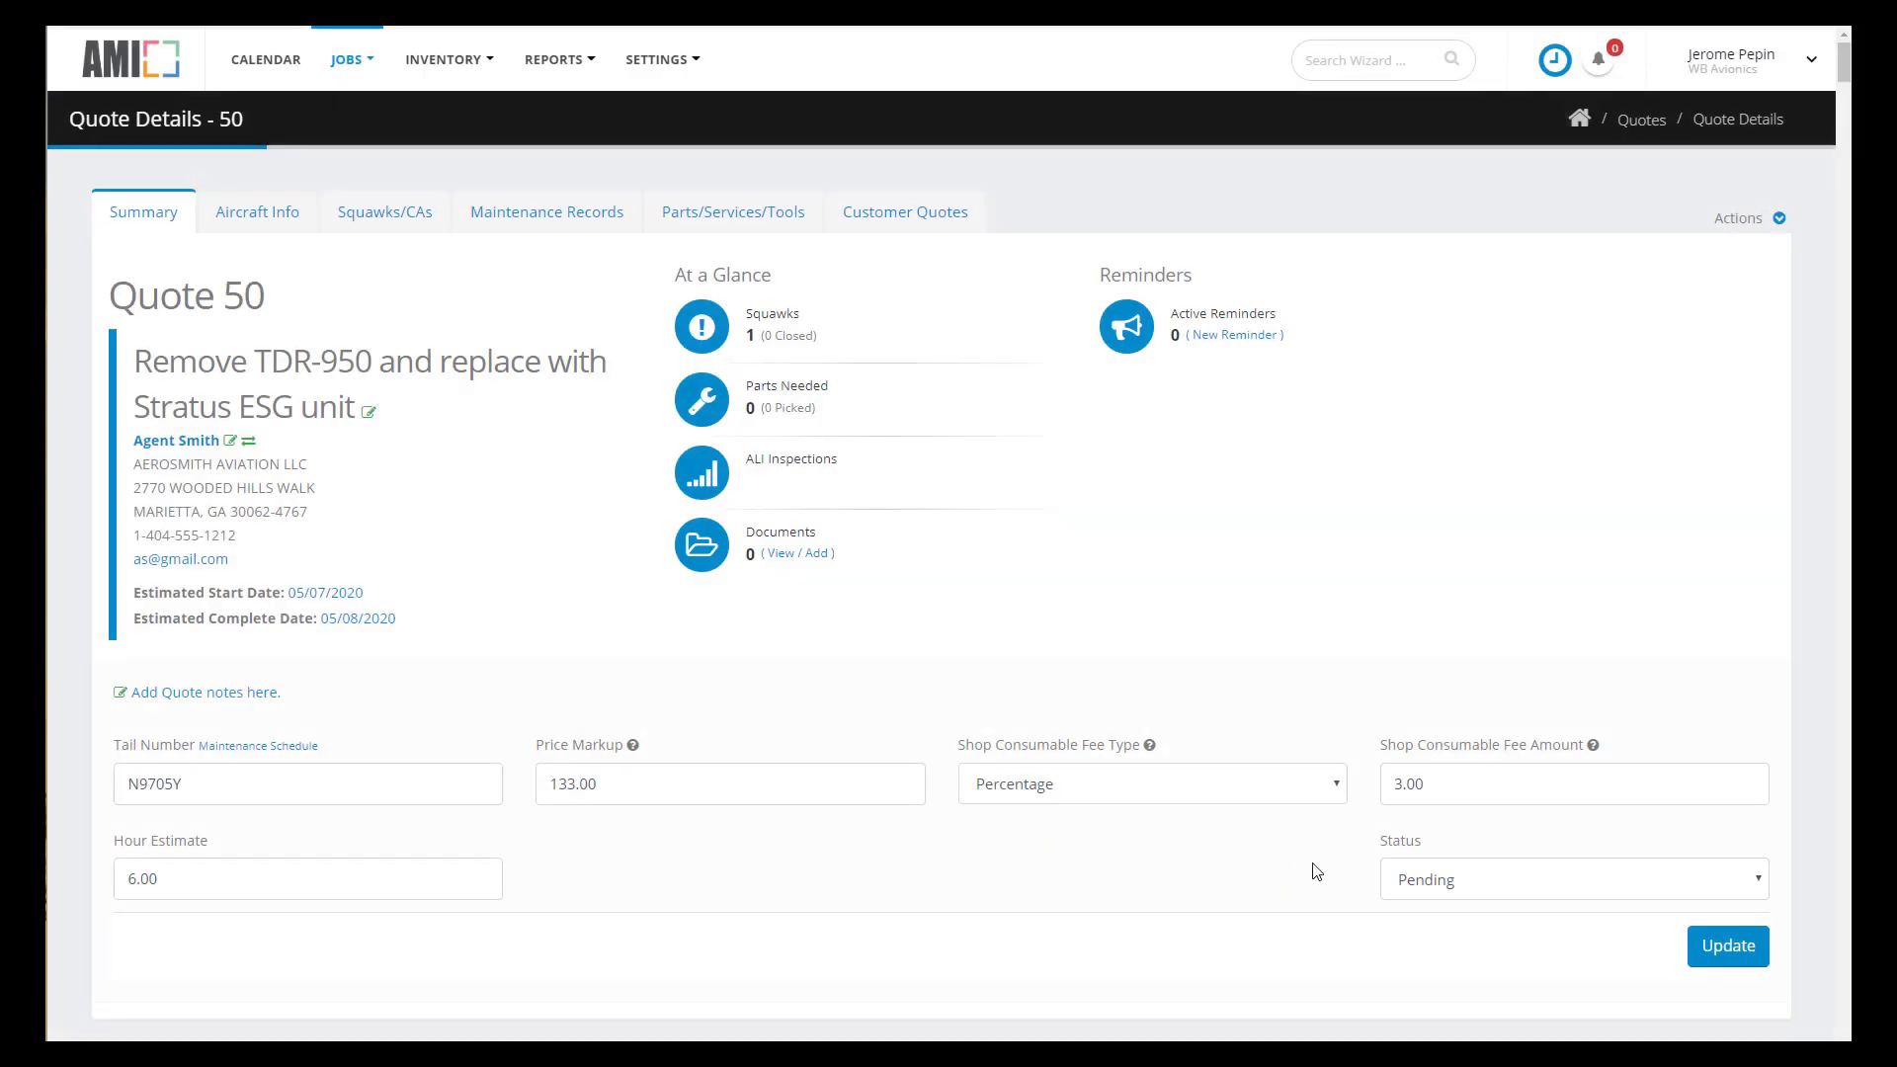
- Reassign the quote to the newly added The Matrix, Inc. contact
click(249, 442)
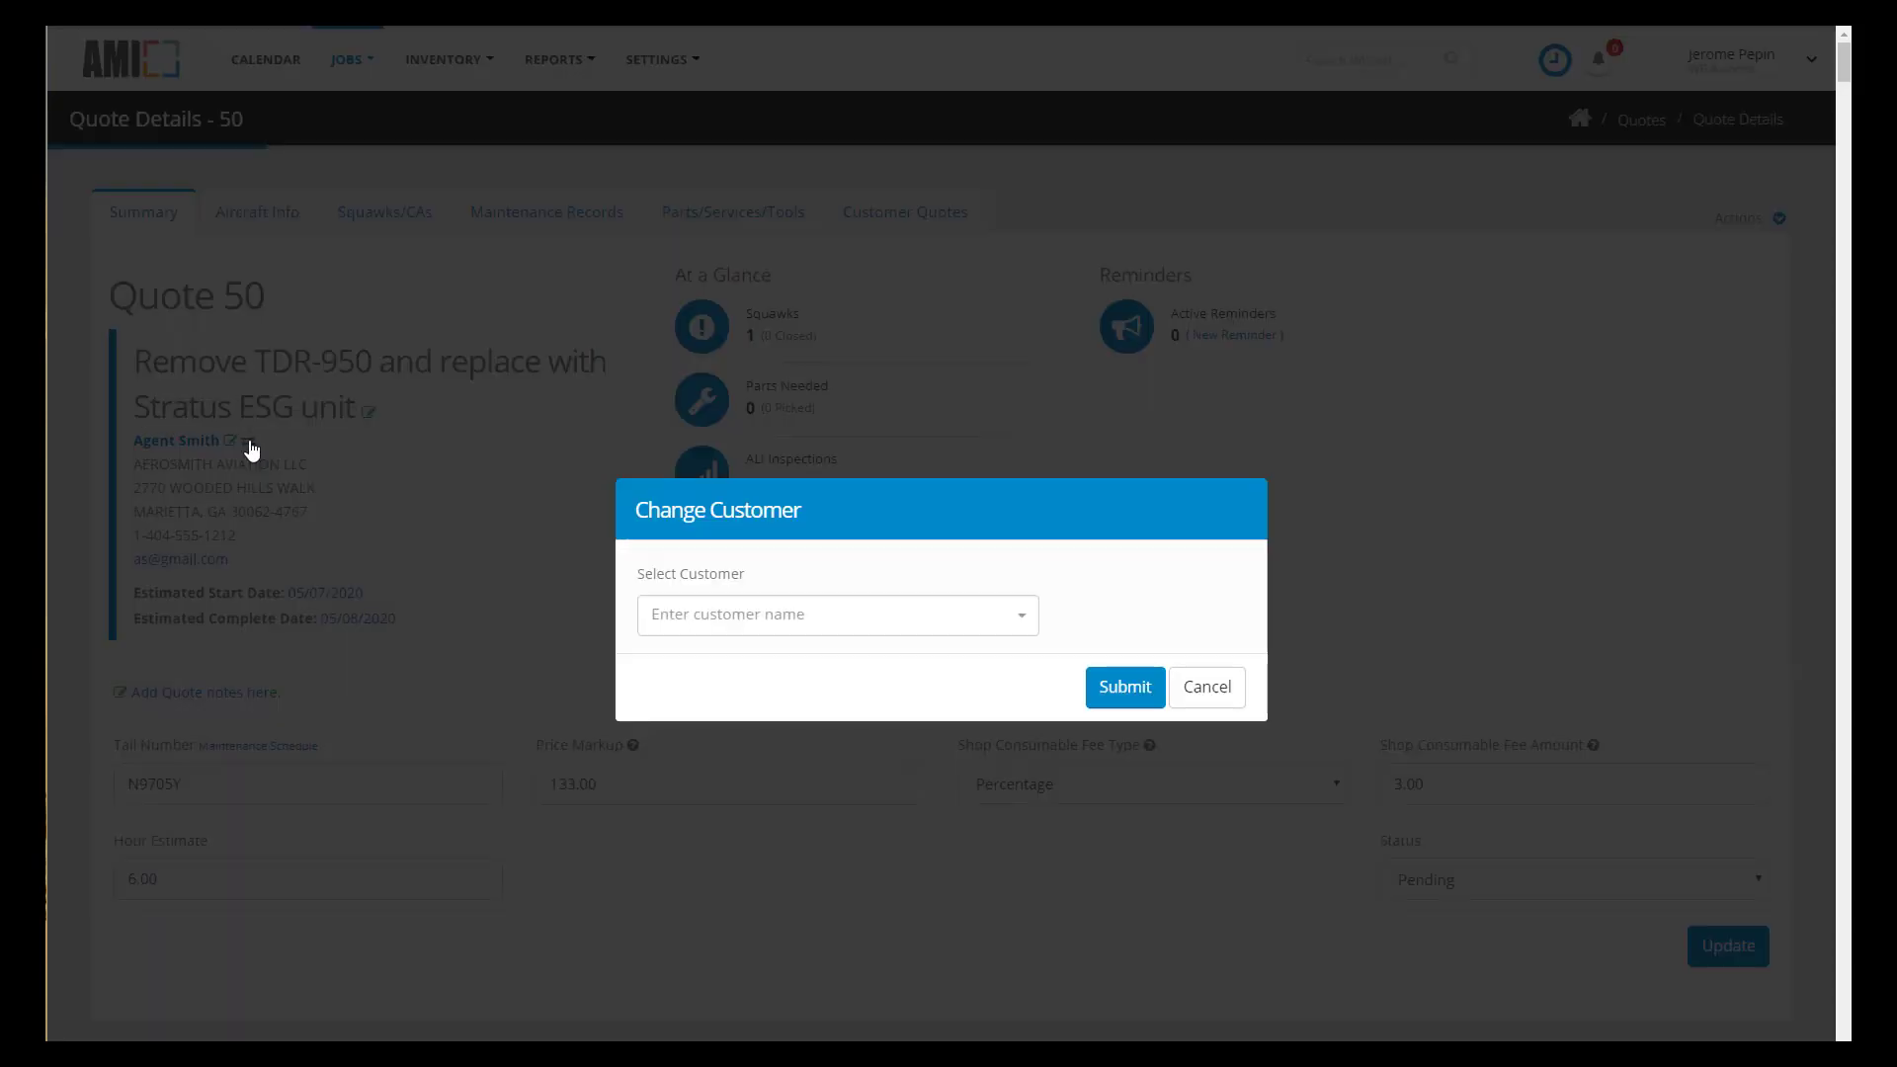
click(904, 631)
text(Thomas)
click(745, 775)
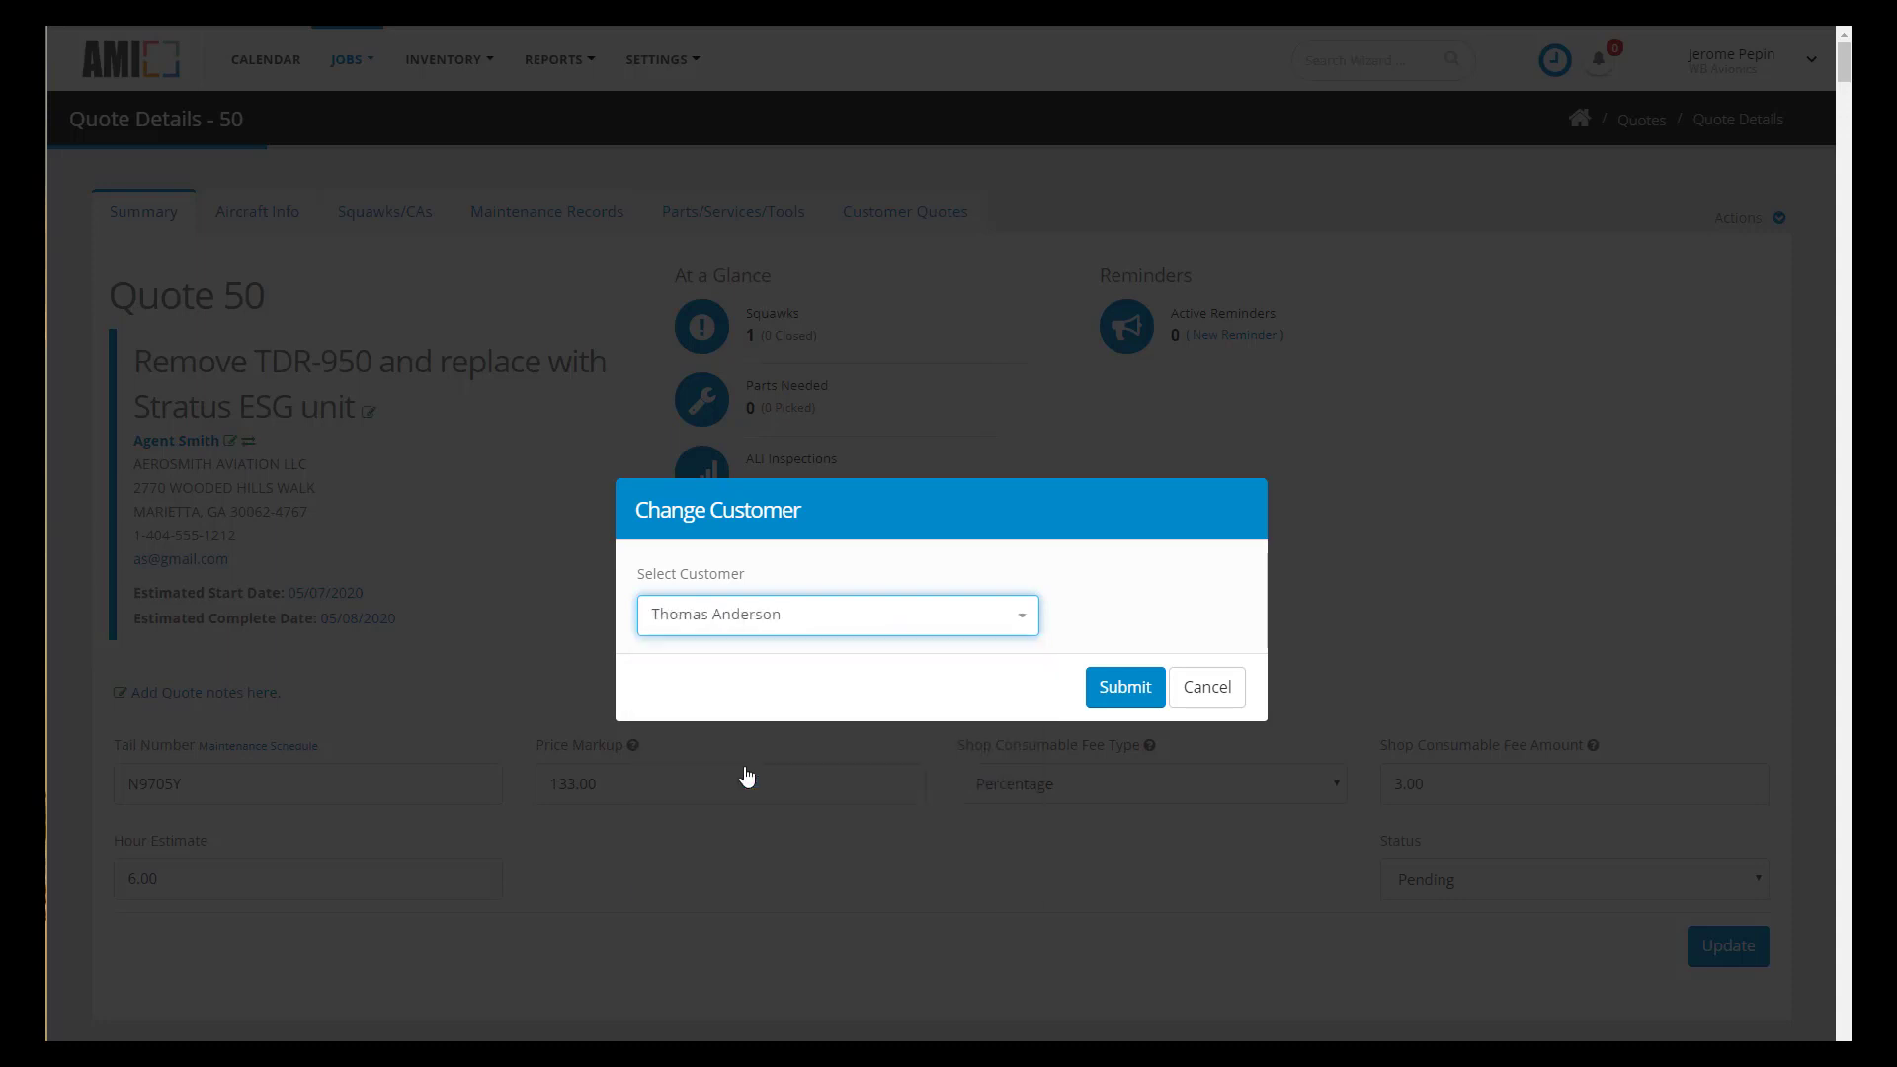
click(1129, 694)
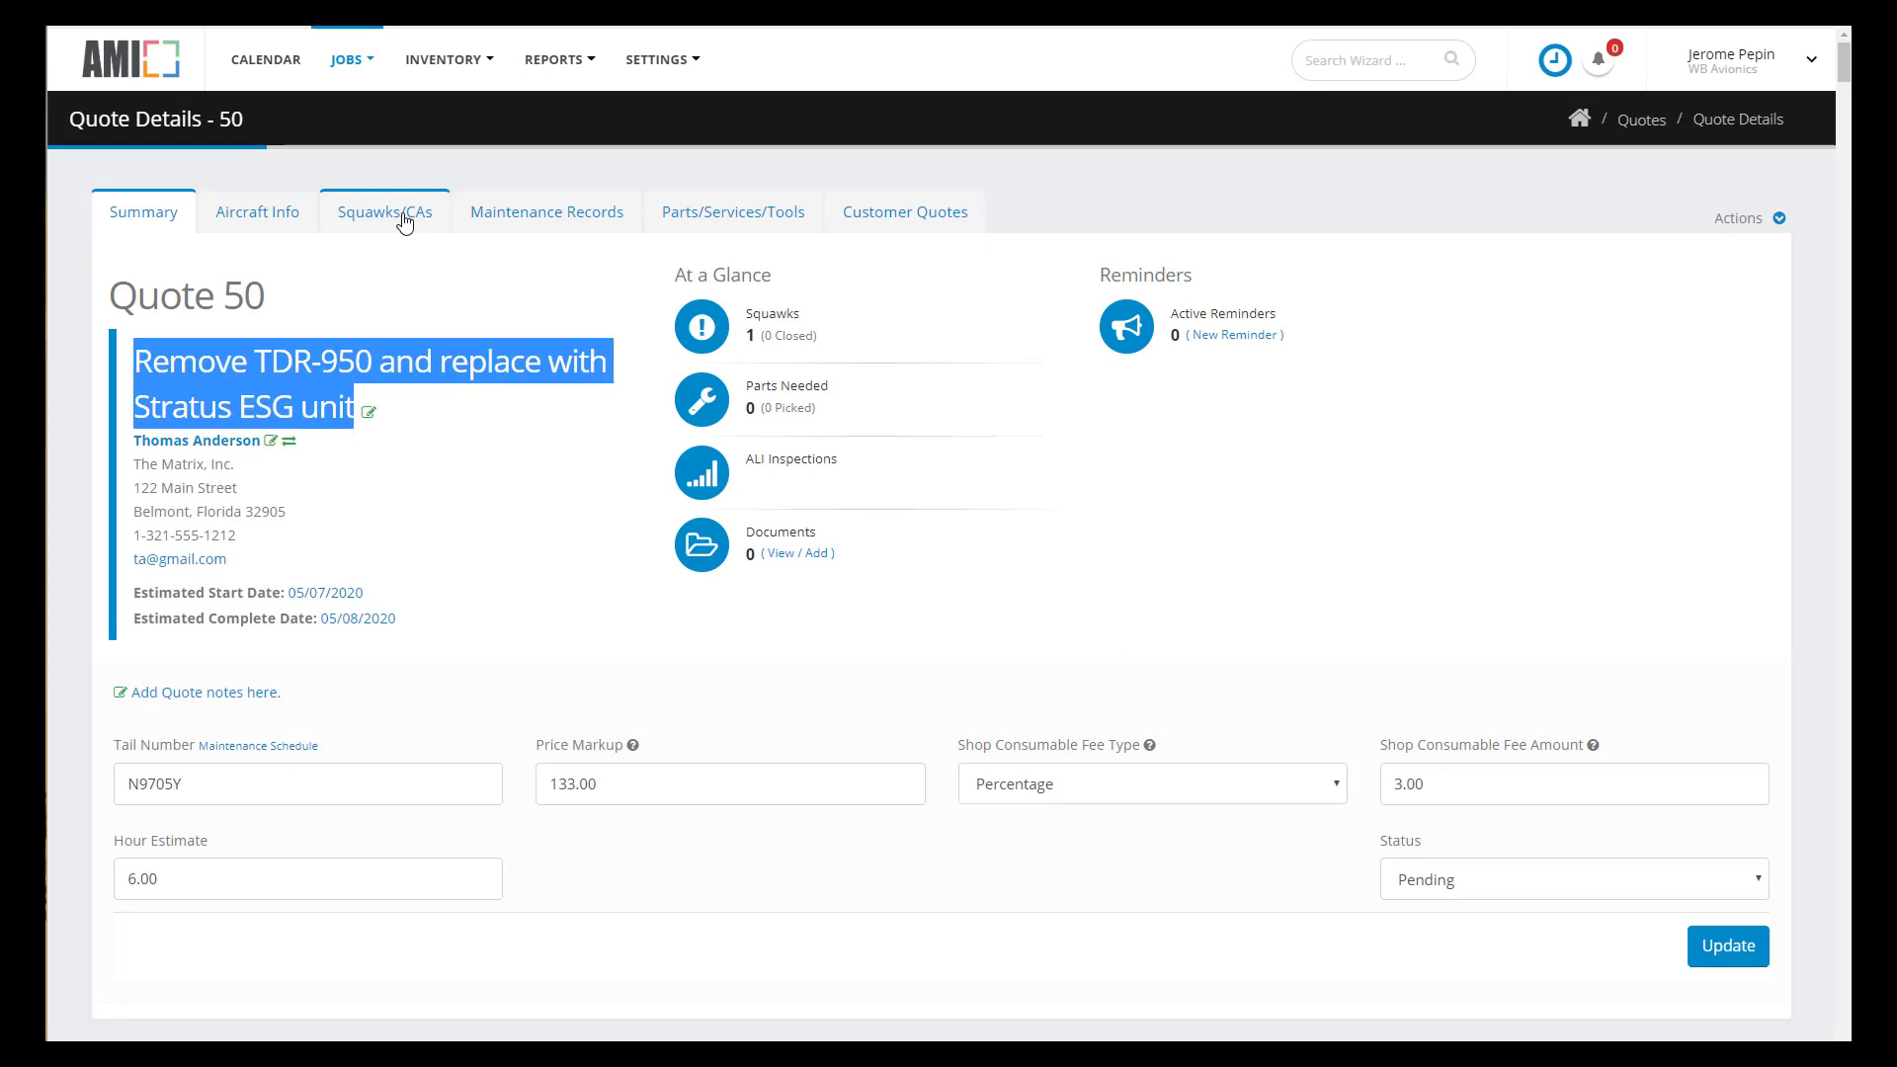
- Review and collapse squawk 001 on Quote 50's Squawks/CAs tab, then start a new squawk
click(405, 223)
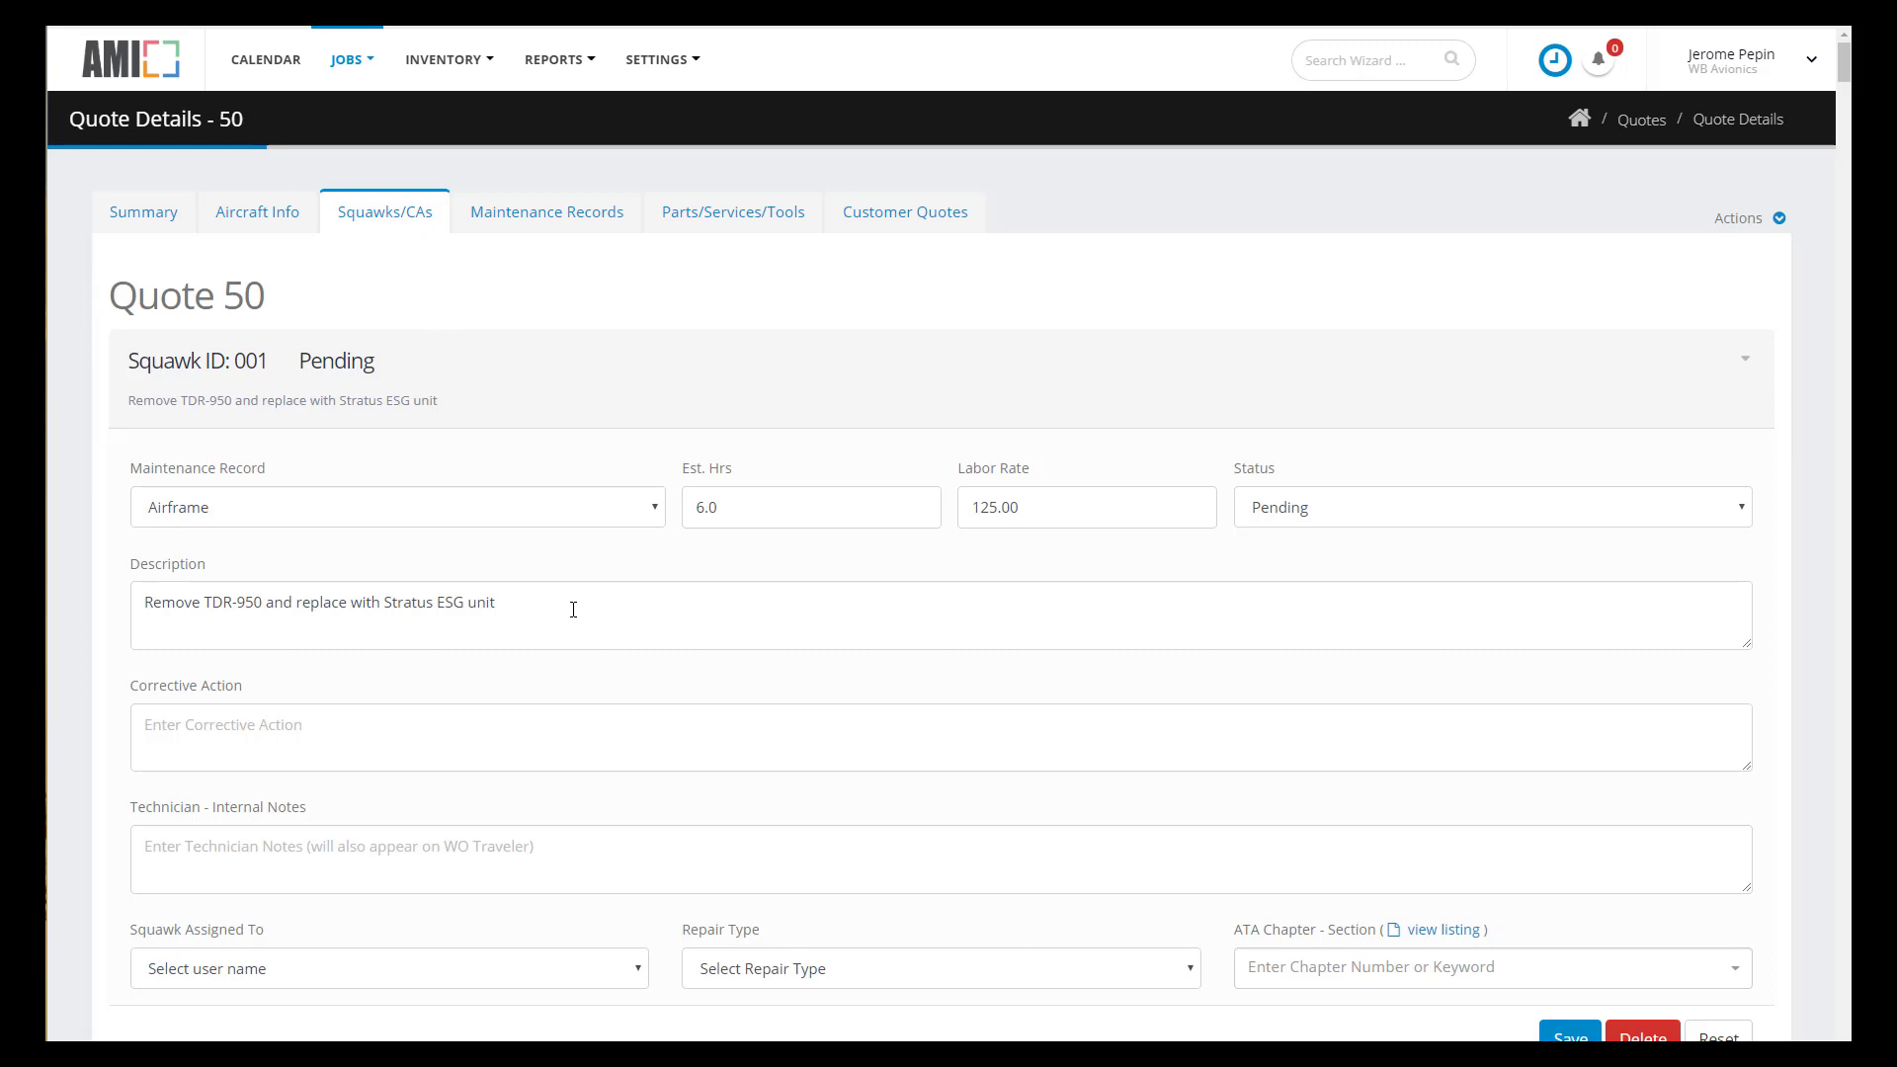
click(1746, 360)
click(1779, 218)
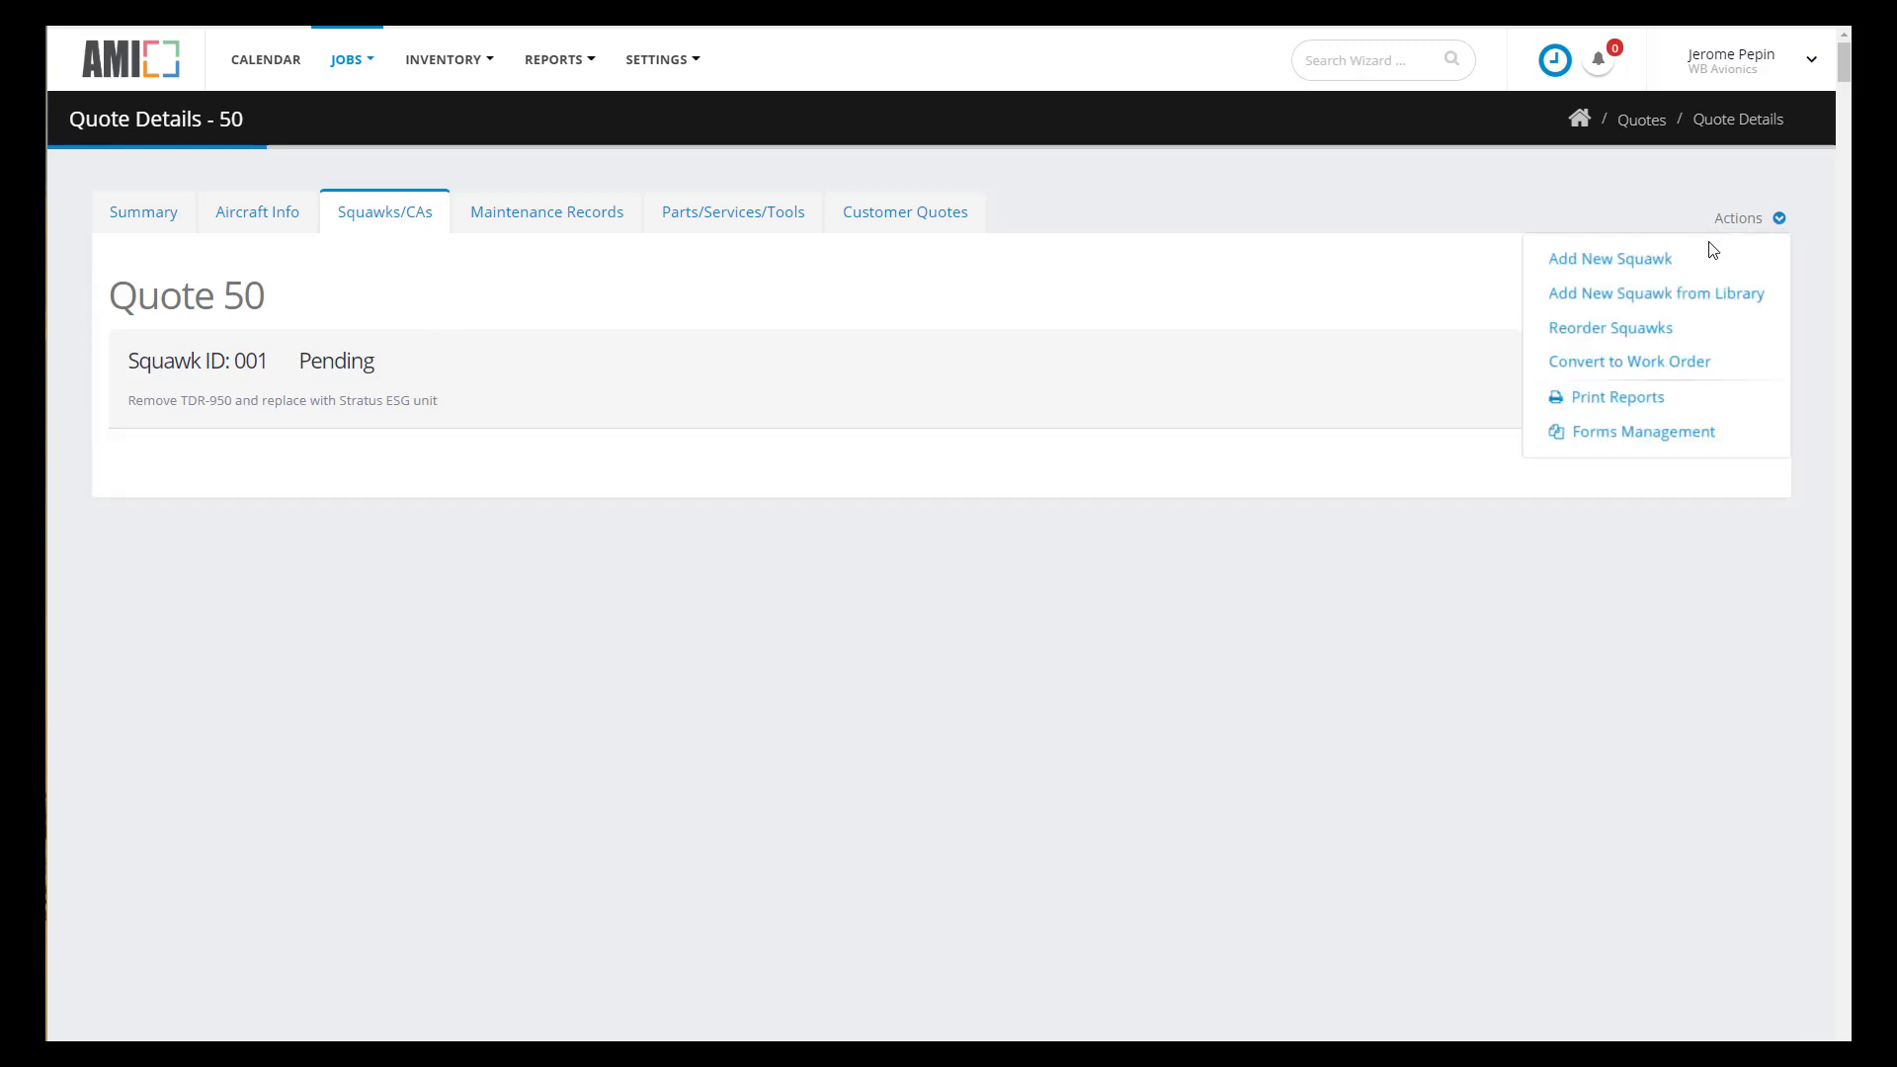
click(1614, 268)
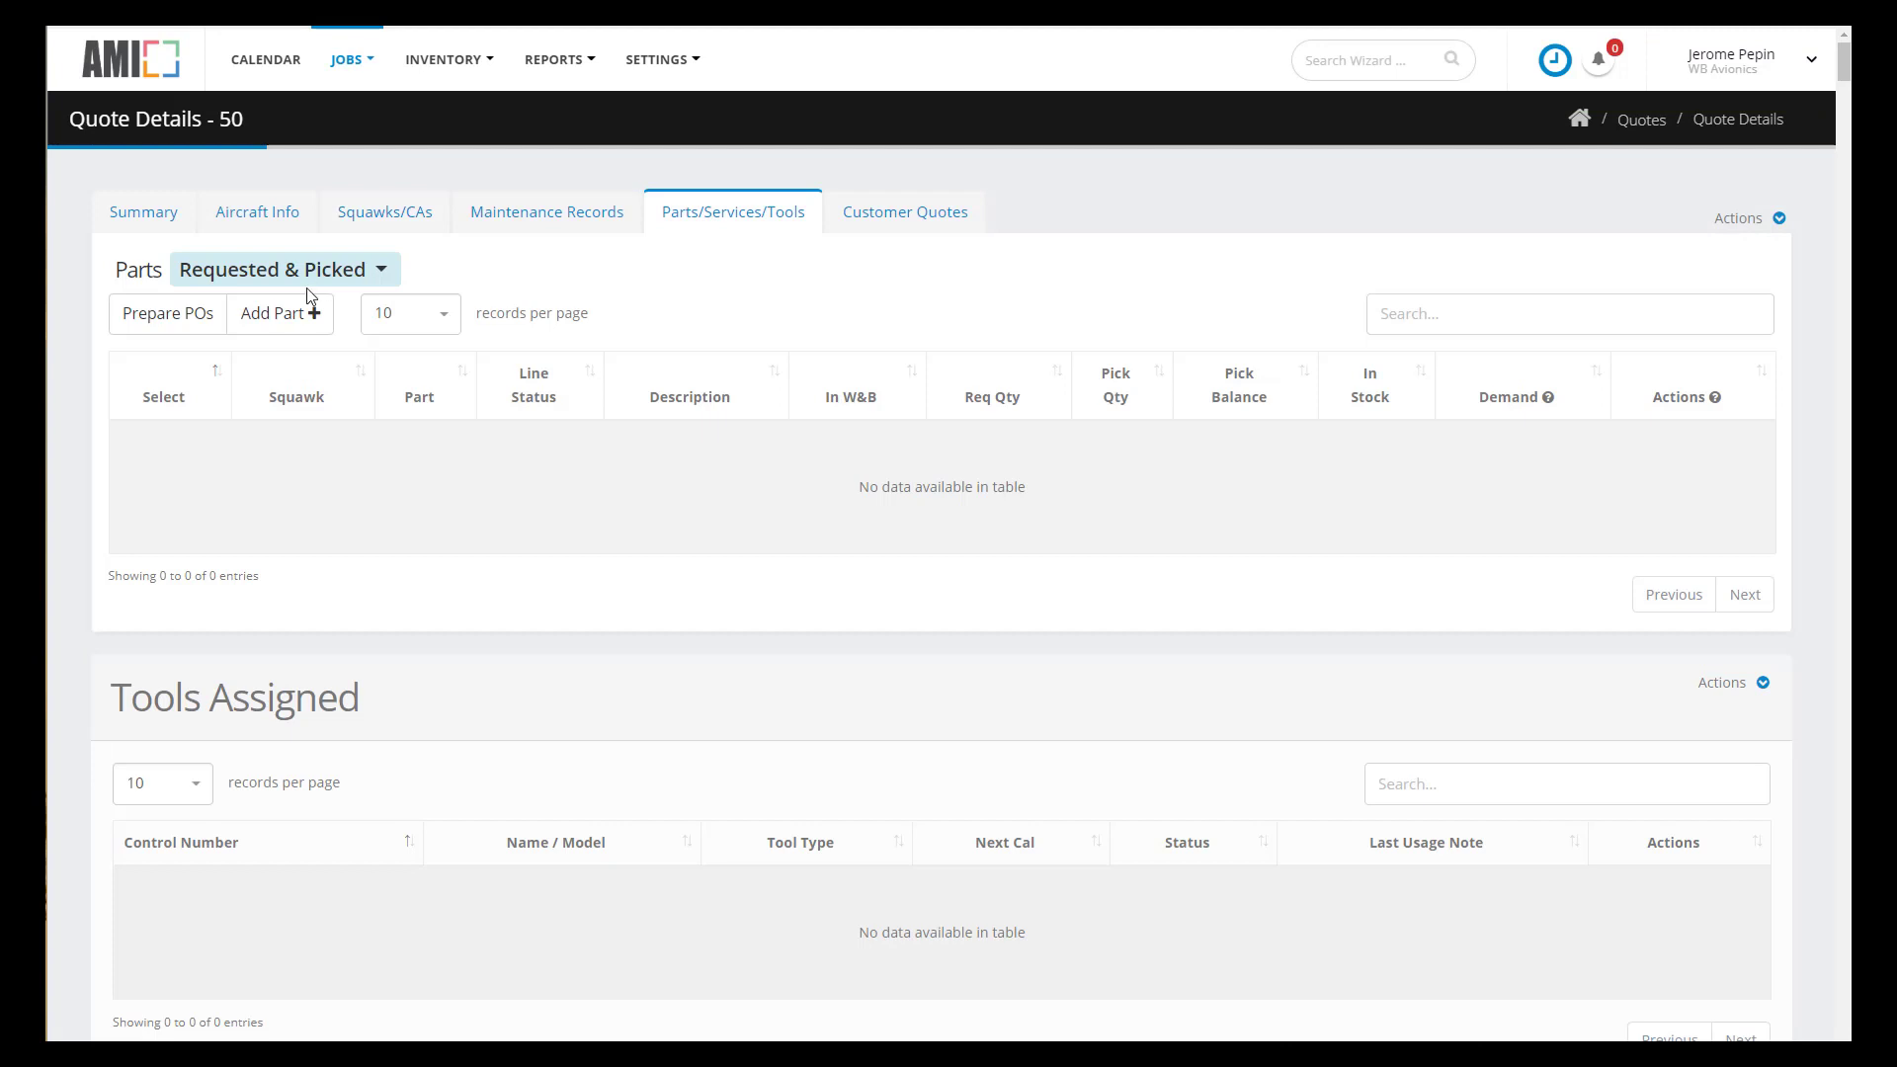
click(294, 314)
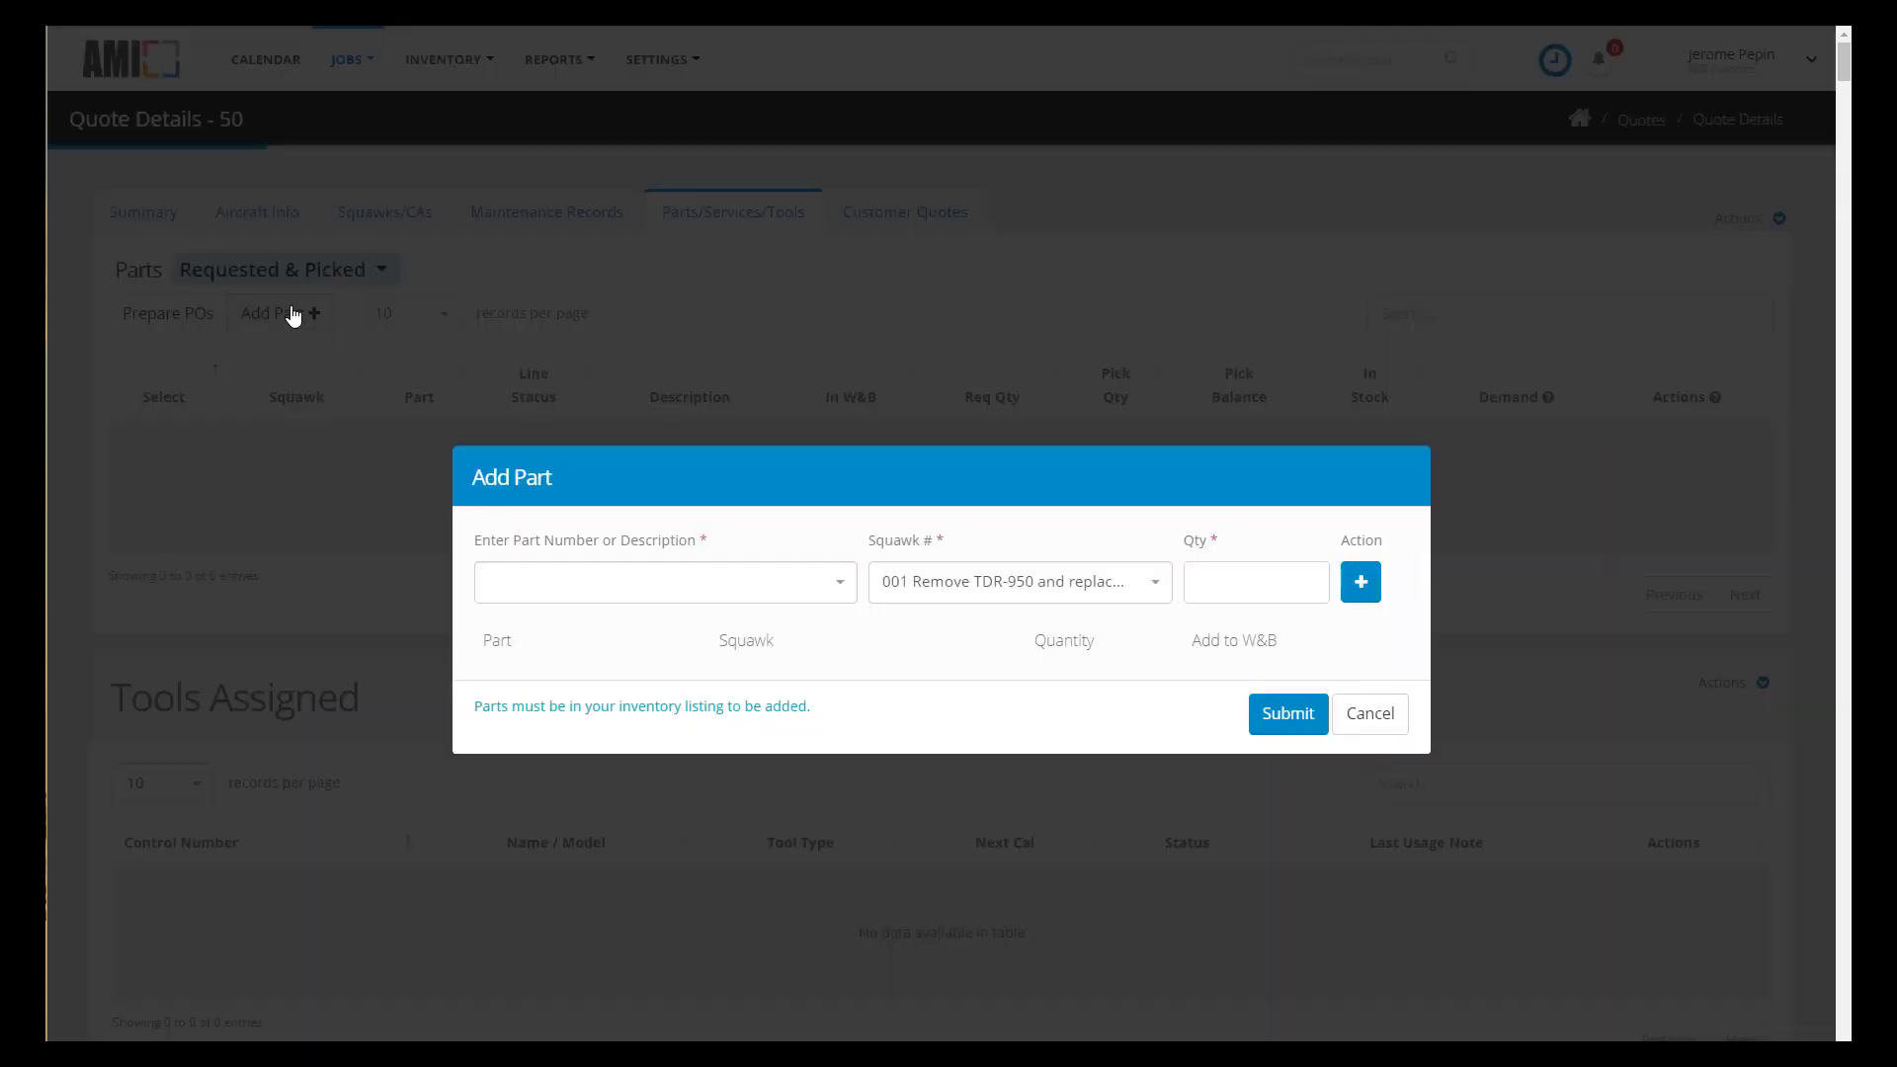
click(556, 600)
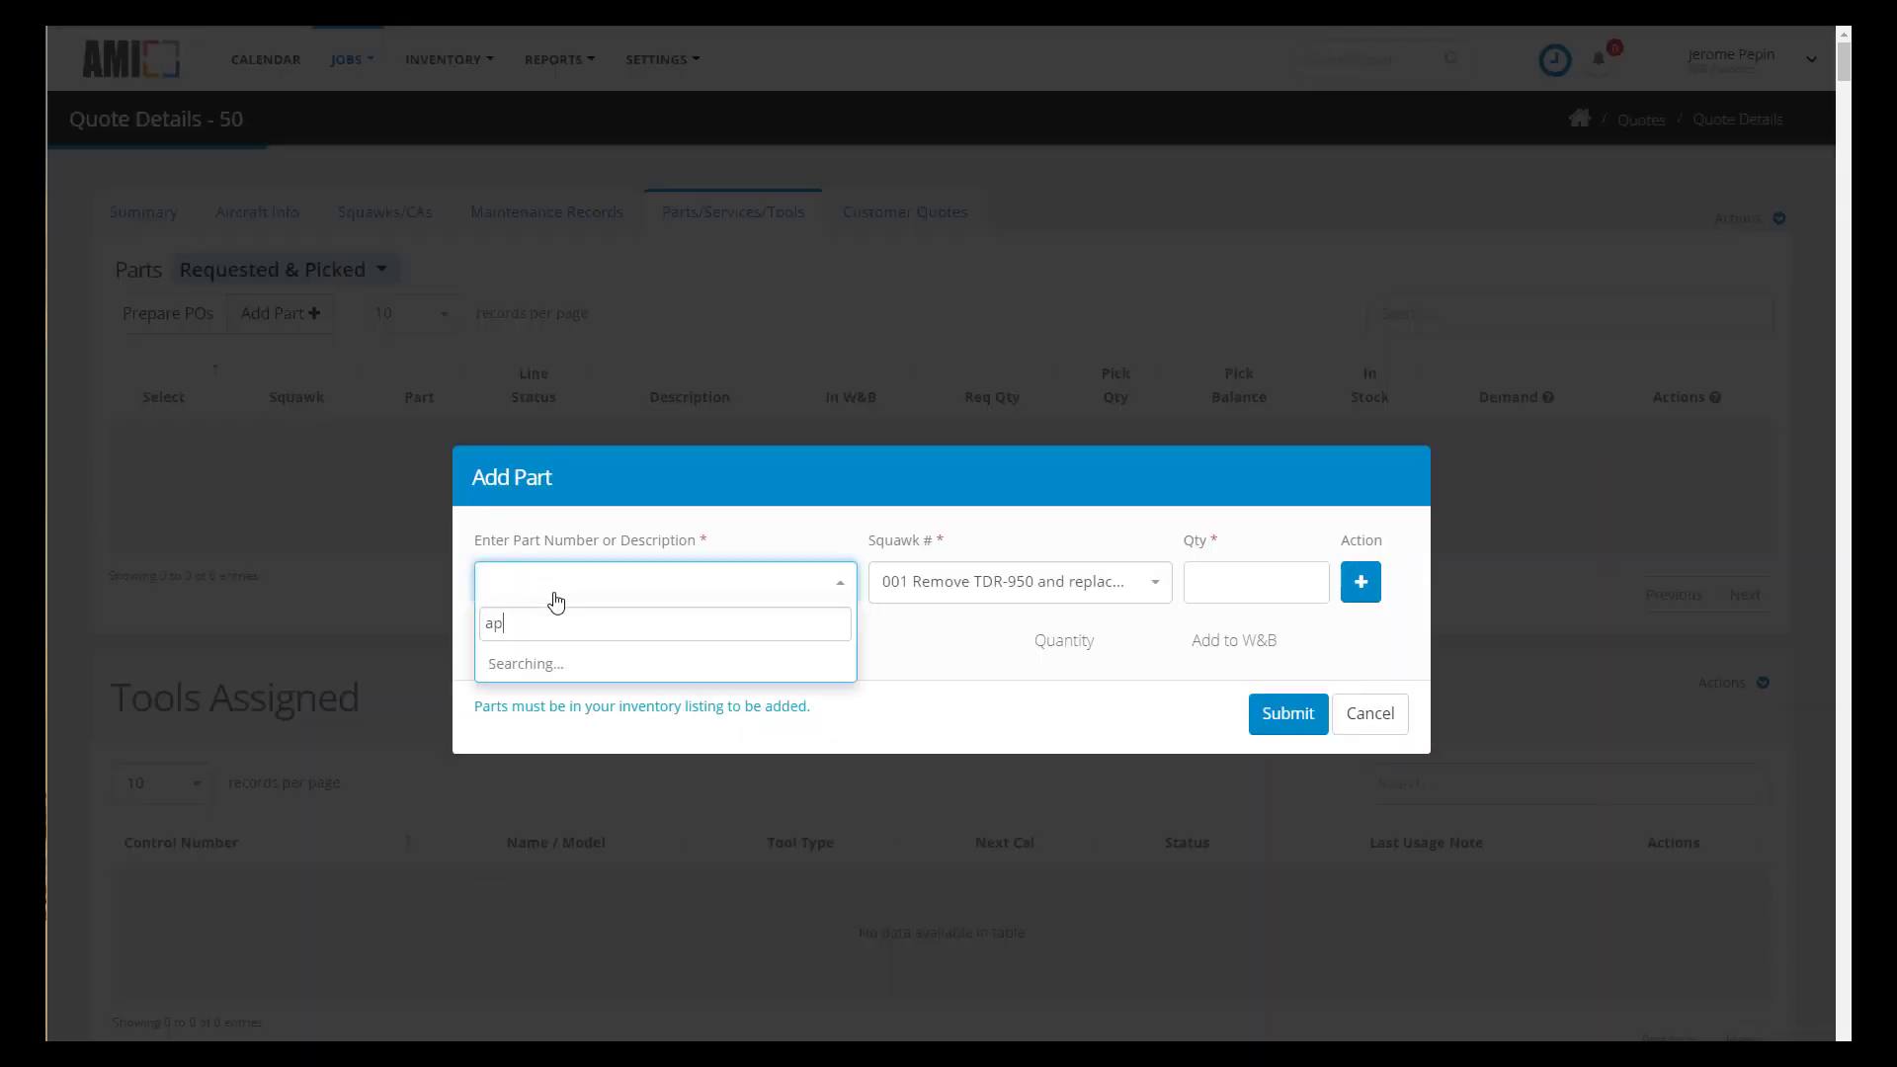
text(appa)
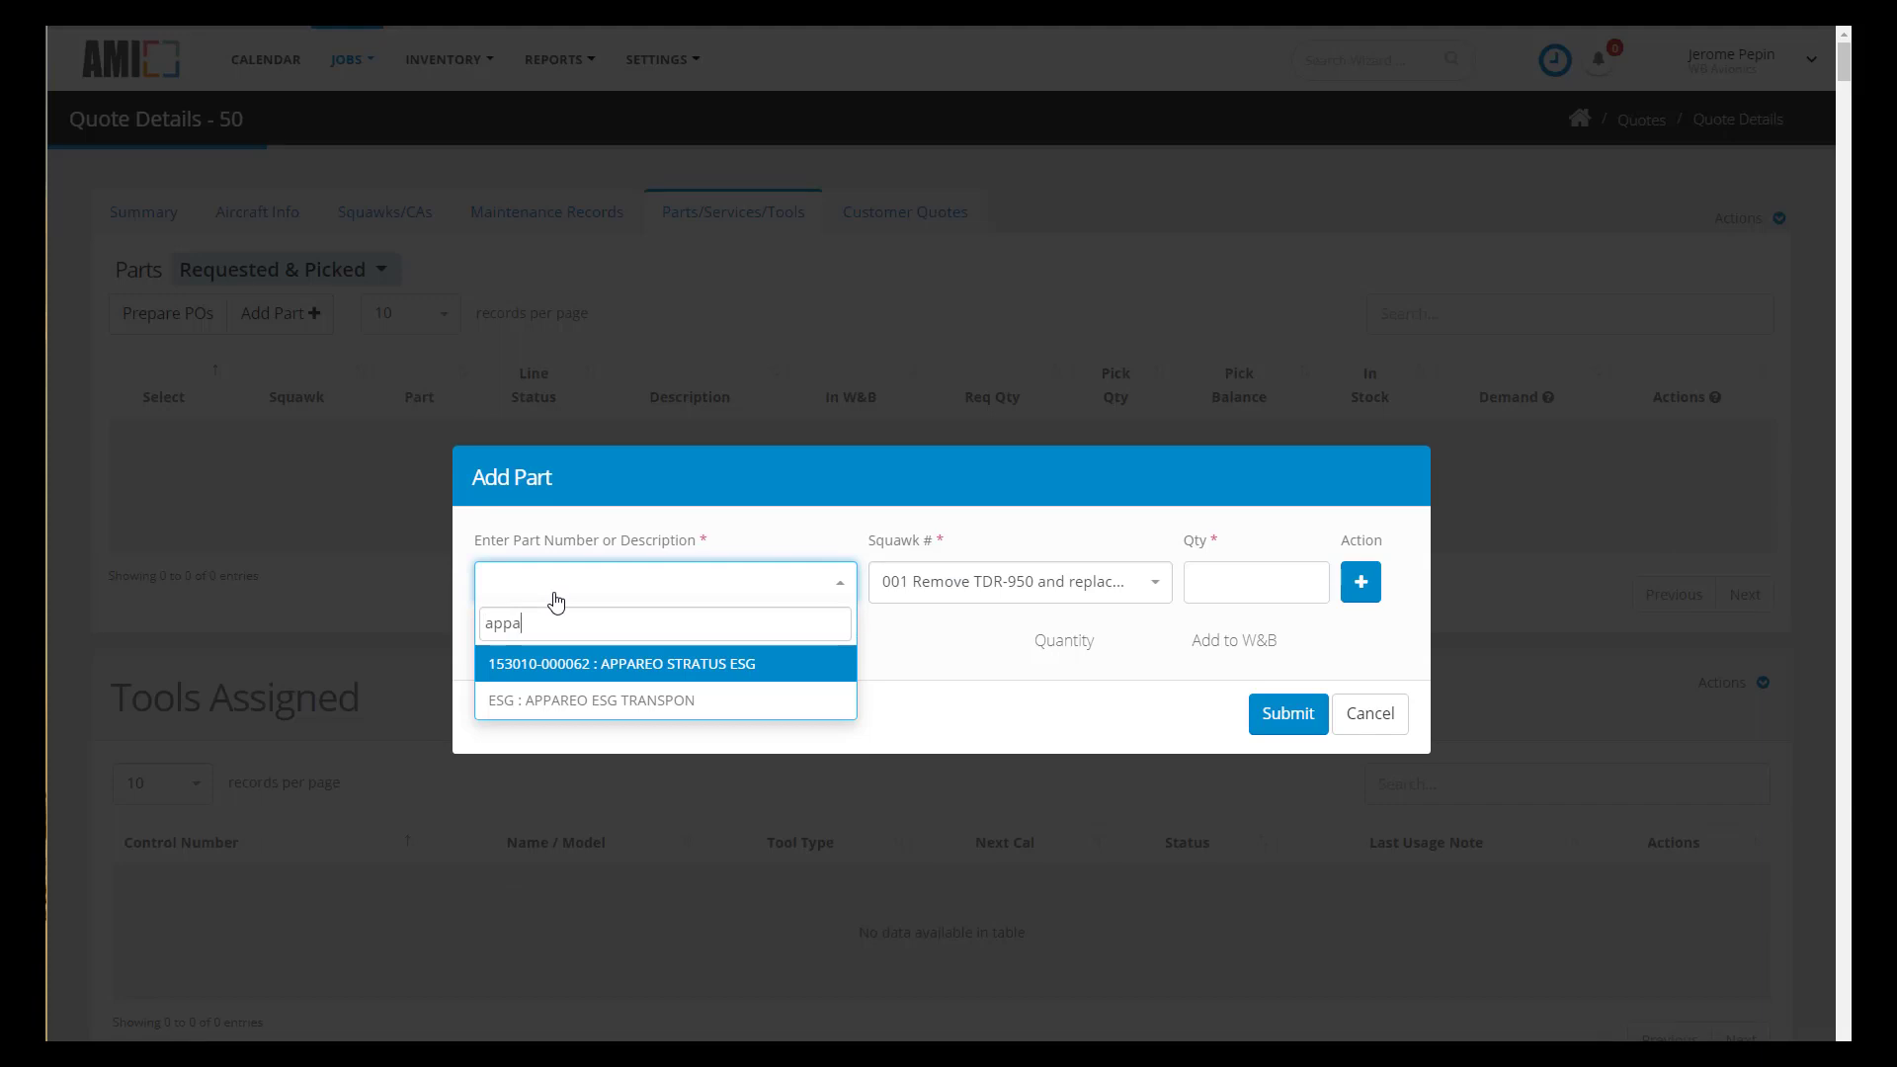
click(683, 676)
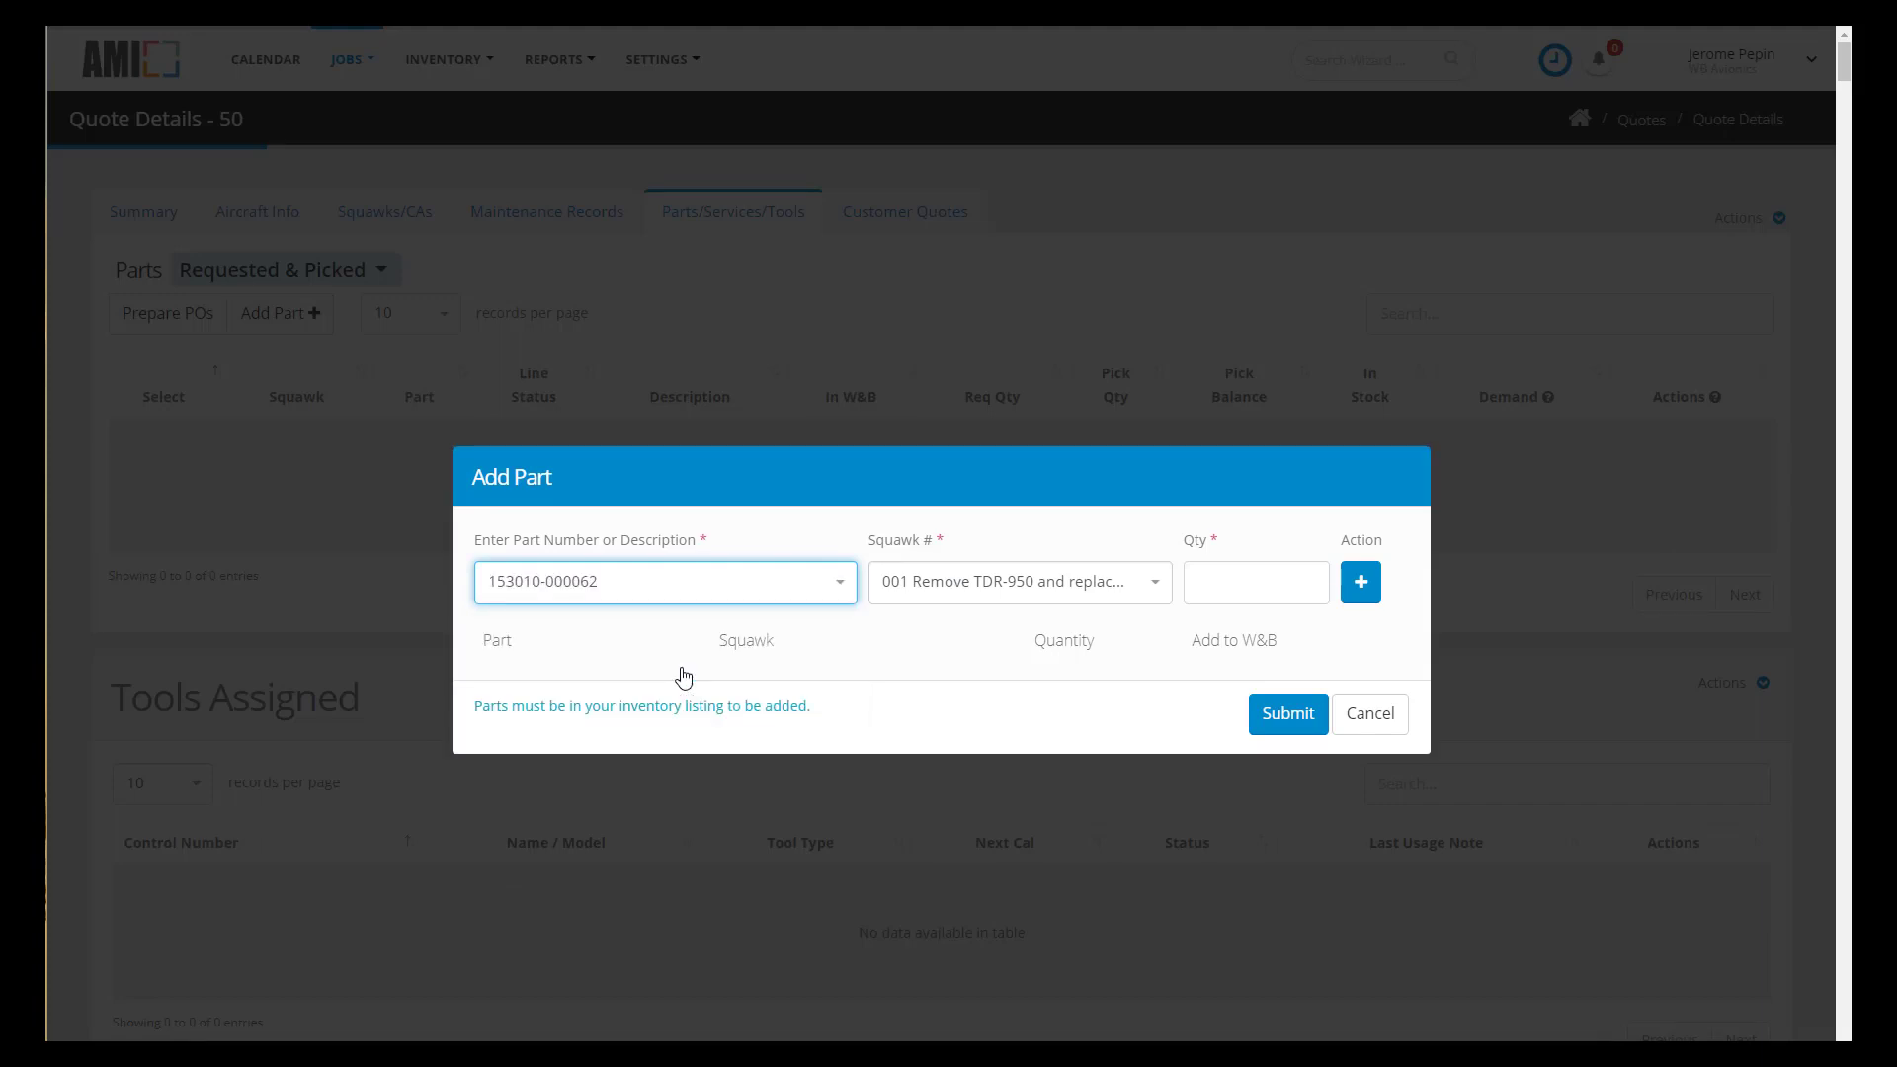
click(1237, 577)
text(1)
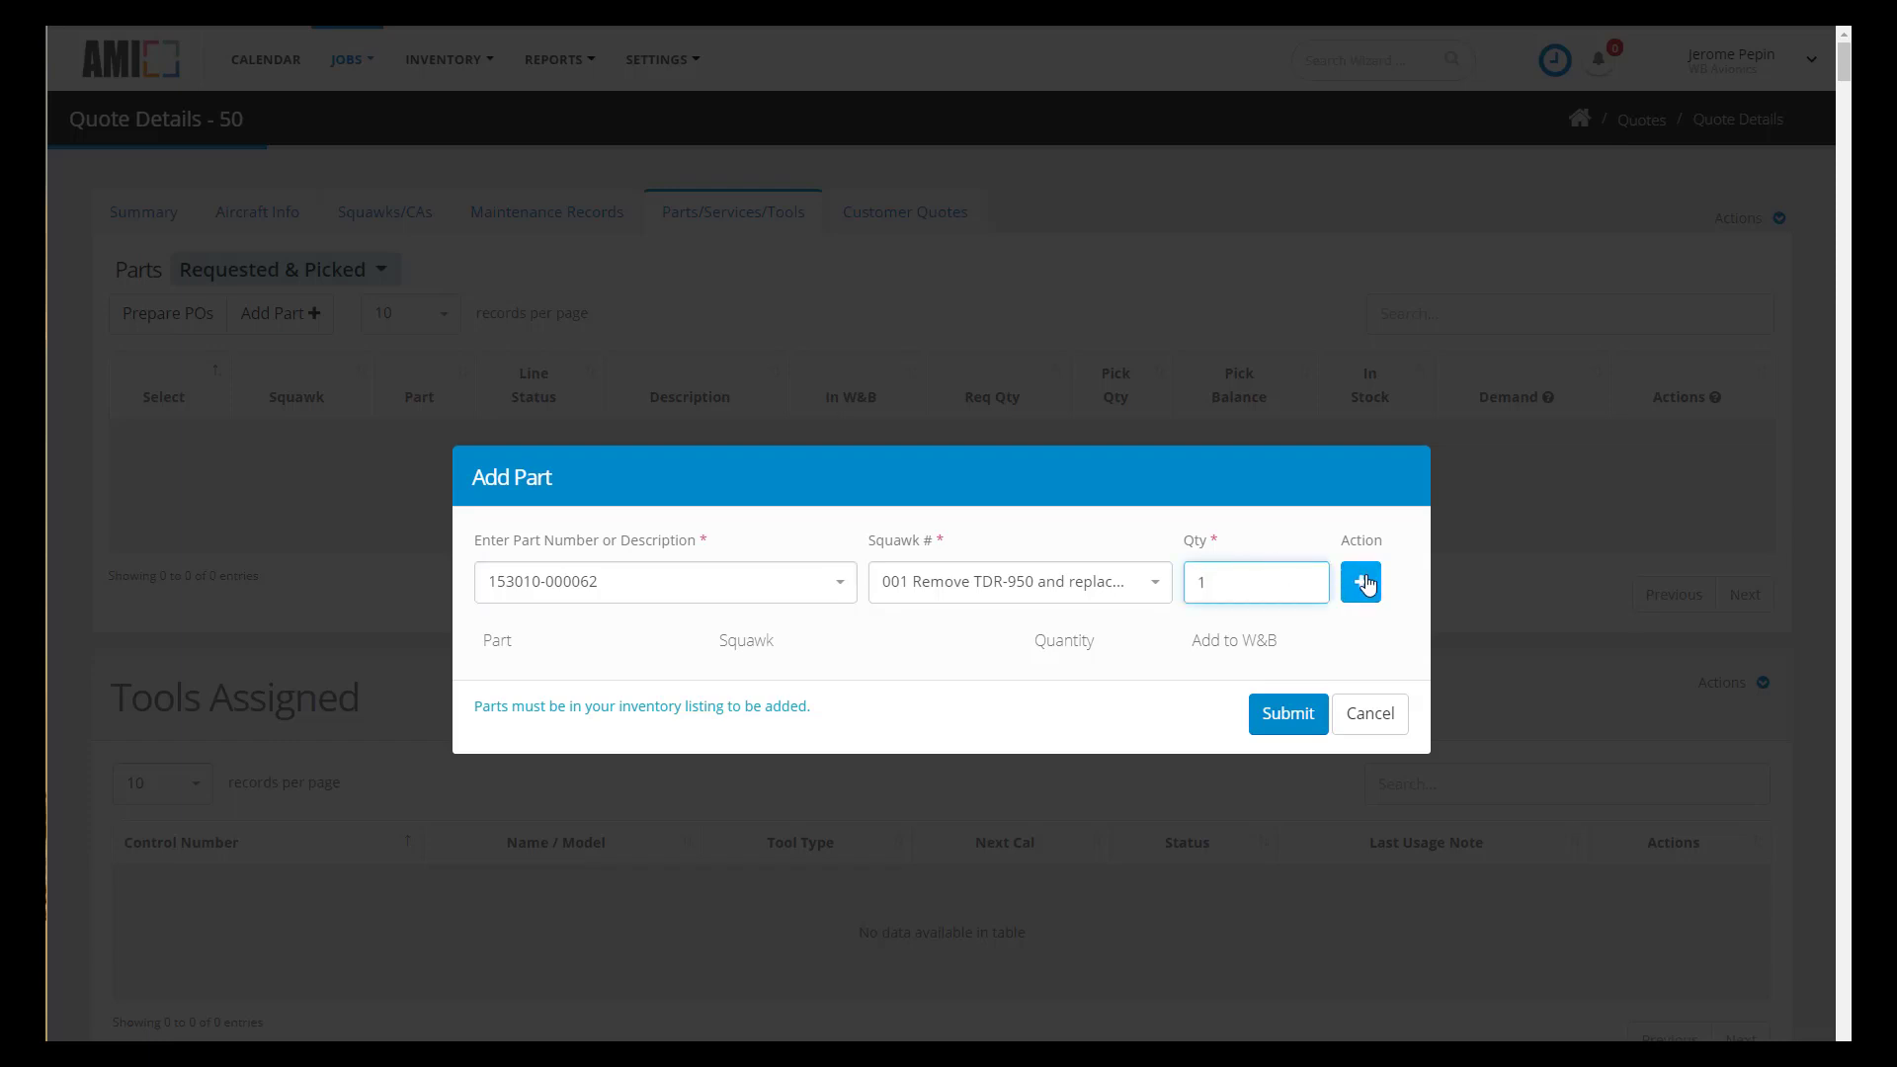
click(1366, 591)
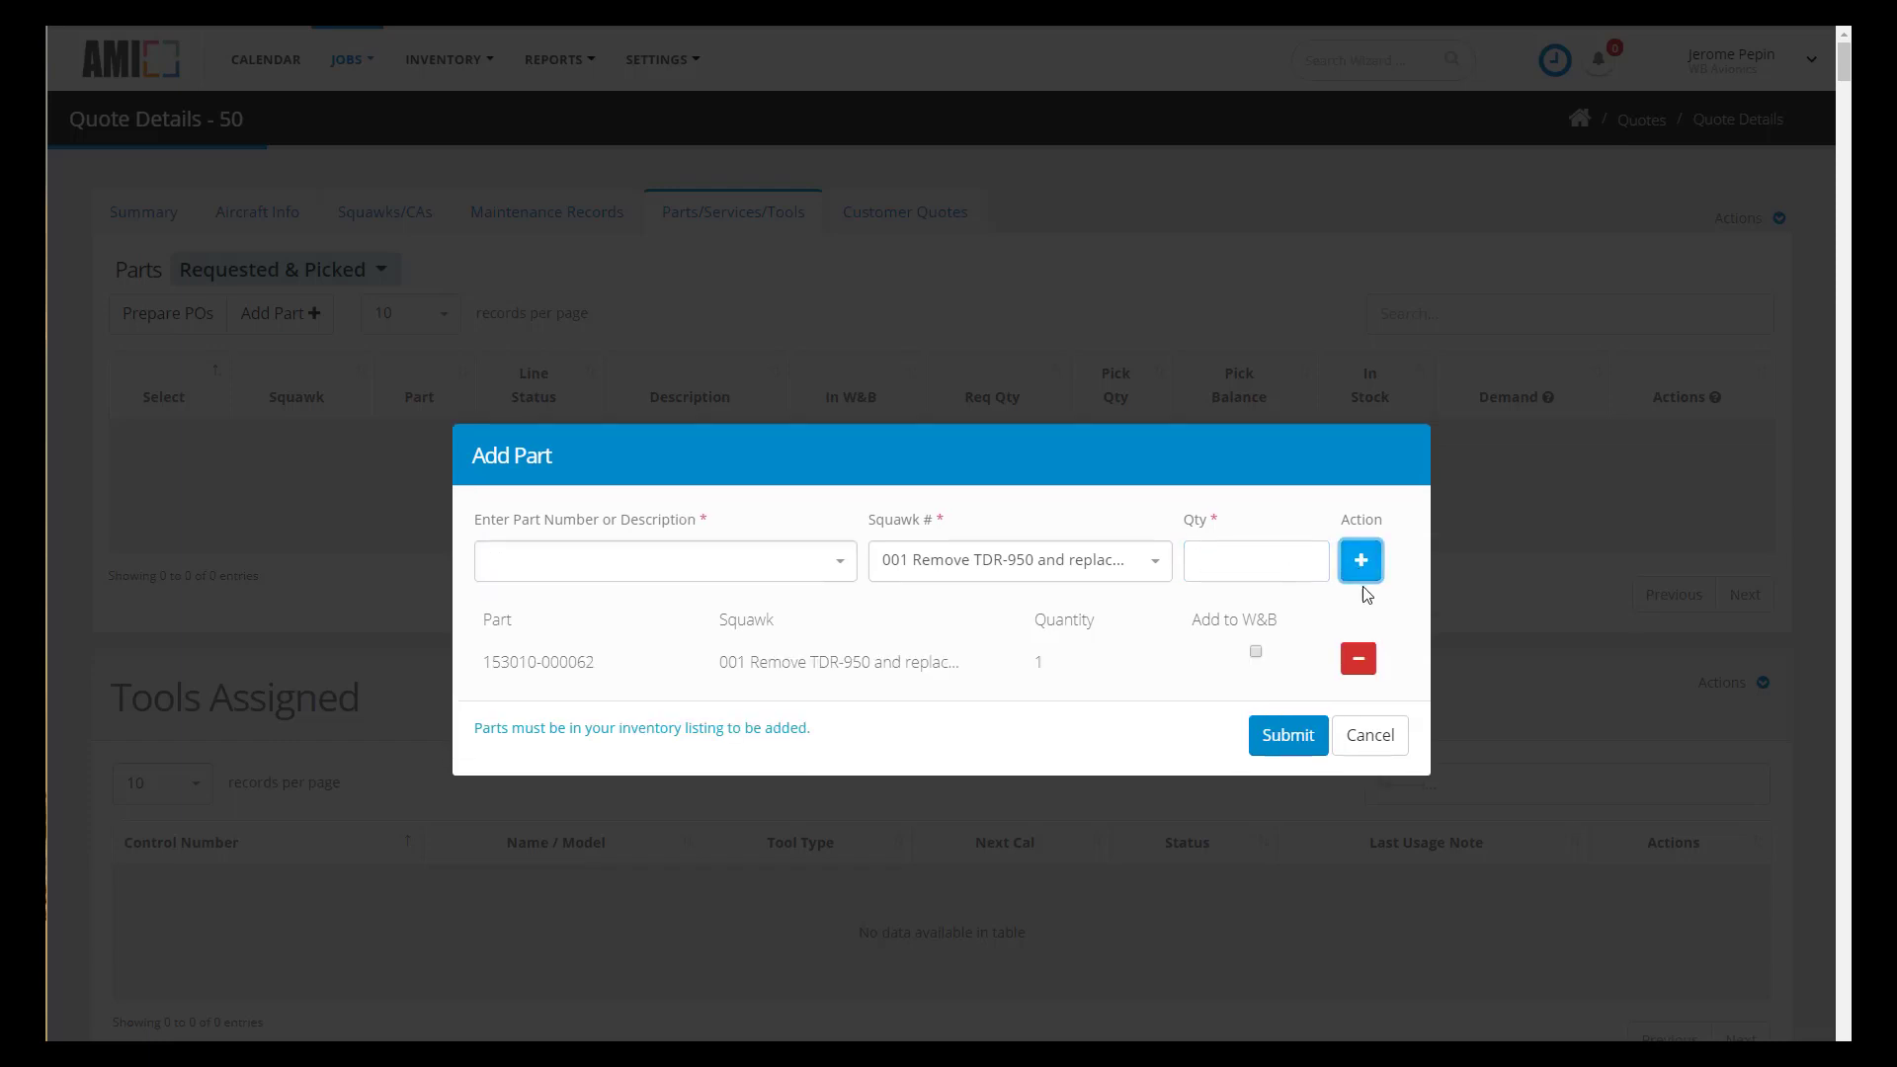
click(1255, 654)
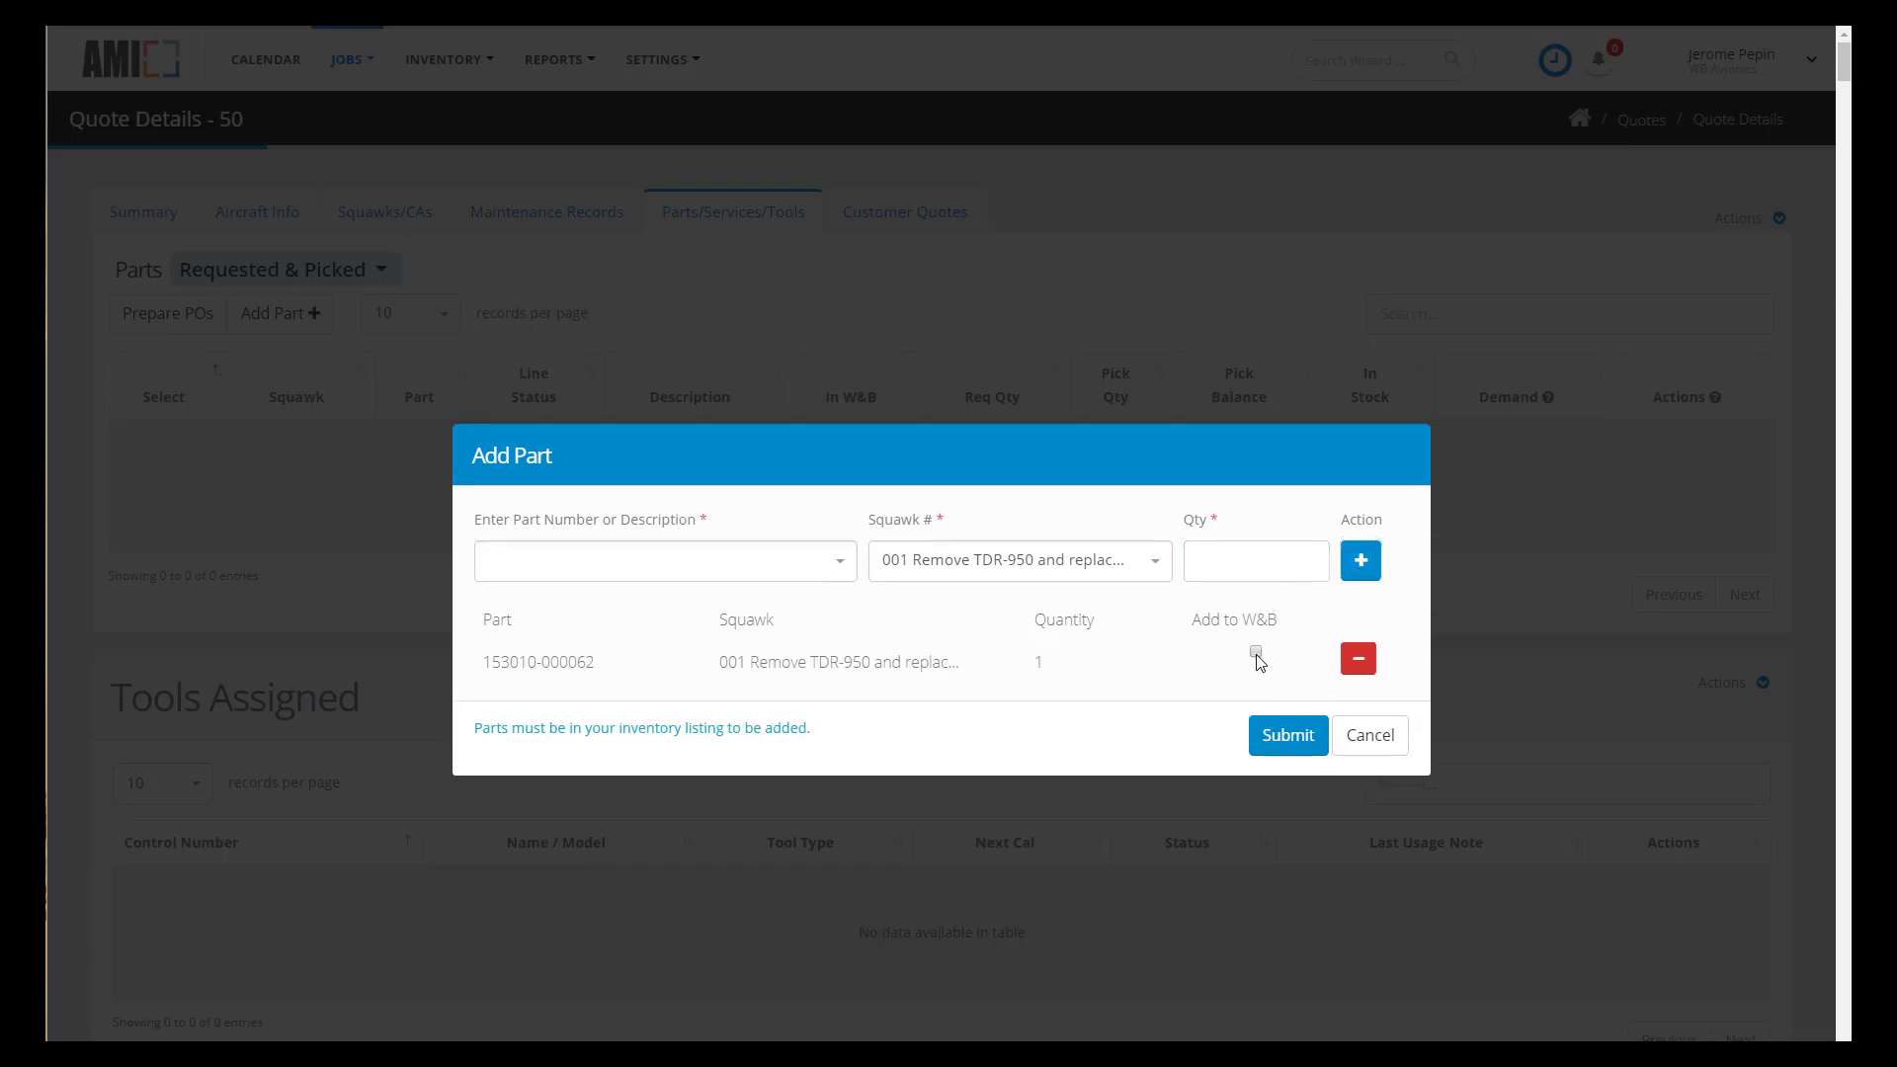
click(1289, 737)
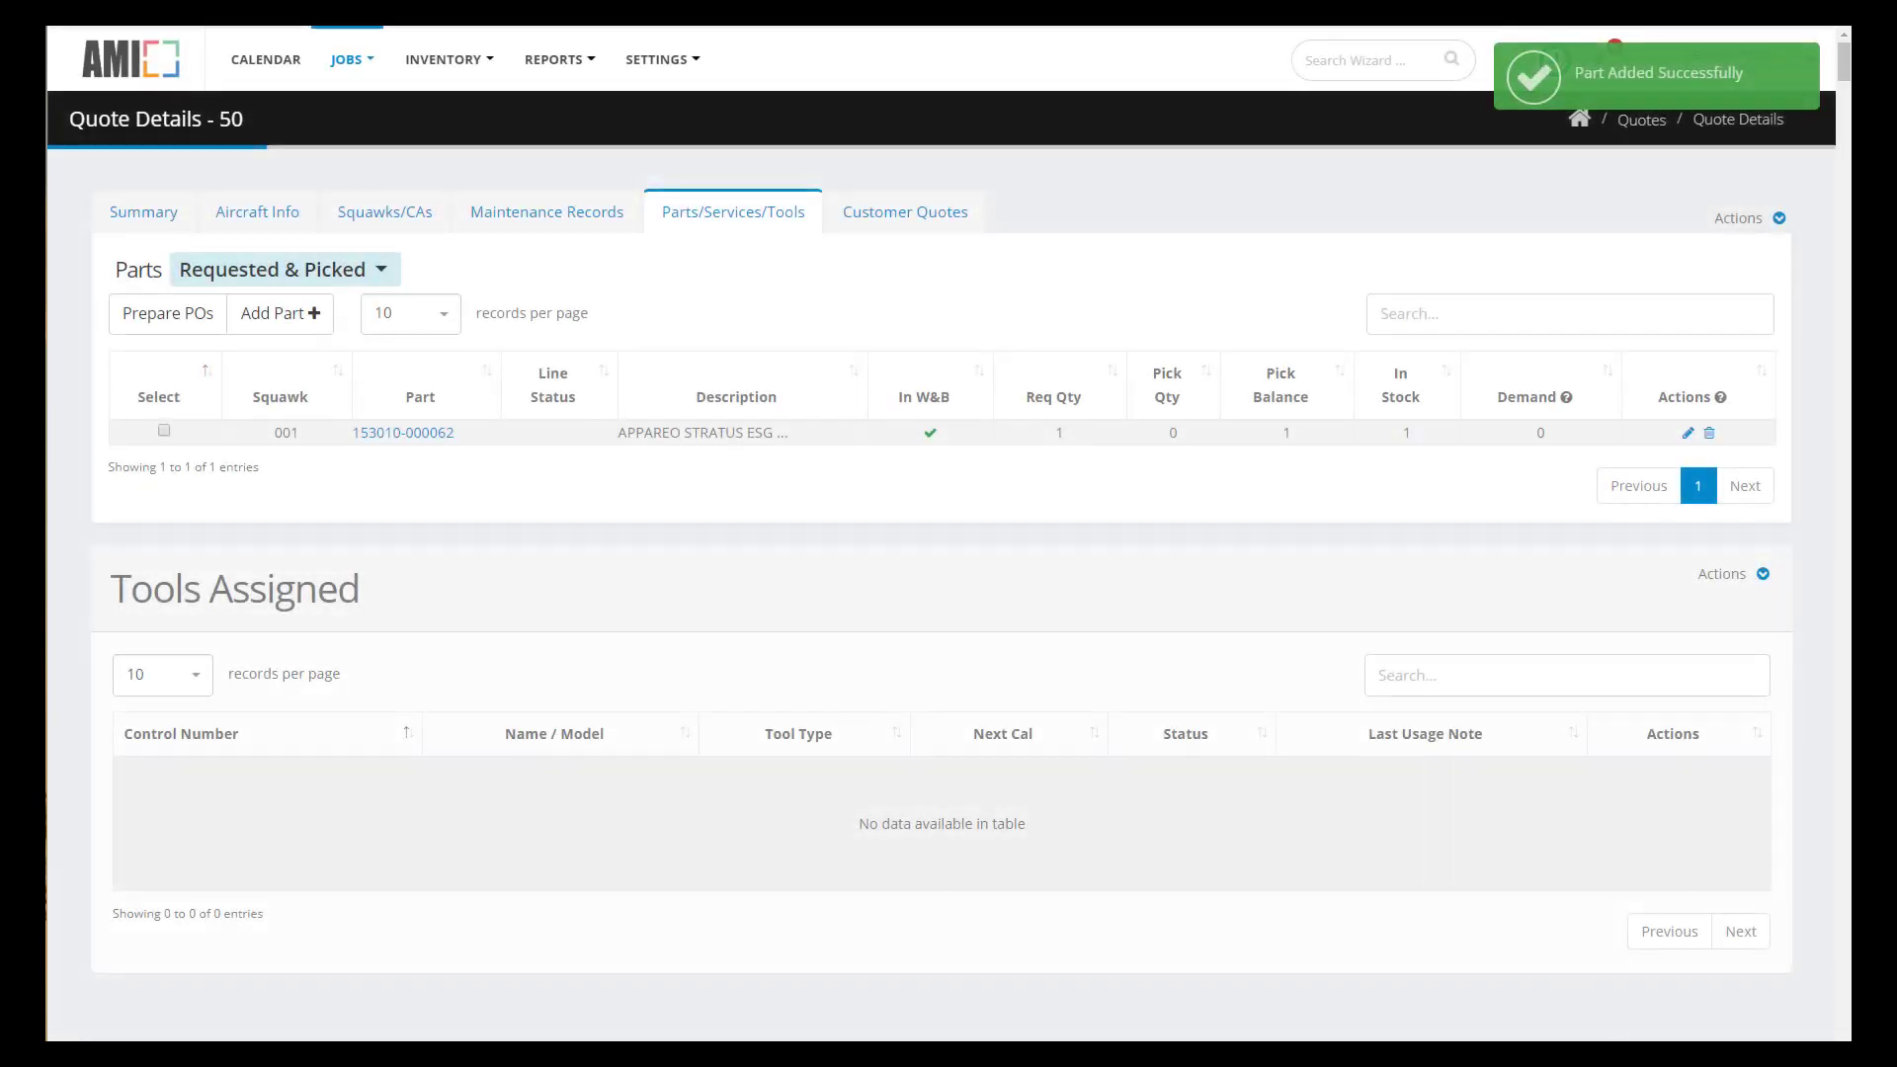
- Switch Quote 50's customer document type to Estimate and build its financial worksheet
click(905, 222)
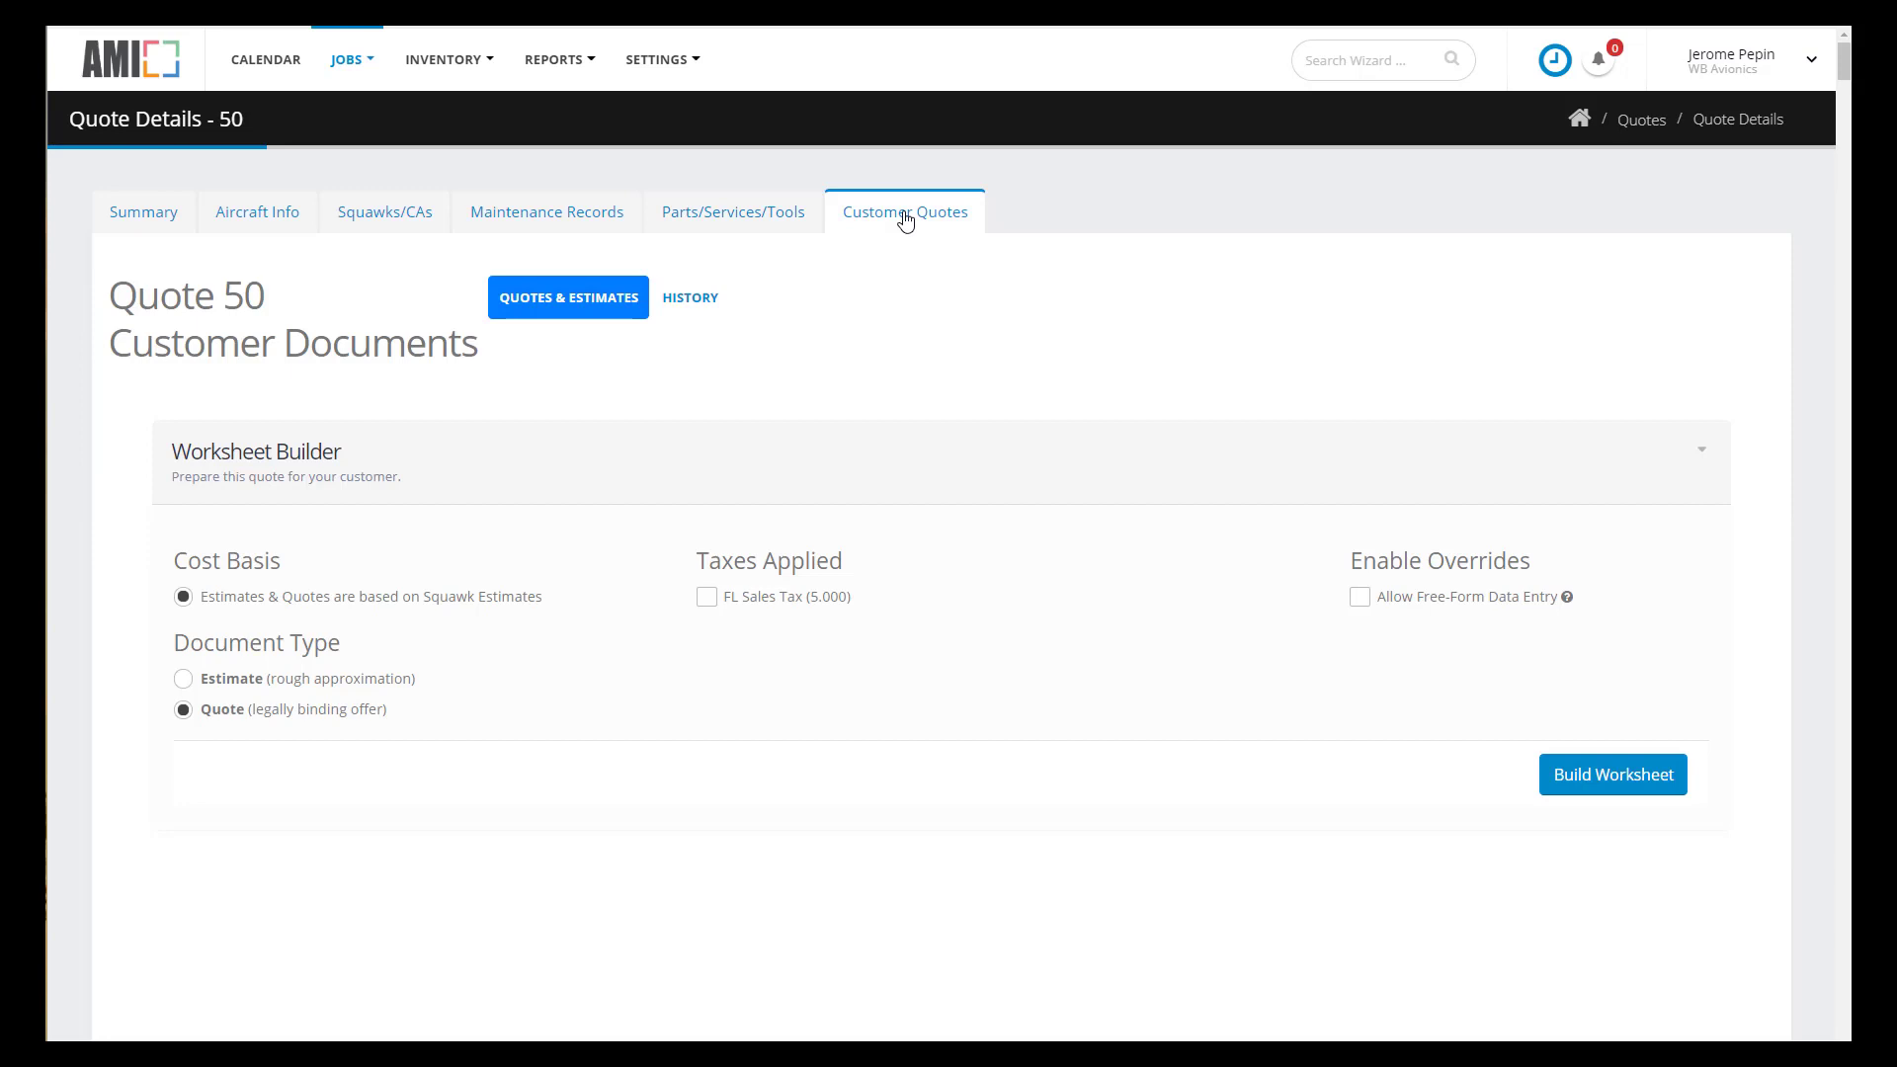
click(183, 680)
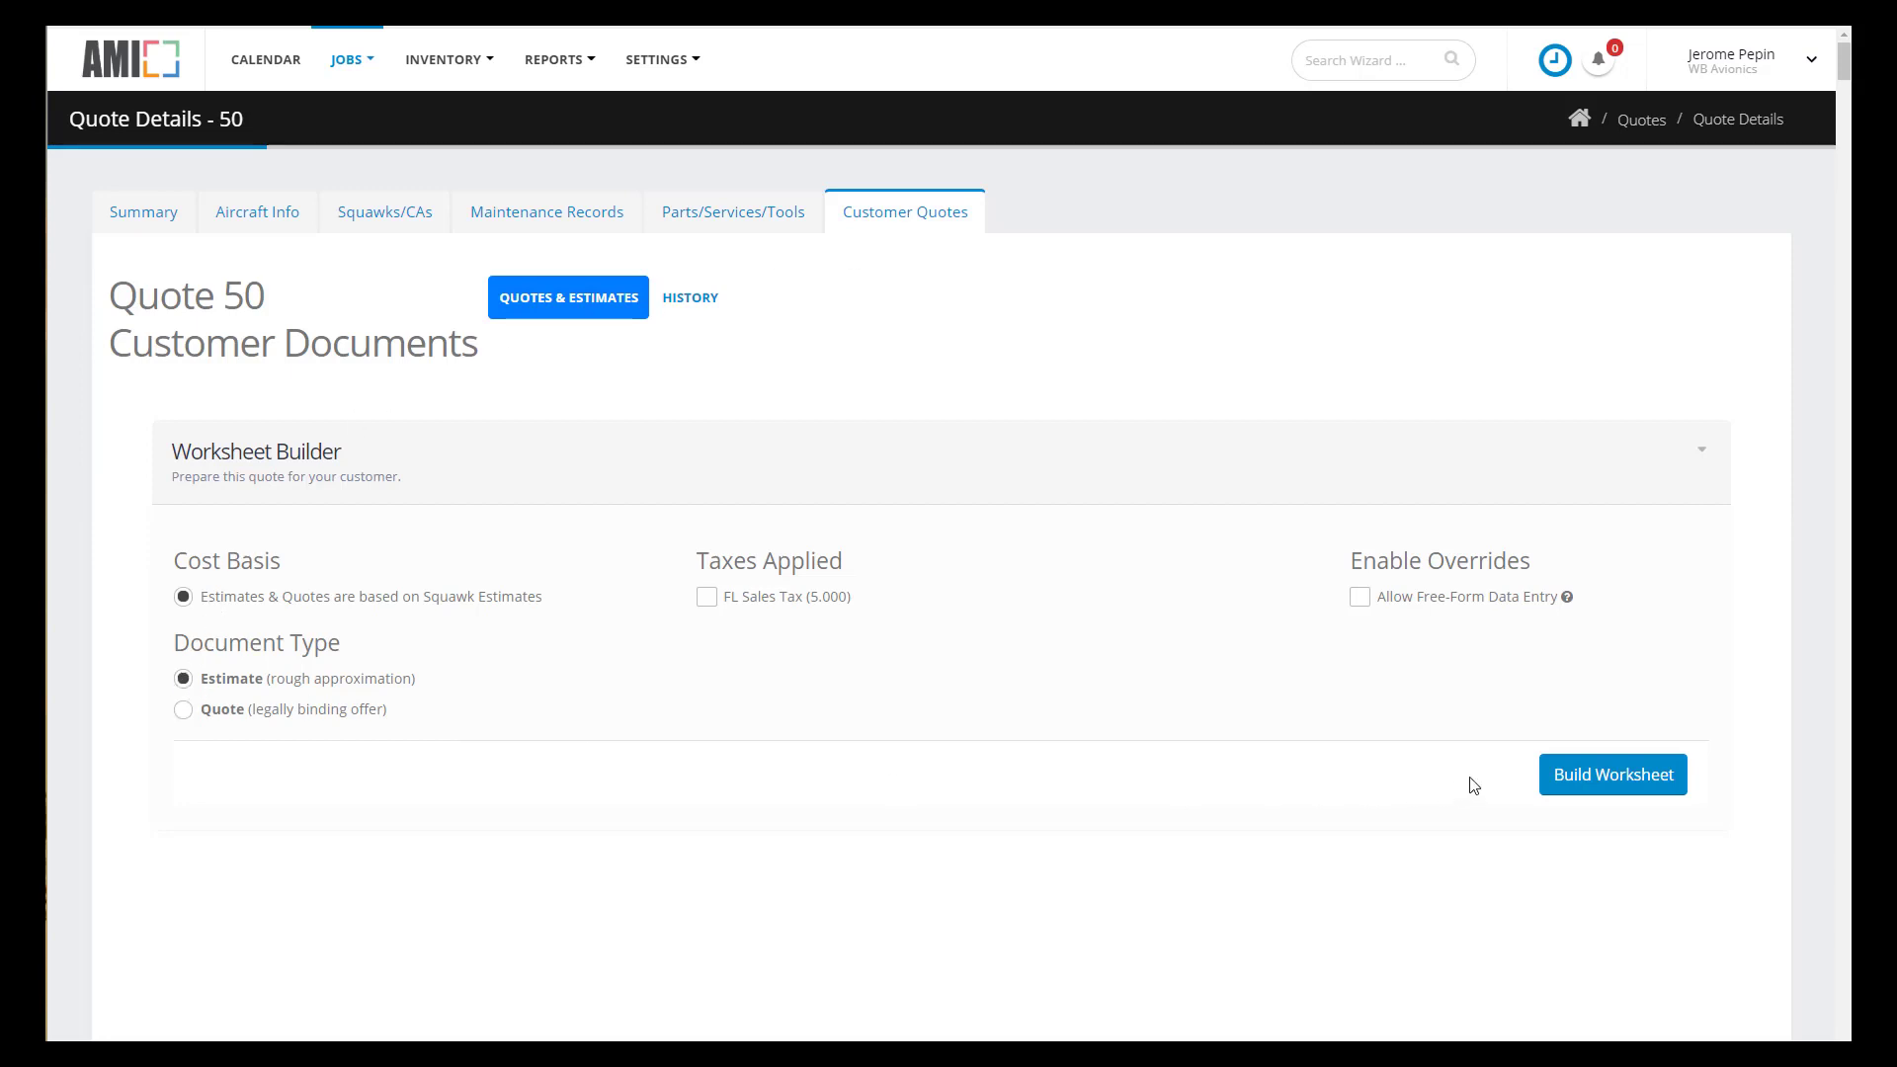
click(1602, 782)
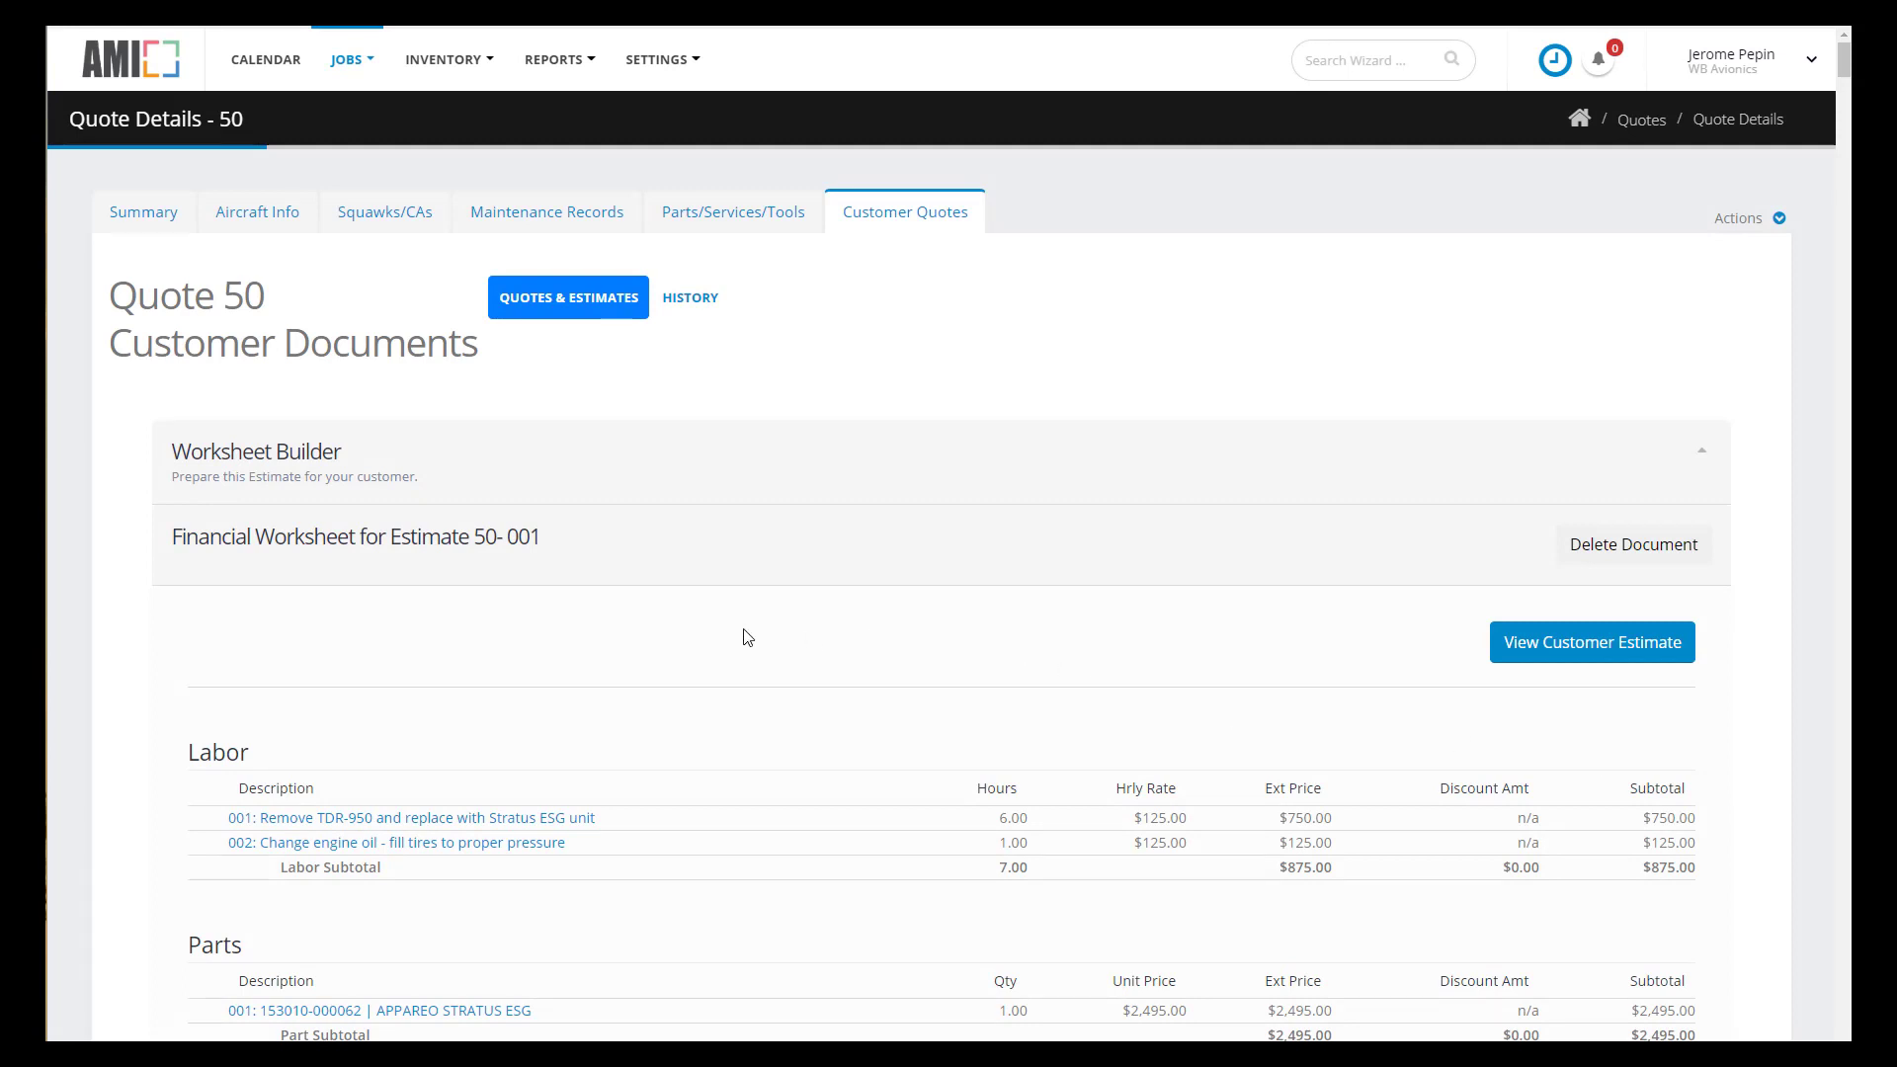
scroll(1630, 978, down, 10)
- View customer Estimate 50-001 and enter 'Payment In Advance' as its terms
click(1626, 973)
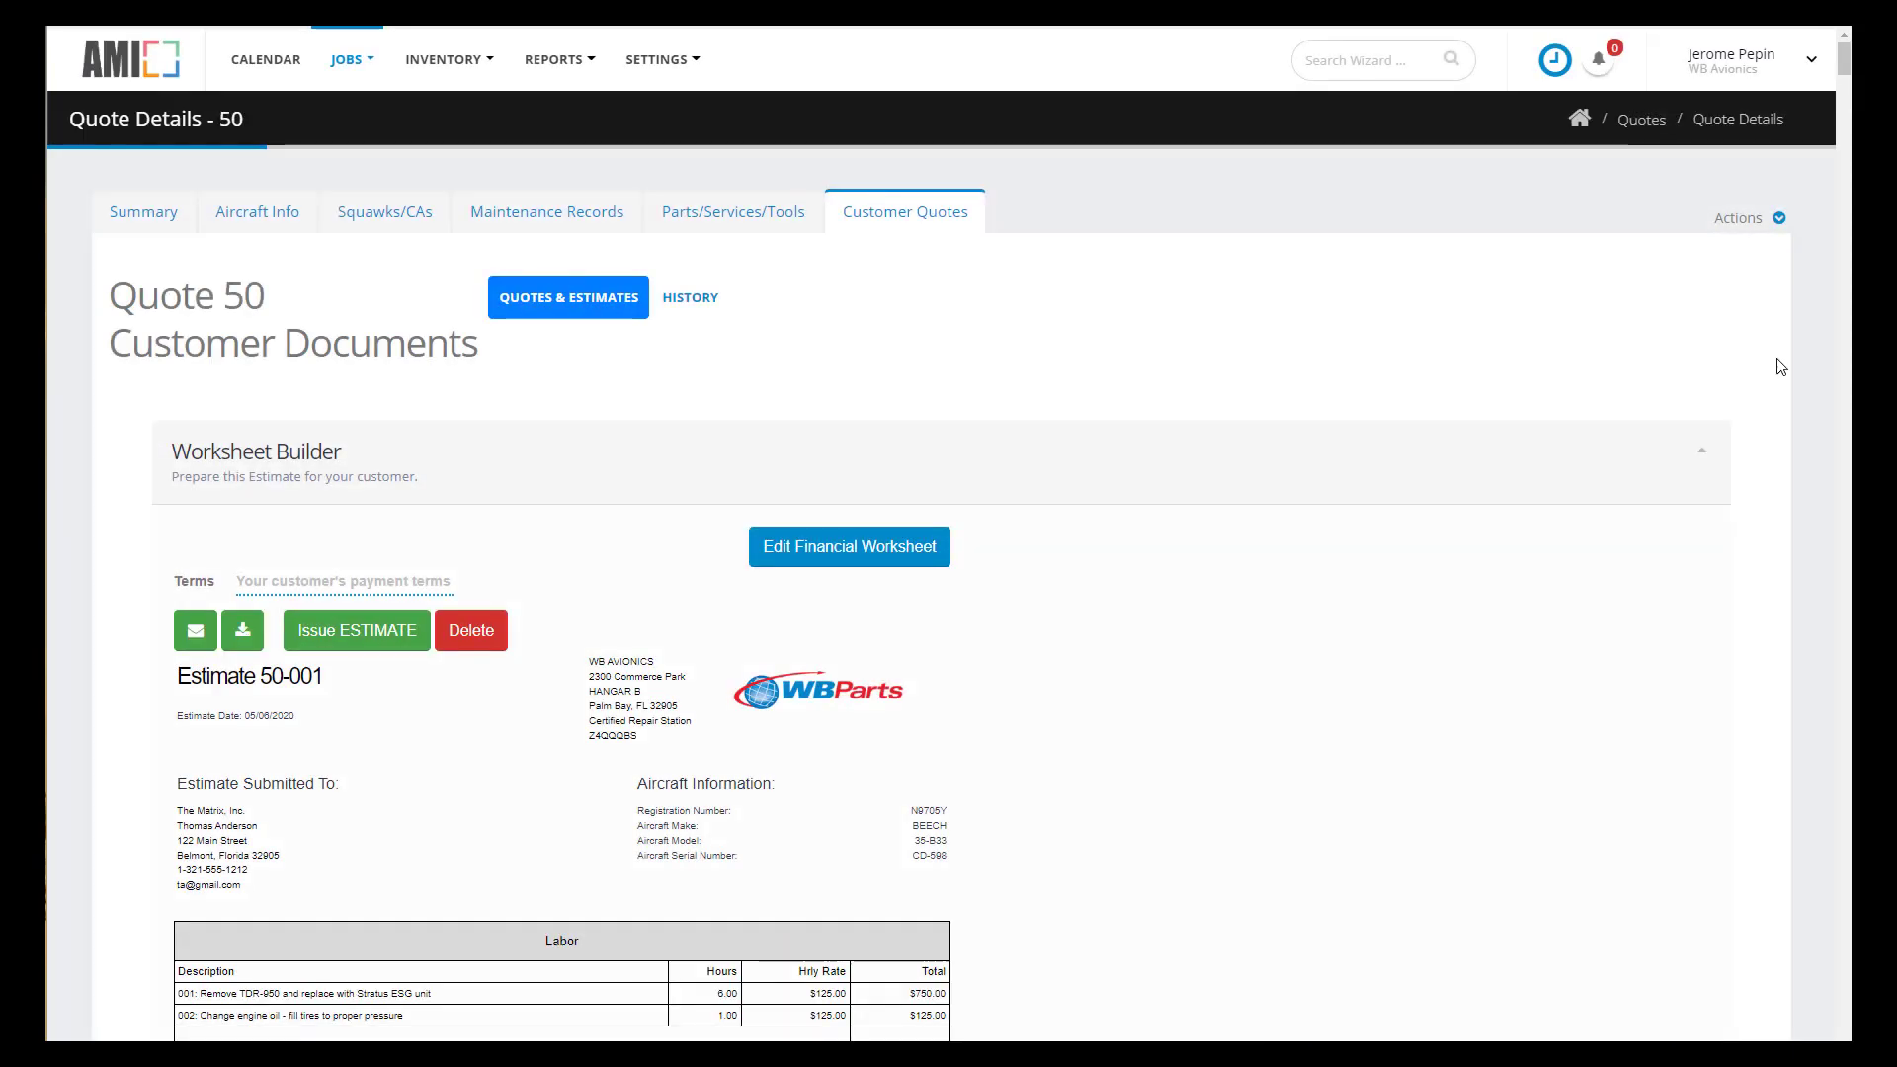
mouse_move(1843, 61)
mouse_down()
mouse_move(1844, 85)
mouse_move(1843, 67)
mouse_up()
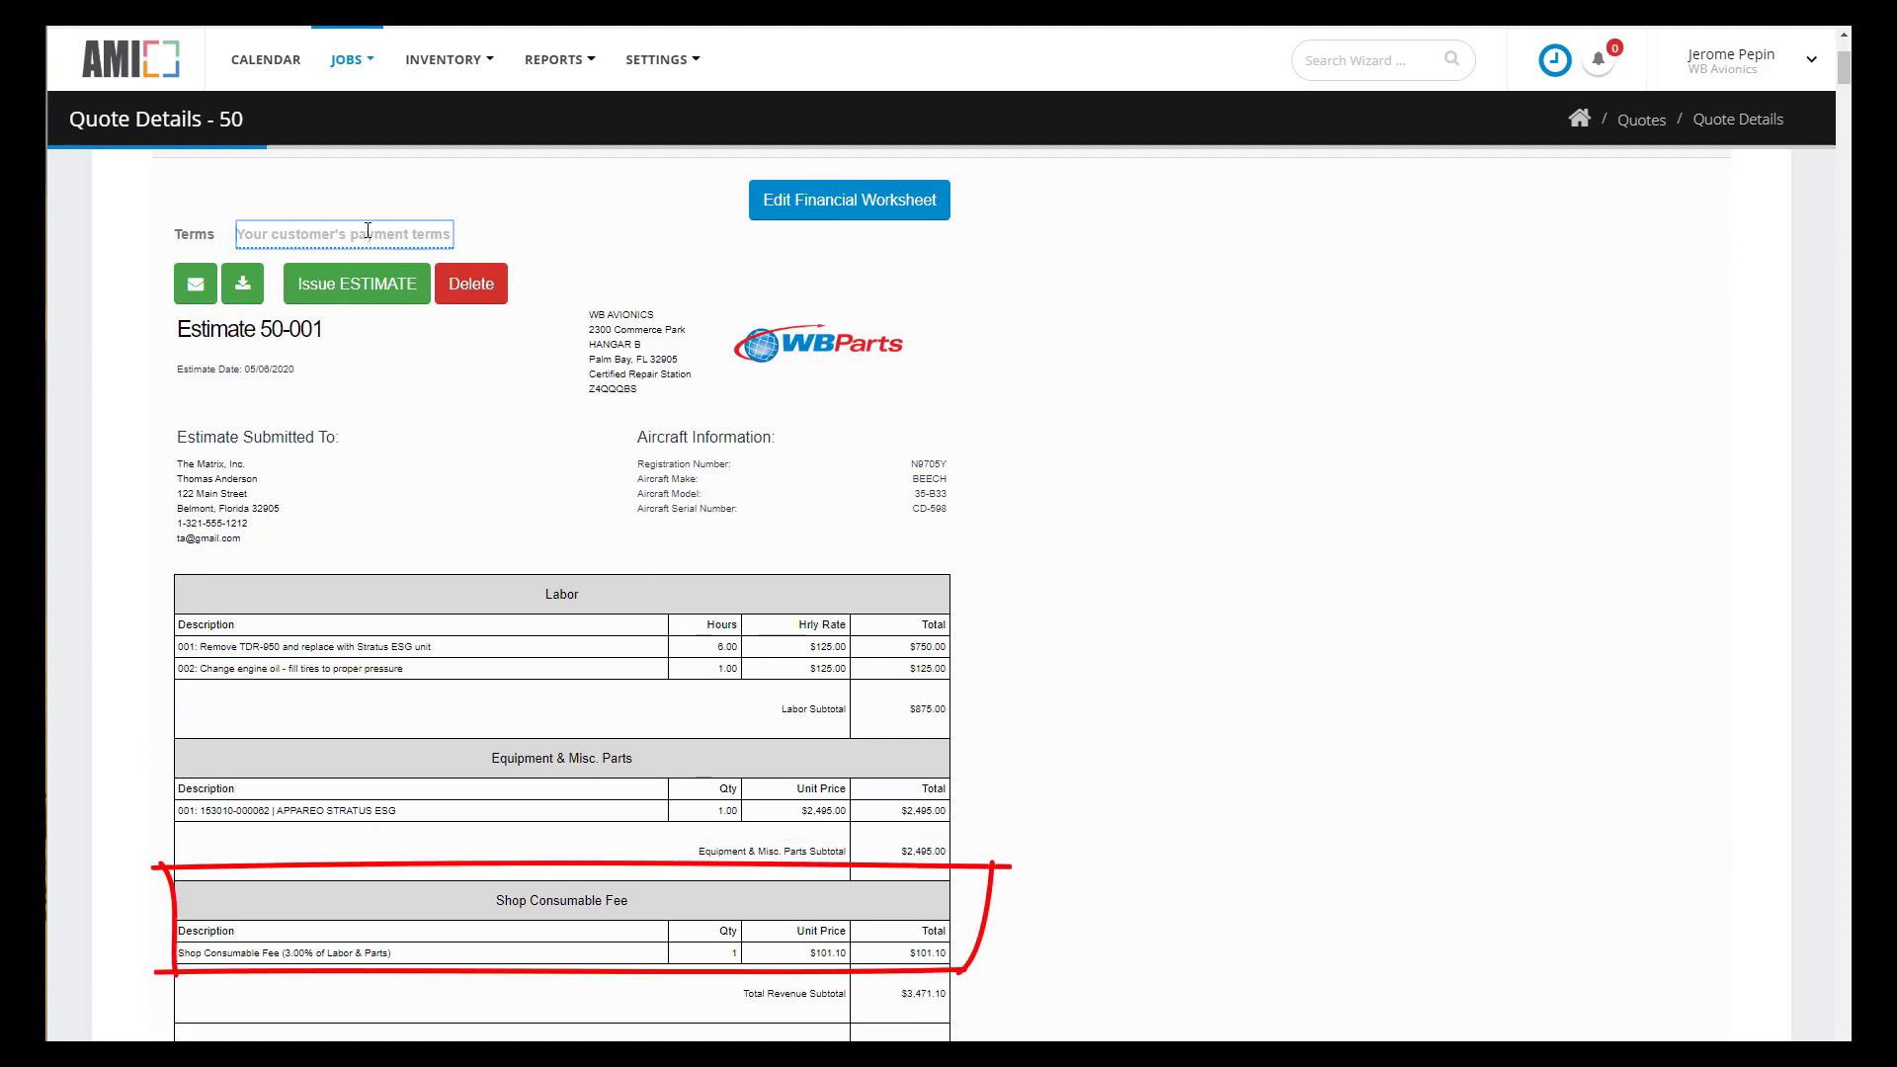
text(Payment )
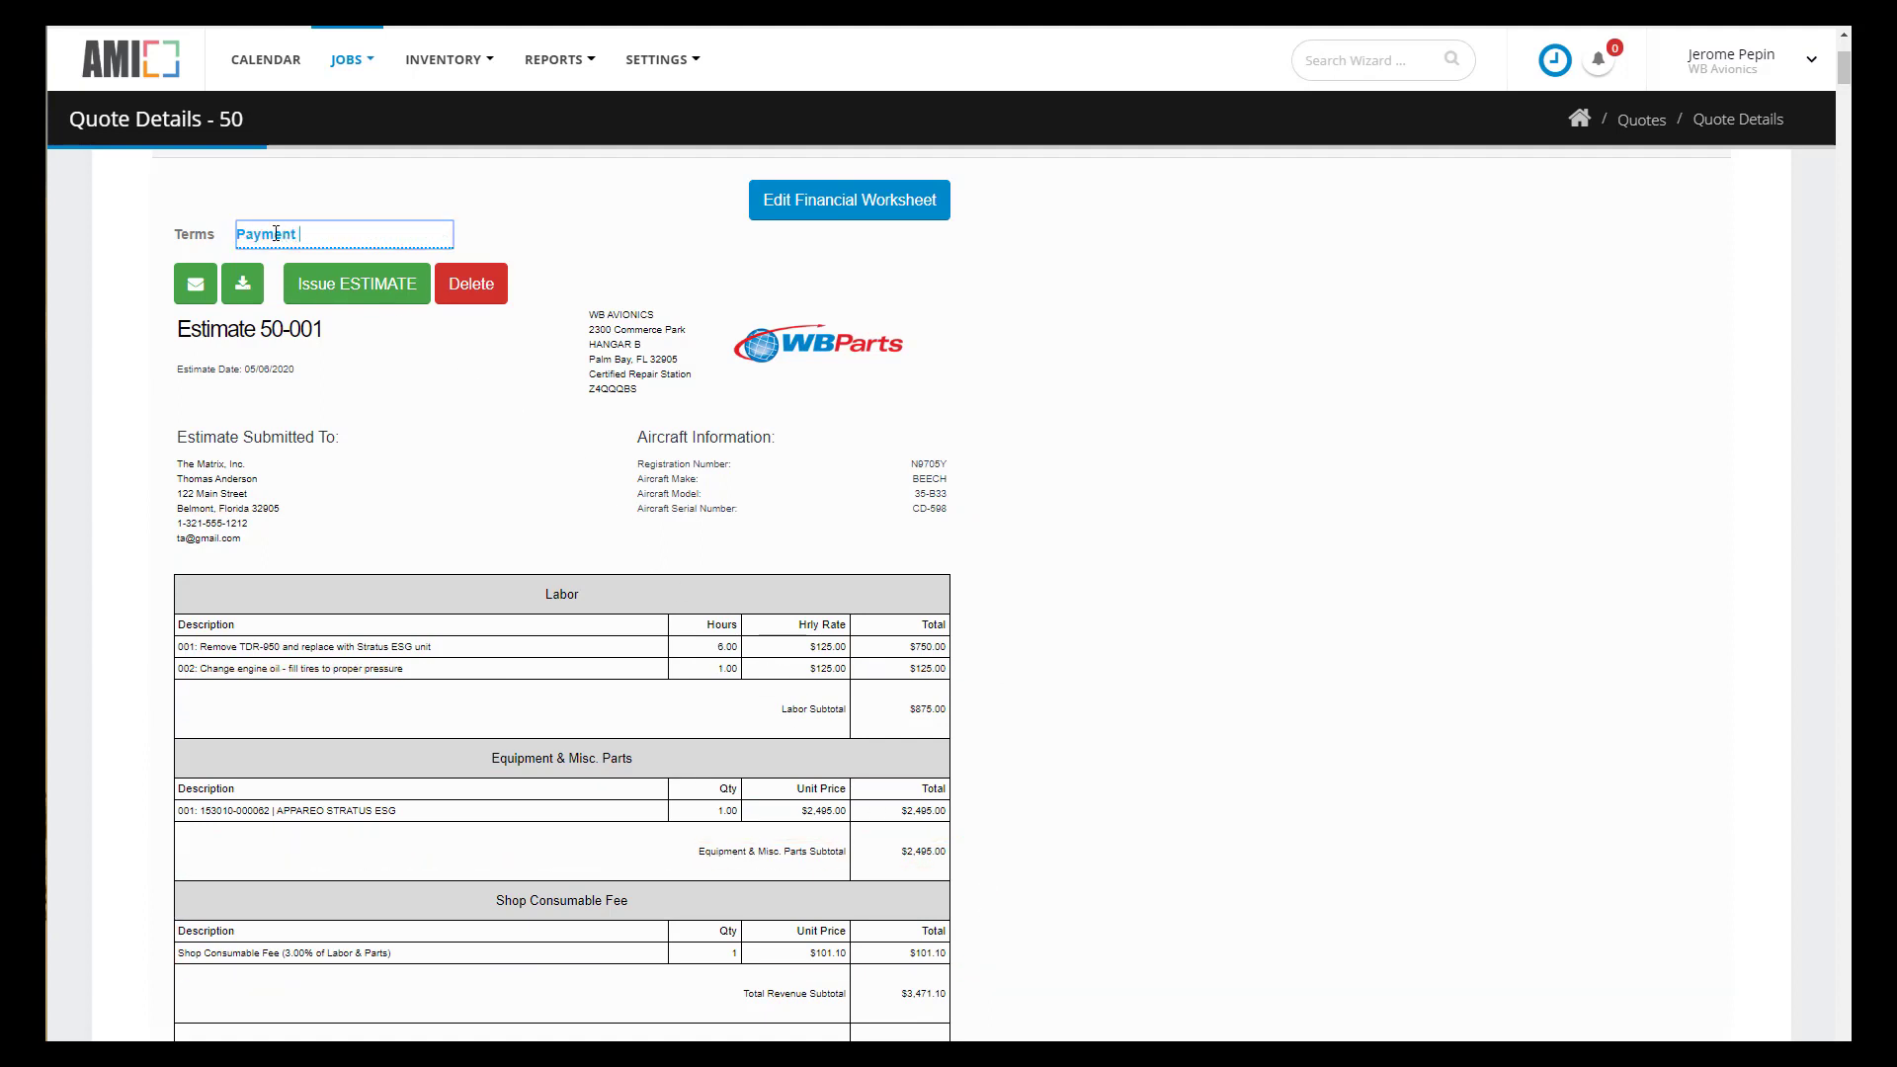
text(In Advance)
- Issue Estimate 50-001 and email it to a new recipient, requesting a check for the full balance
click(315, 285)
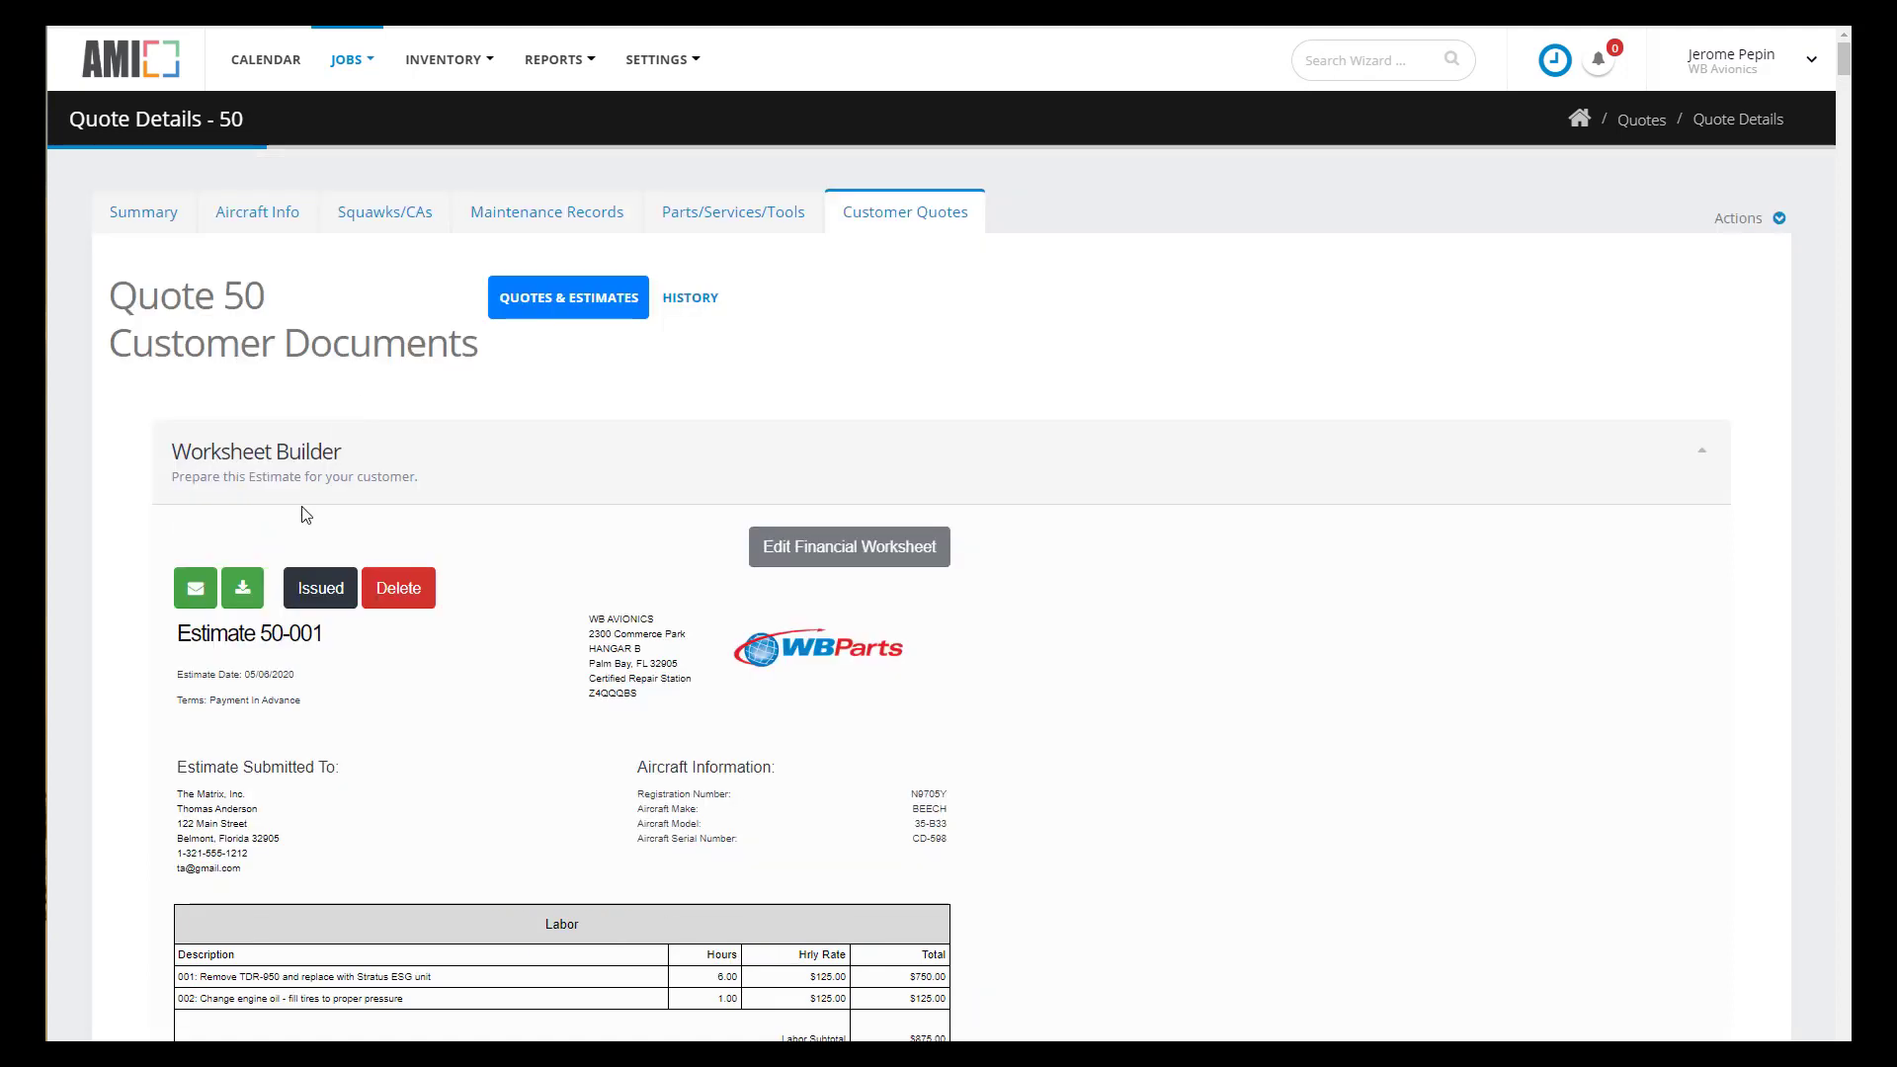
click(194, 588)
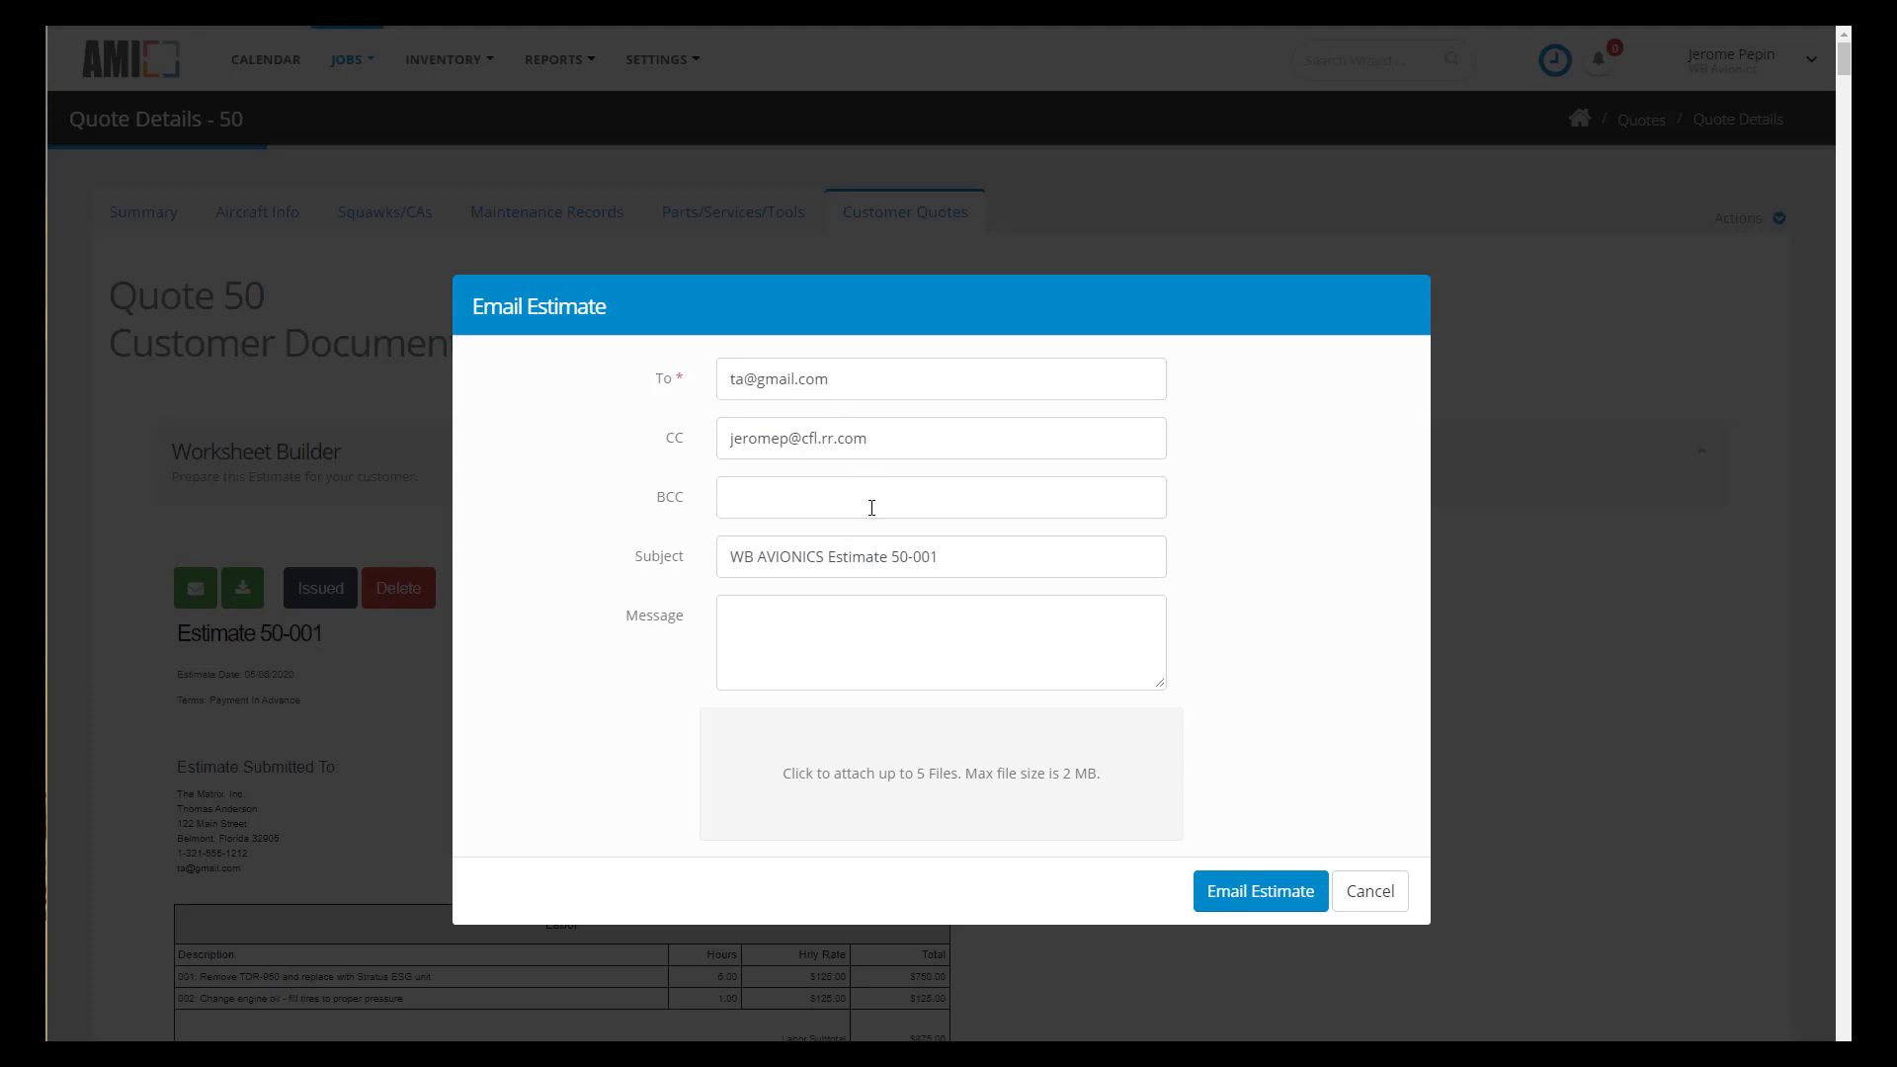
click(665, 373)
click(808, 629)
text(Please remit check for full balance and we can get starte)
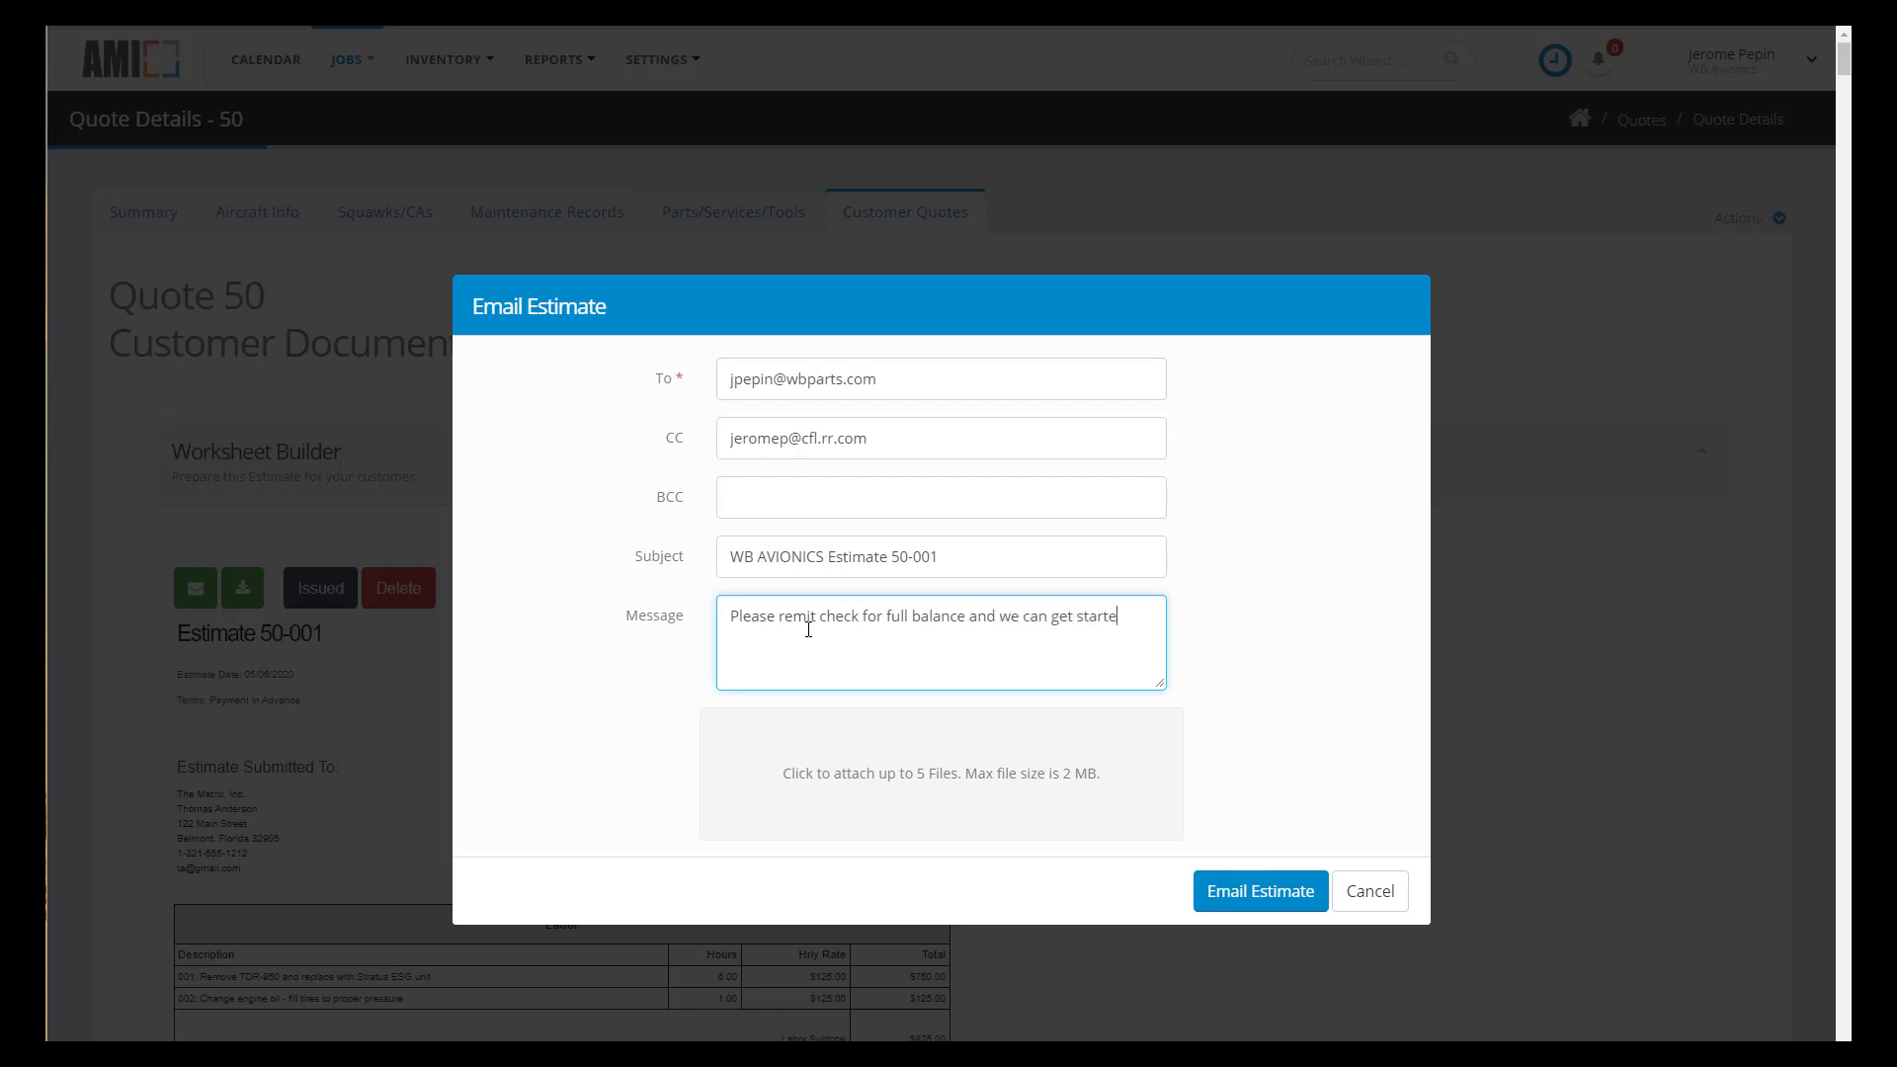
text(d tomorrow.)
click(1280, 903)
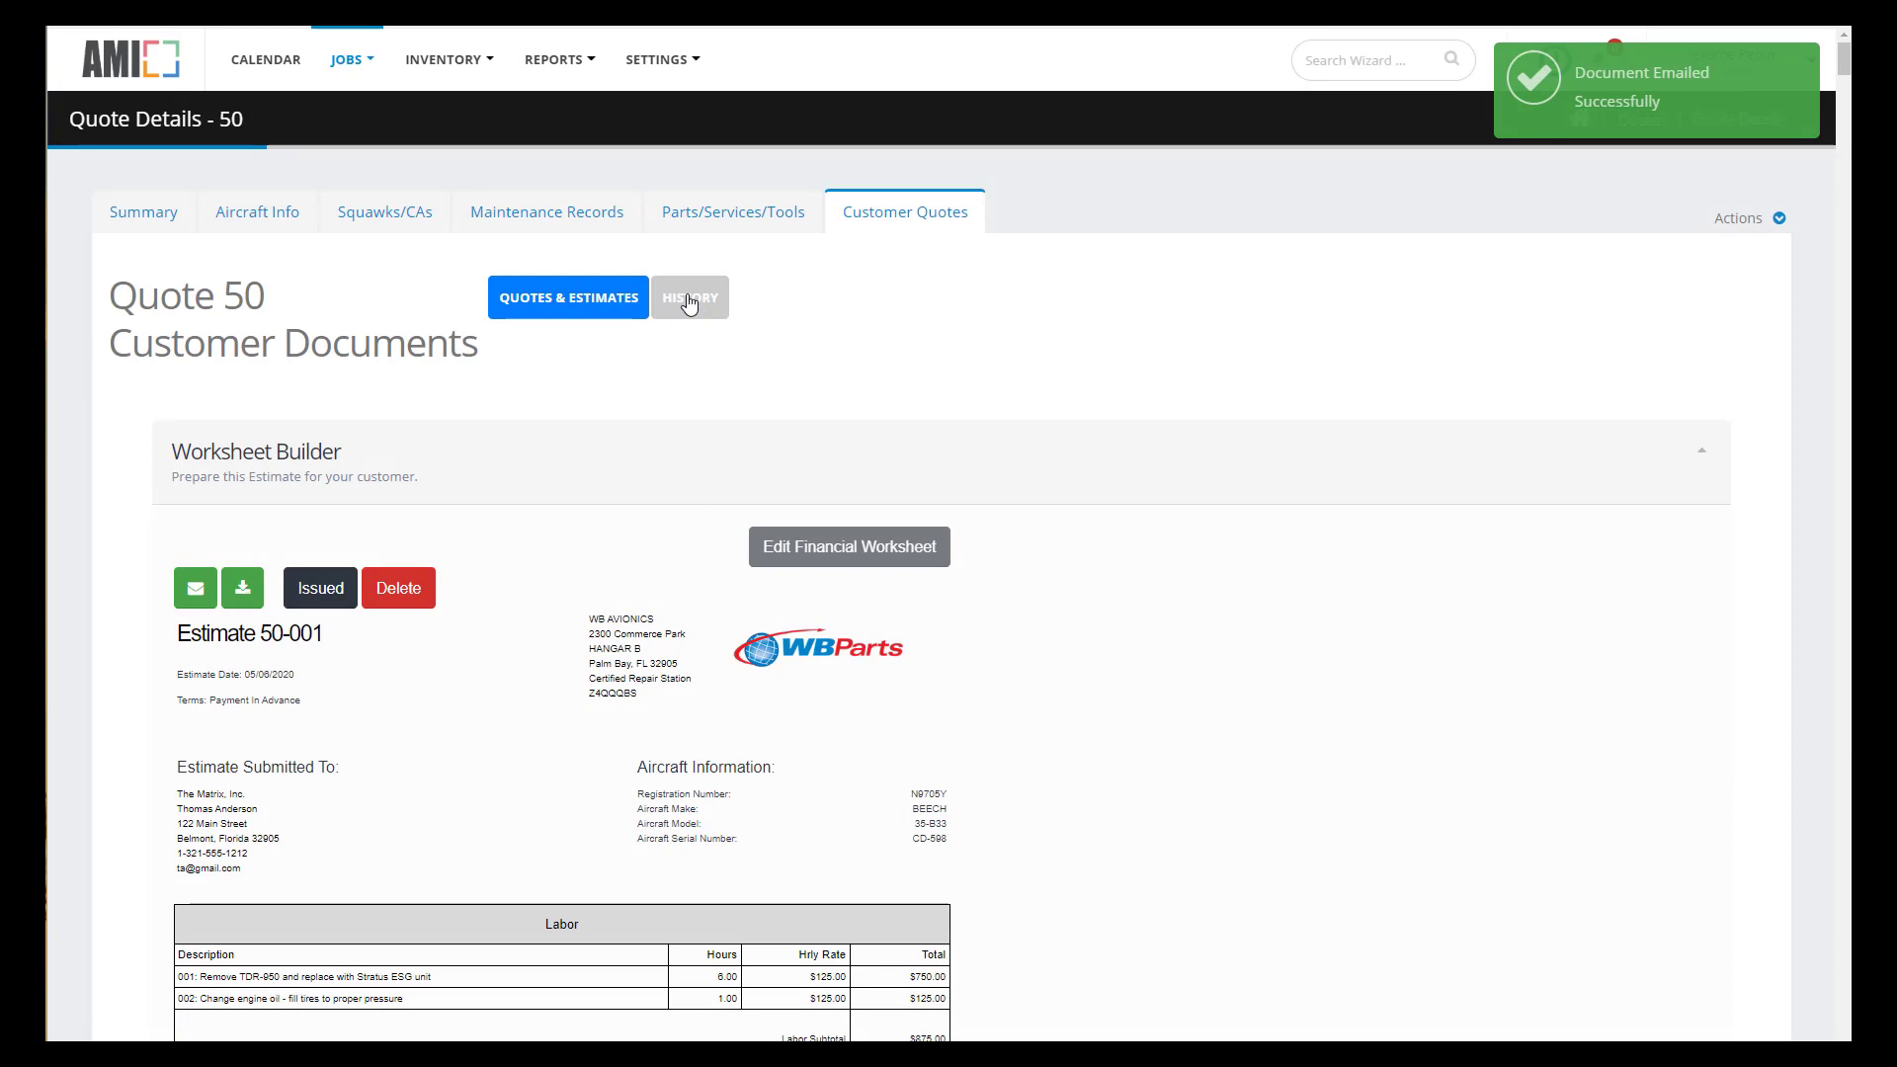
- Review Quote 50's document history, then convert it into Work Order 263
click(690, 302)
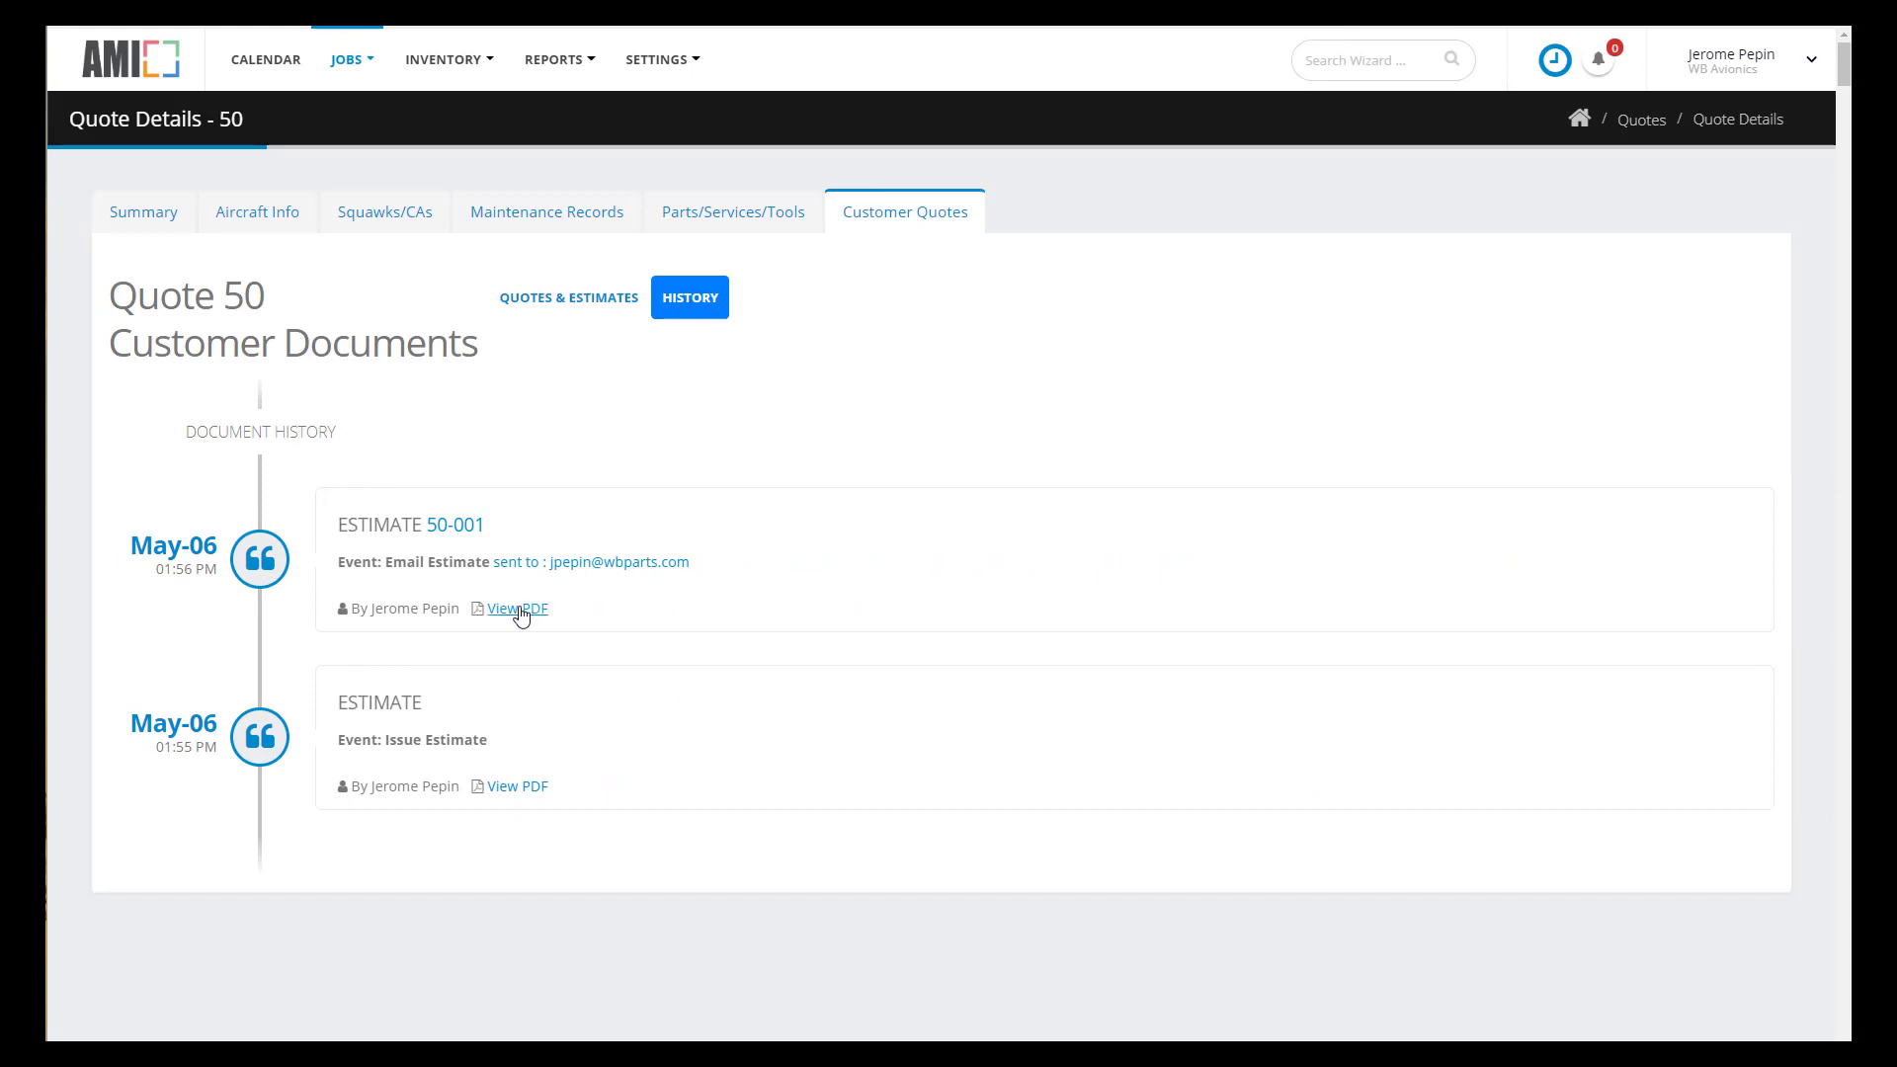
click(143, 216)
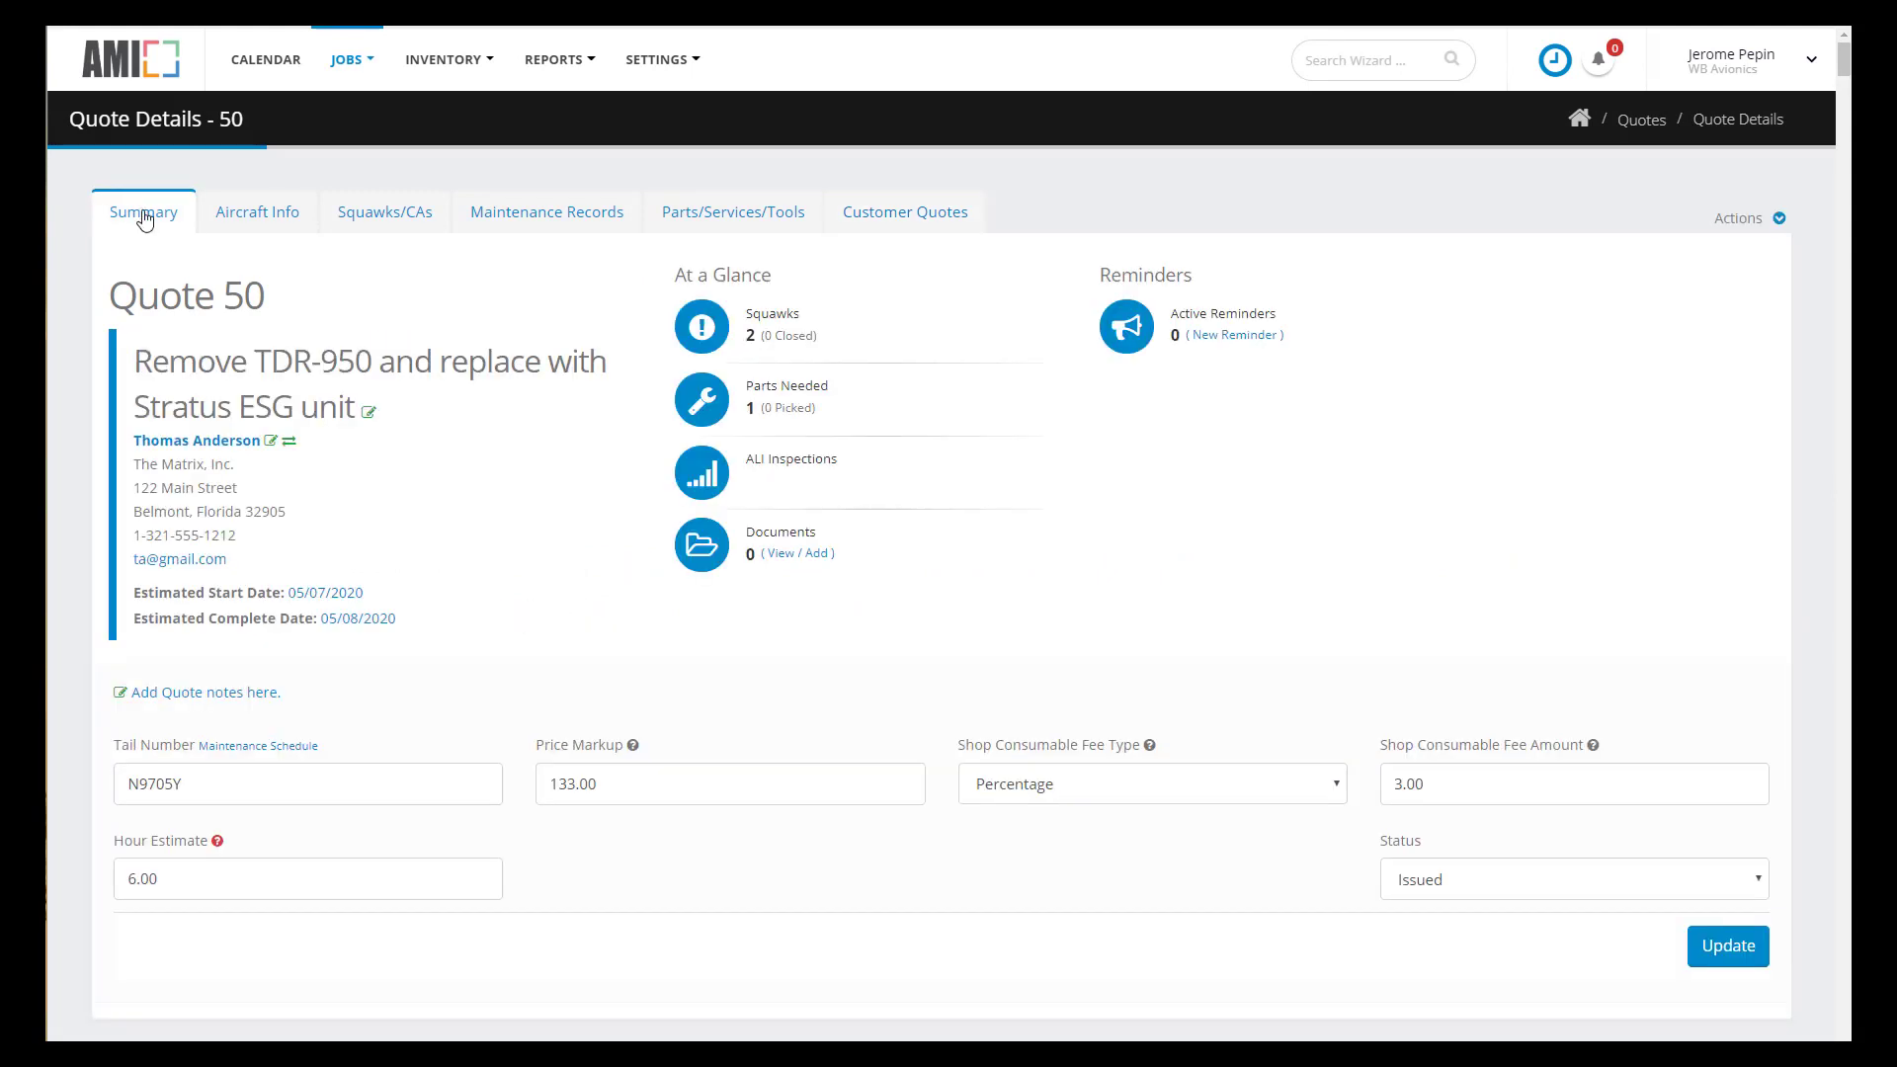
click(1778, 223)
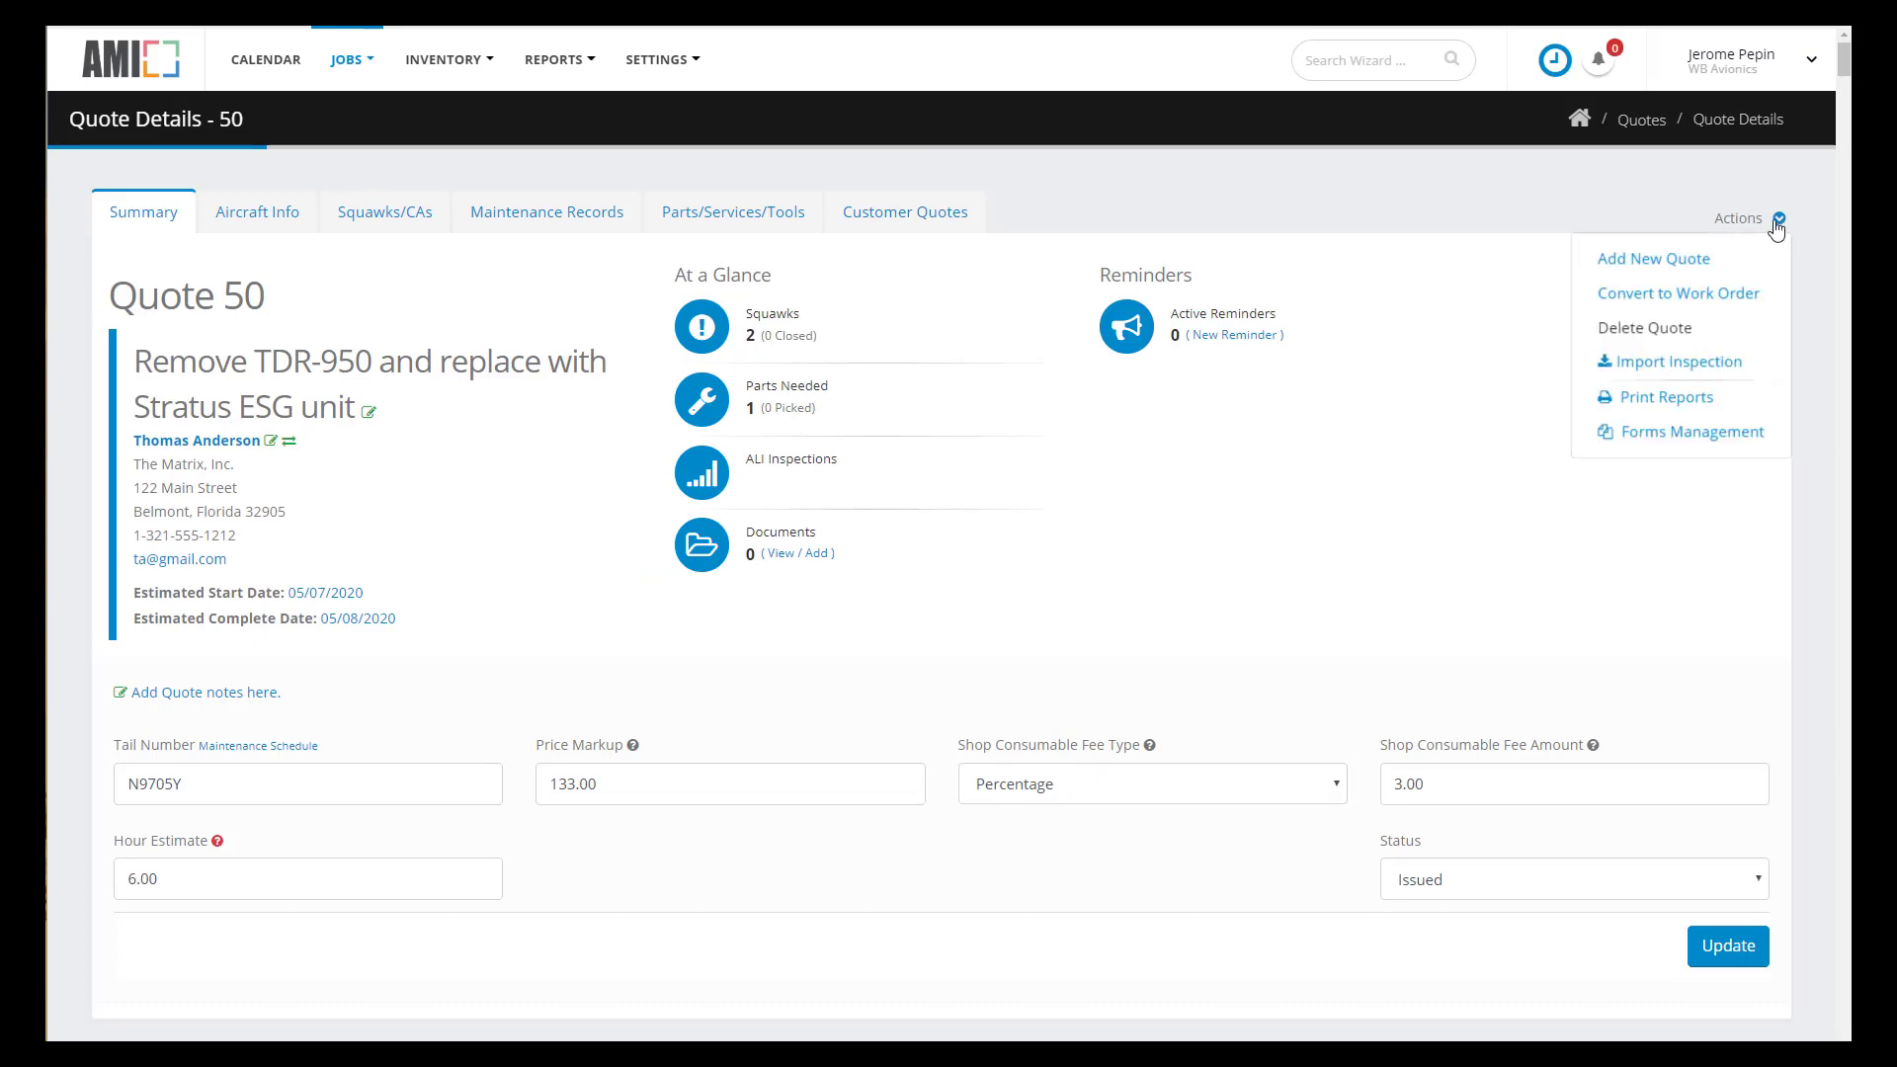
click(1744, 302)
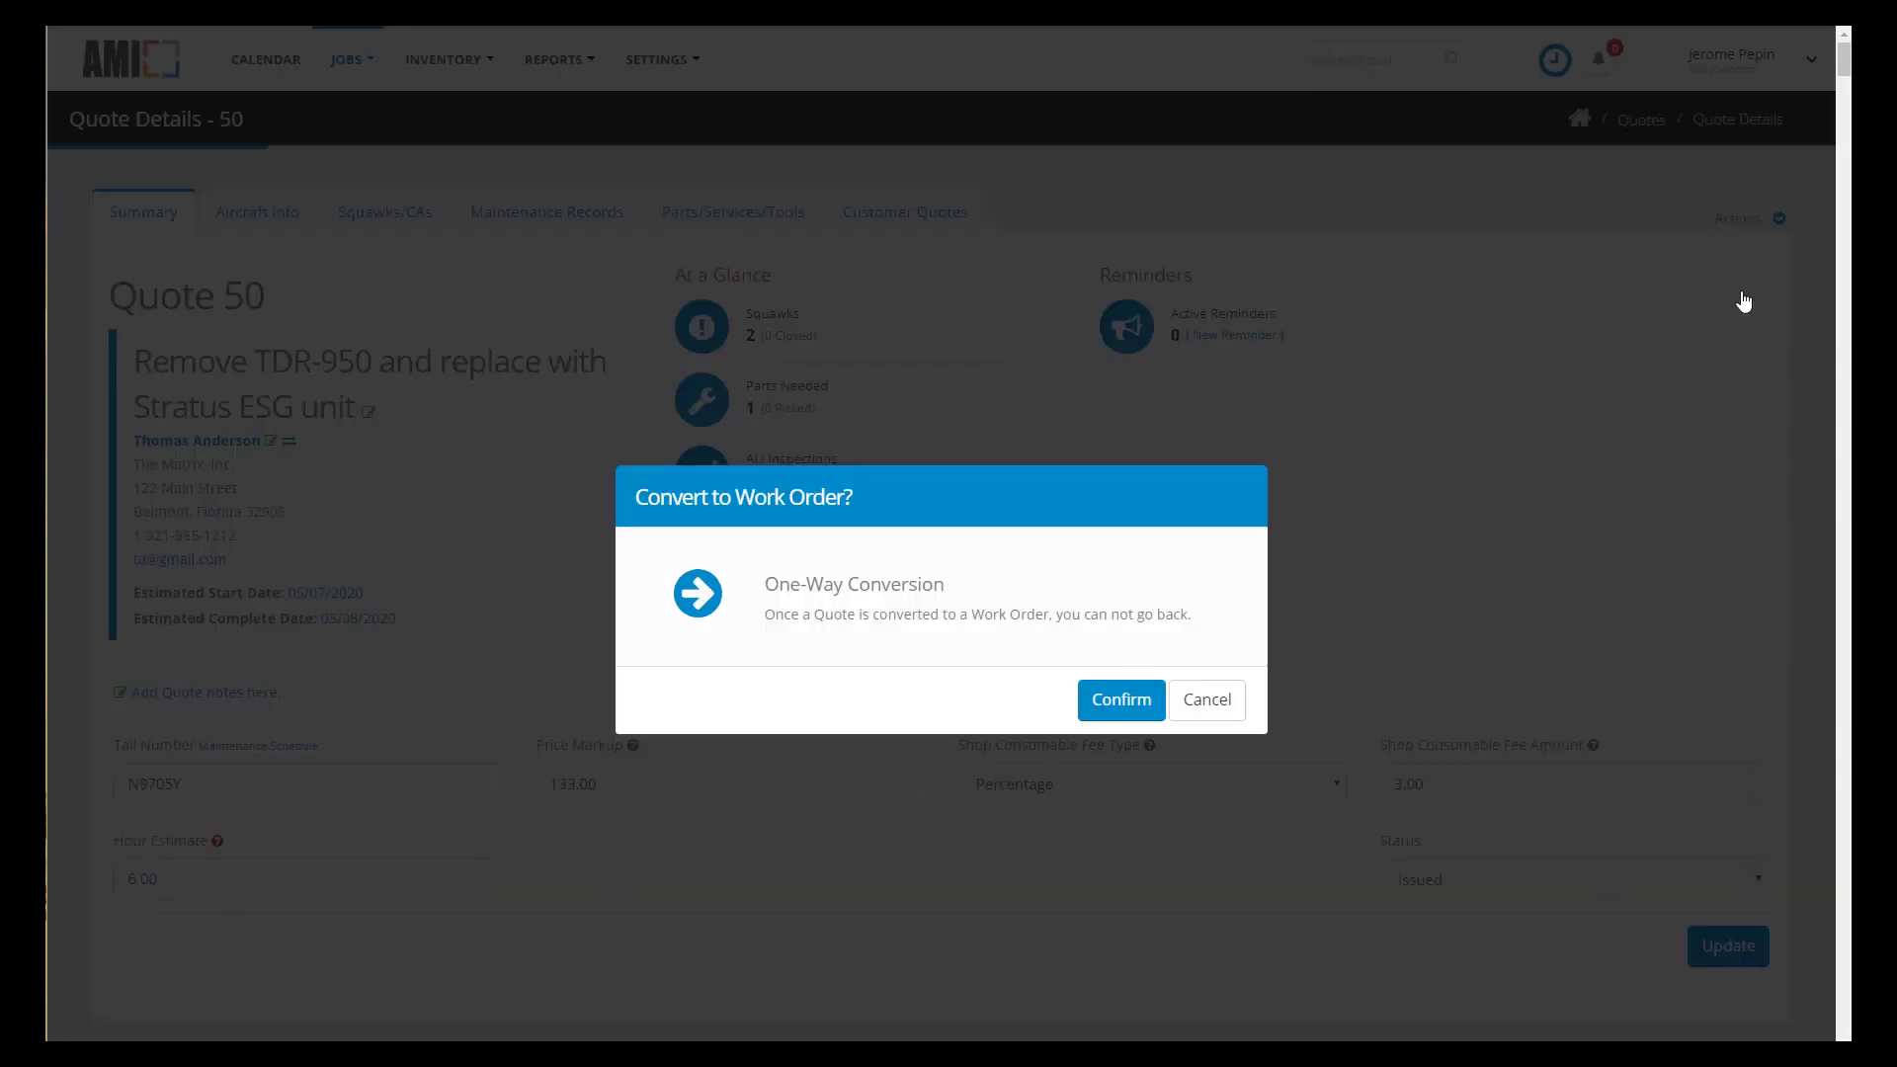
click(1141, 703)
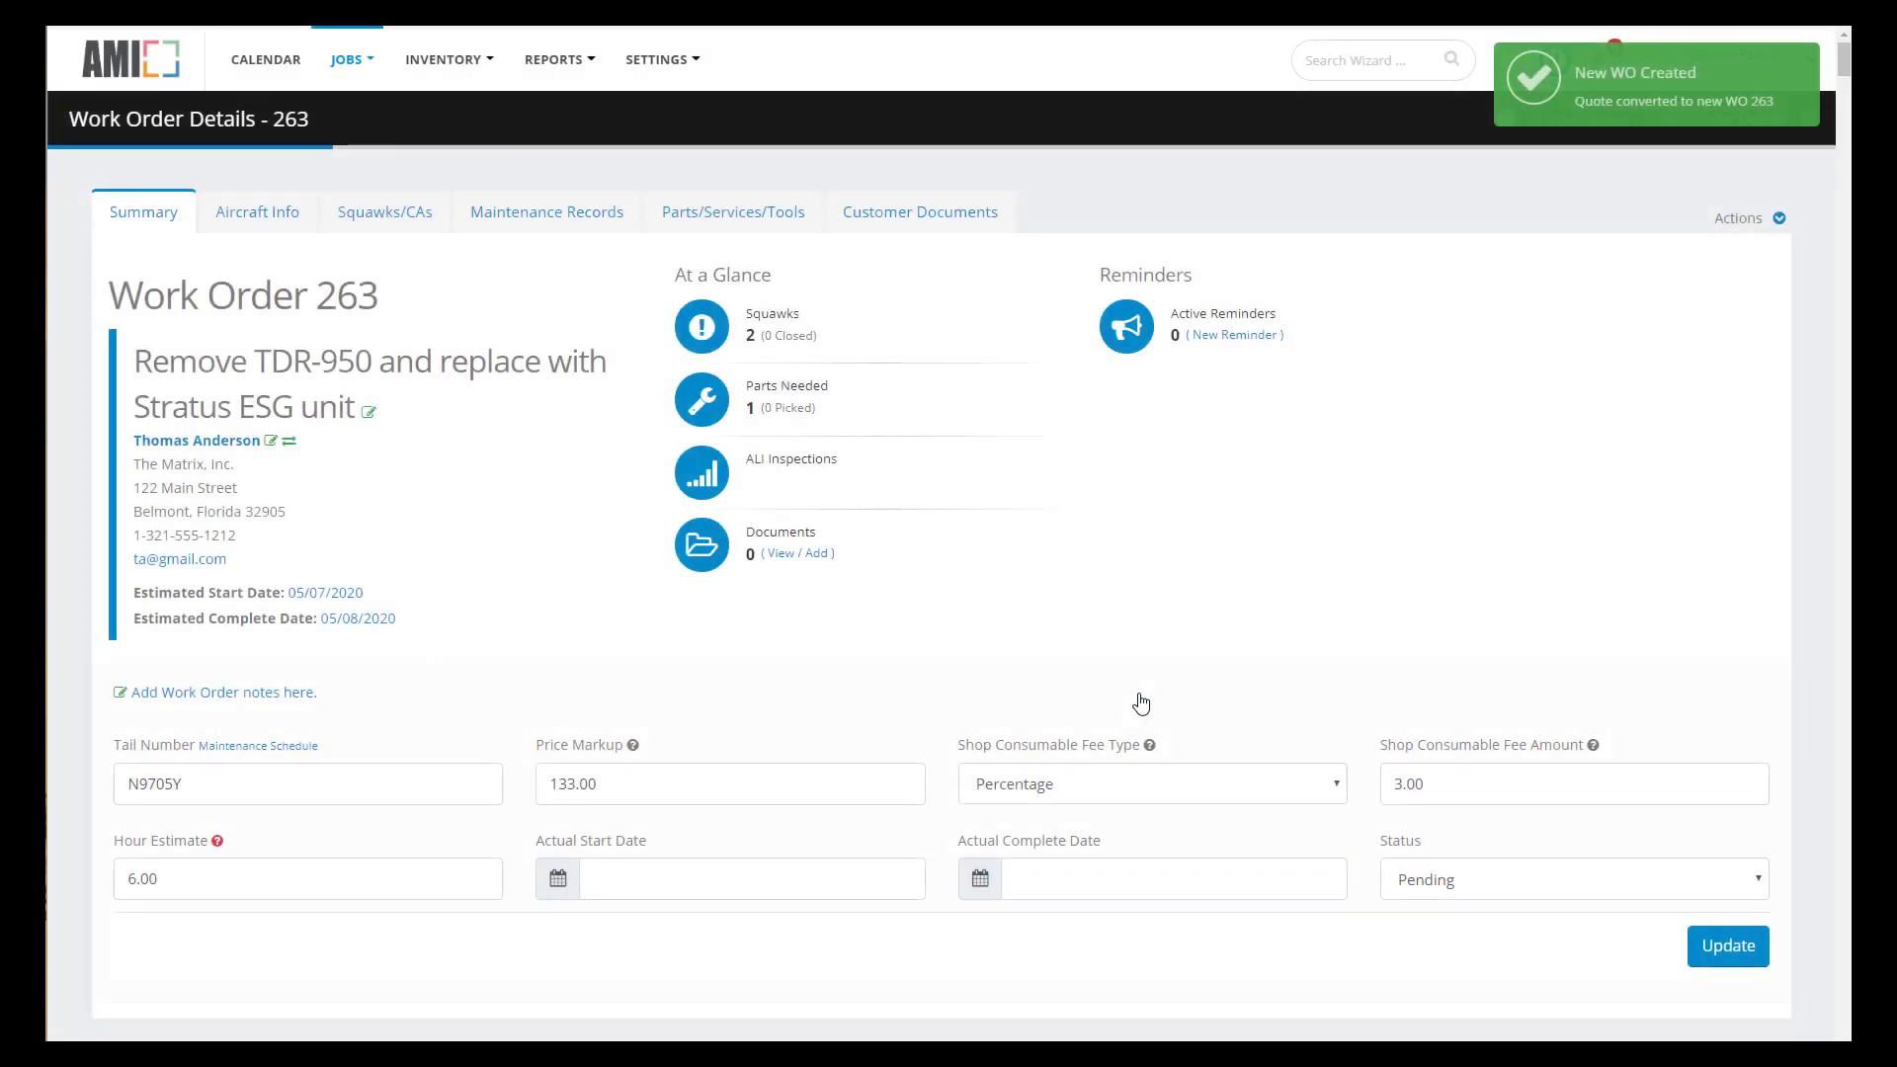
- Build the invoice worksheet and issue Invoice 263-001 with Due on Receipt terms
click(968, 219)
click(812, 300)
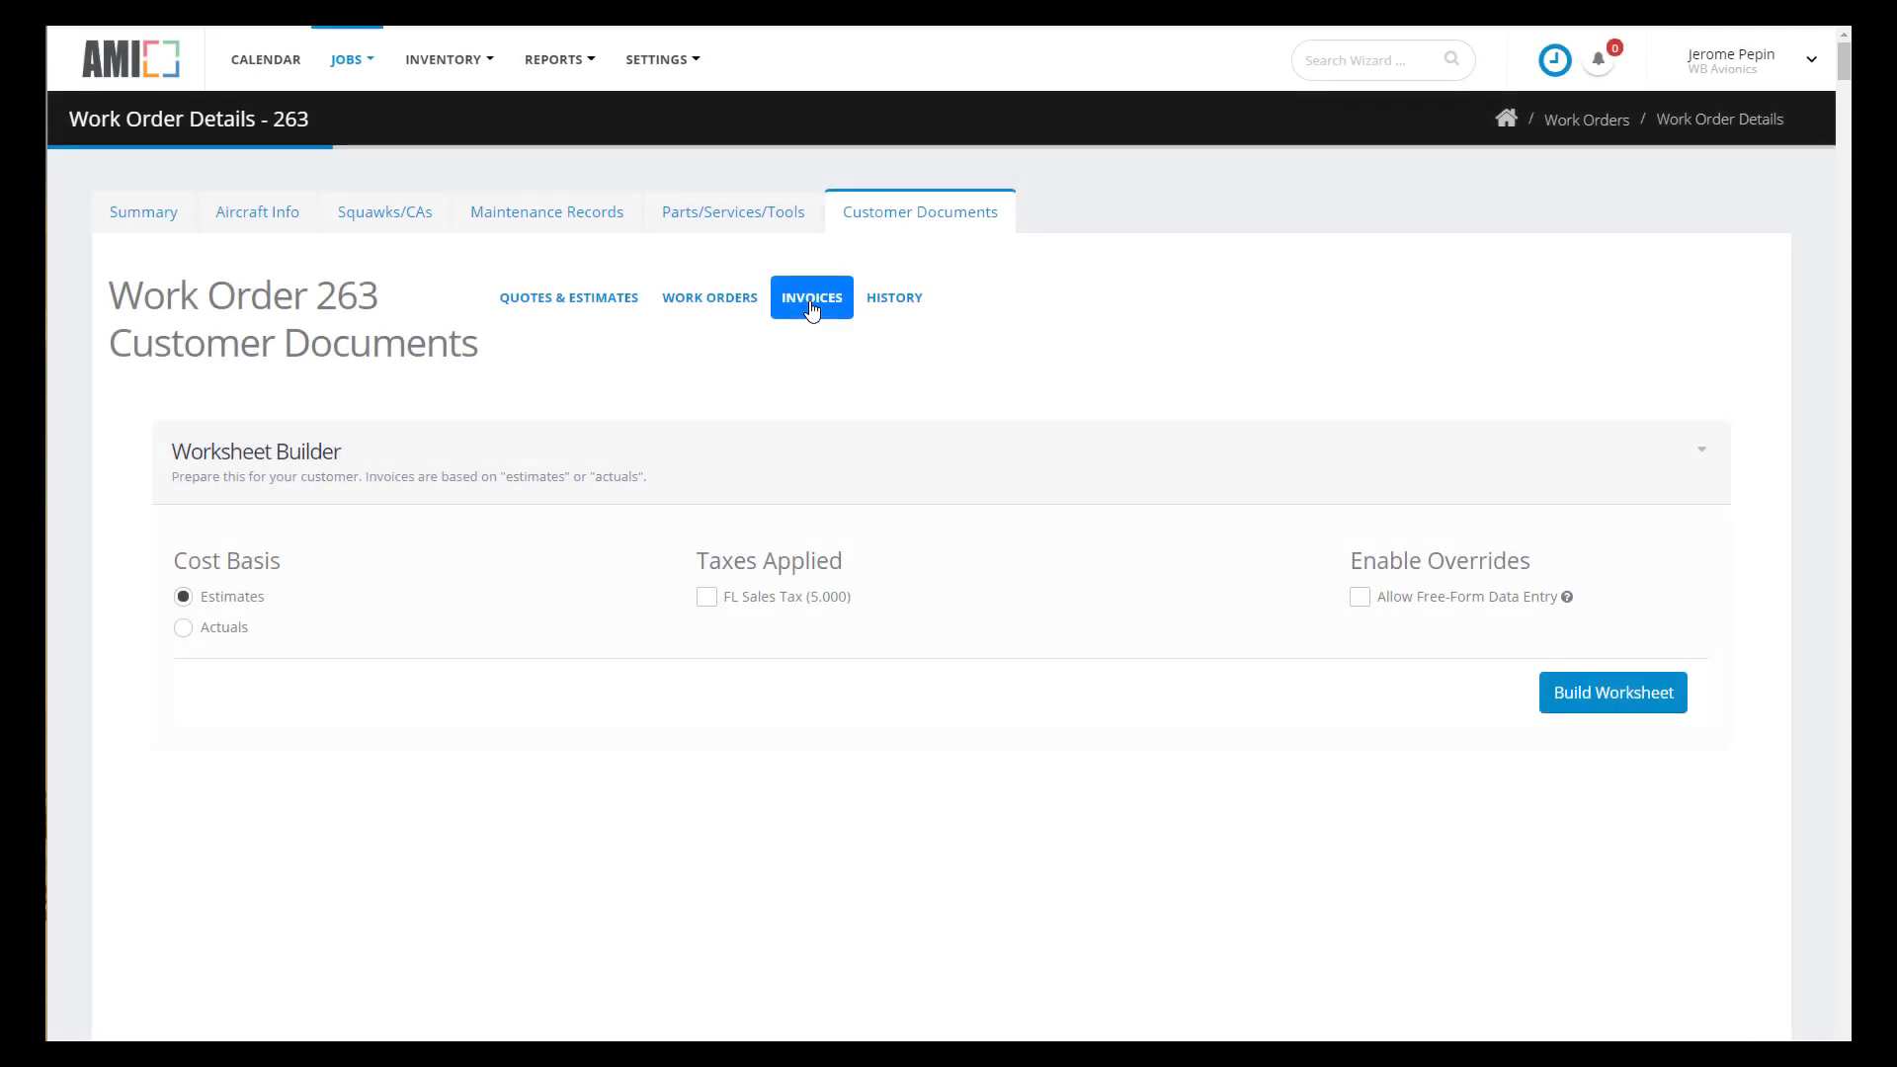
click(1635, 704)
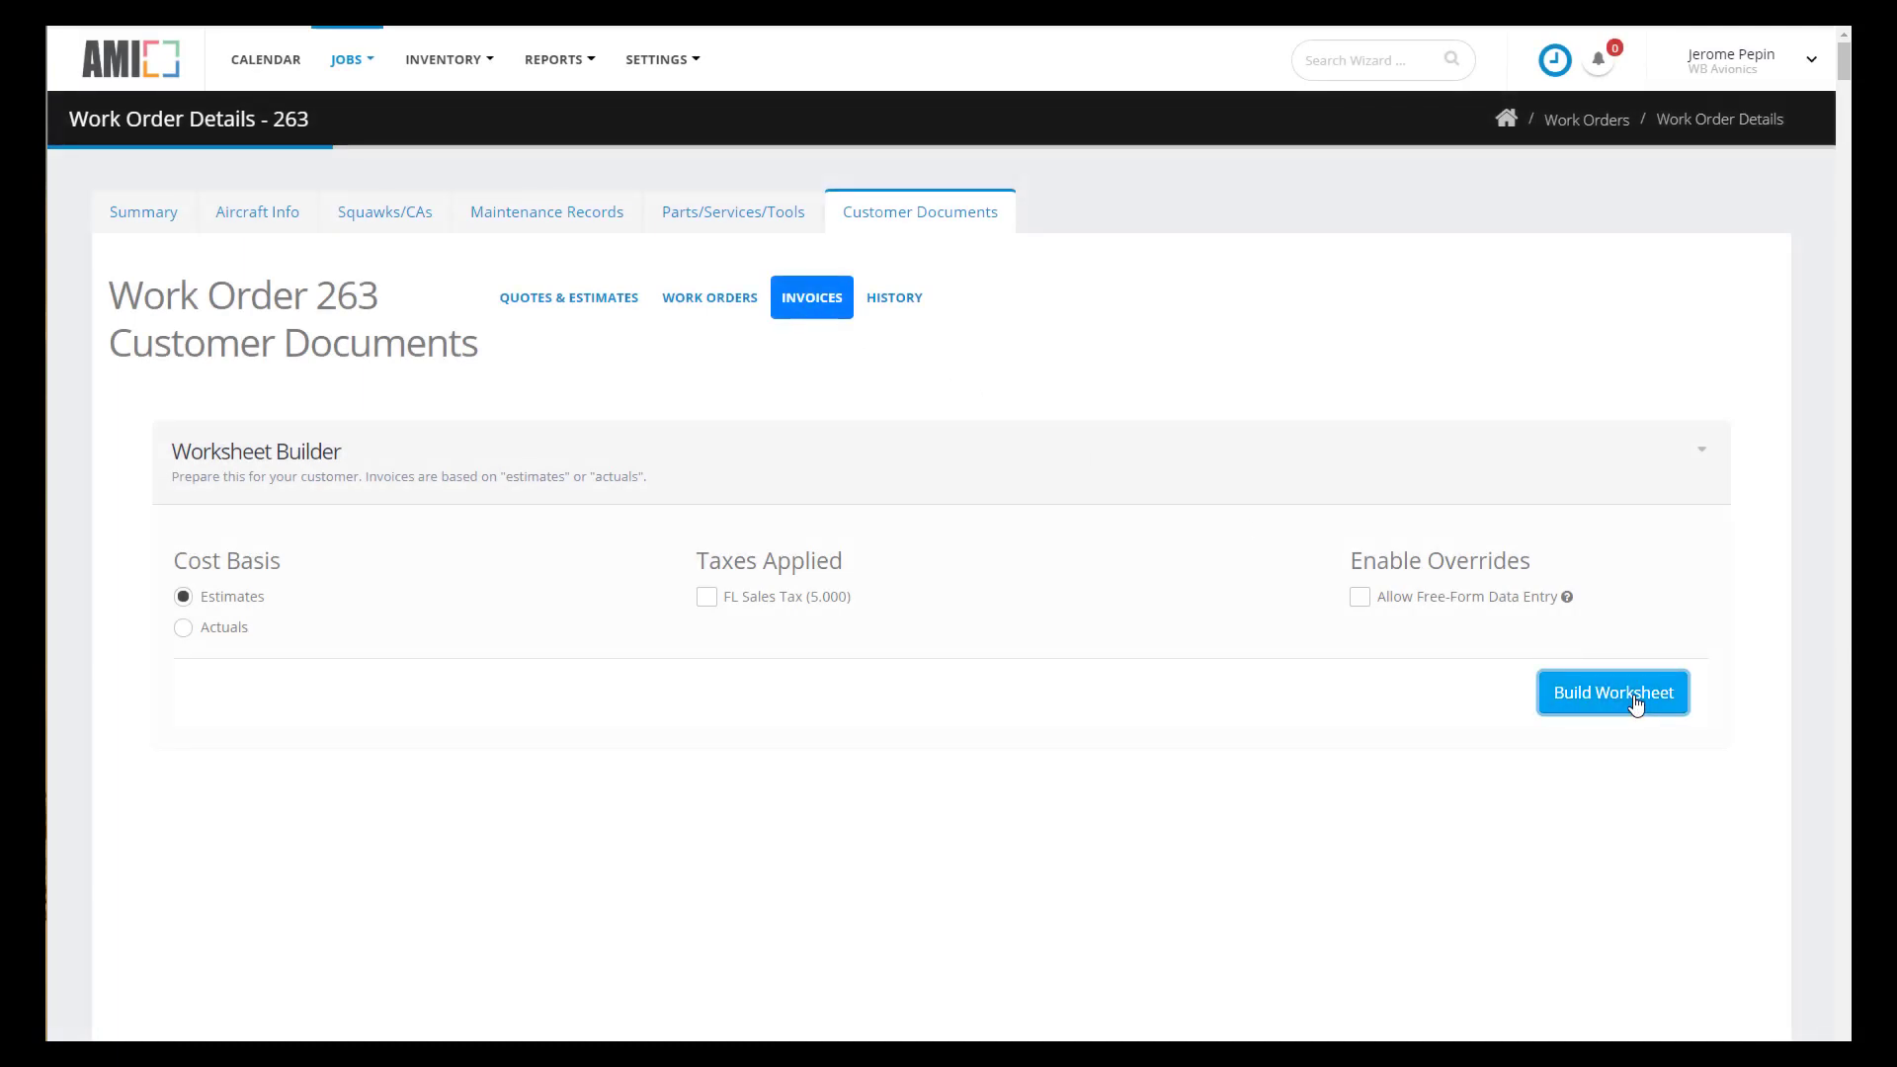
scroll(1630, 698, down, 10)
click(1625, 973)
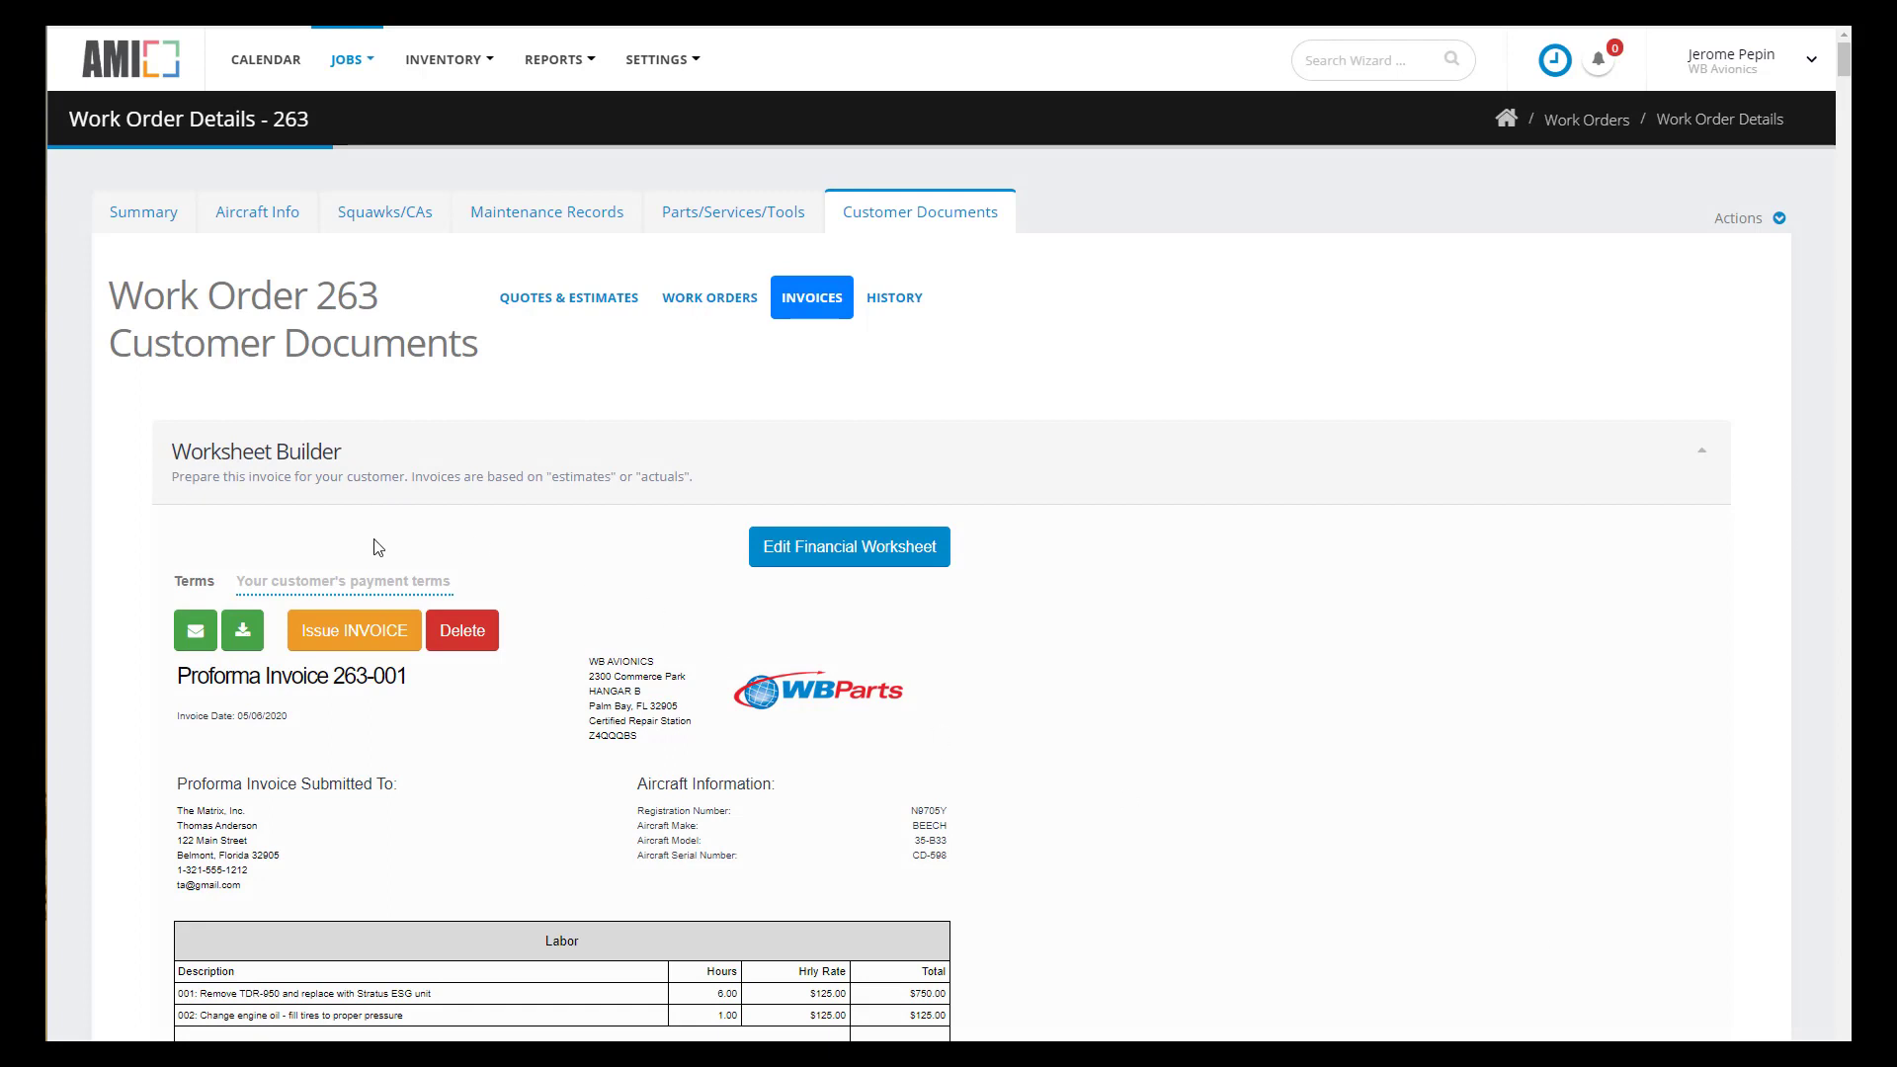
click(372, 572)
text(Due)
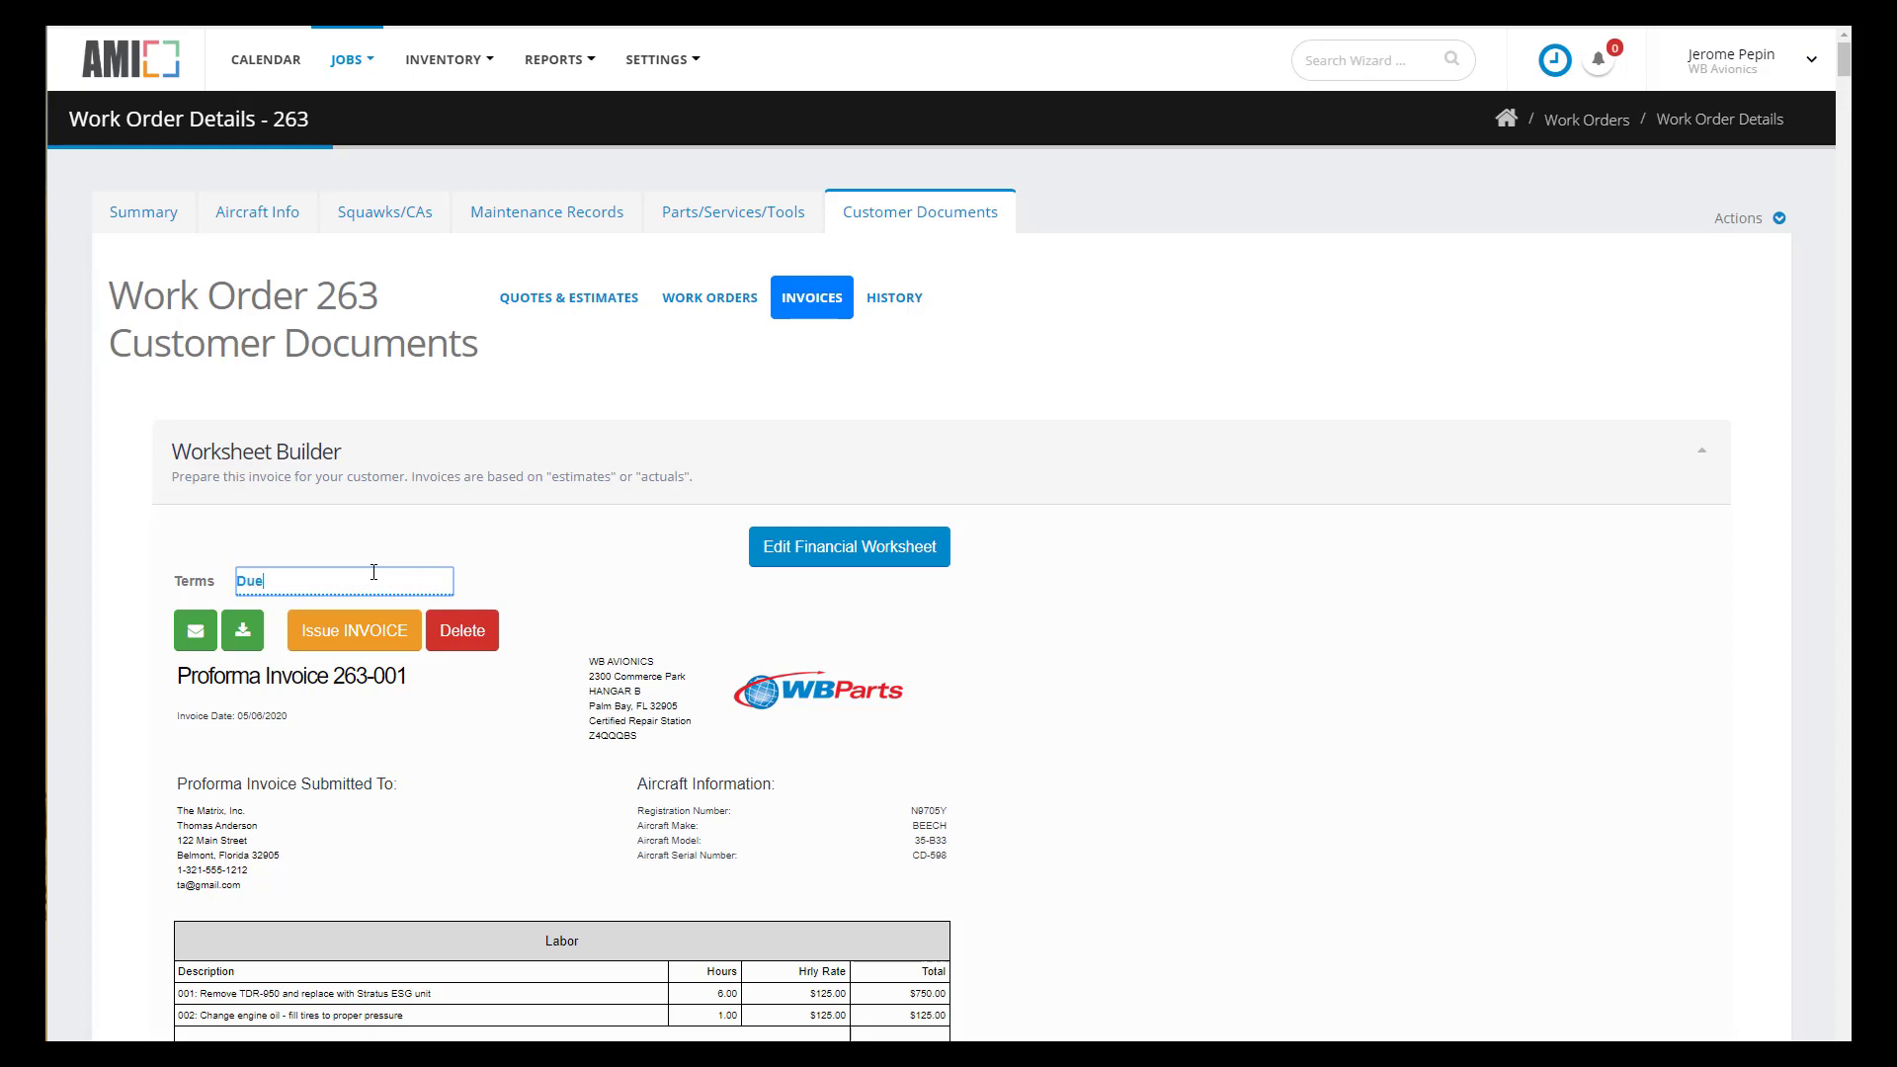
text( on Receipt)
click(367, 637)
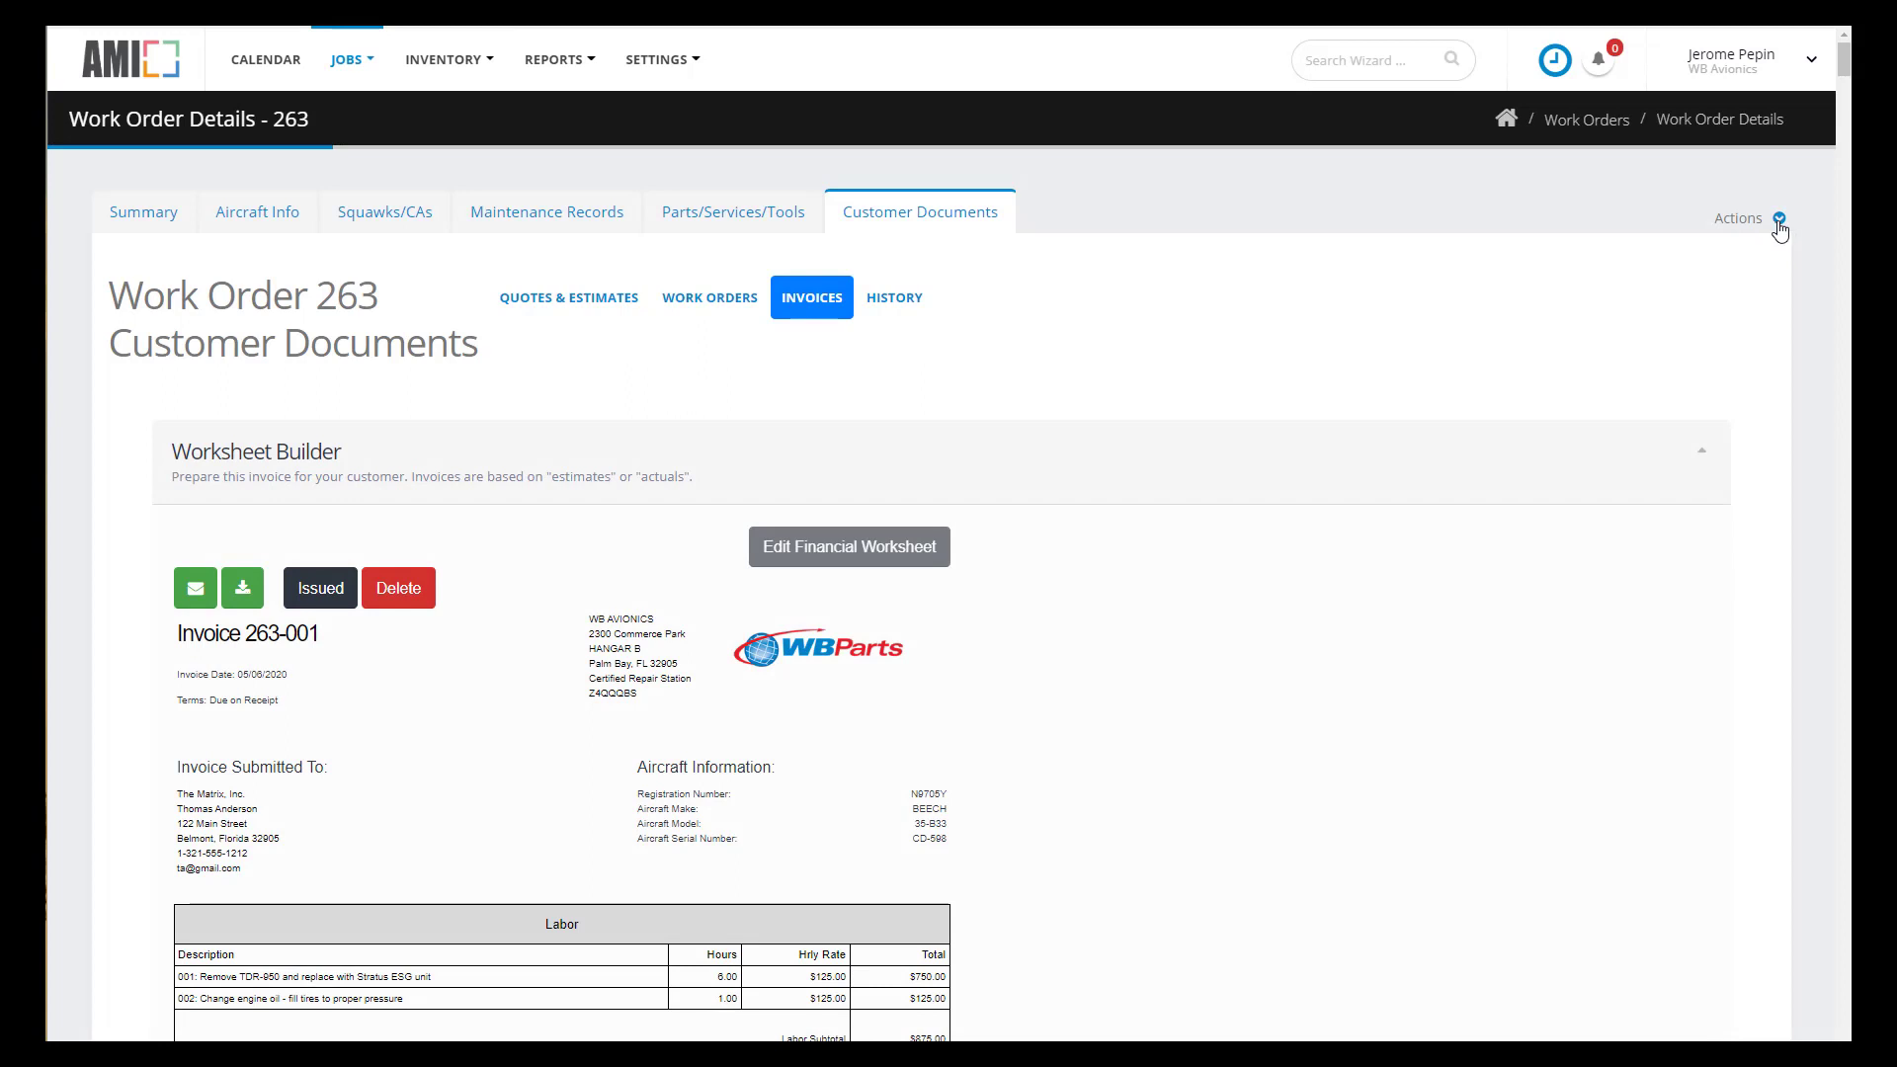
- Record a $3,471.10 payment on Invoice 263-001, described as paid in full by check
click(1779, 221)
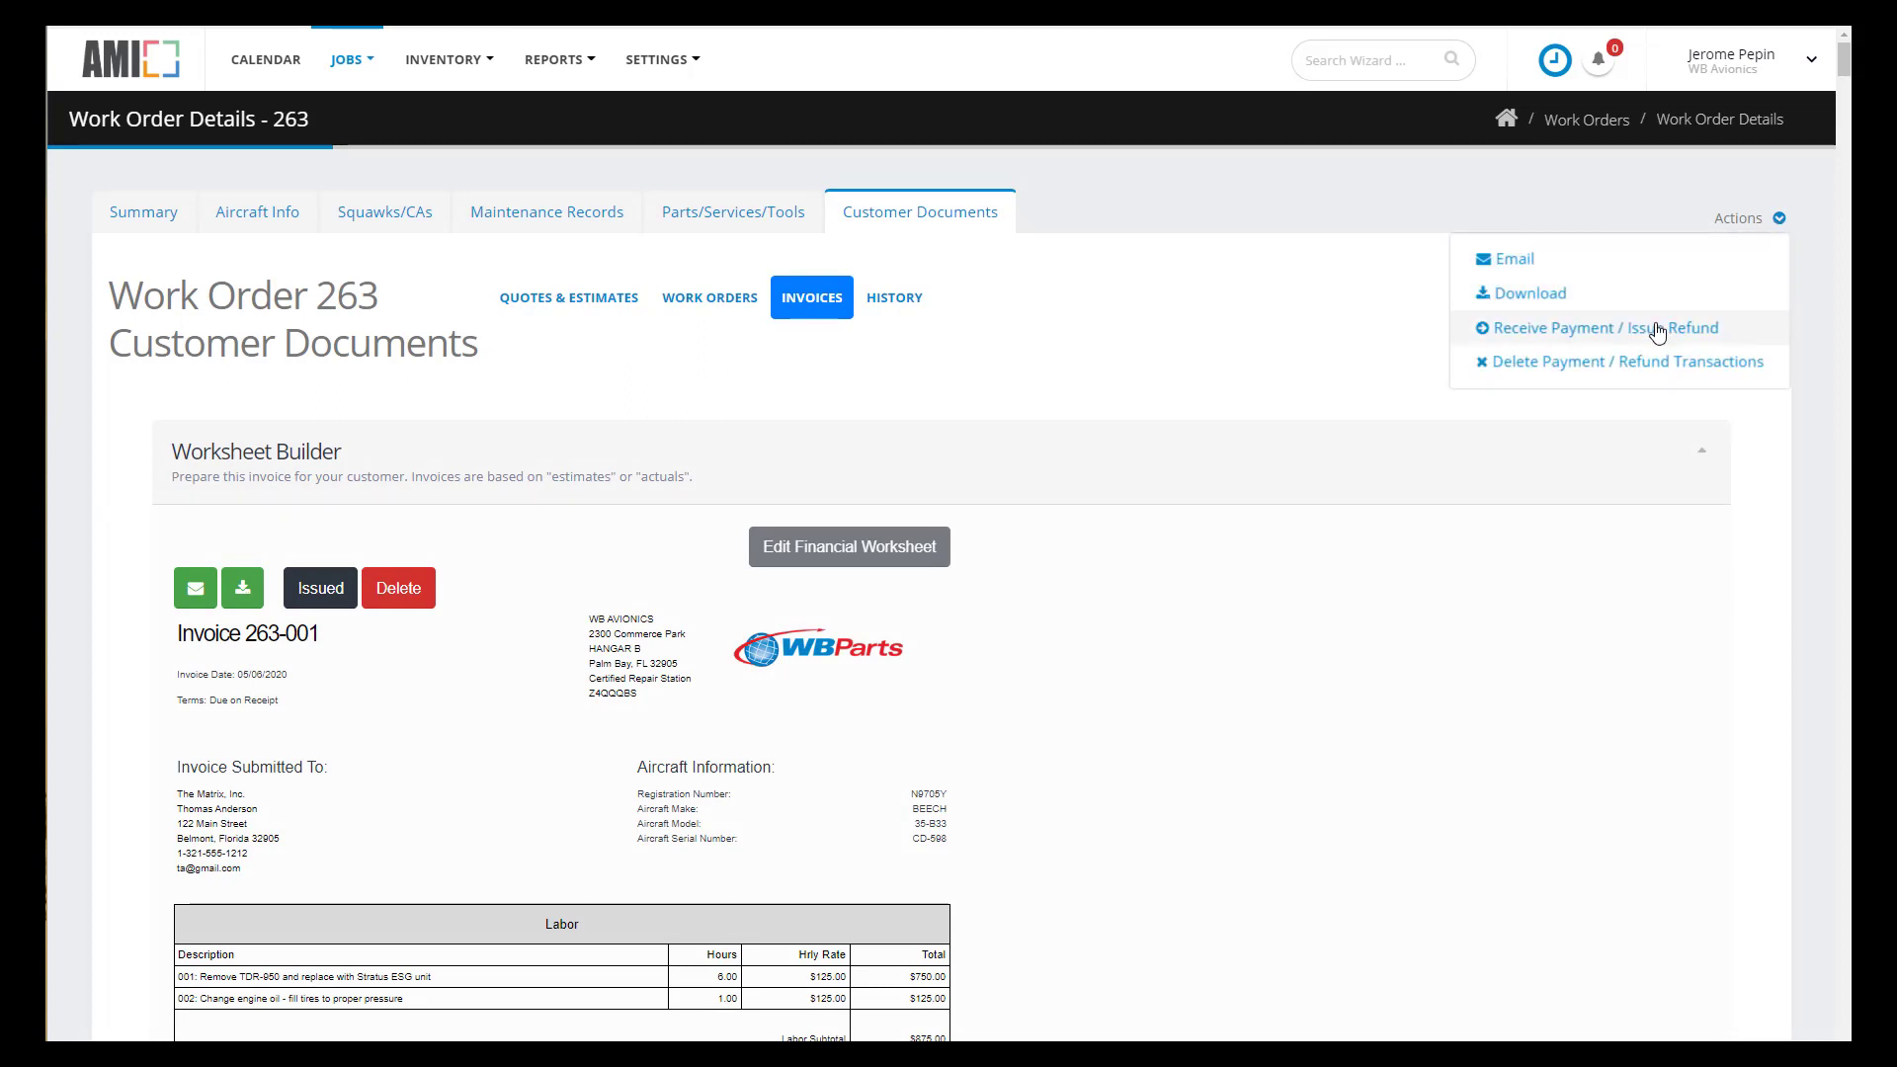
click(1579, 336)
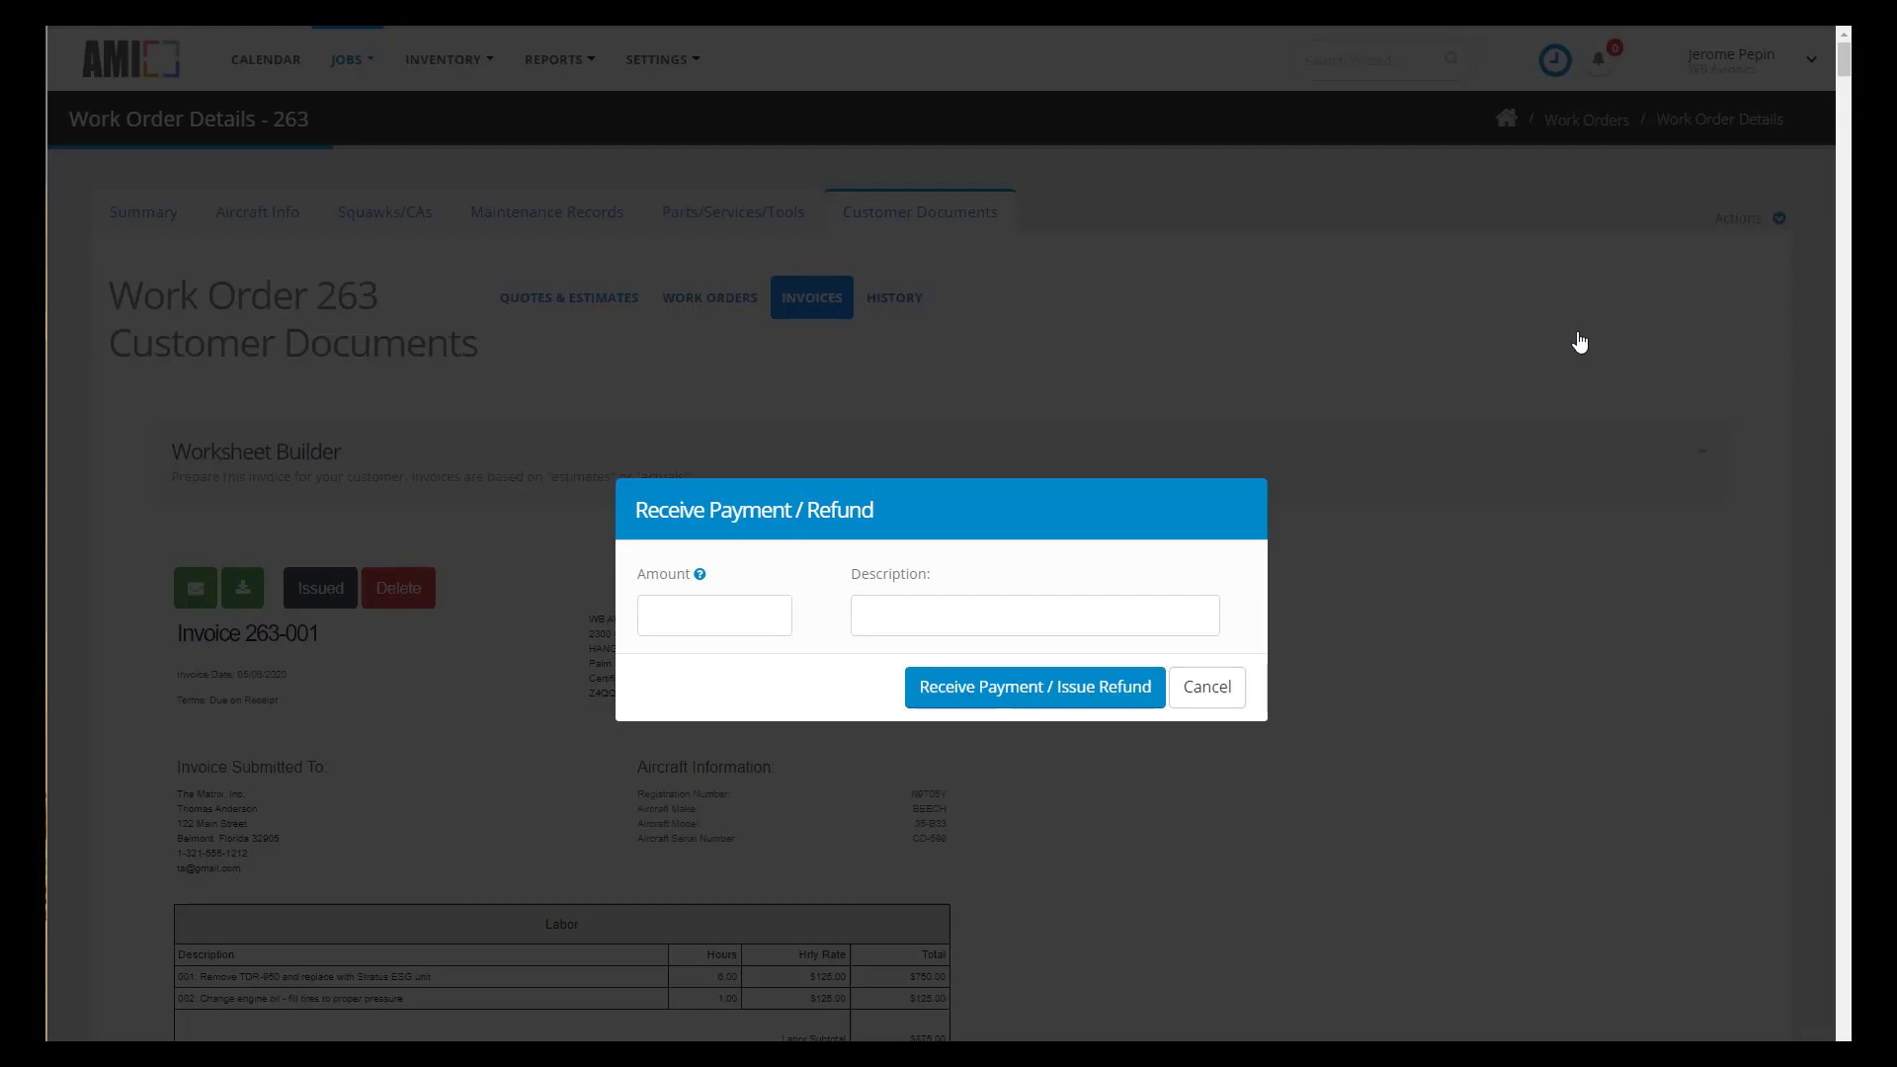
click(718, 617)
text(3471.10)
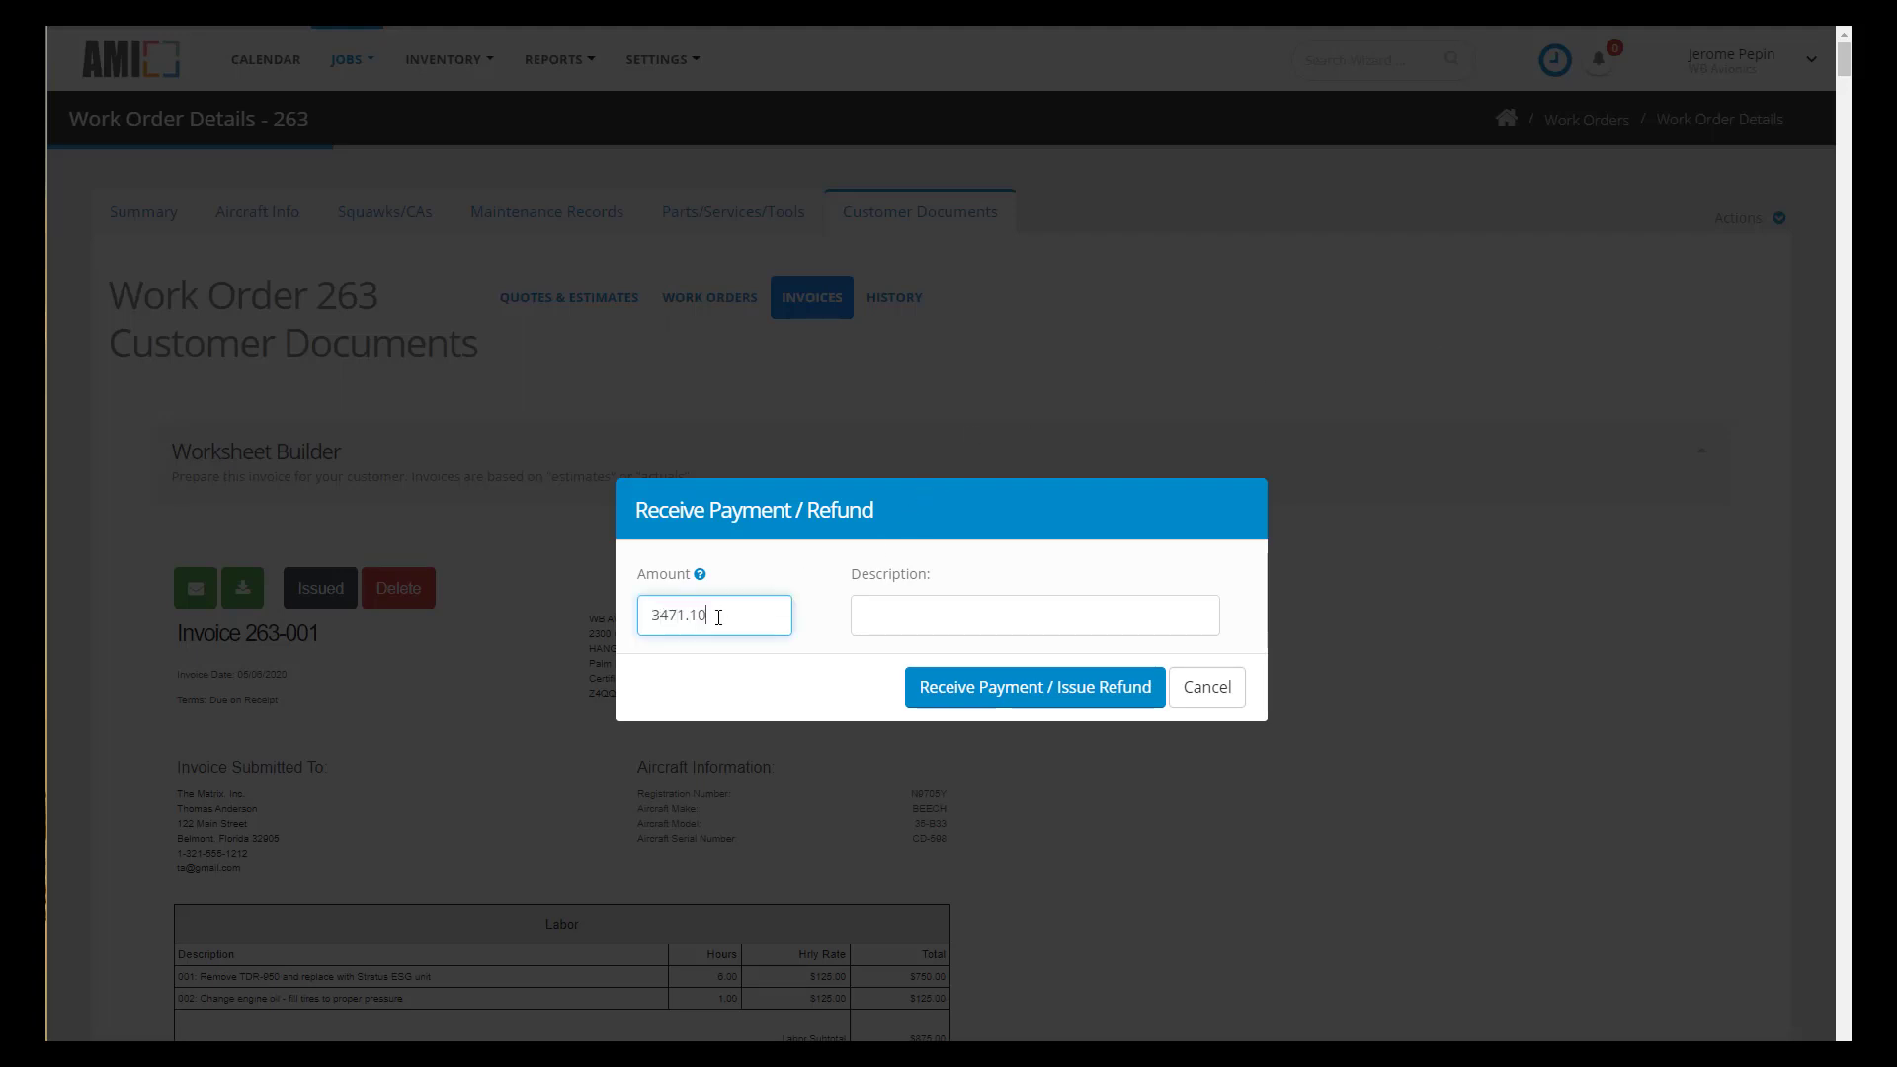
key(Tab)
text(Paid in full -check # 1345)
click(1097, 689)
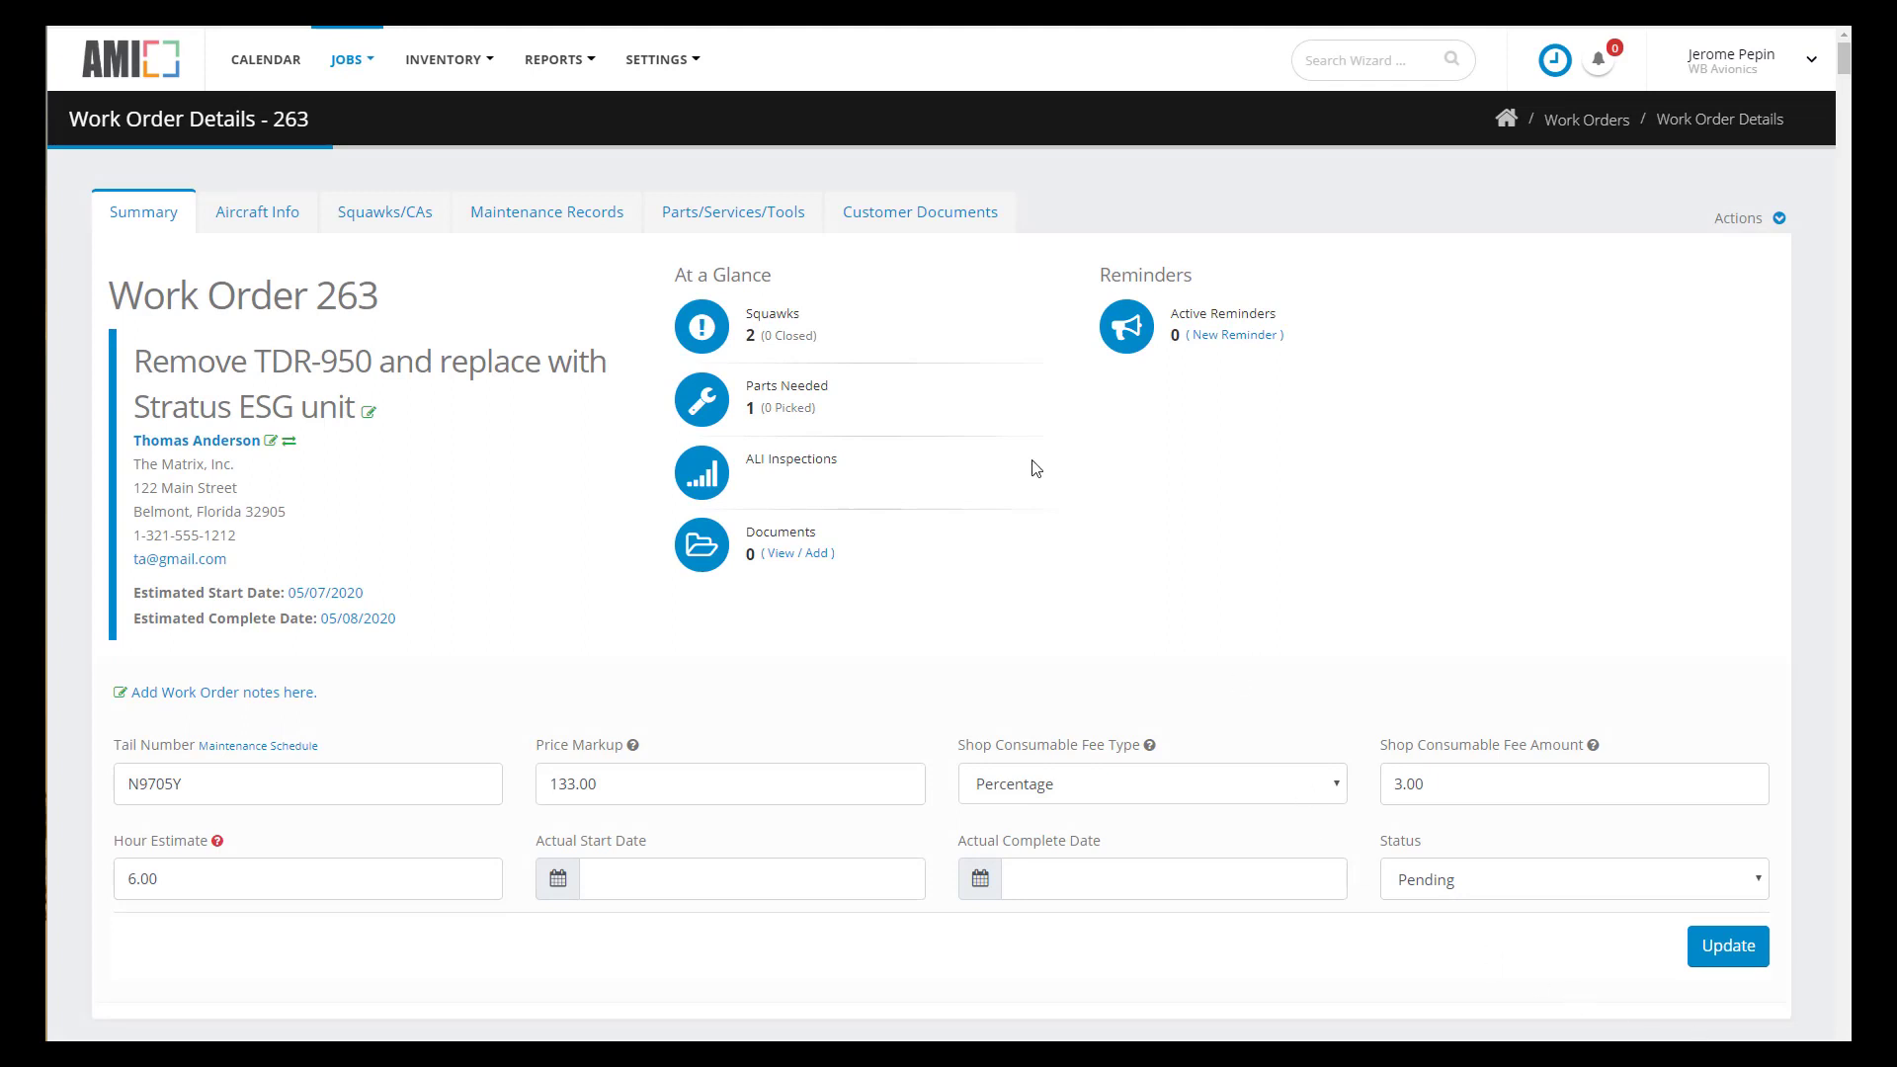
- Display Work Order 263's document history from its Customer Documents tab
click(944, 218)
click(897, 299)
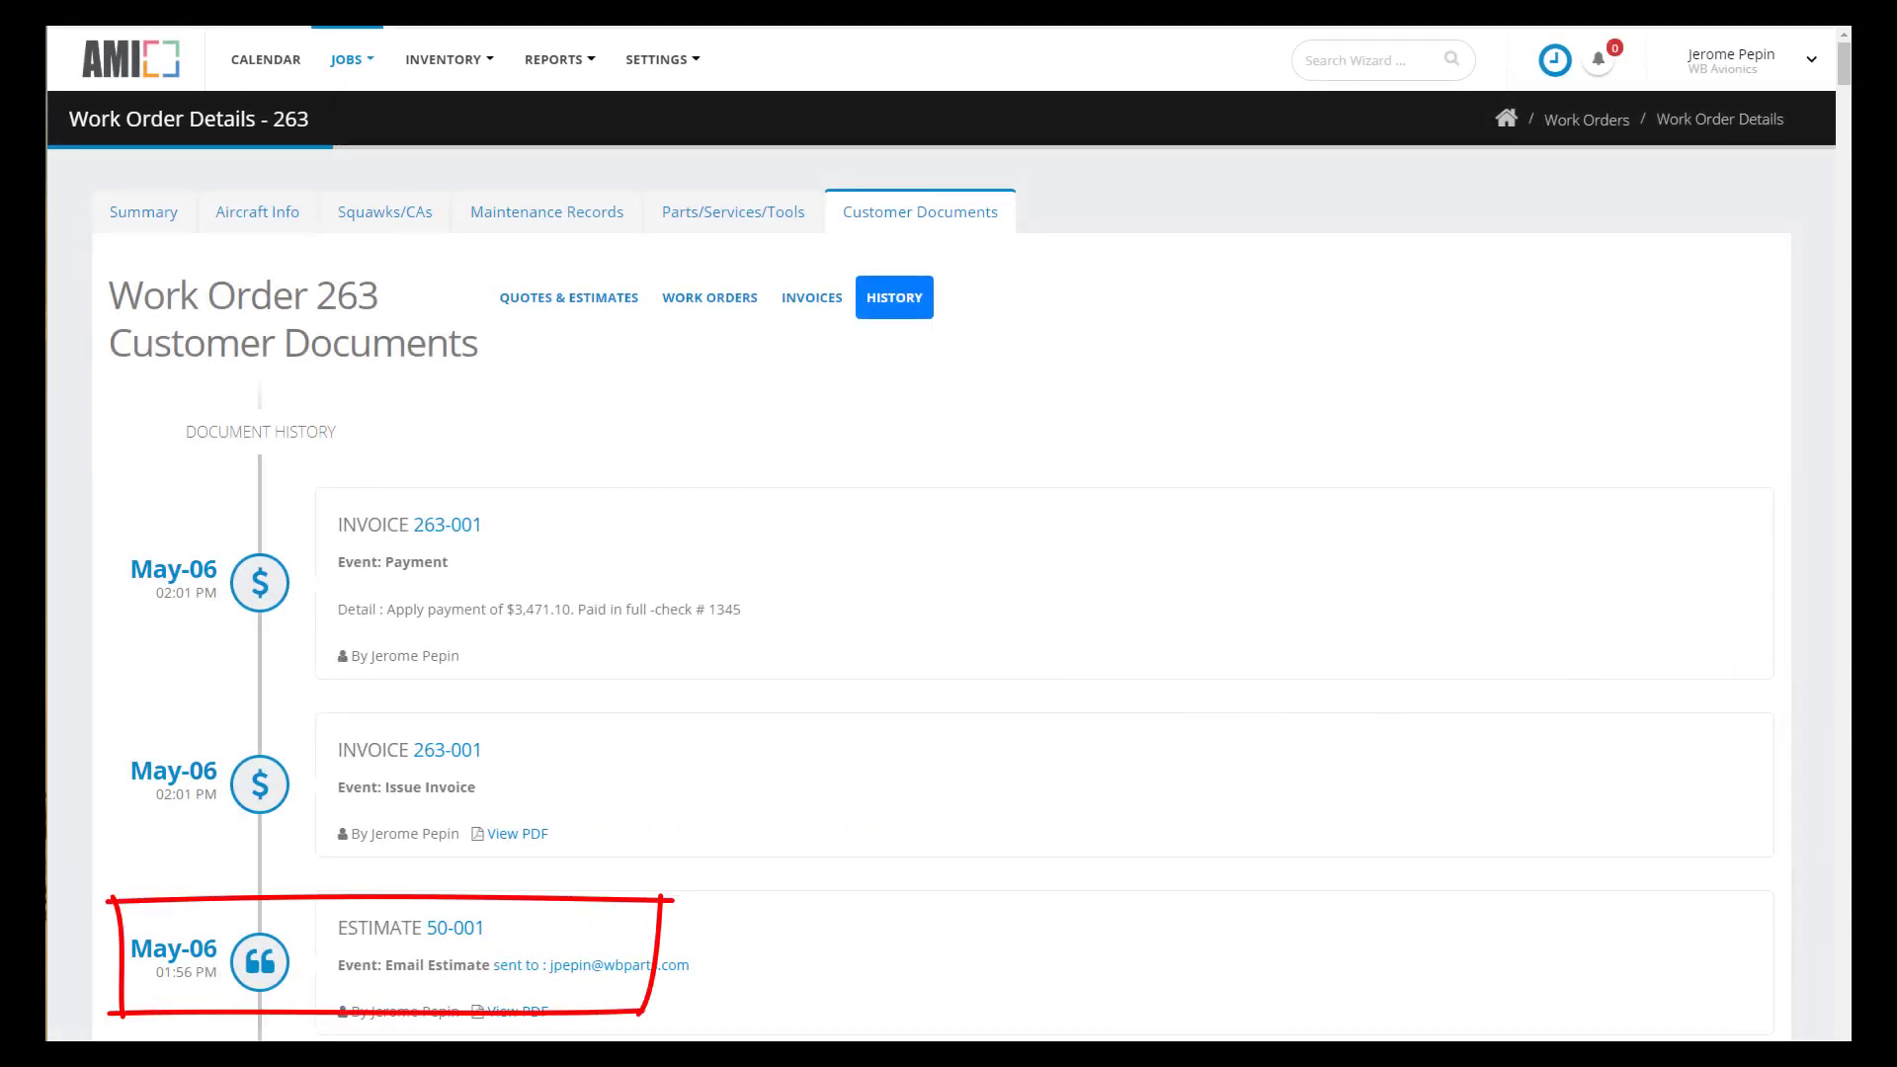
click(724, 222)
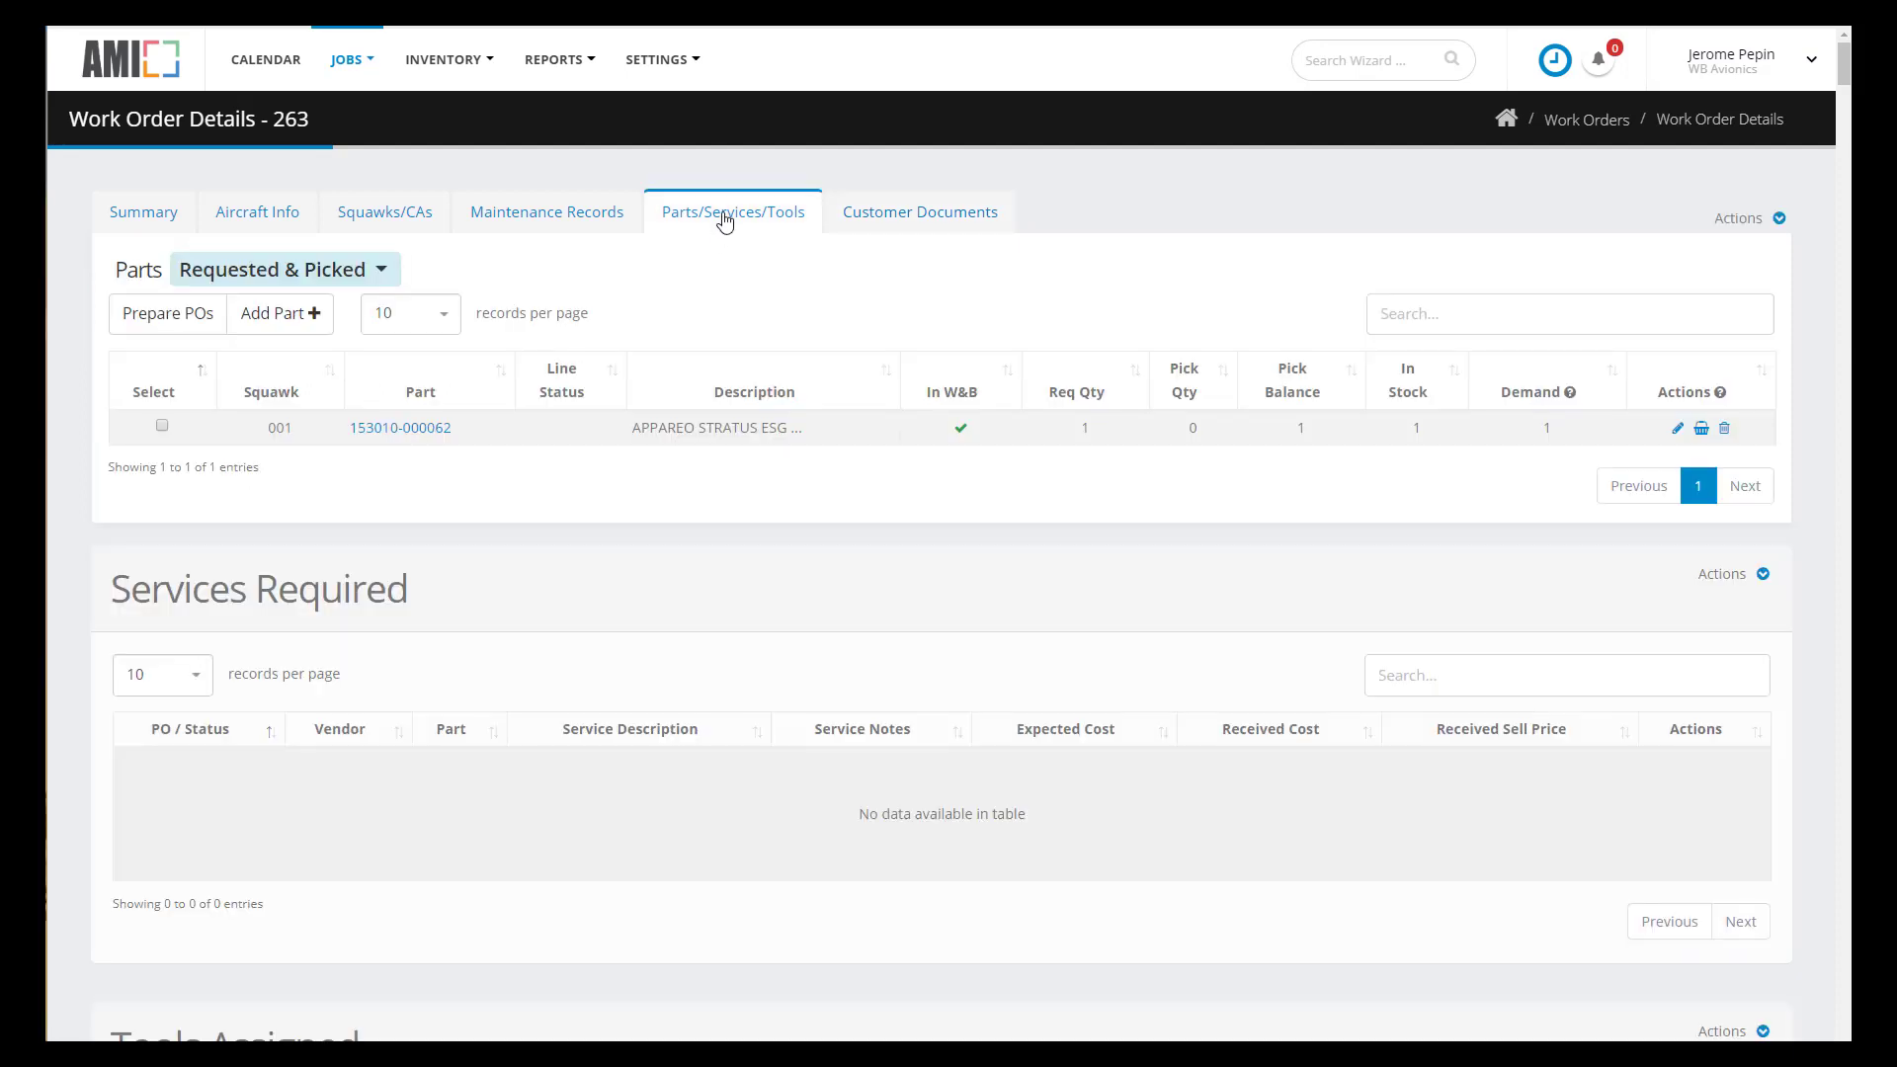
click(1701, 429)
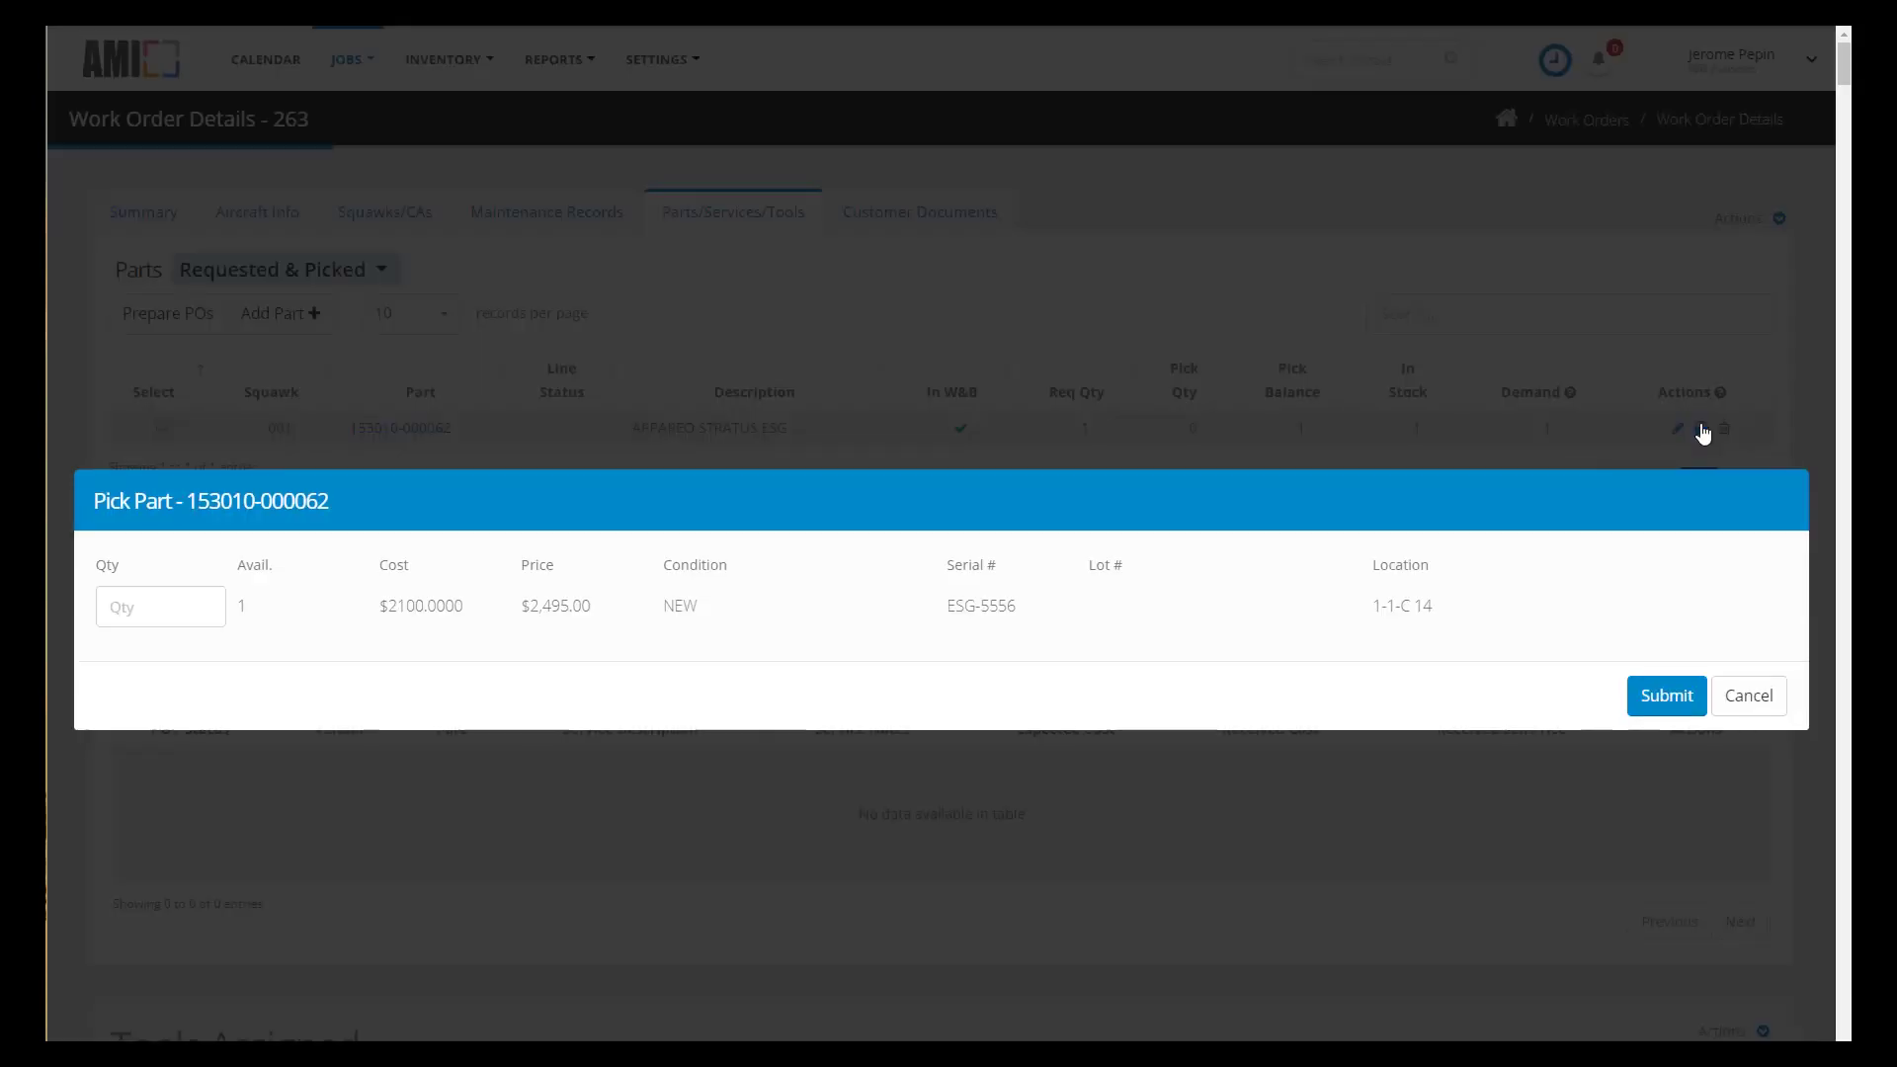
click(158, 603)
text(1)
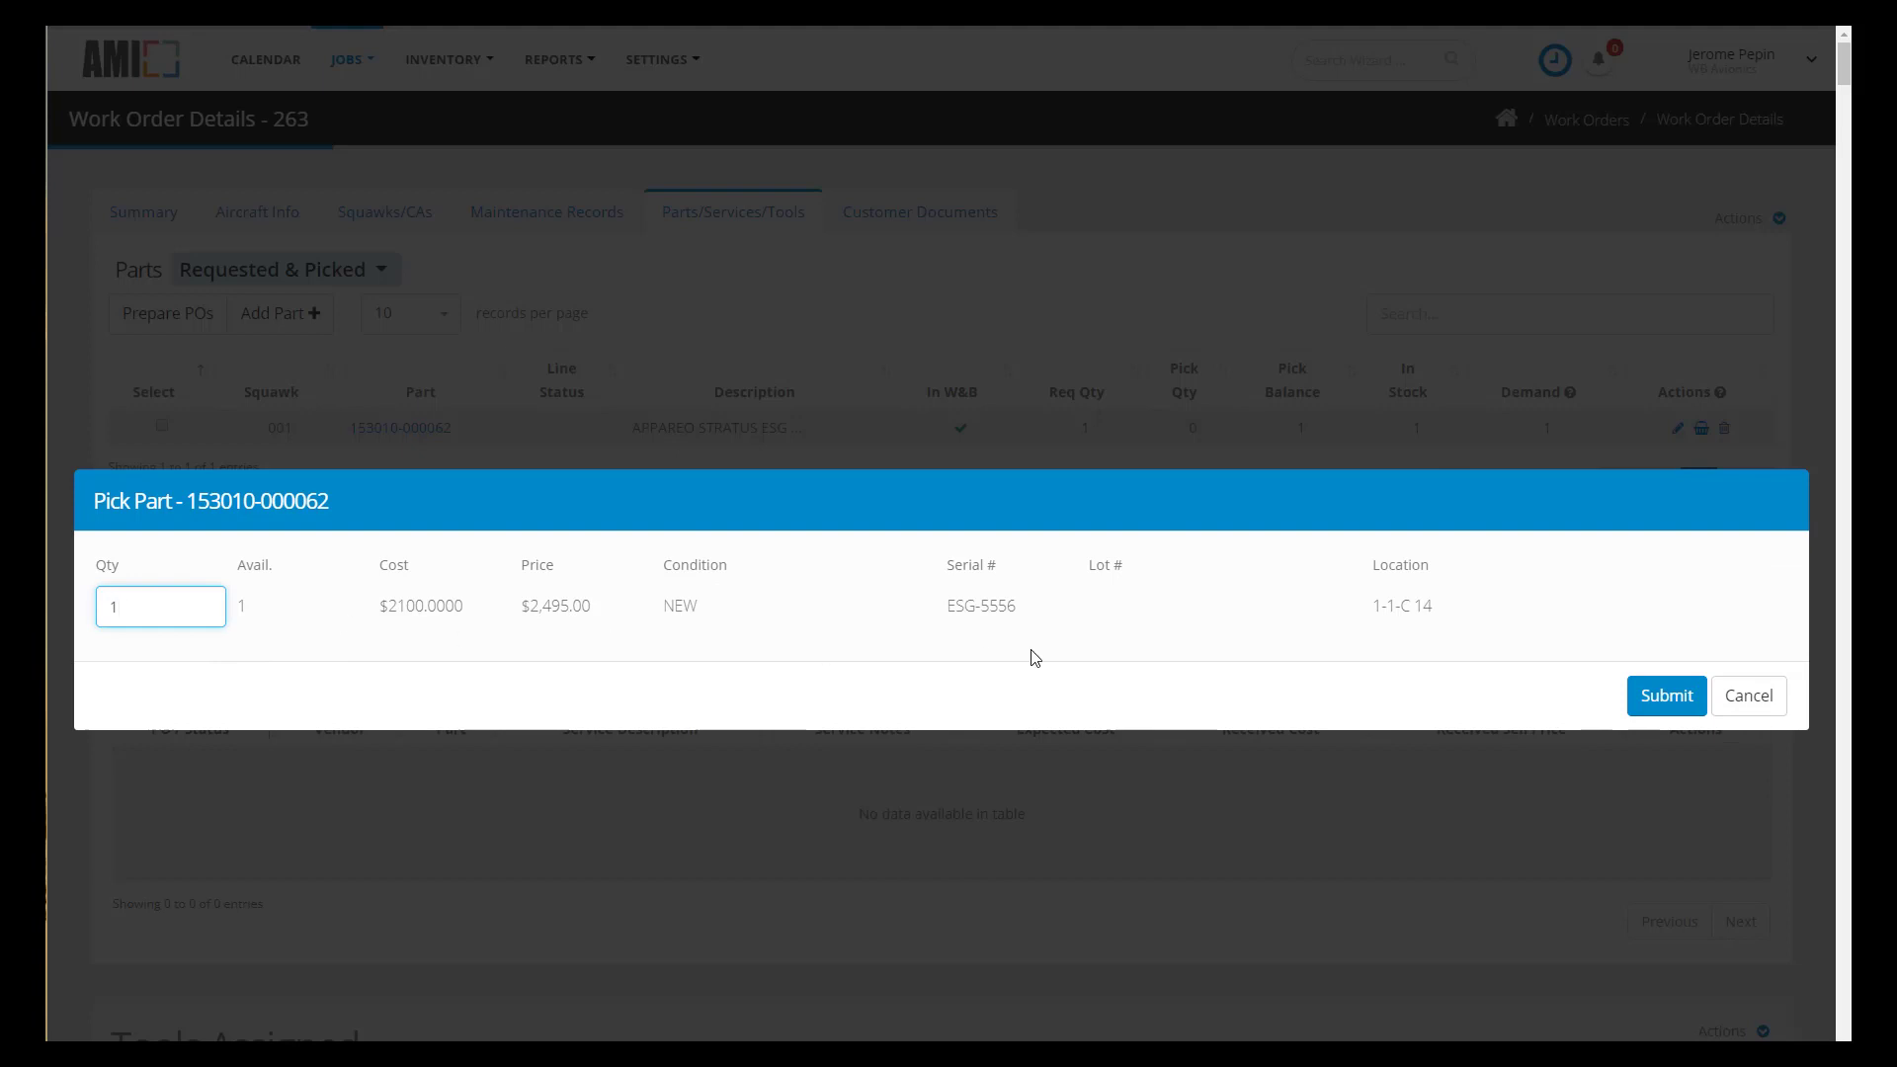
click(1662, 702)
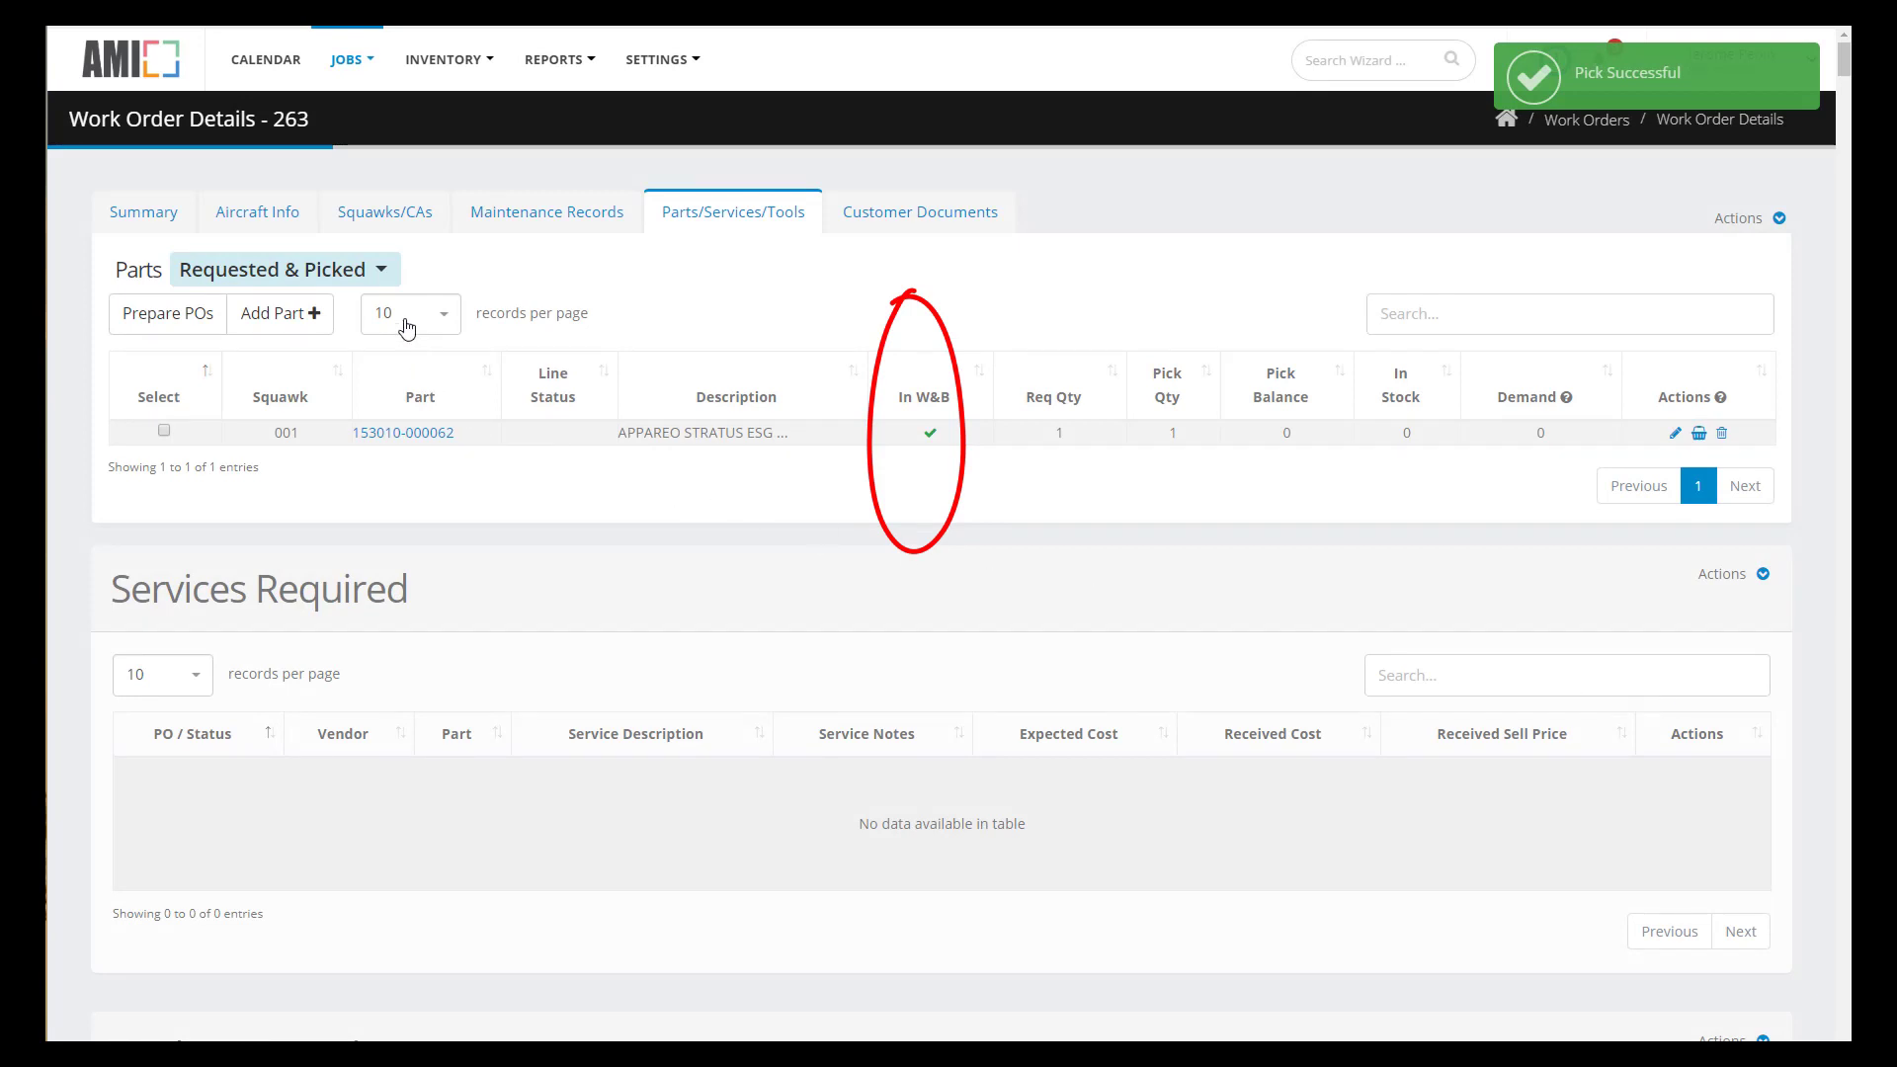
click(385, 277)
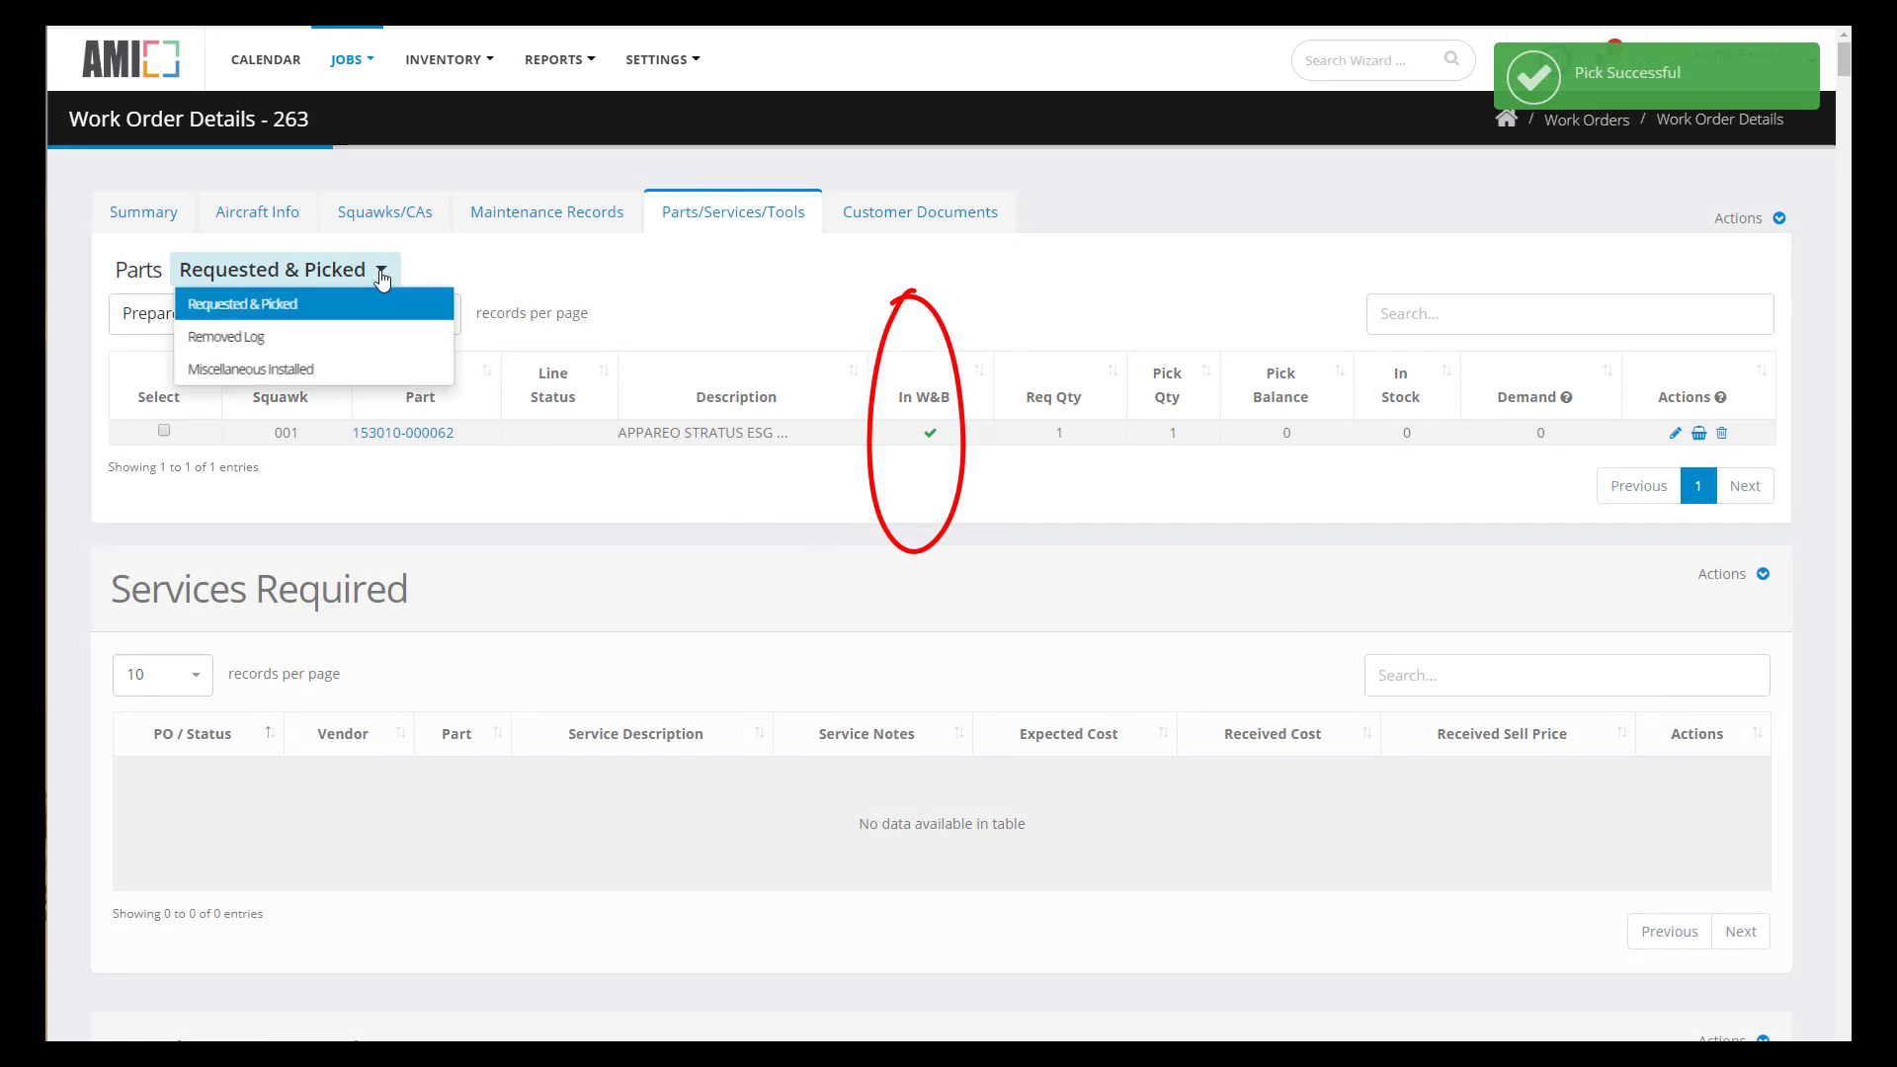
click(253, 338)
click(170, 320)
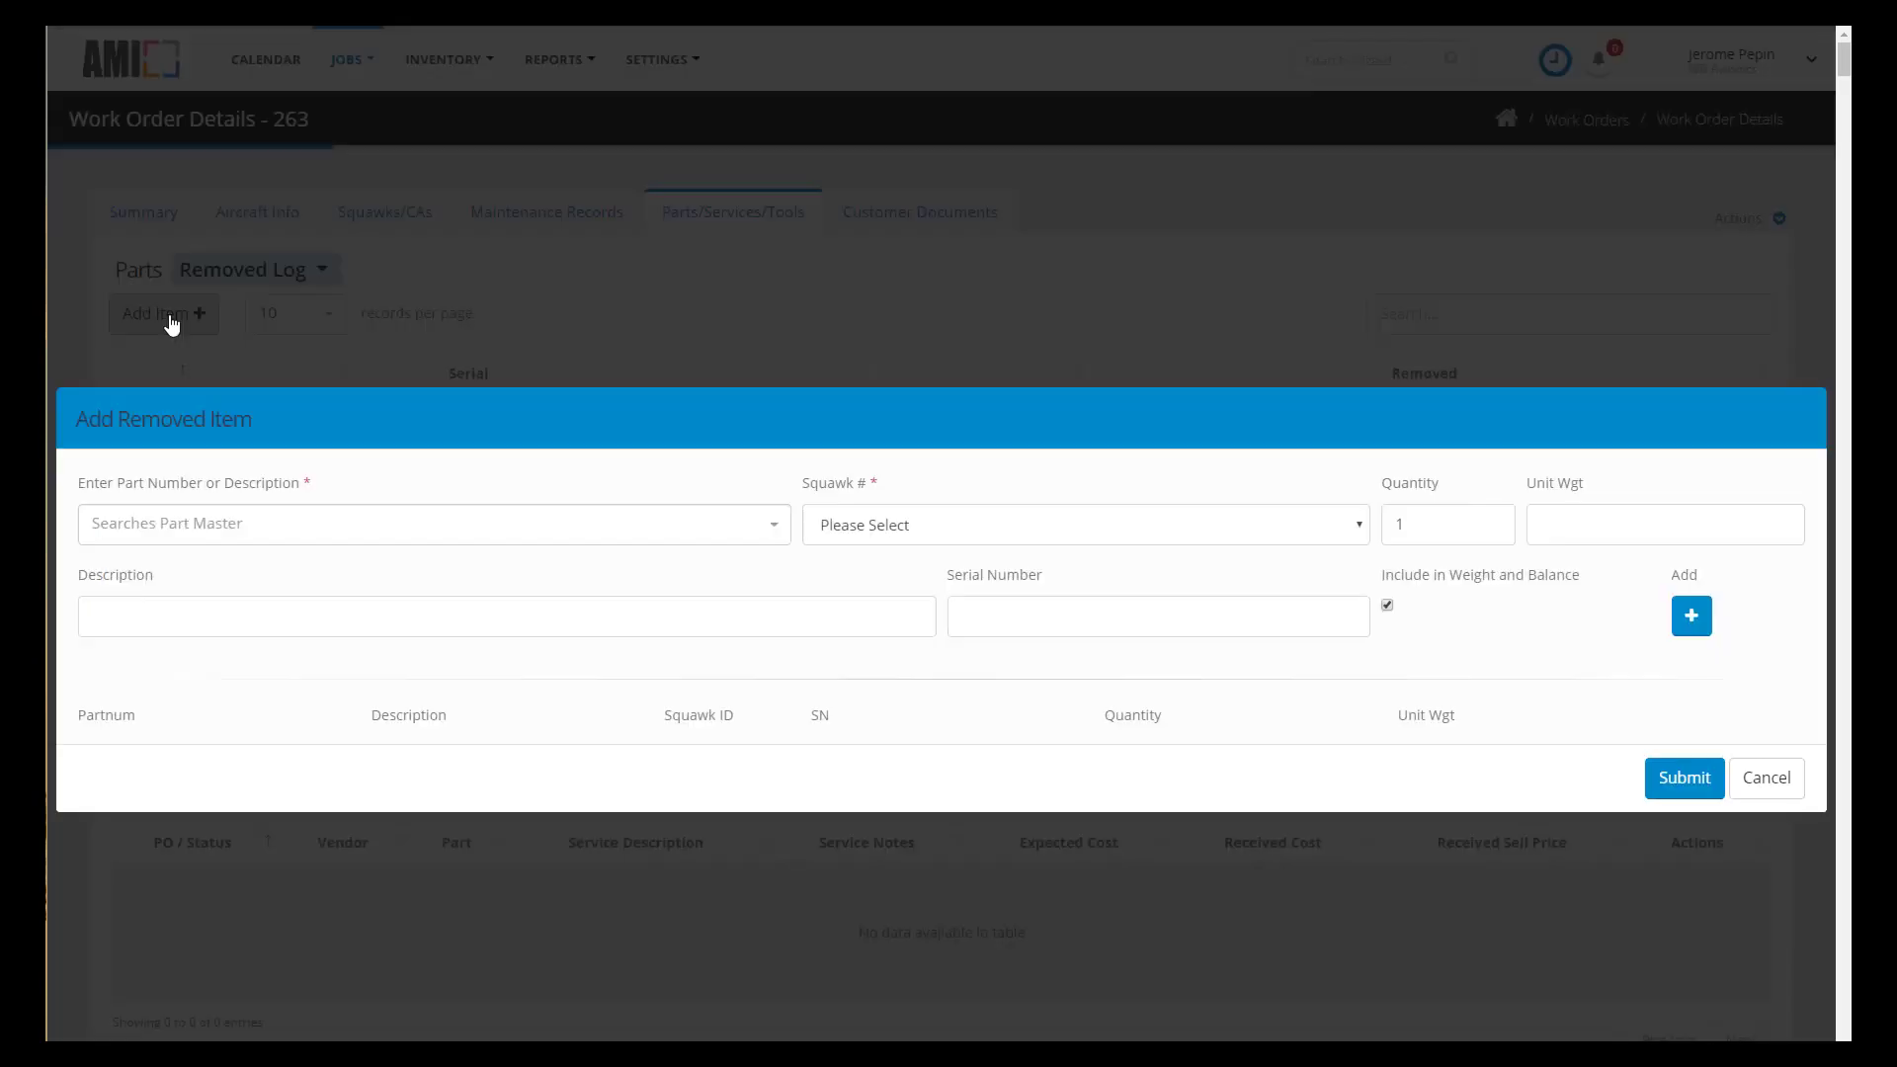
click(237, 537)
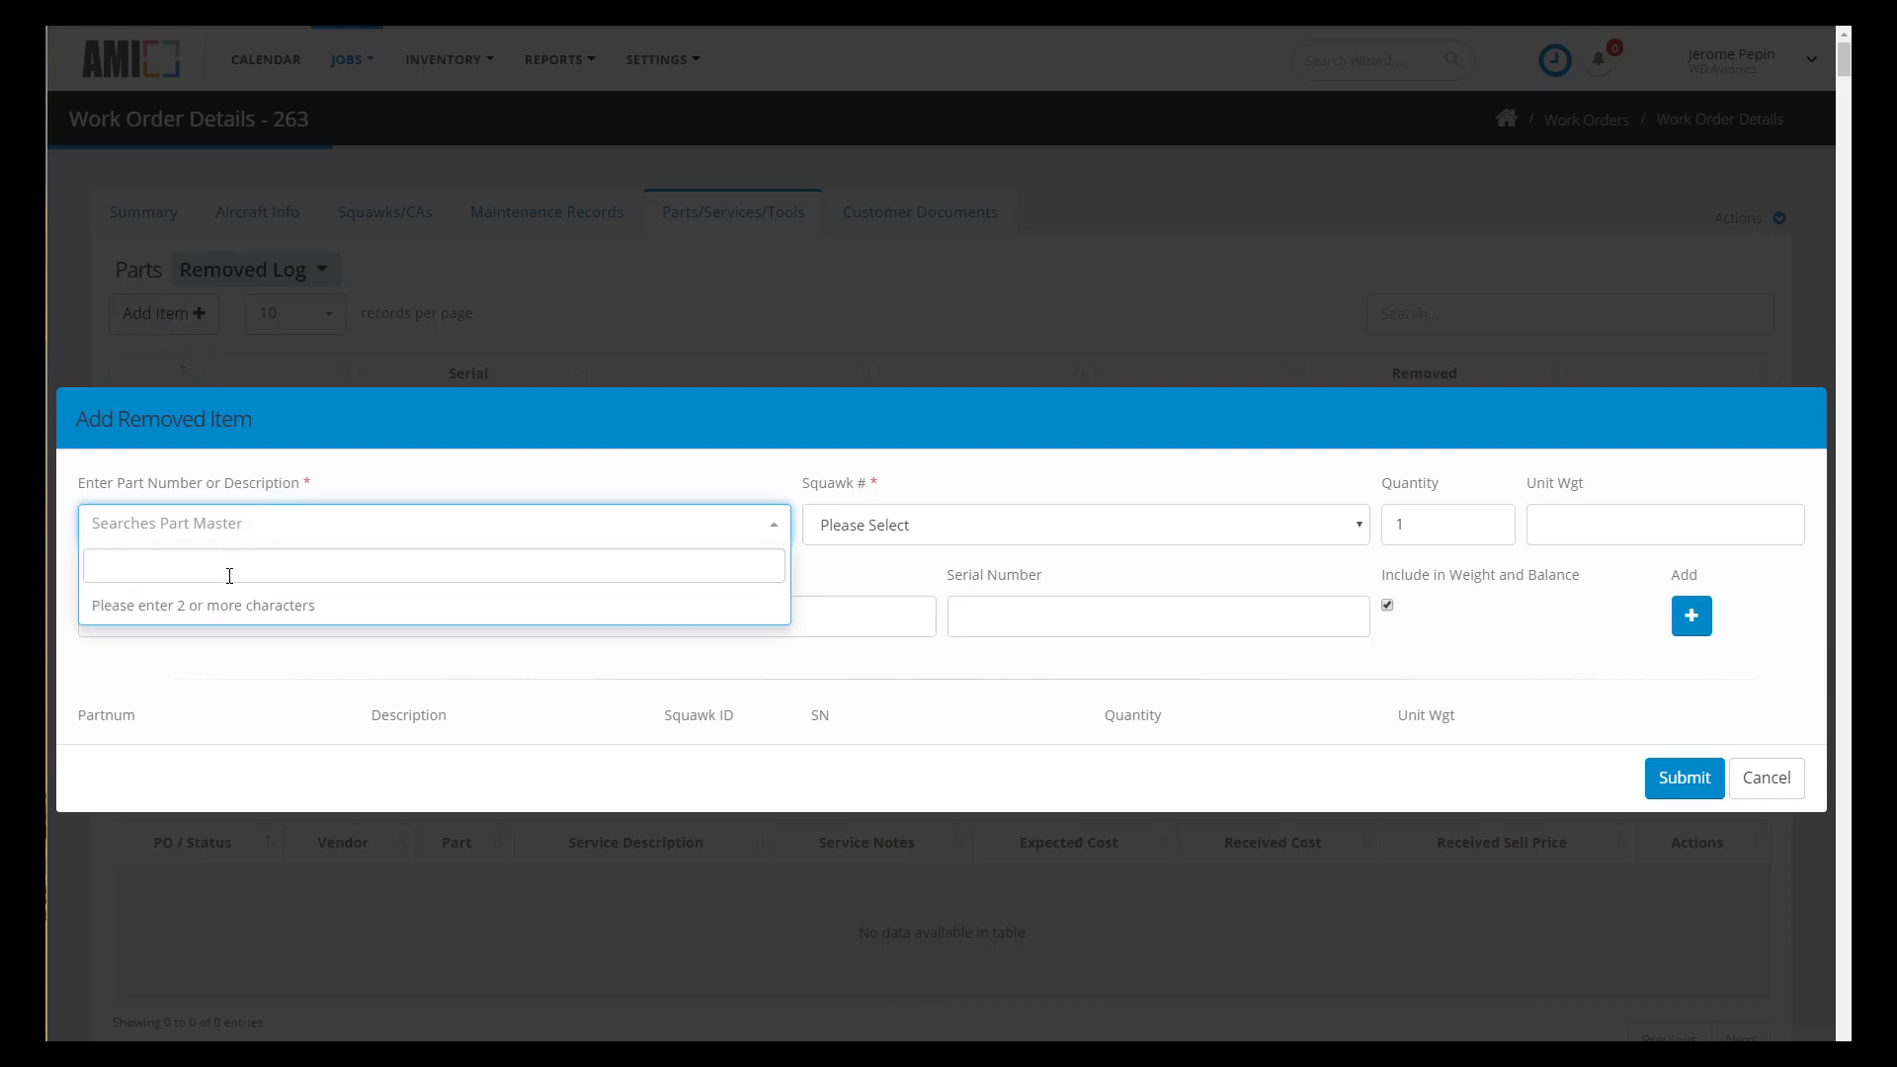
text(tdr)
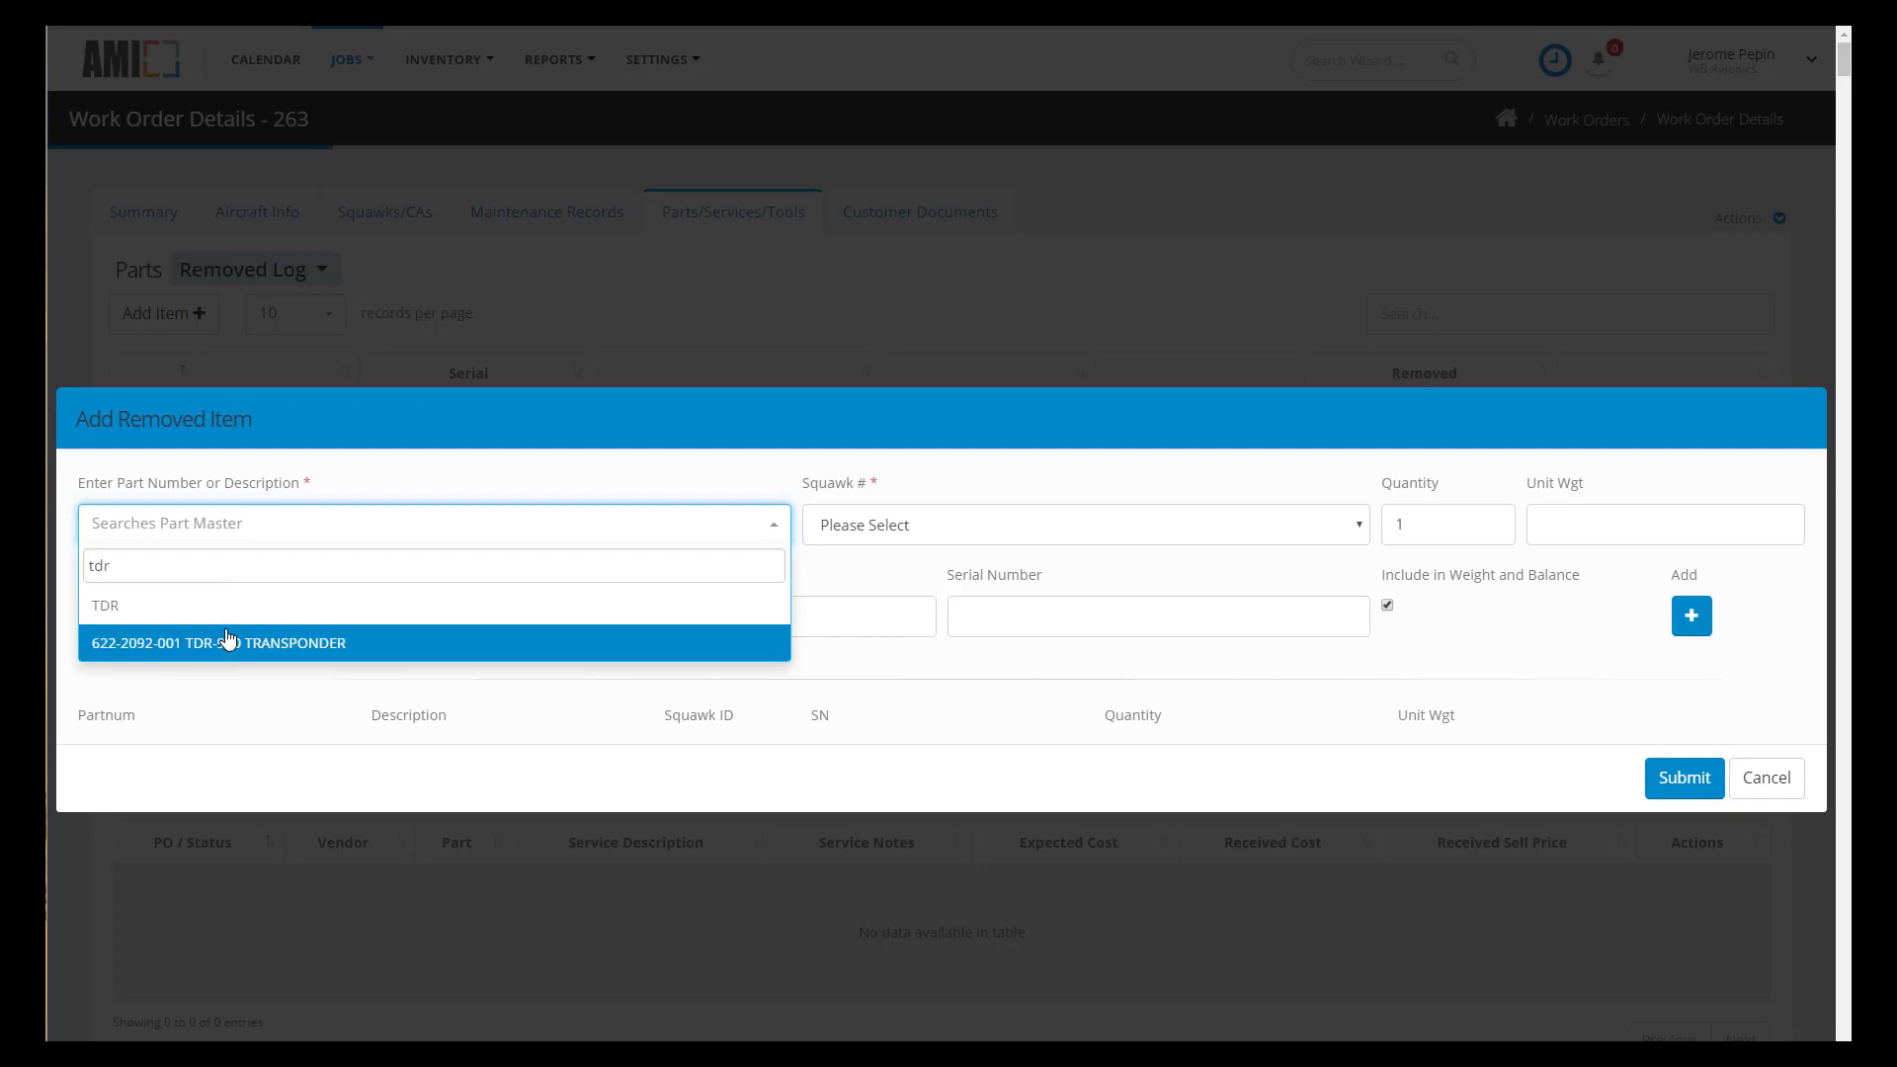
click(226, 647)
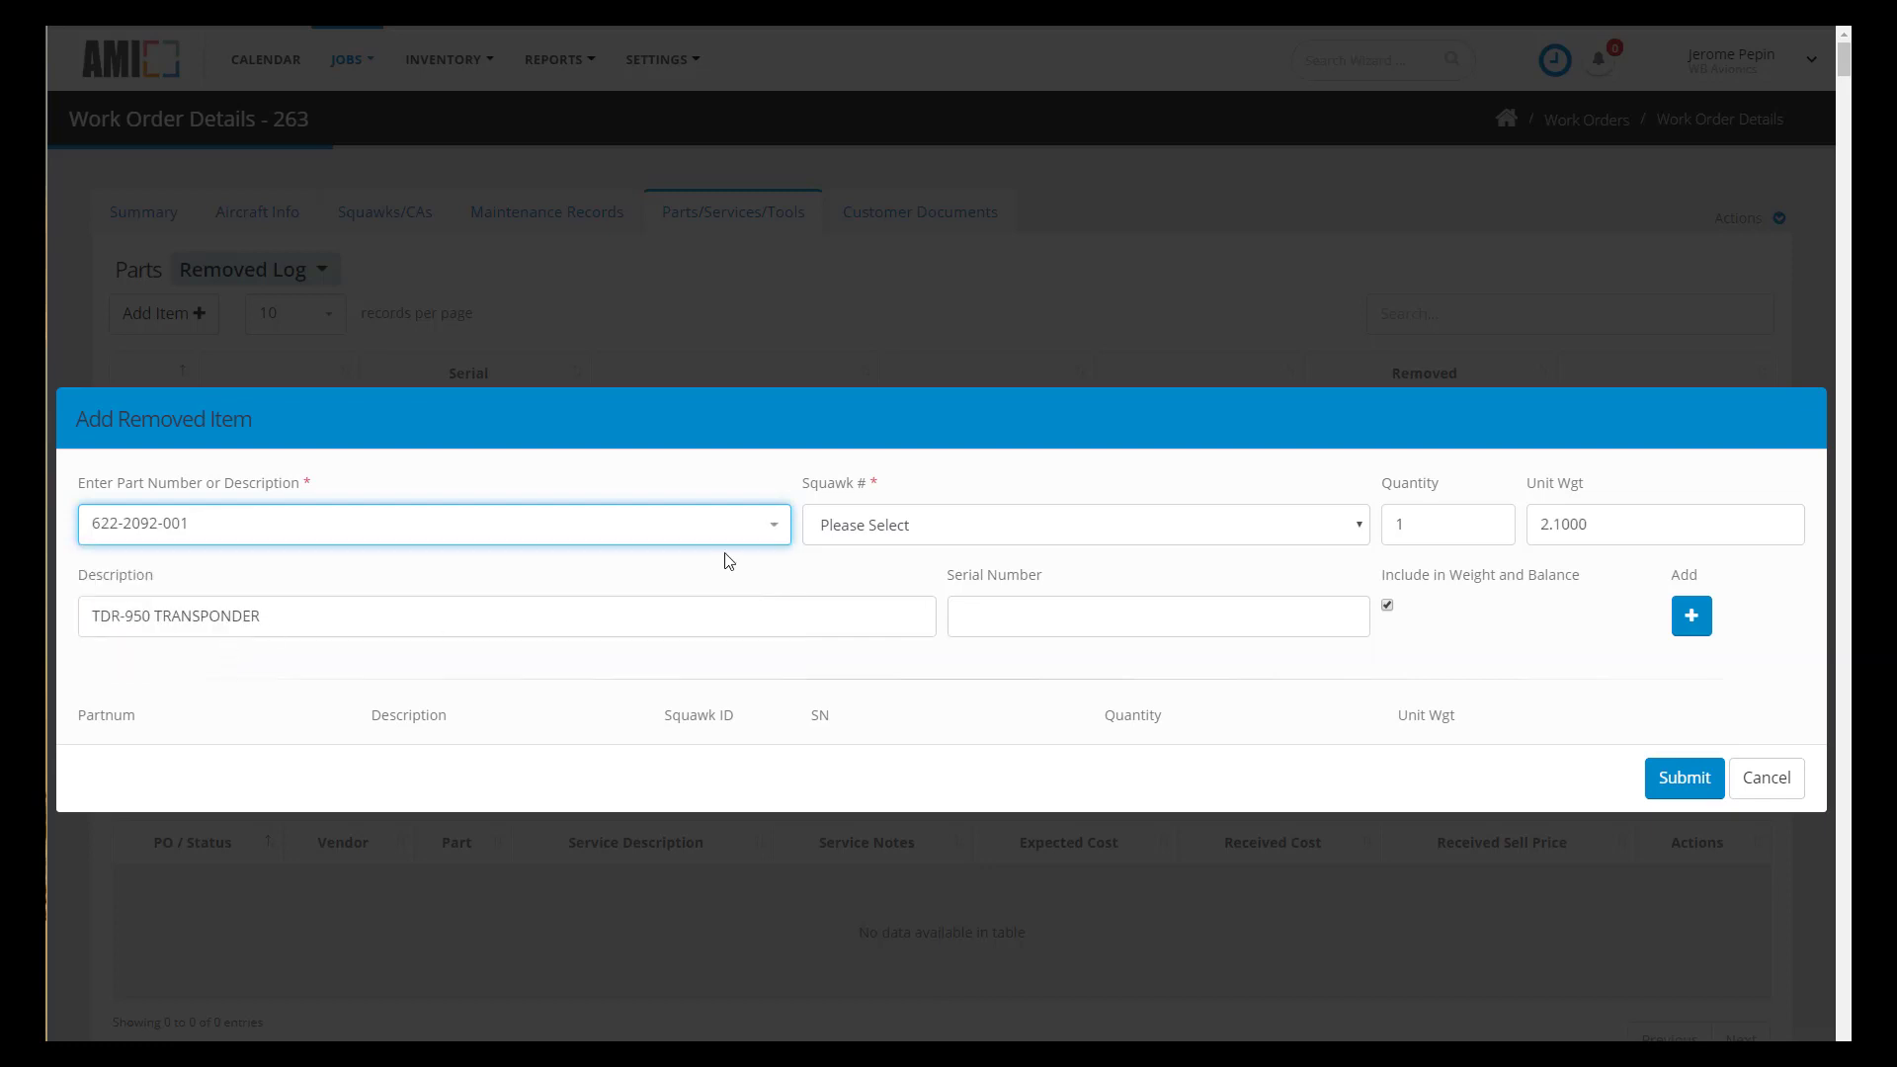
click(973, 528)
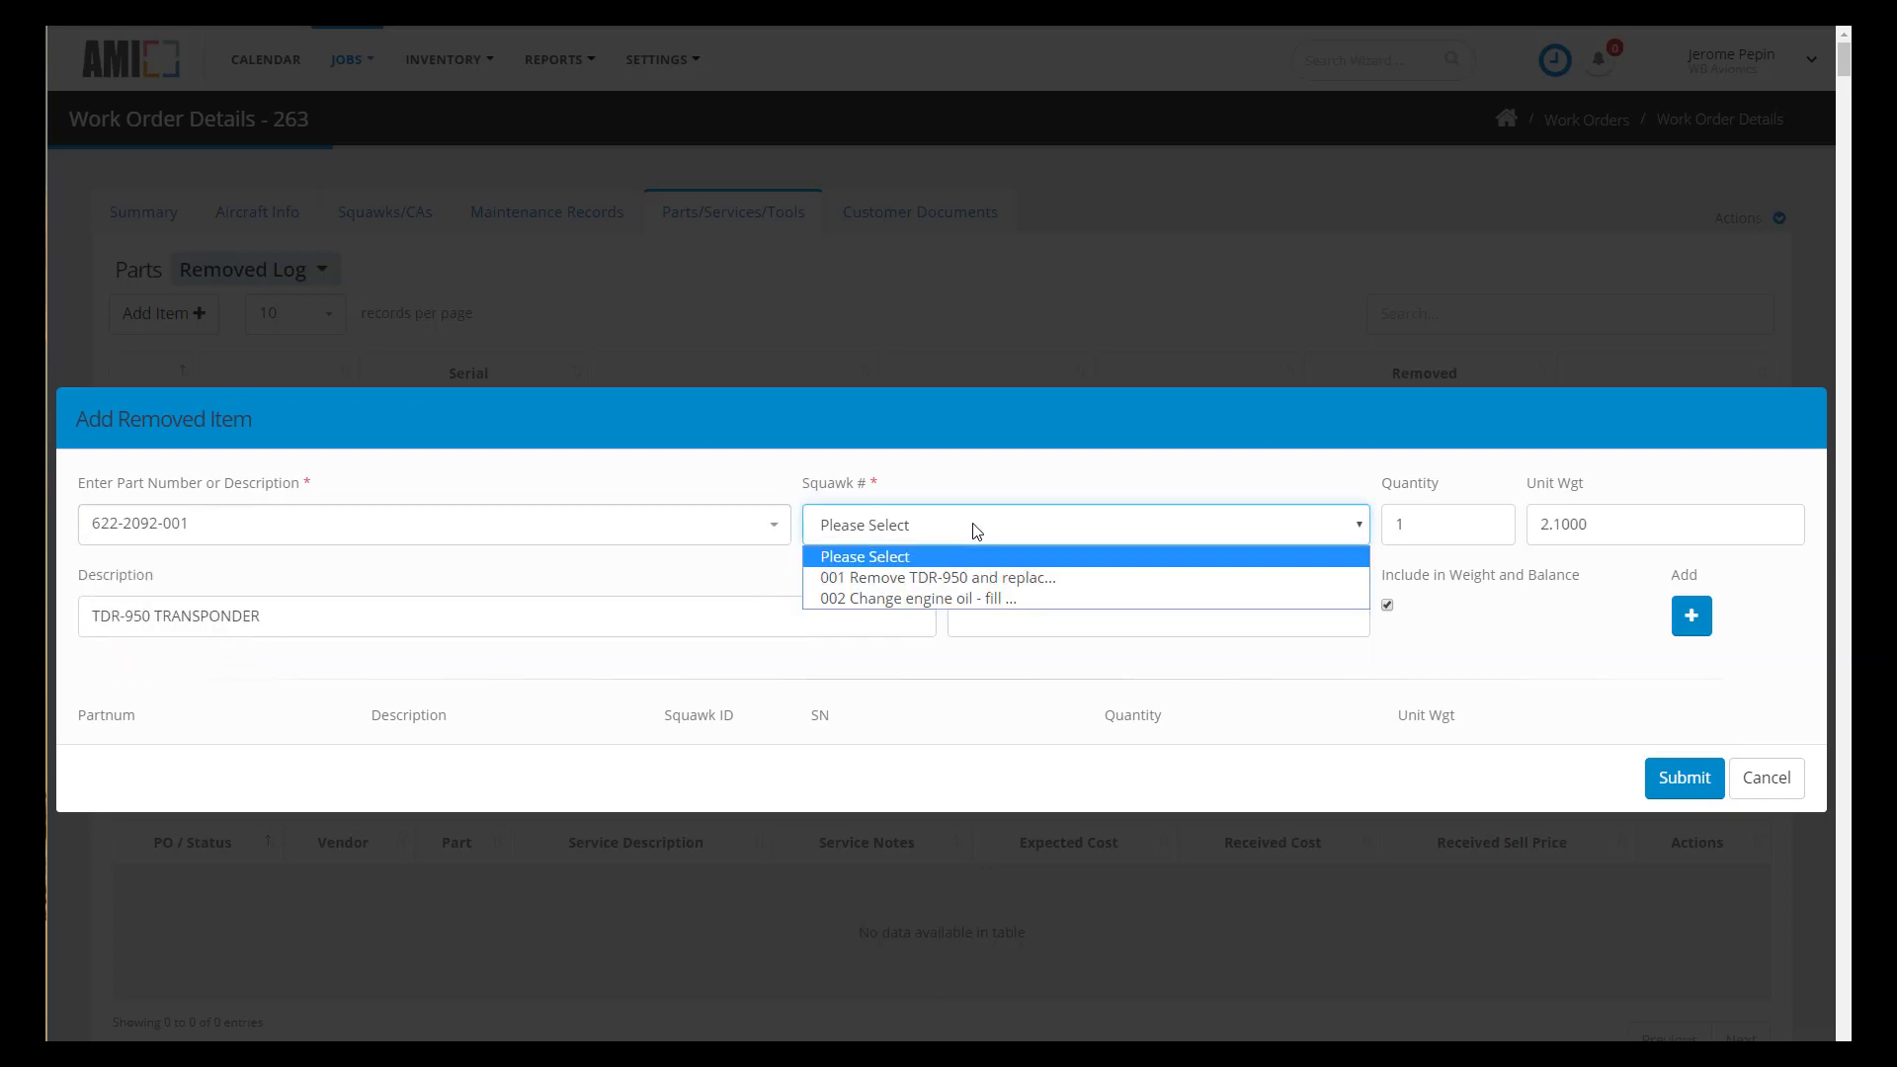
click(975, 579)
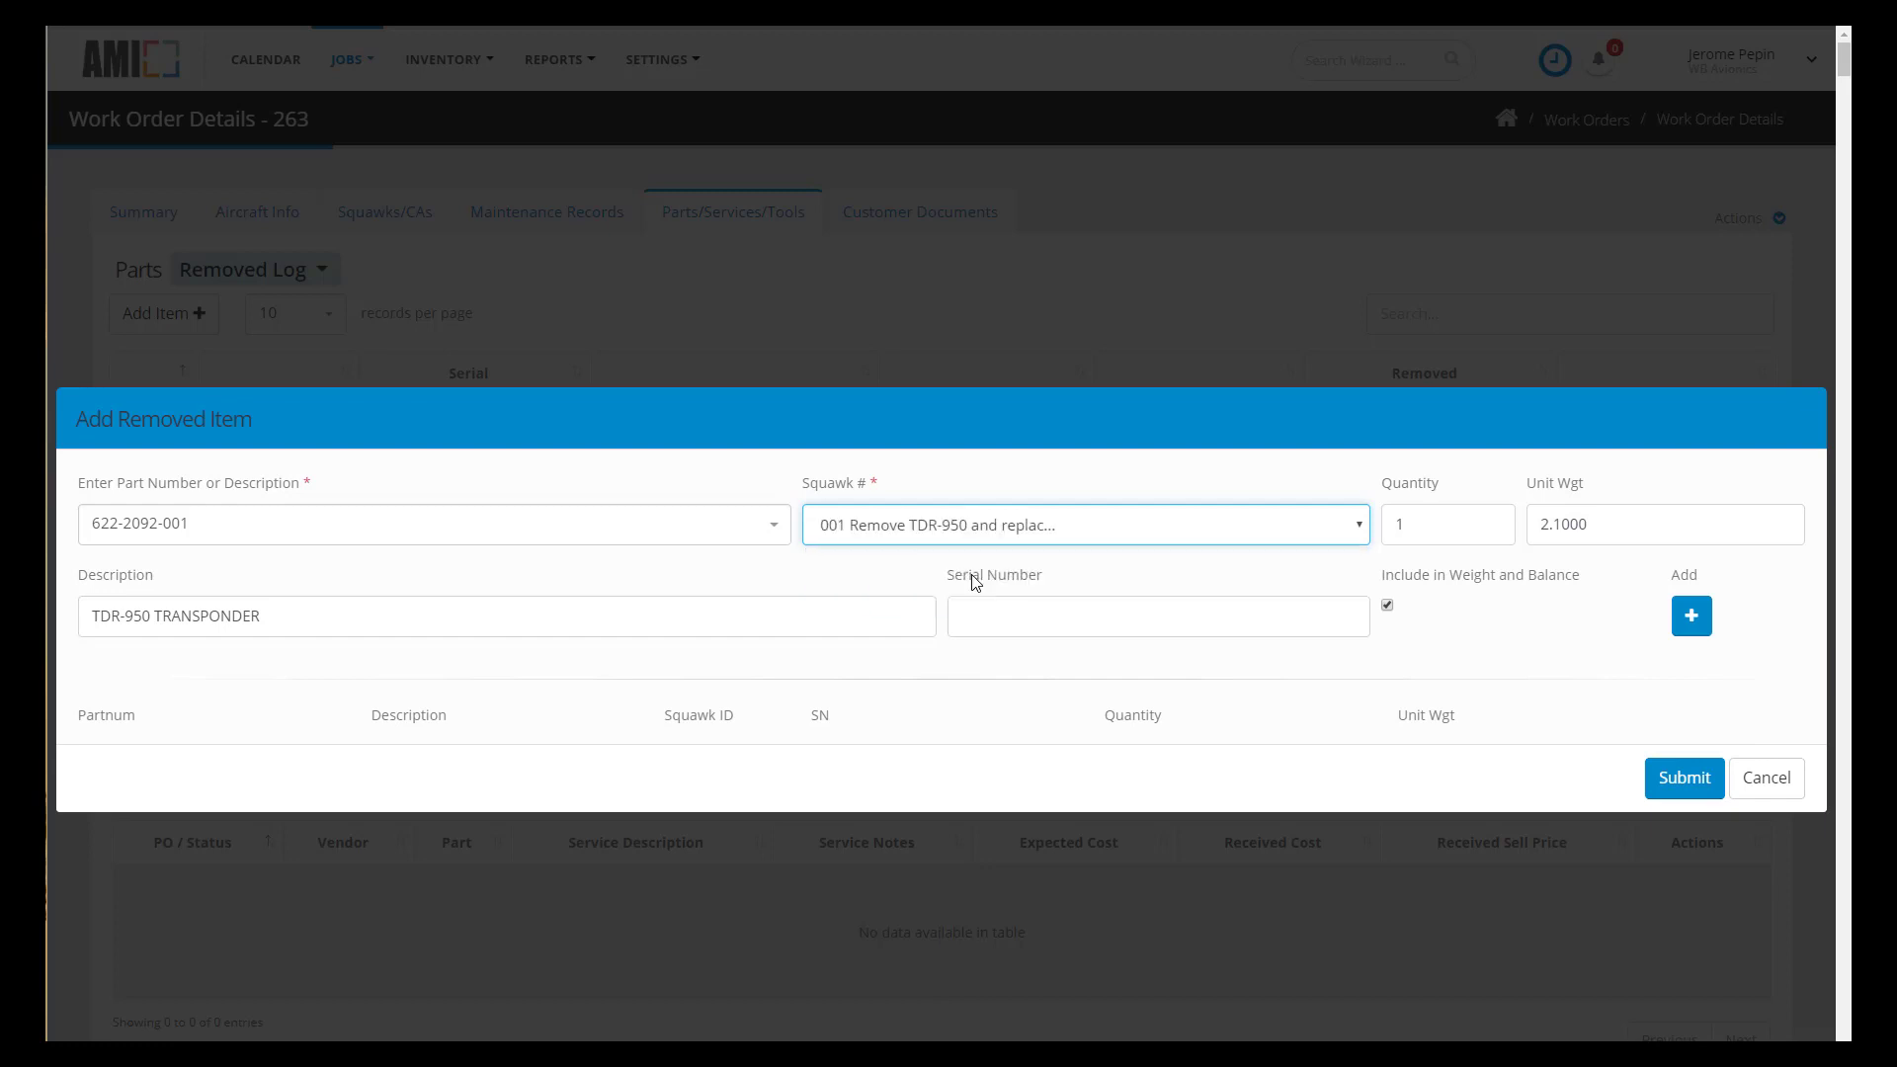
click(1024, 612)
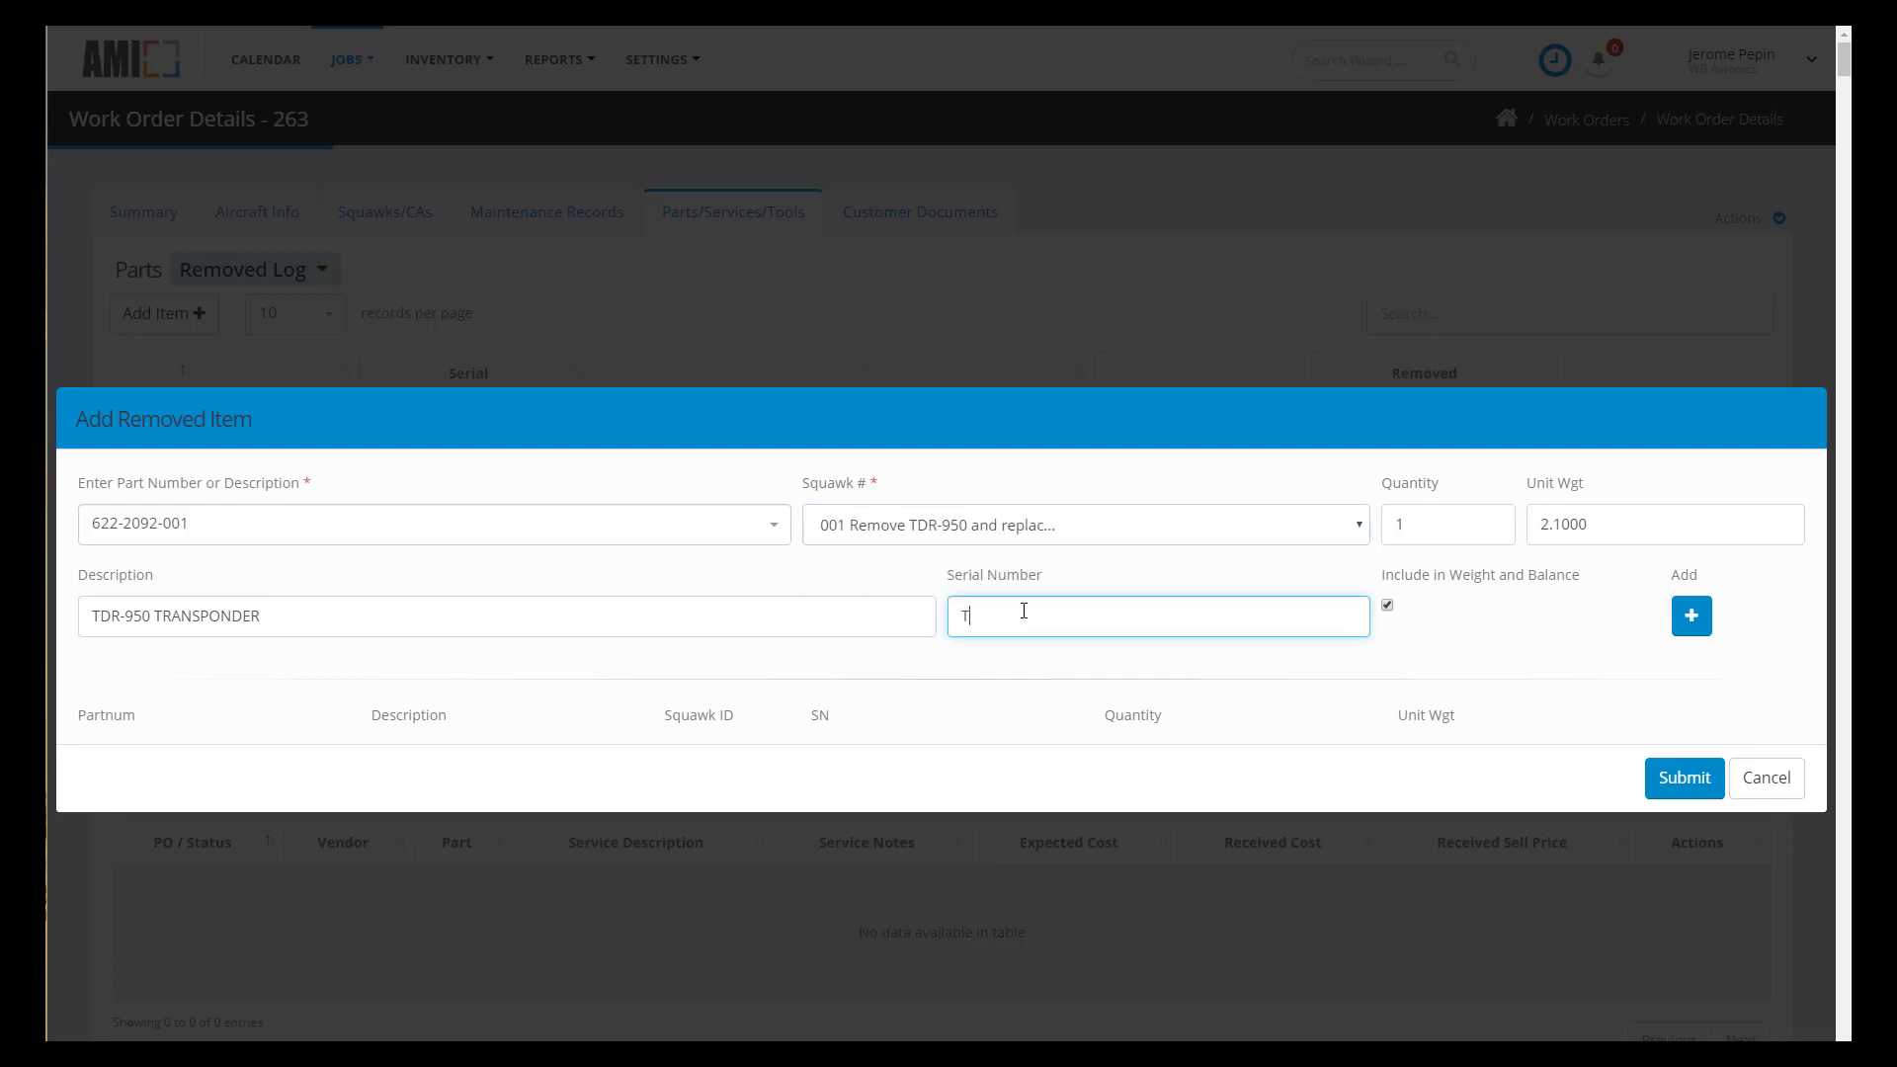
text(TDR-XX12)
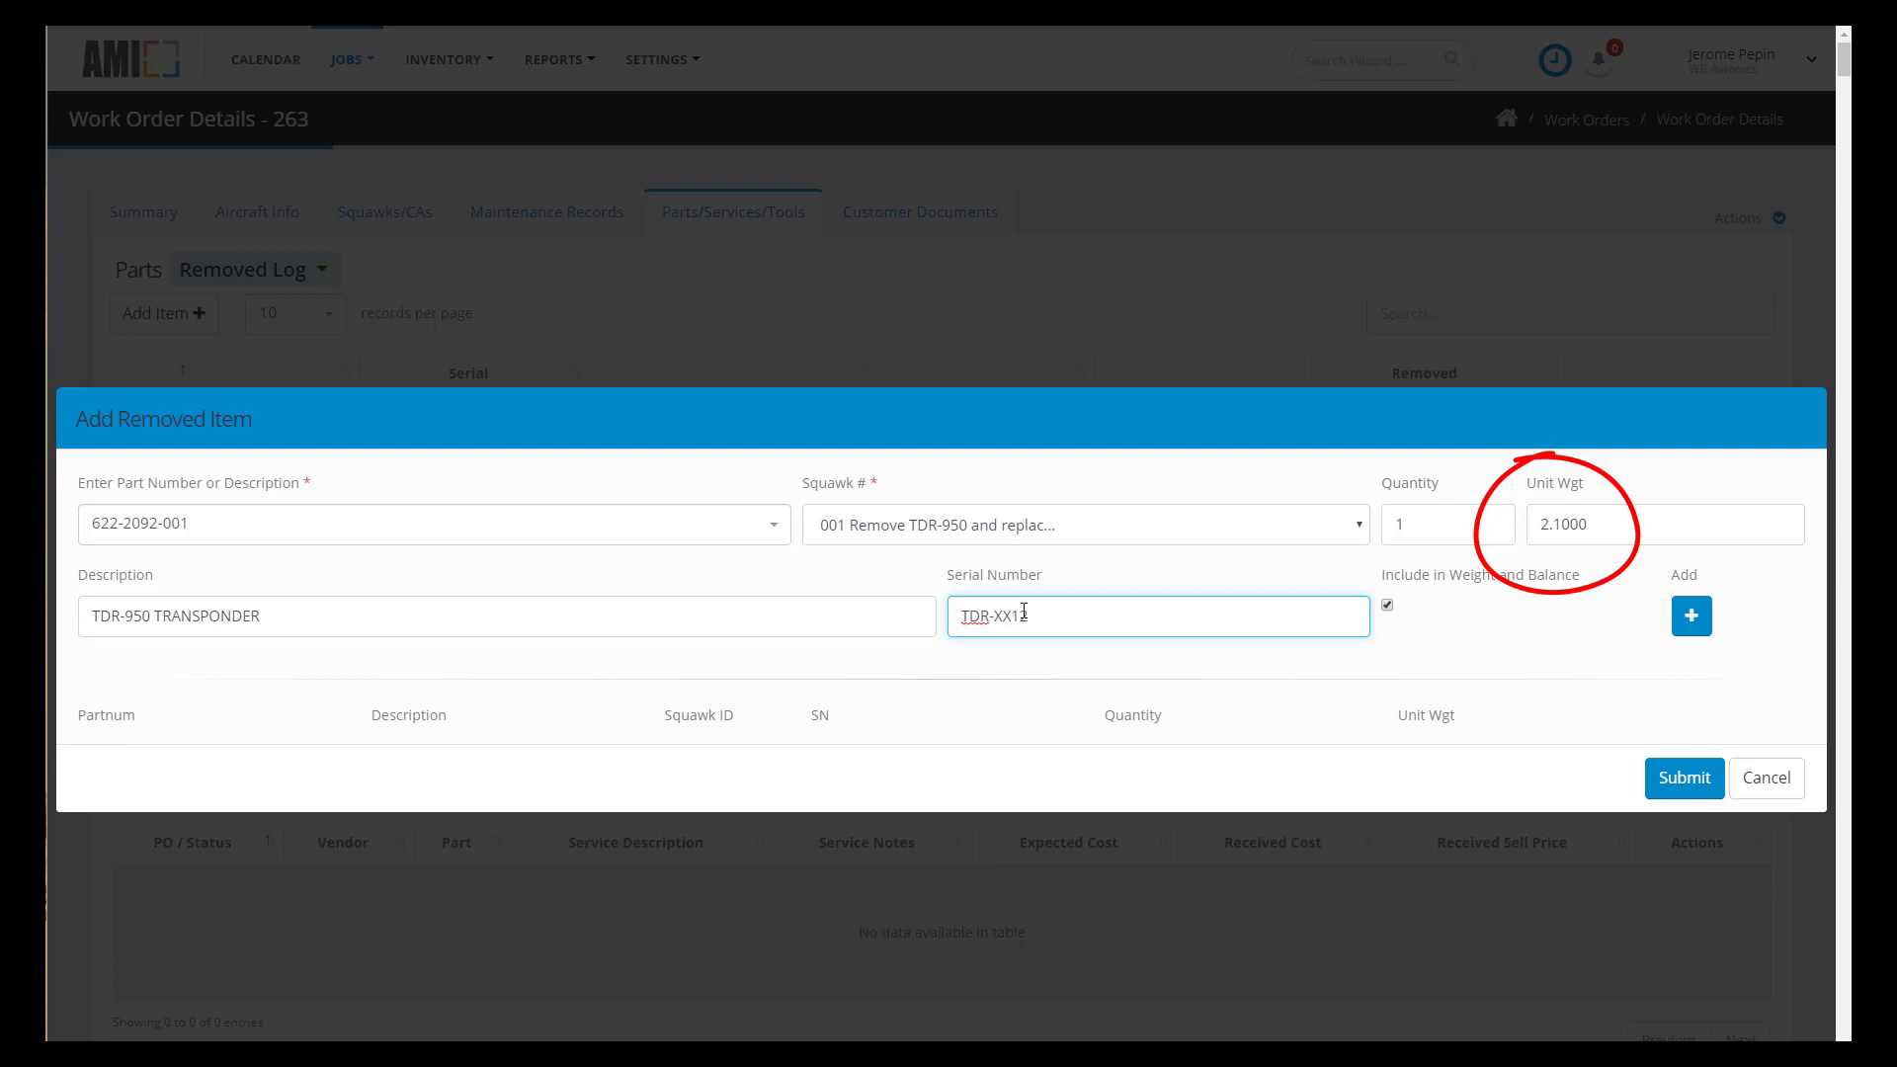
click(1691, 615)
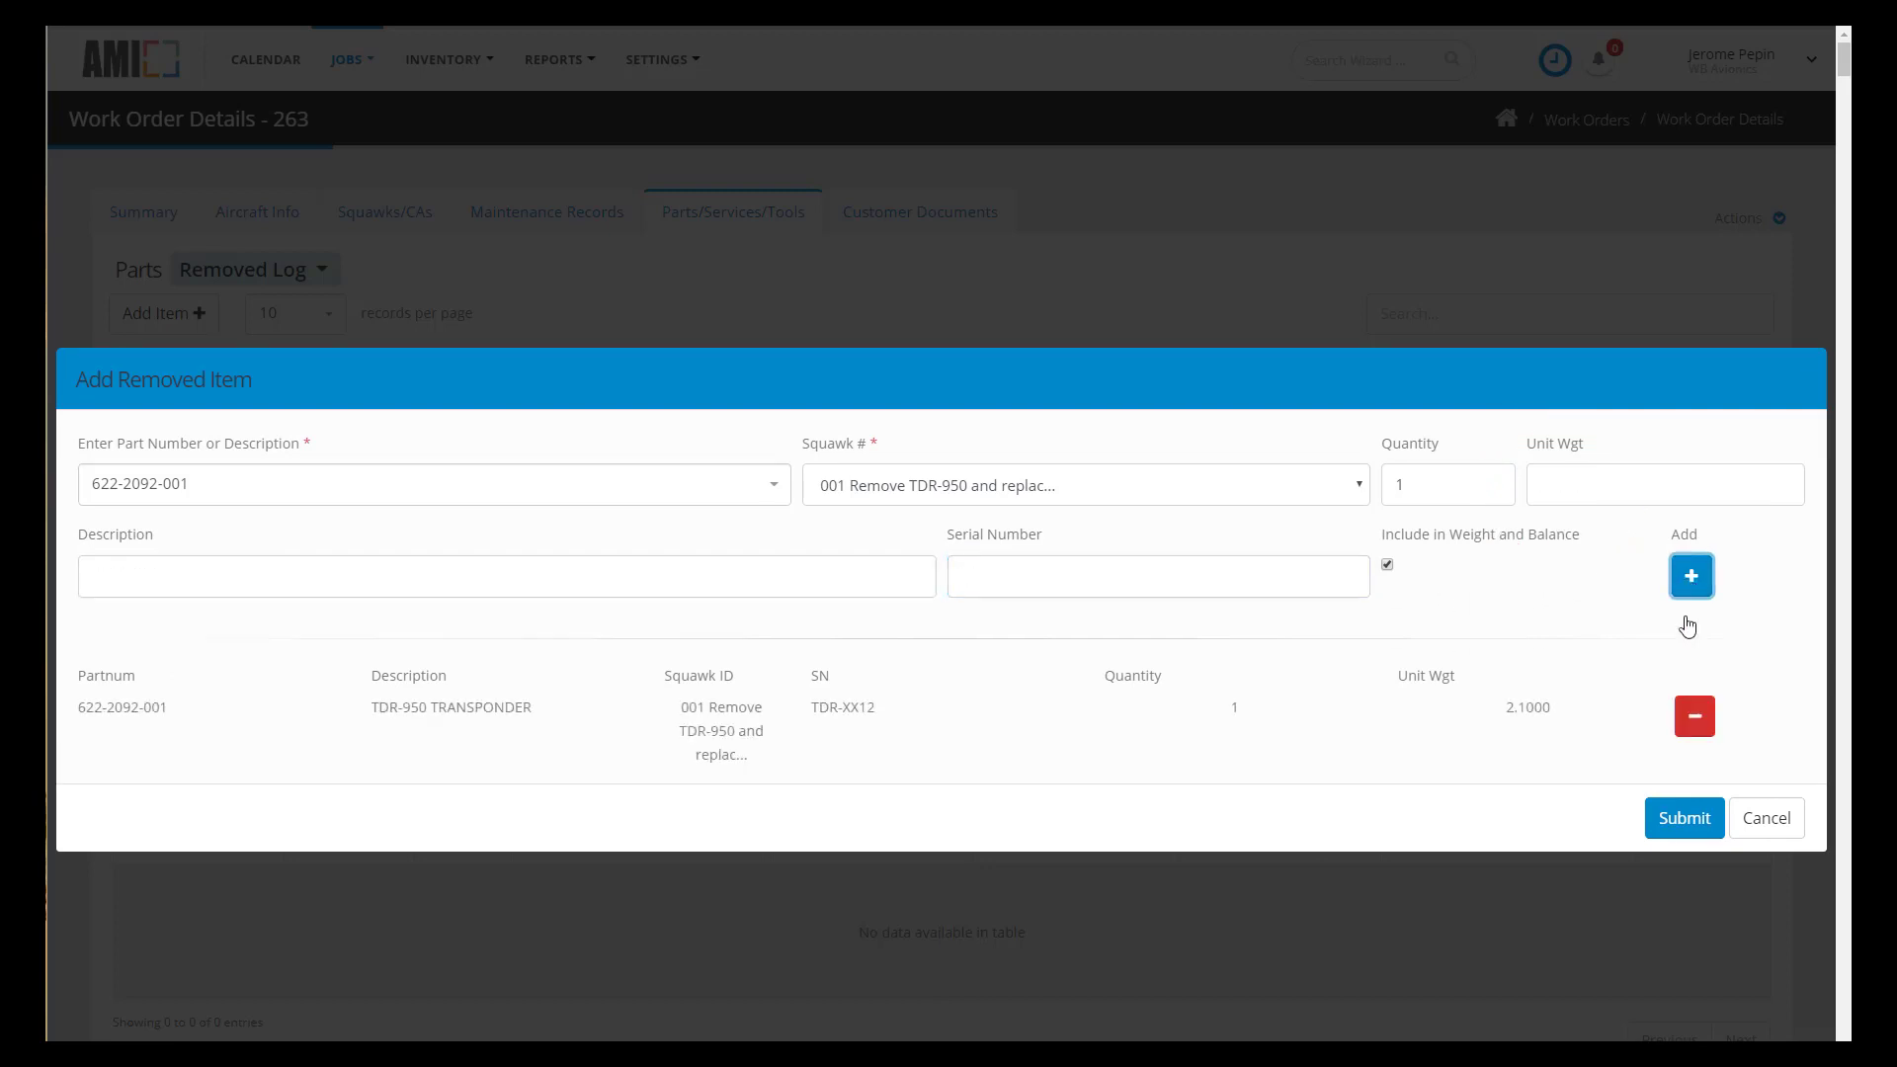
click(1685, 830)
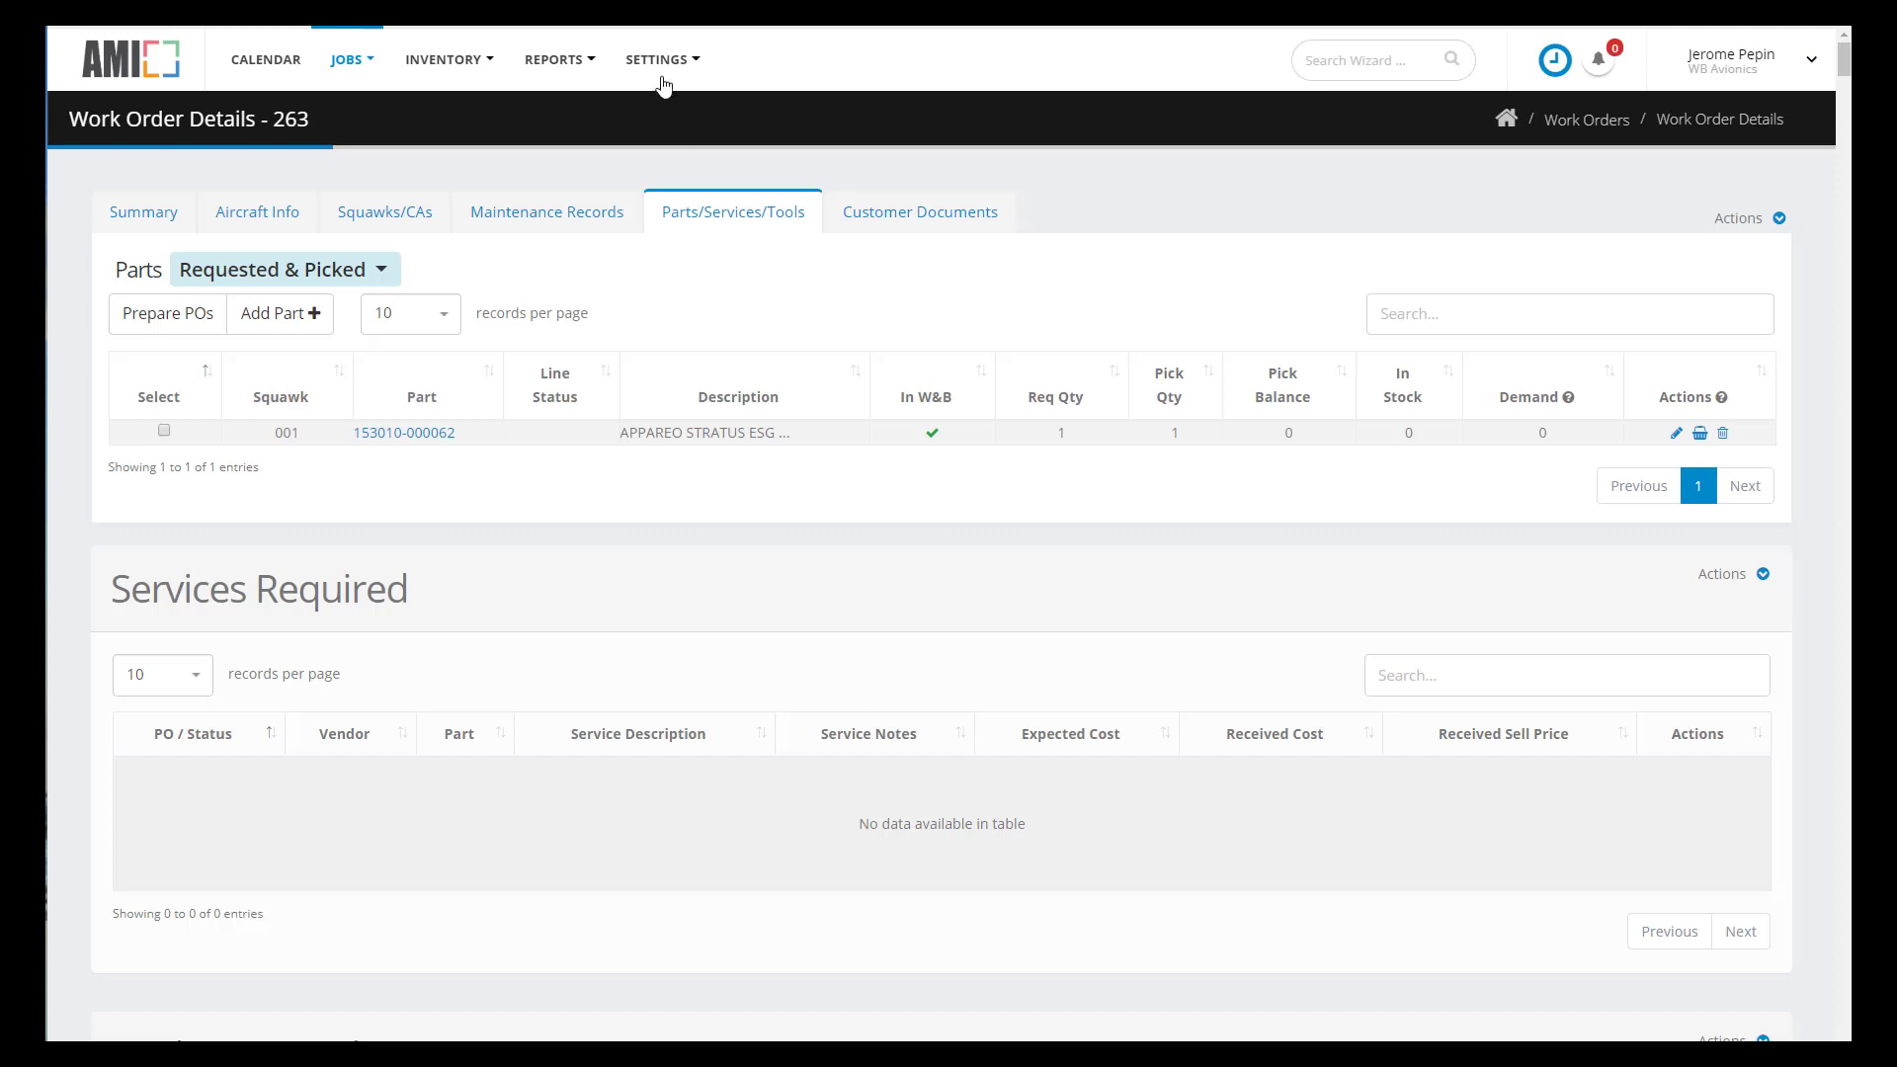
- Browse a user's certifications and the user roles in User Management, then return to the user list
click(658, 75)
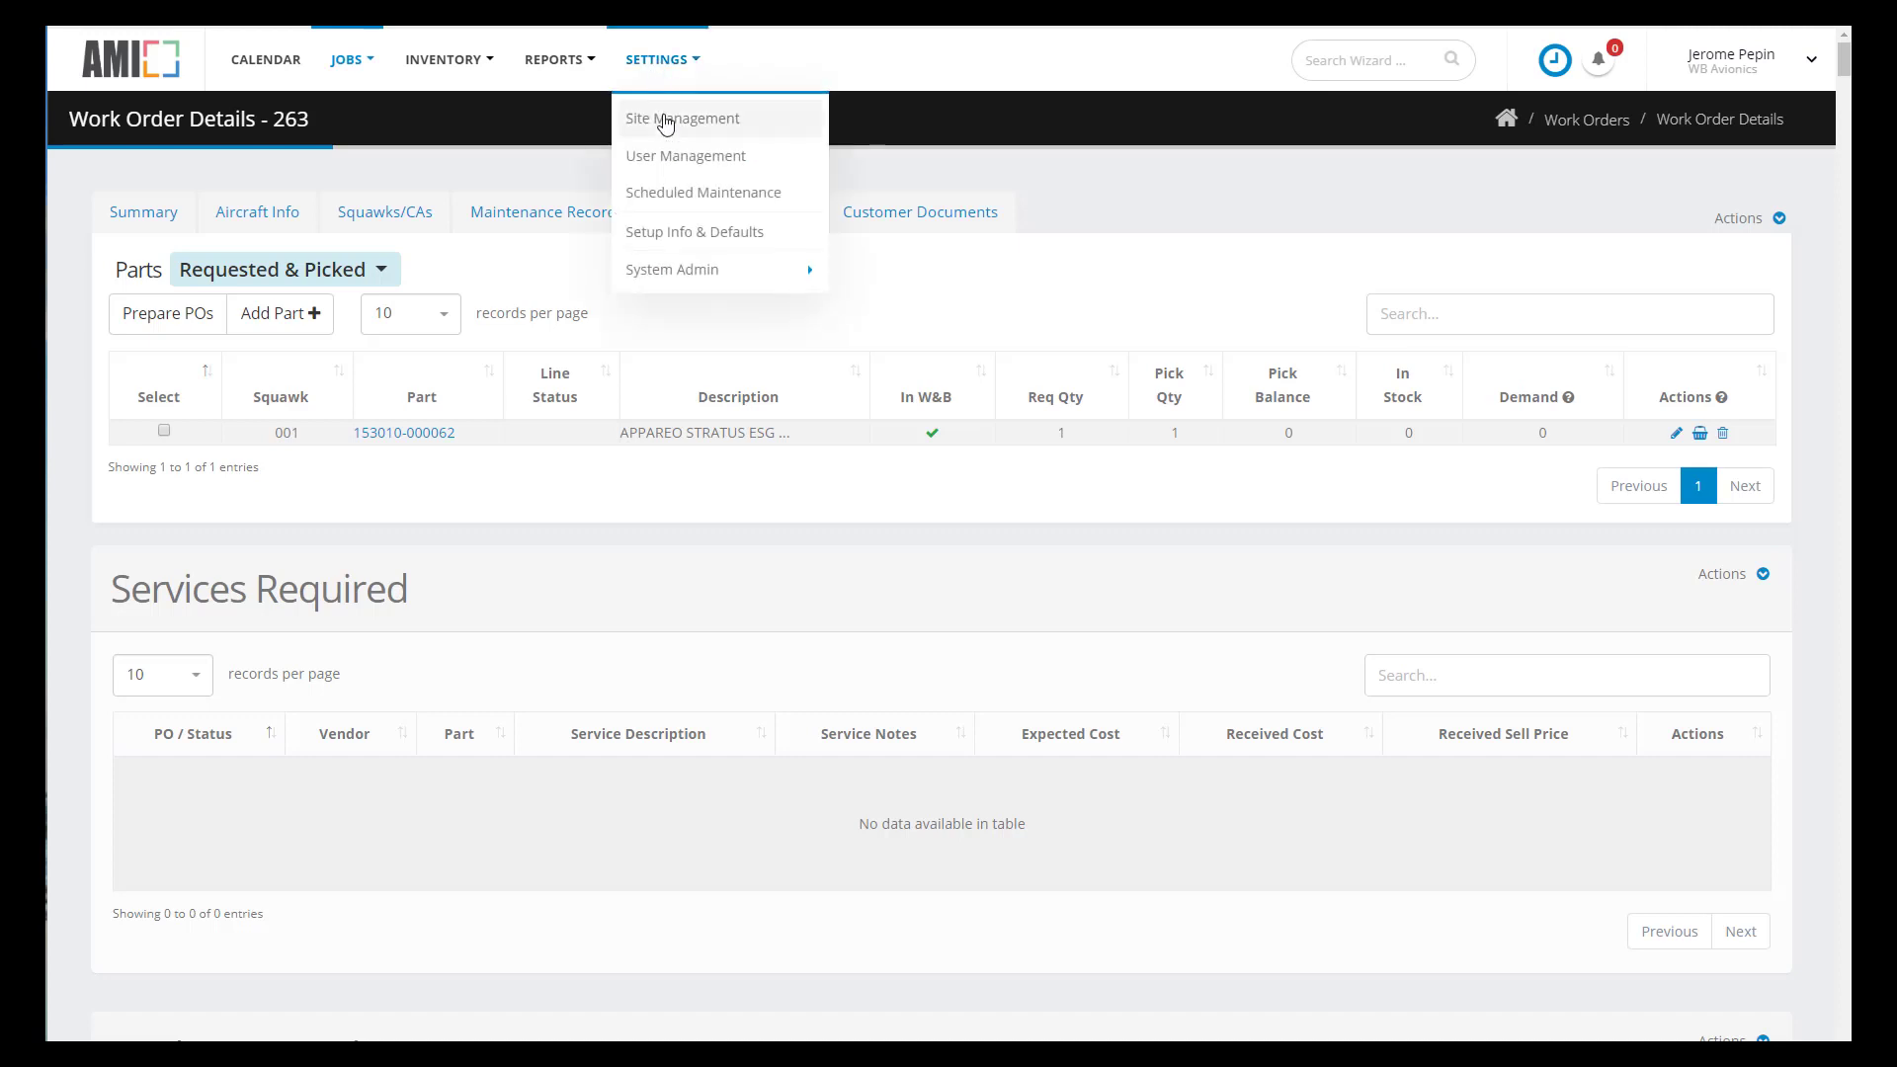
click(672, 158)
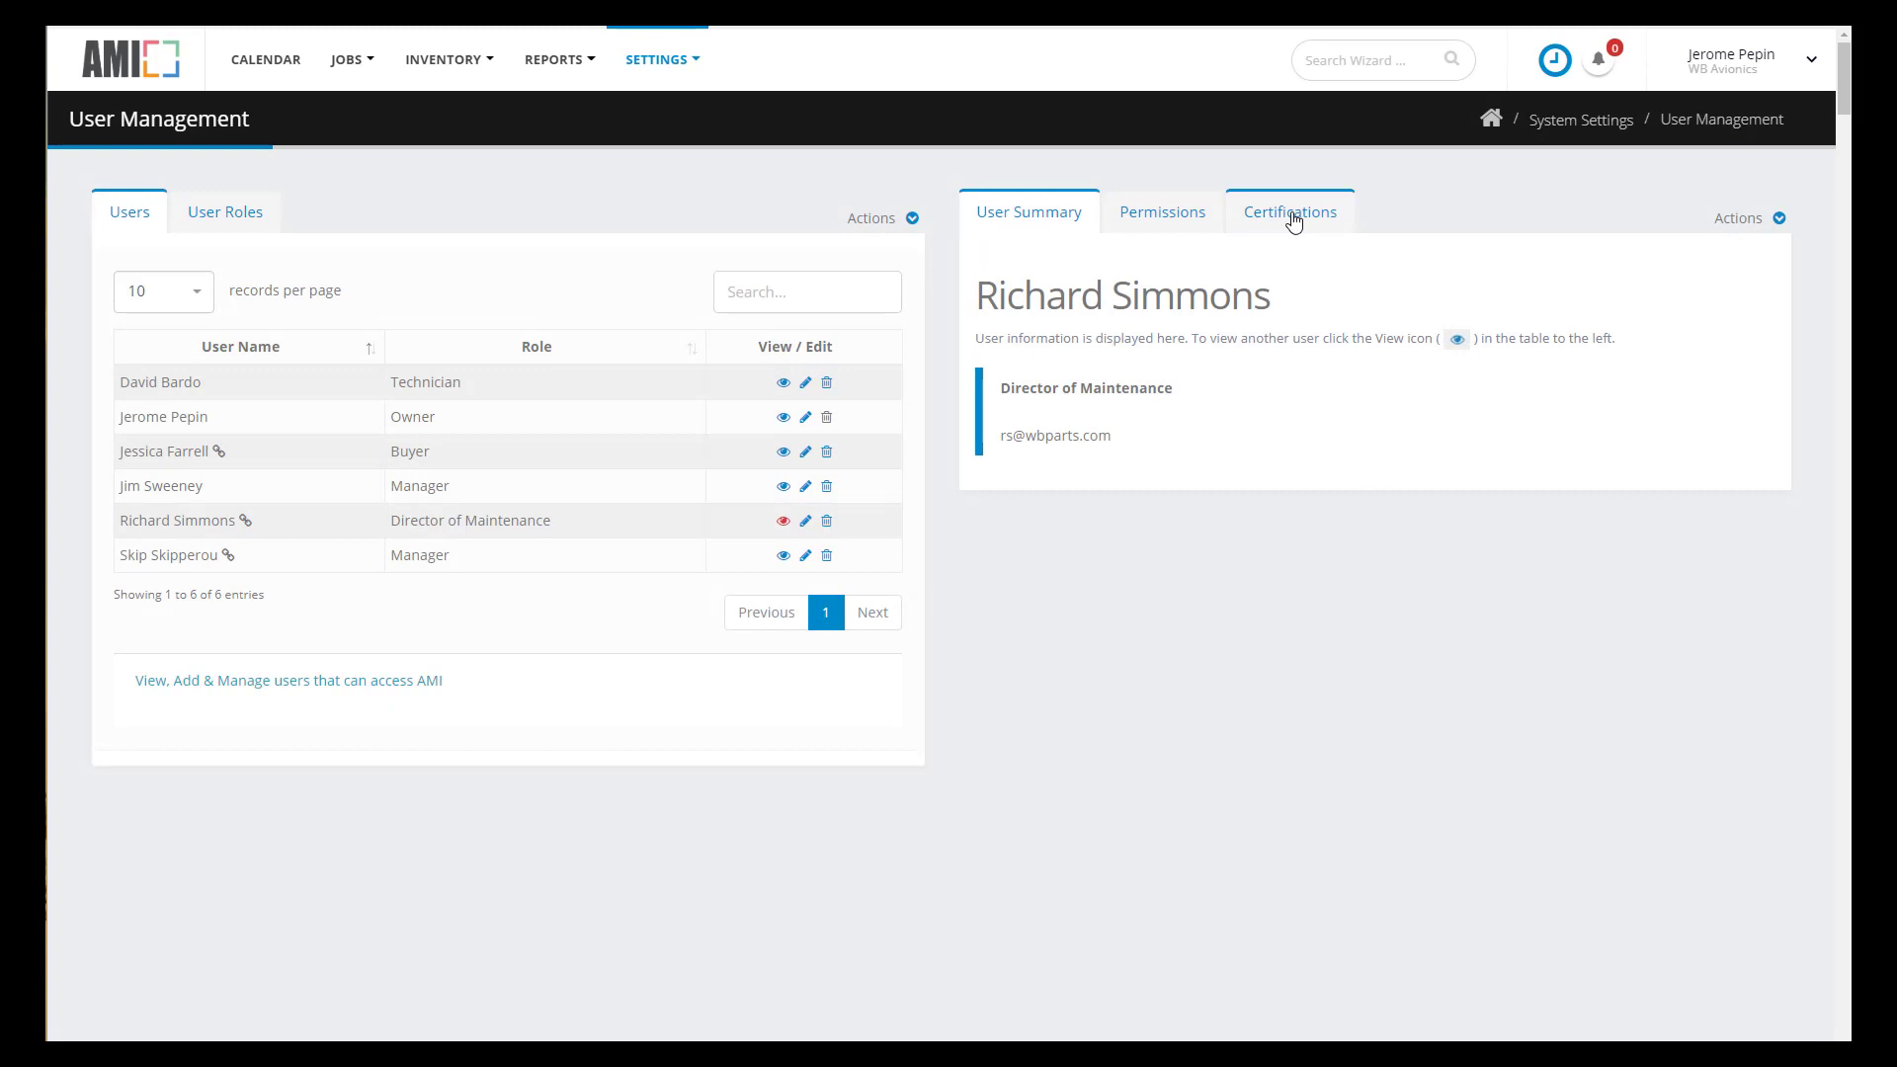
click(1294, 222)
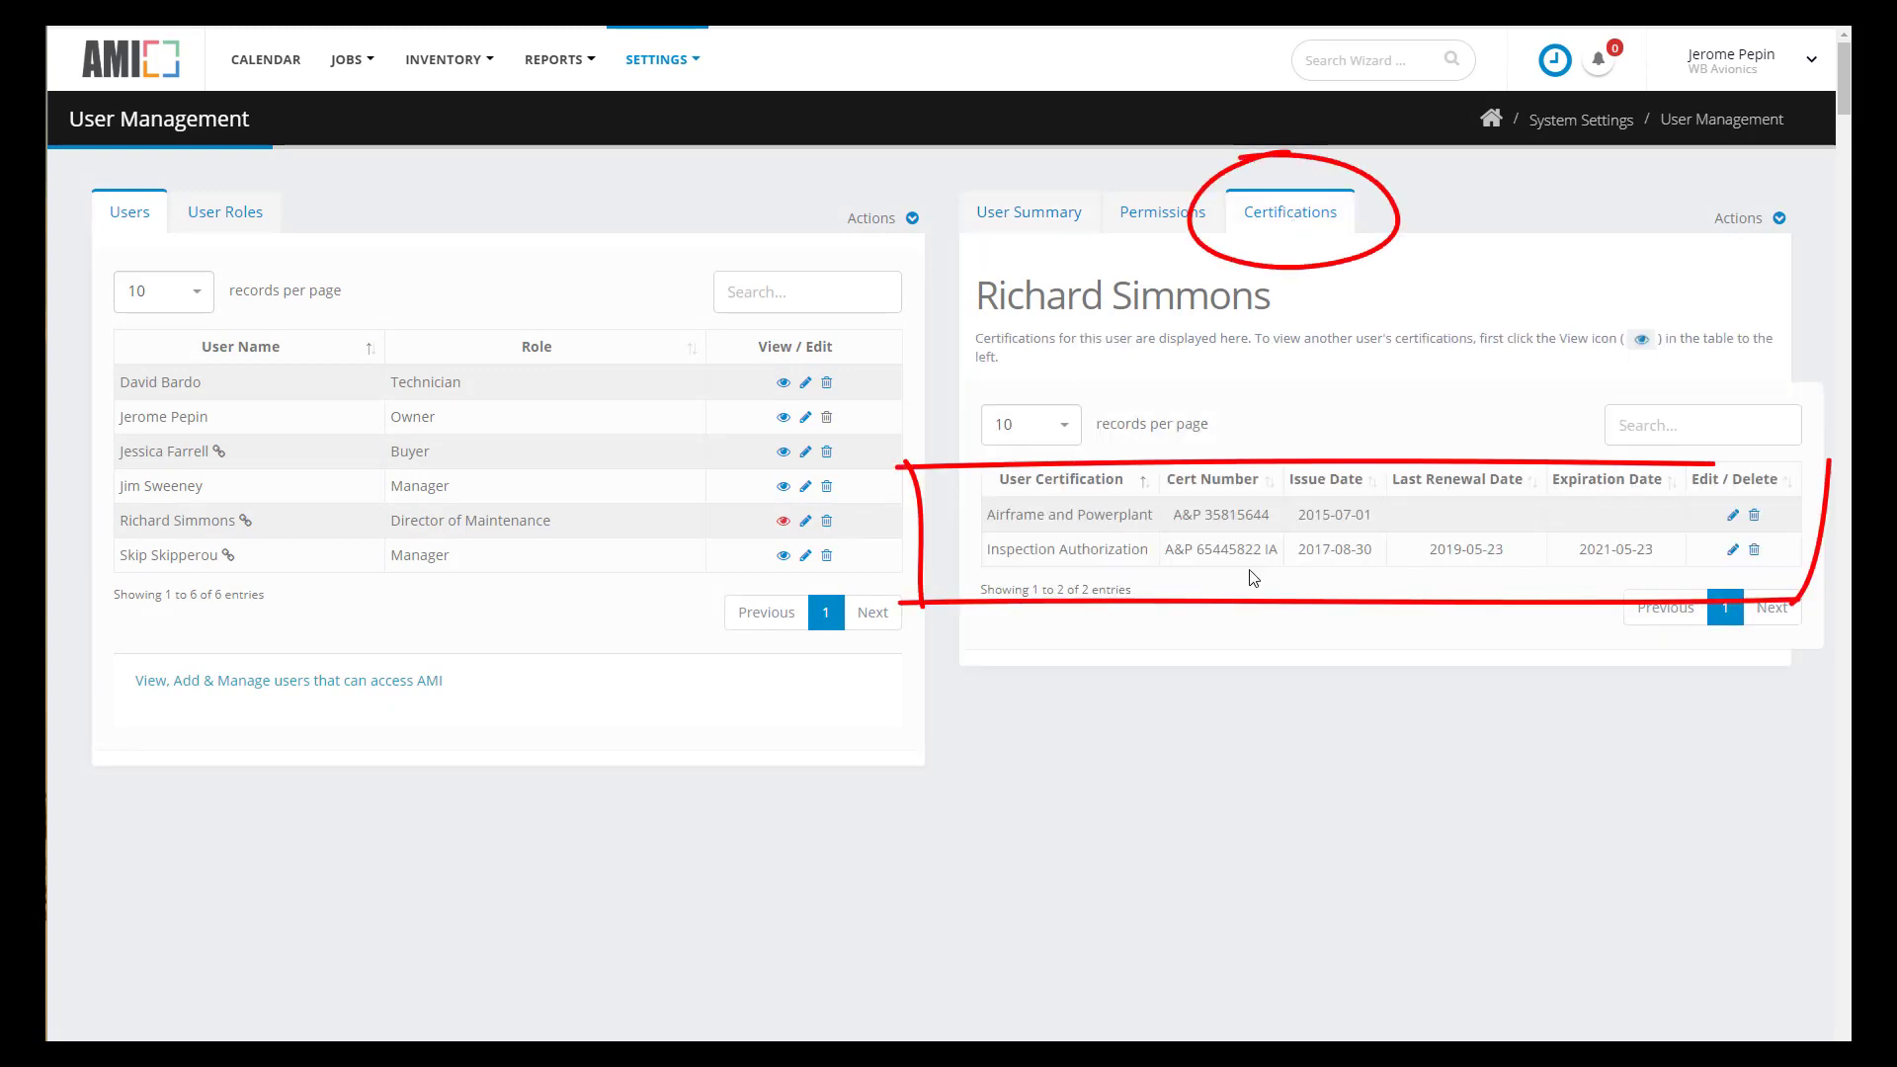
click(225, 213)
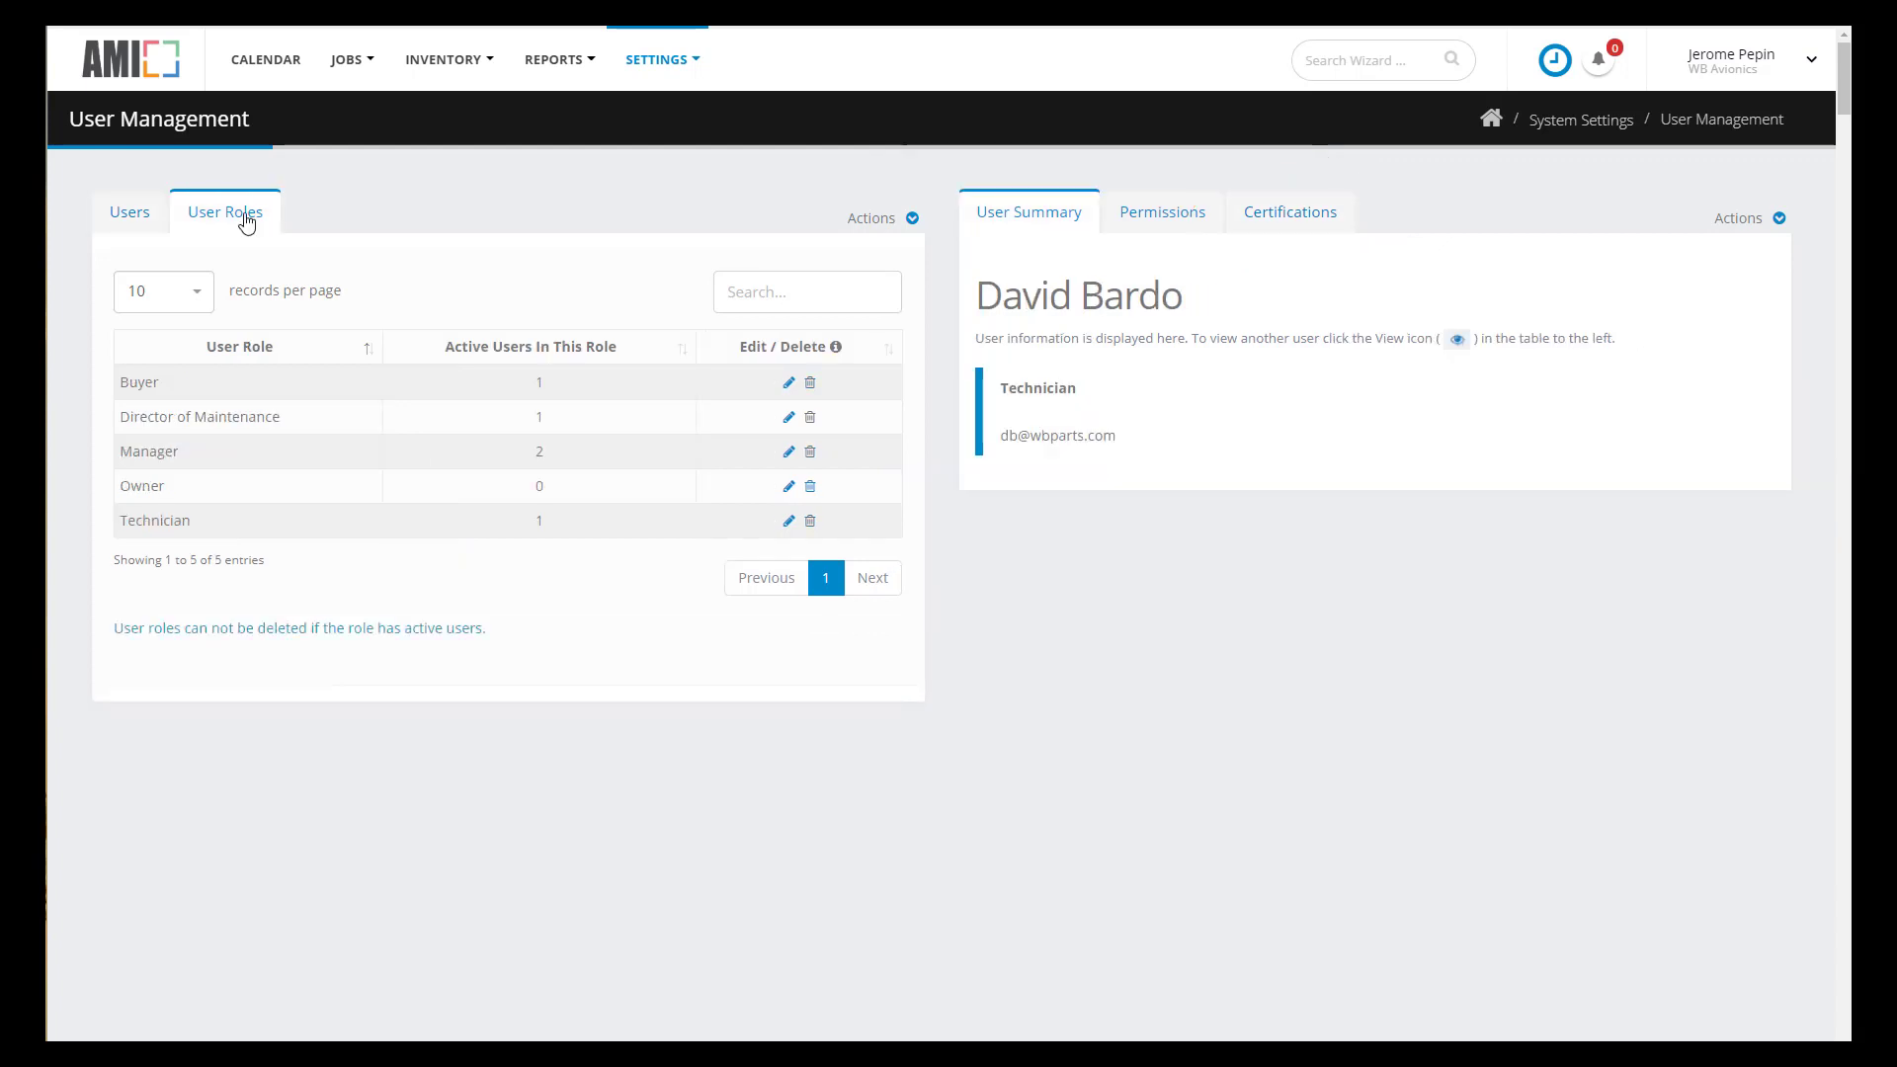
click(133, 221)
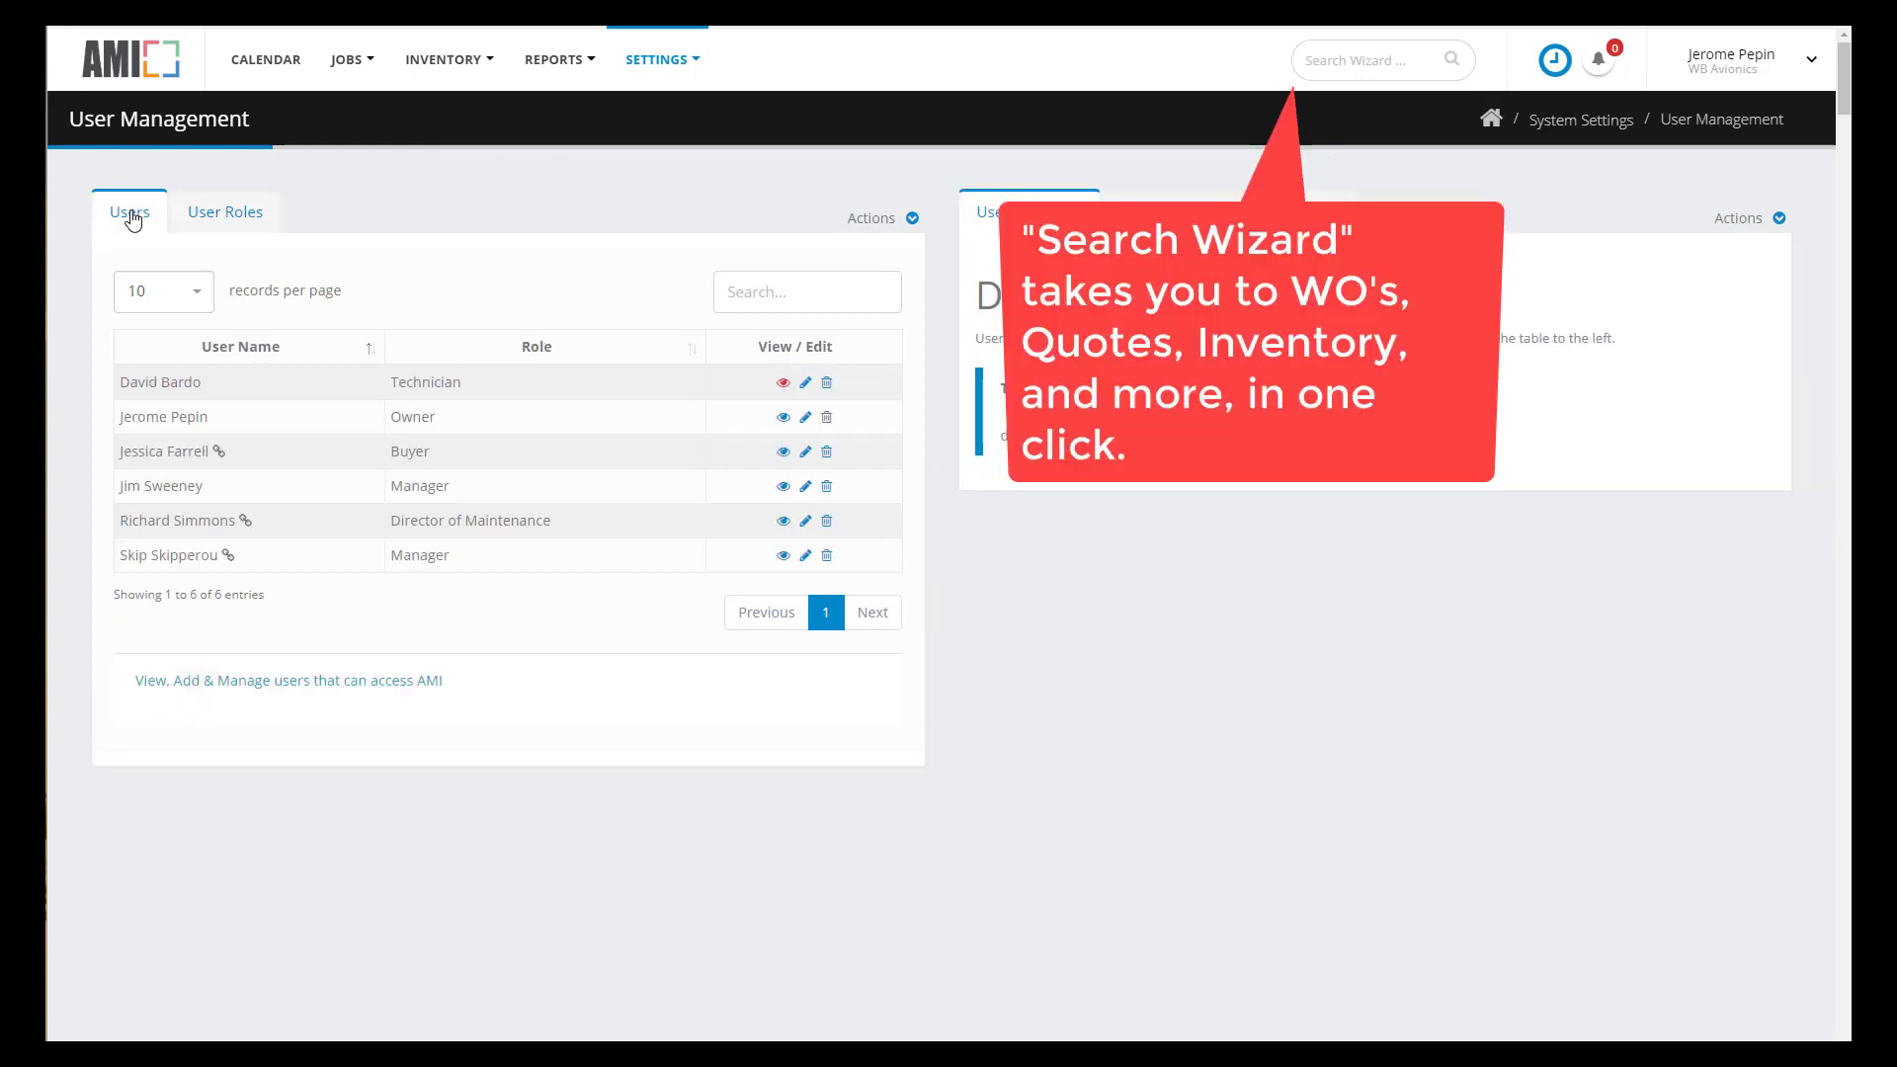
click(1344, 58)
- Reopen Work Order 263's squawks and assign squawk 001 to the technician as a Major 337 Filed repair
text(263)
key(Return)
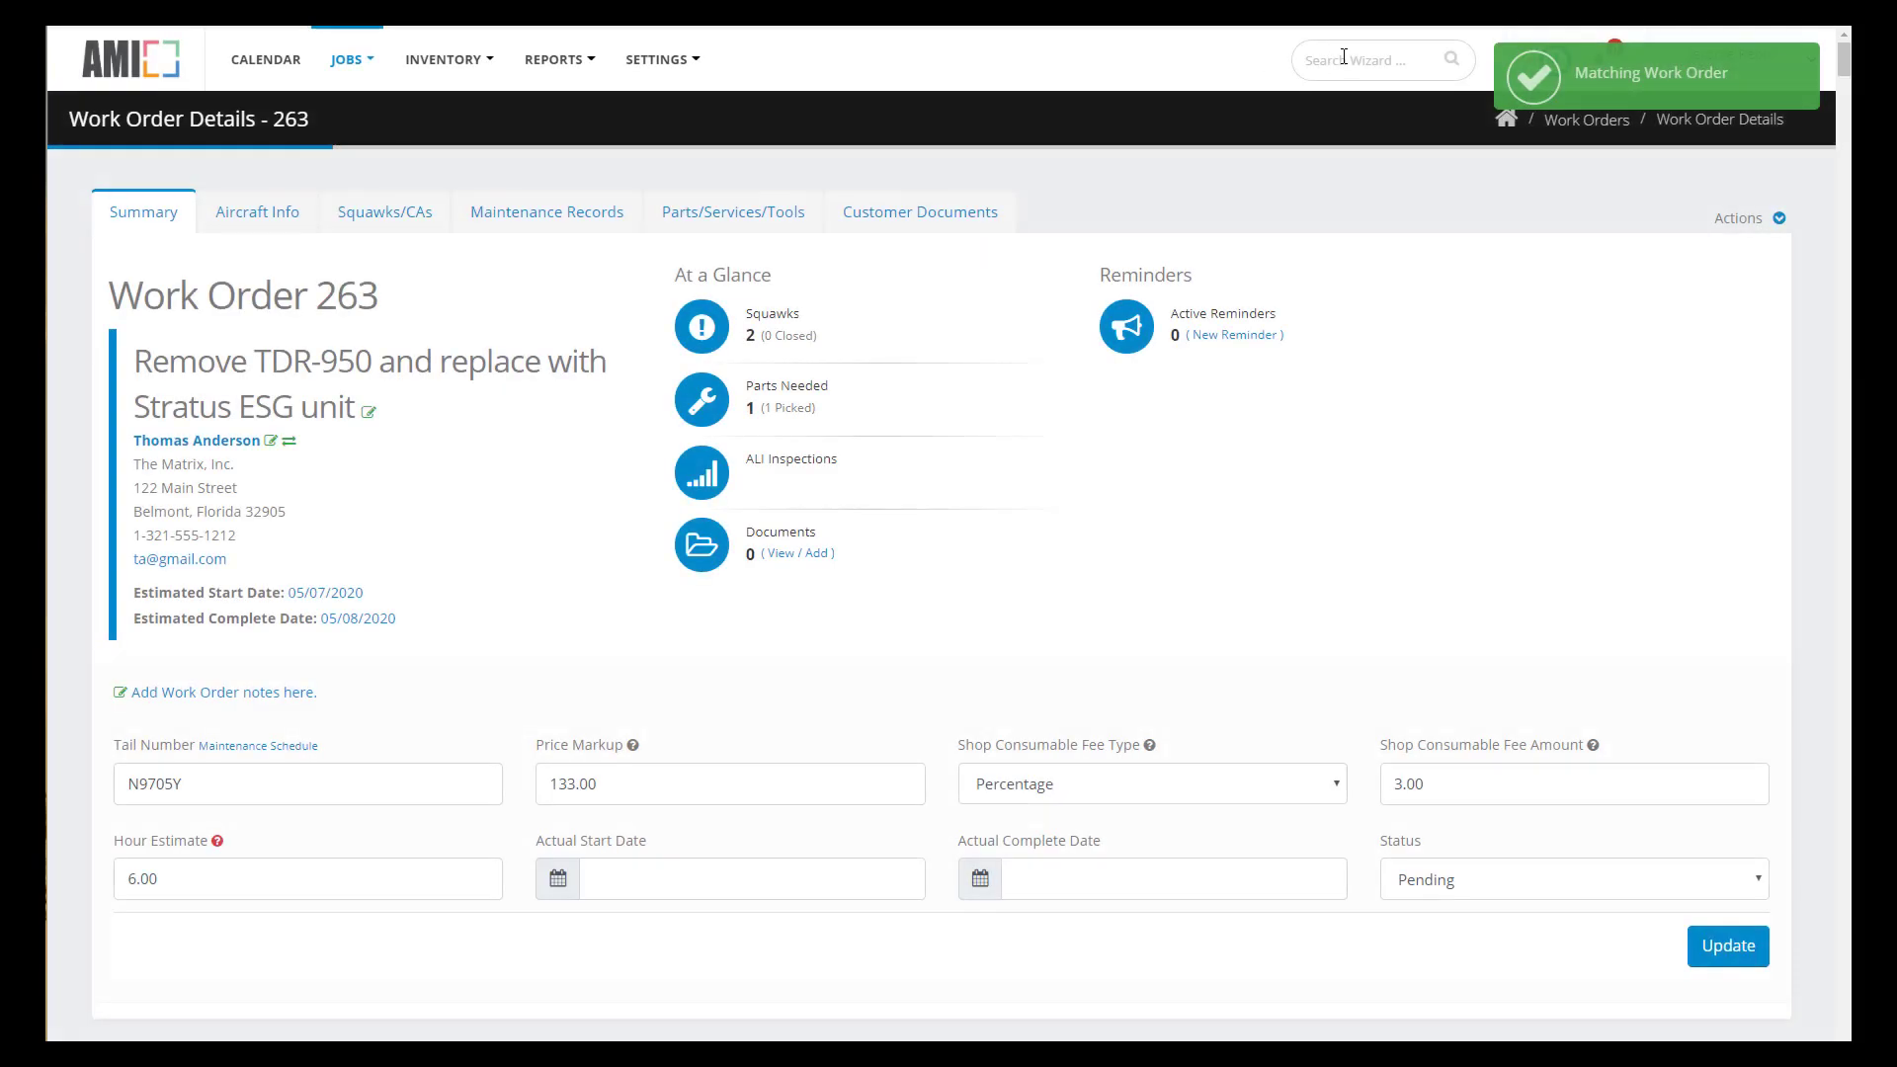
click(413, 216)
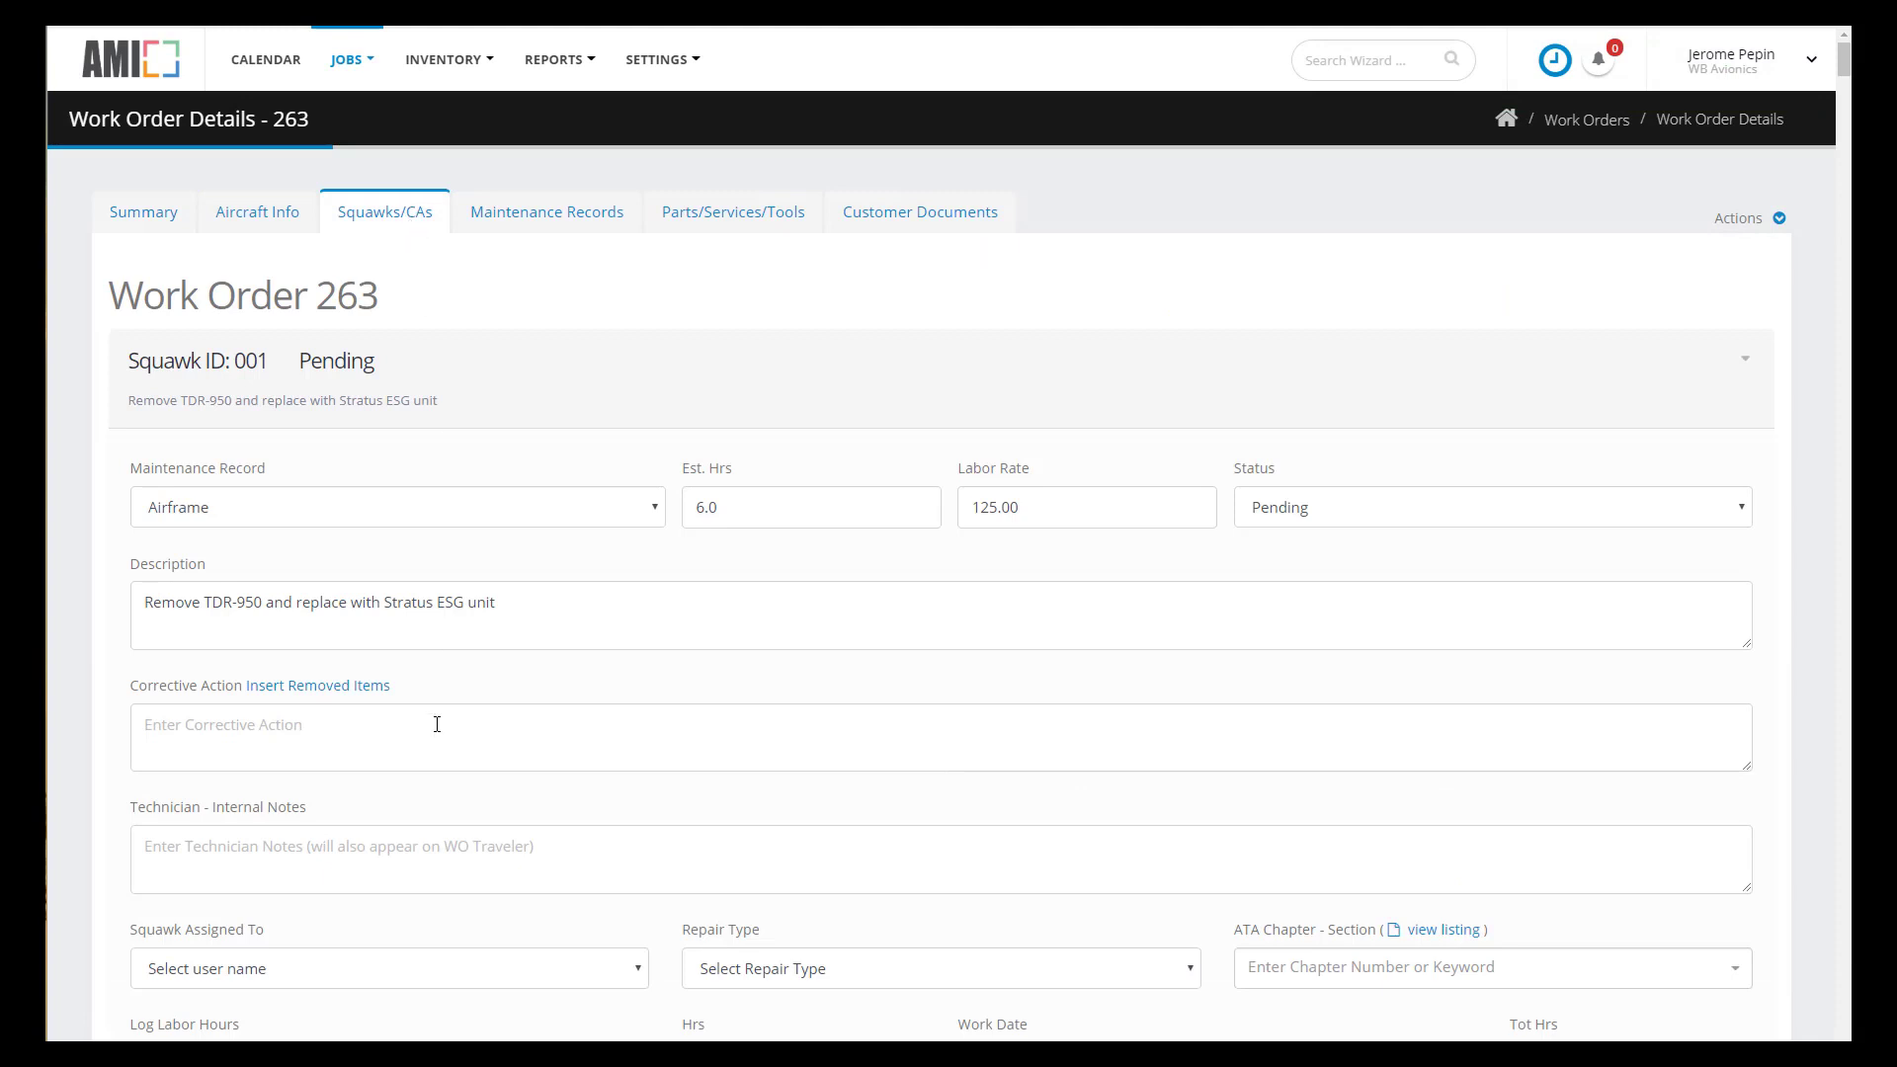
click(468, 970)
click(452, 1020)
click(796, 970)
click(796, 1037)
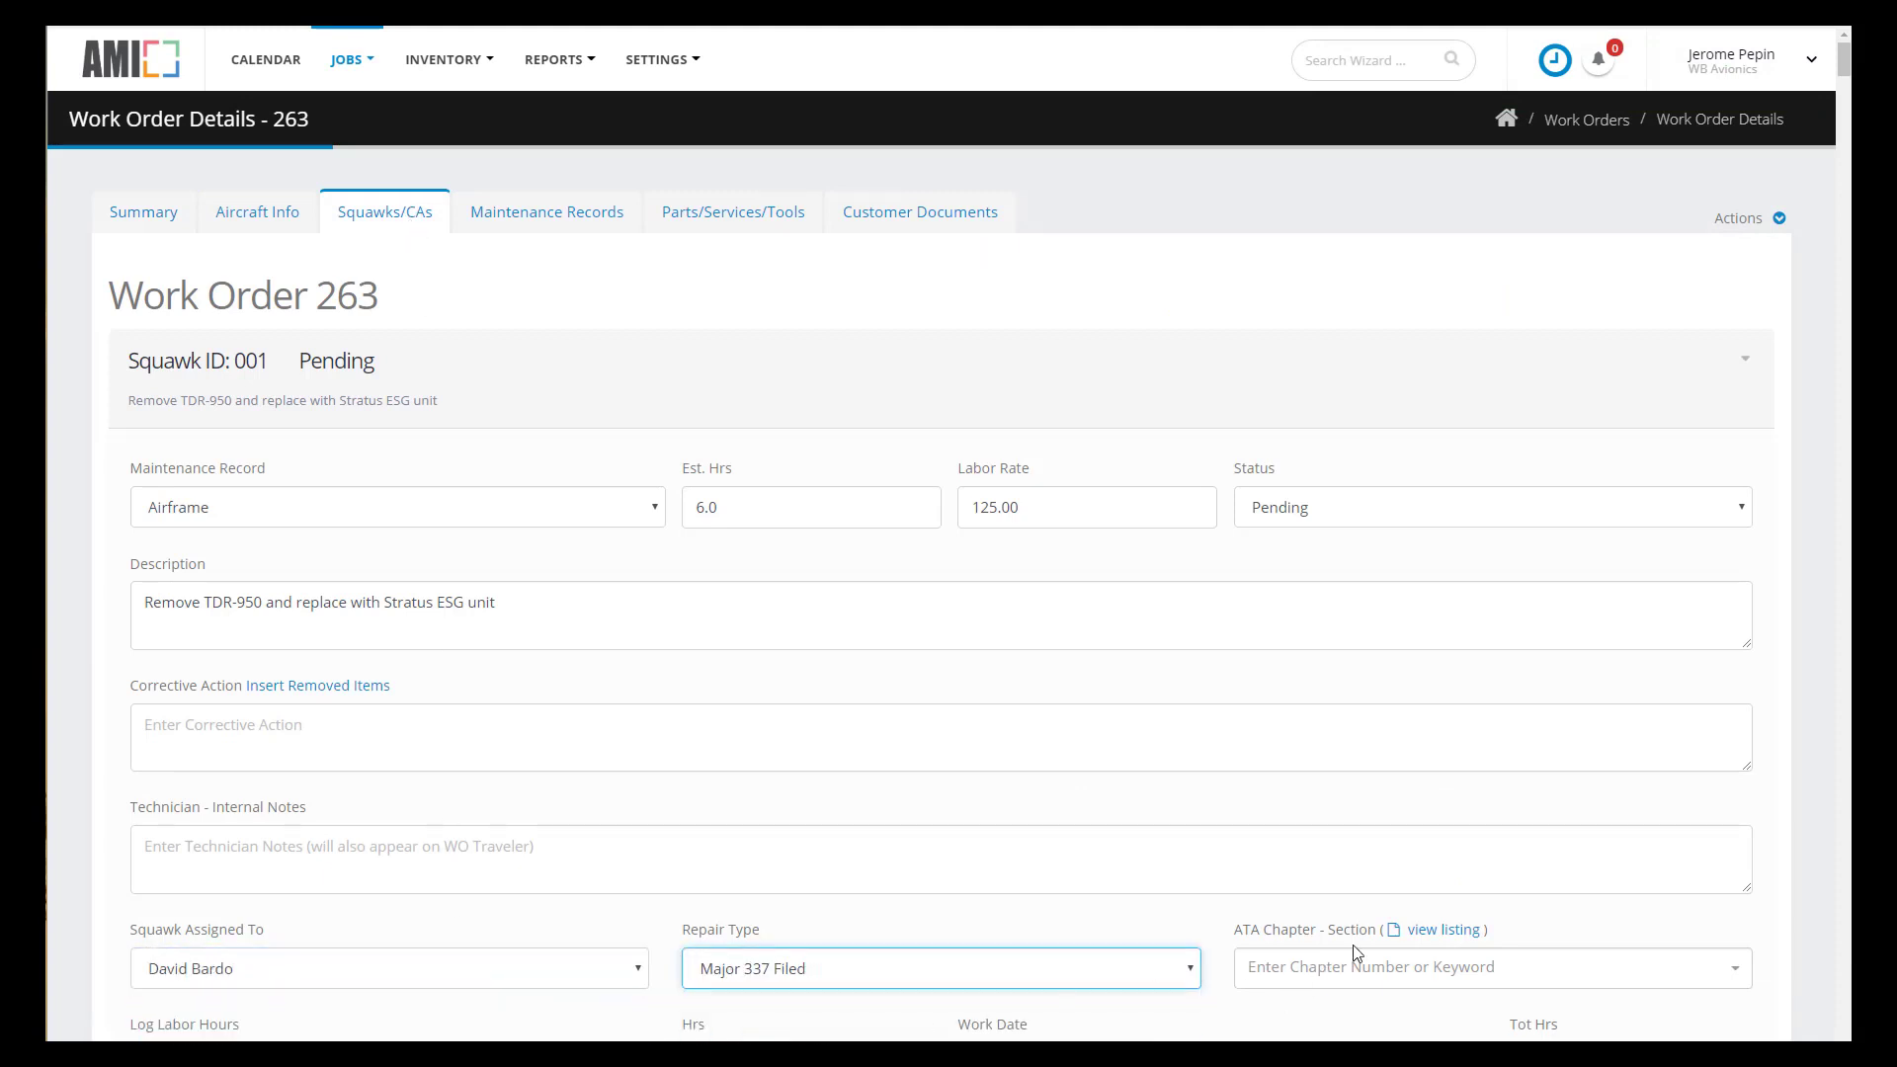
- Set squawk 001's ATA chapter to 34-52 ATC TRANSPONDER SYSTEM
click(1437, 931)
scroll(885, 612, down, 3)
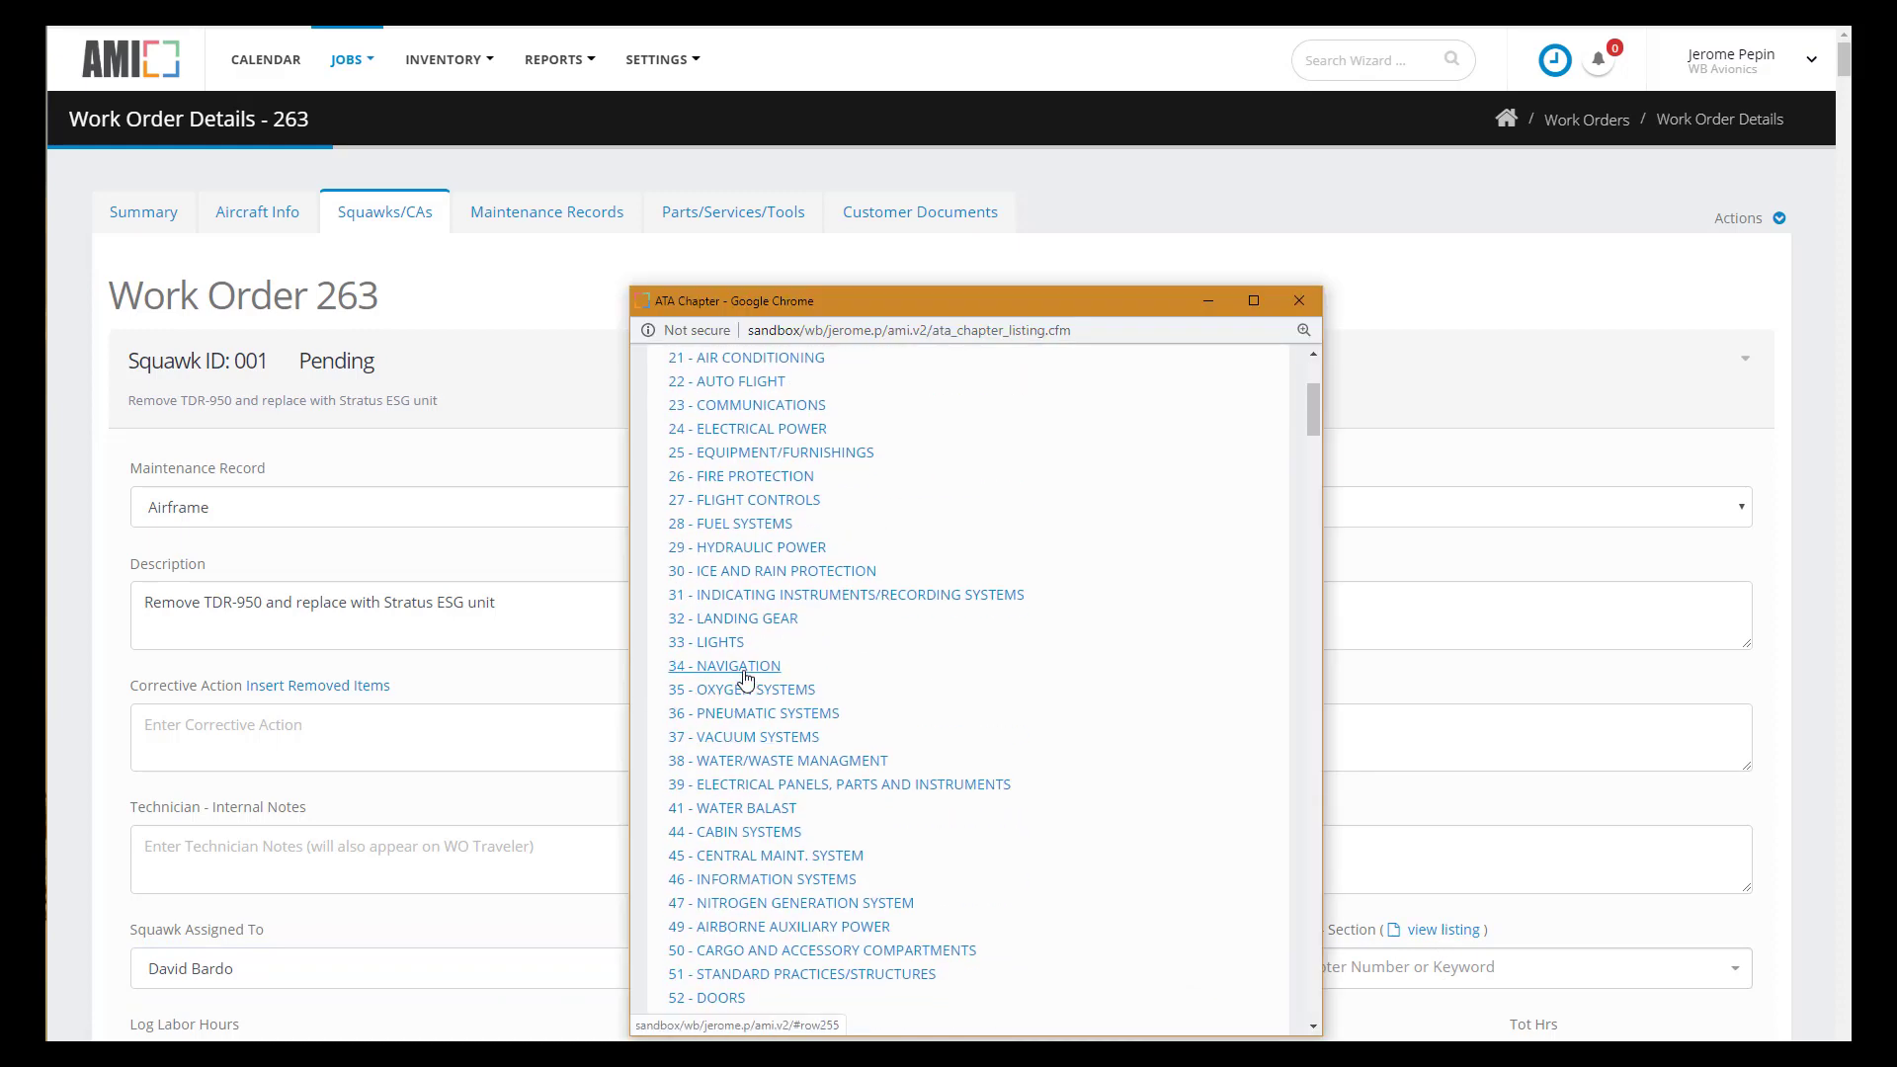
click(751, 682)
scroll(876, 756, down, 6)
click(983, 582)
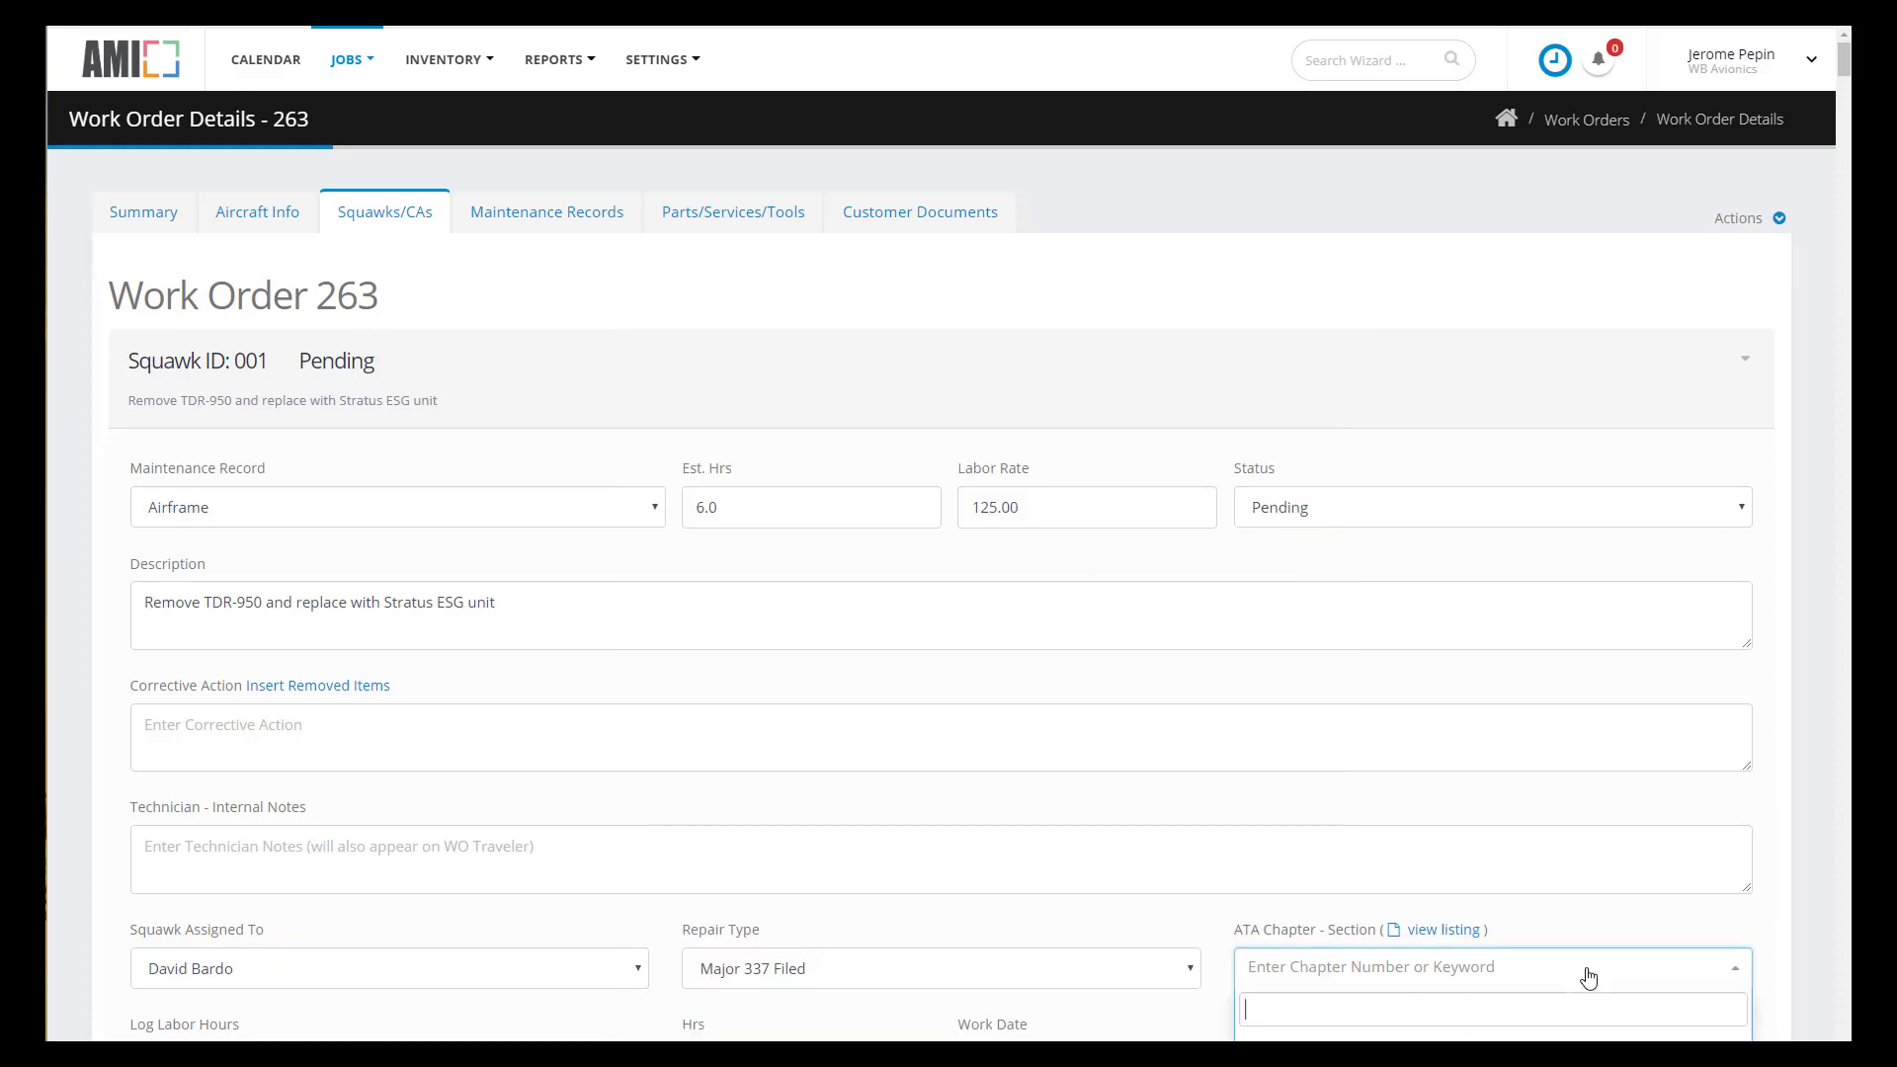
click(1581, 983)
text(34-52)
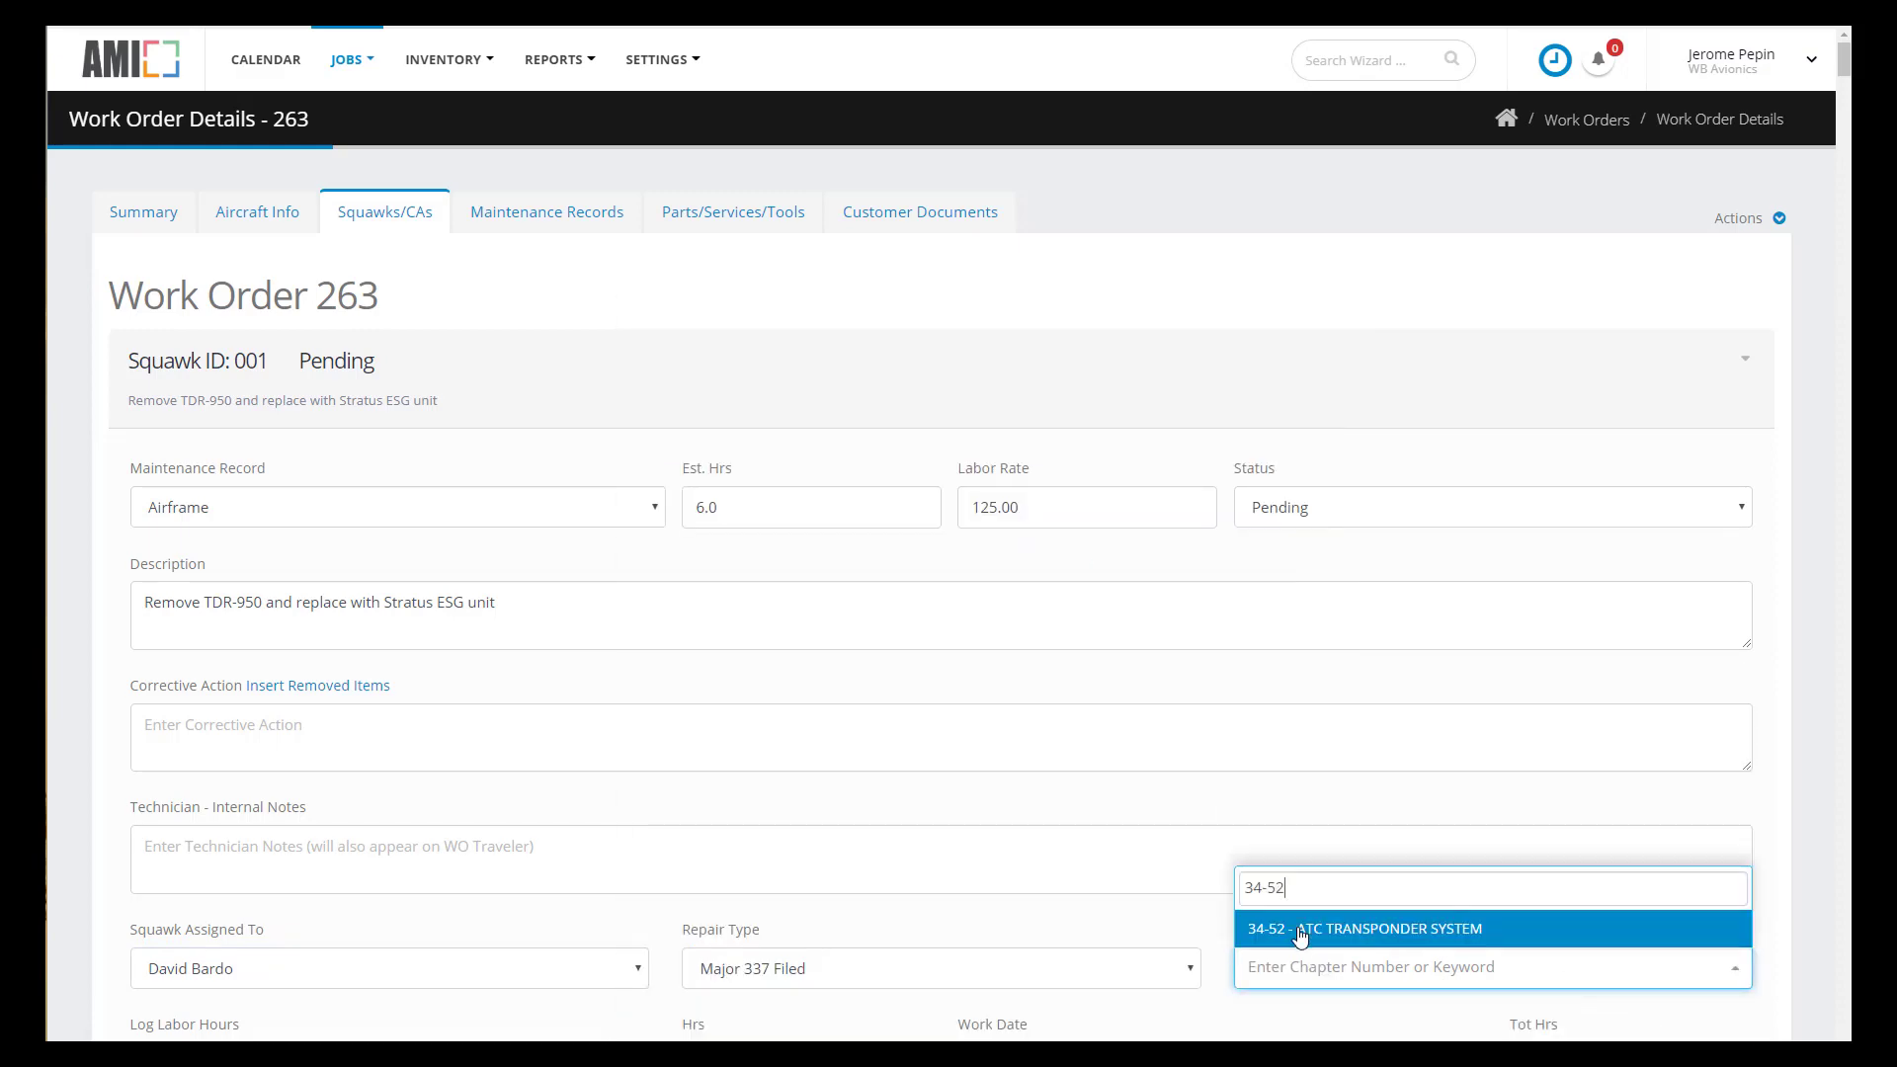
click(1294, 933)
scroll(1126, 828, down, 4)
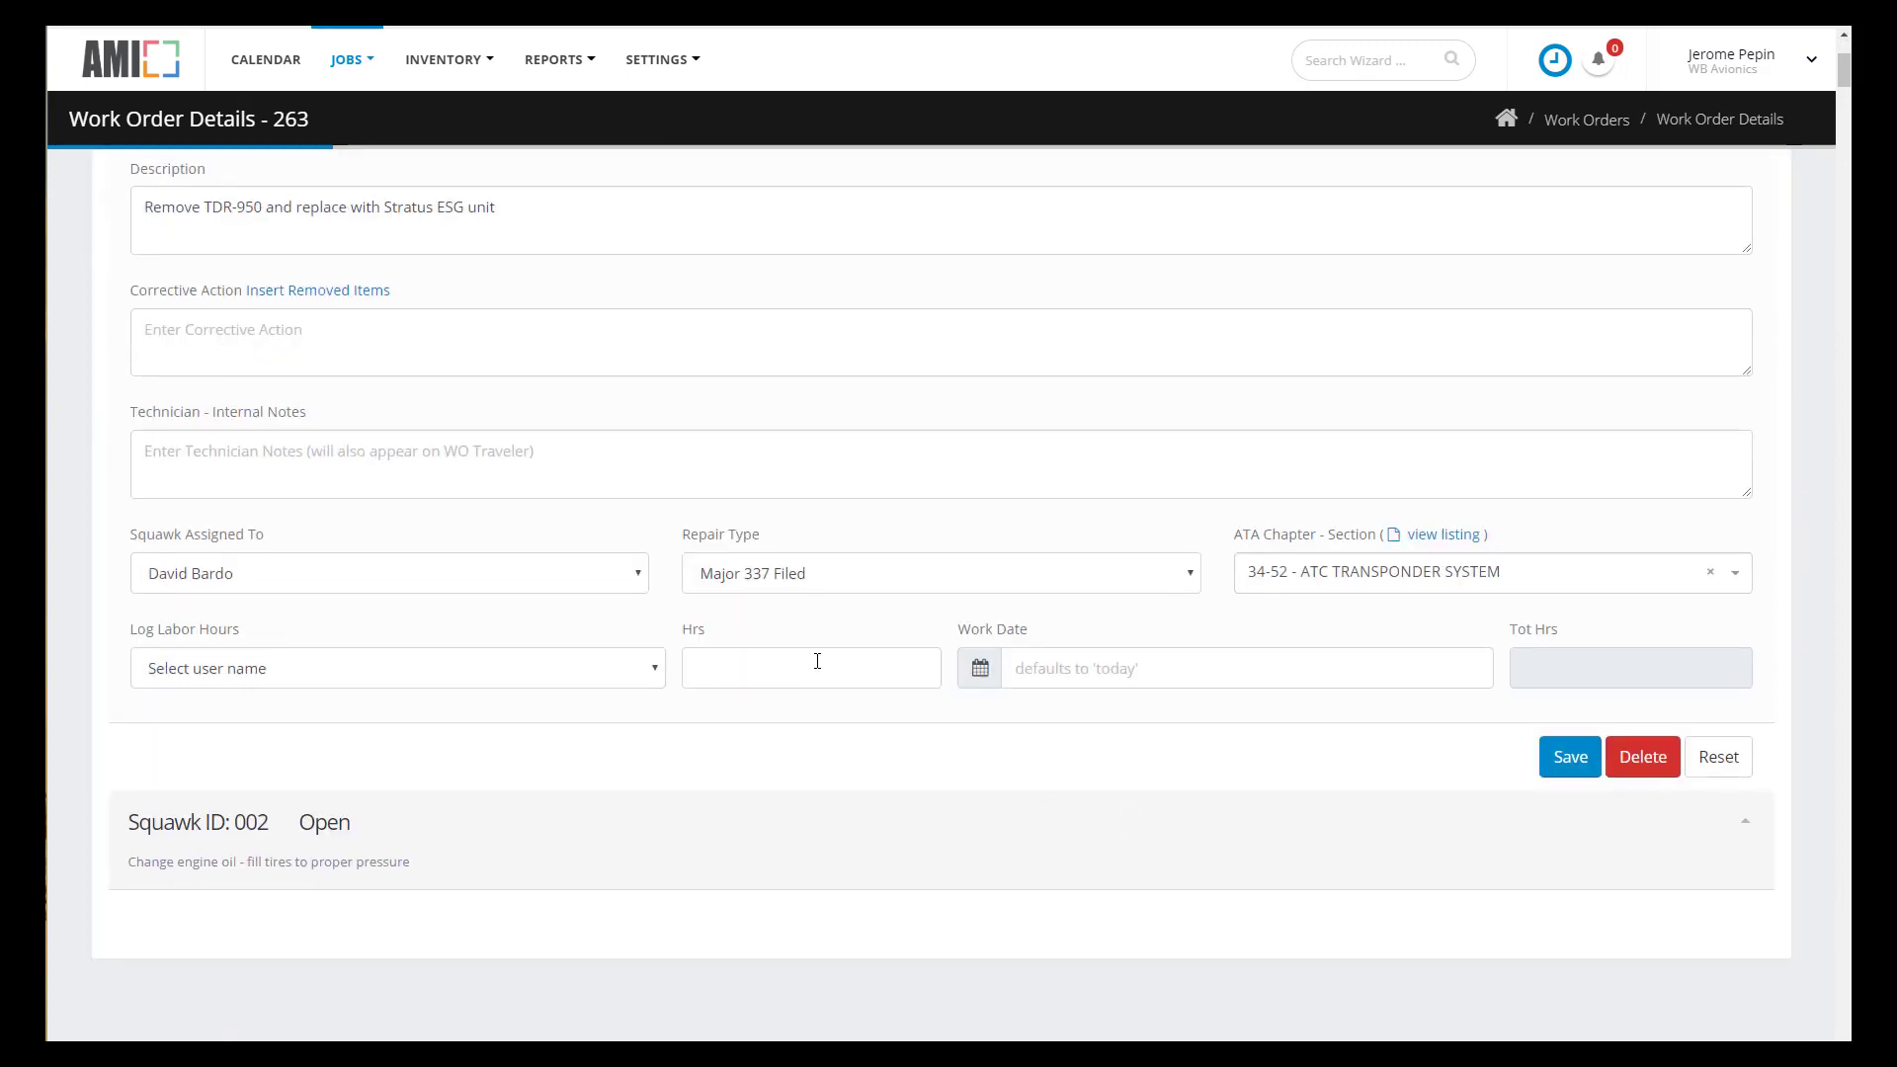
- Log the technician's labor hours with a May work date and save the entry
click(514, 680)
click(275, 719)
click(749, 666)
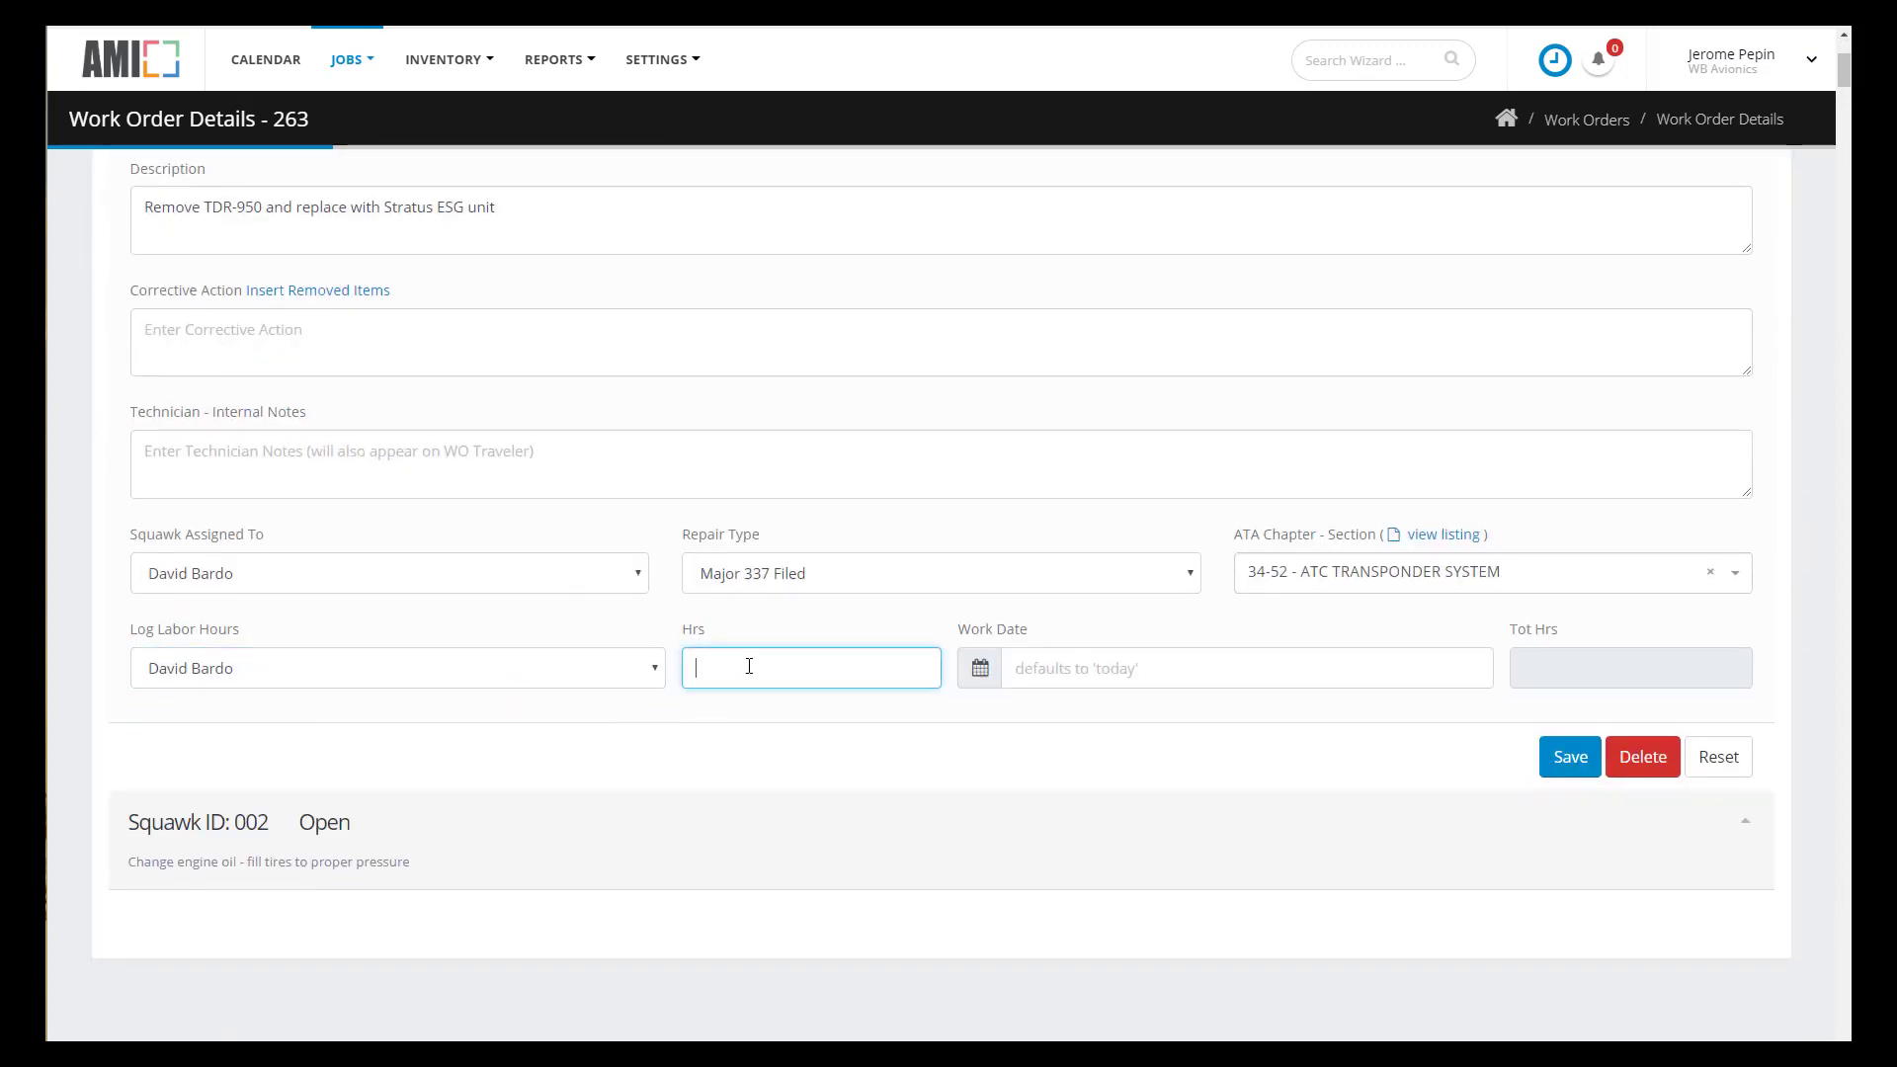
click(1104, 672)
click(1126, 454)
click(1567, 758)
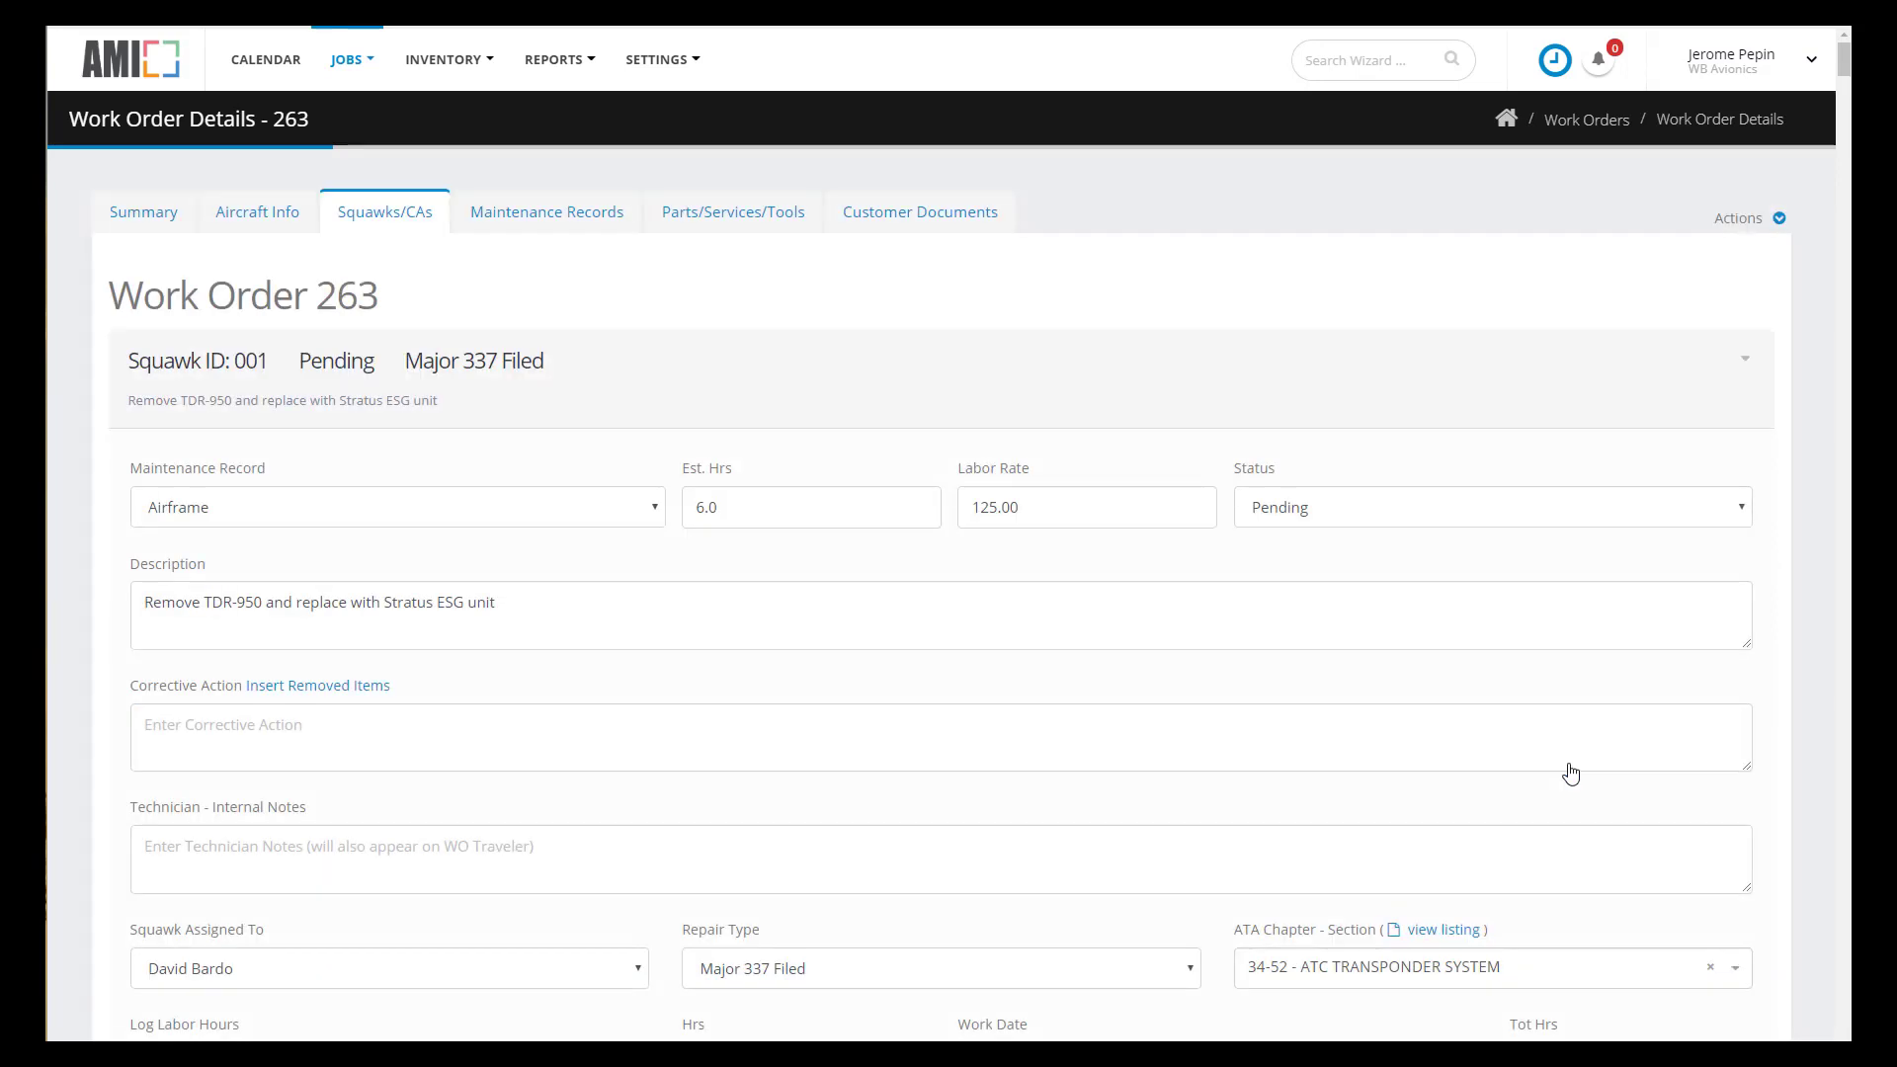
- Enter the corrective action "Installed Stratus ESG unit to FAA guidelines."
click(265, 726)
drag(510, 601, 383, 601)
key(ctrl+c)
click(268, 707)
text(Installed)
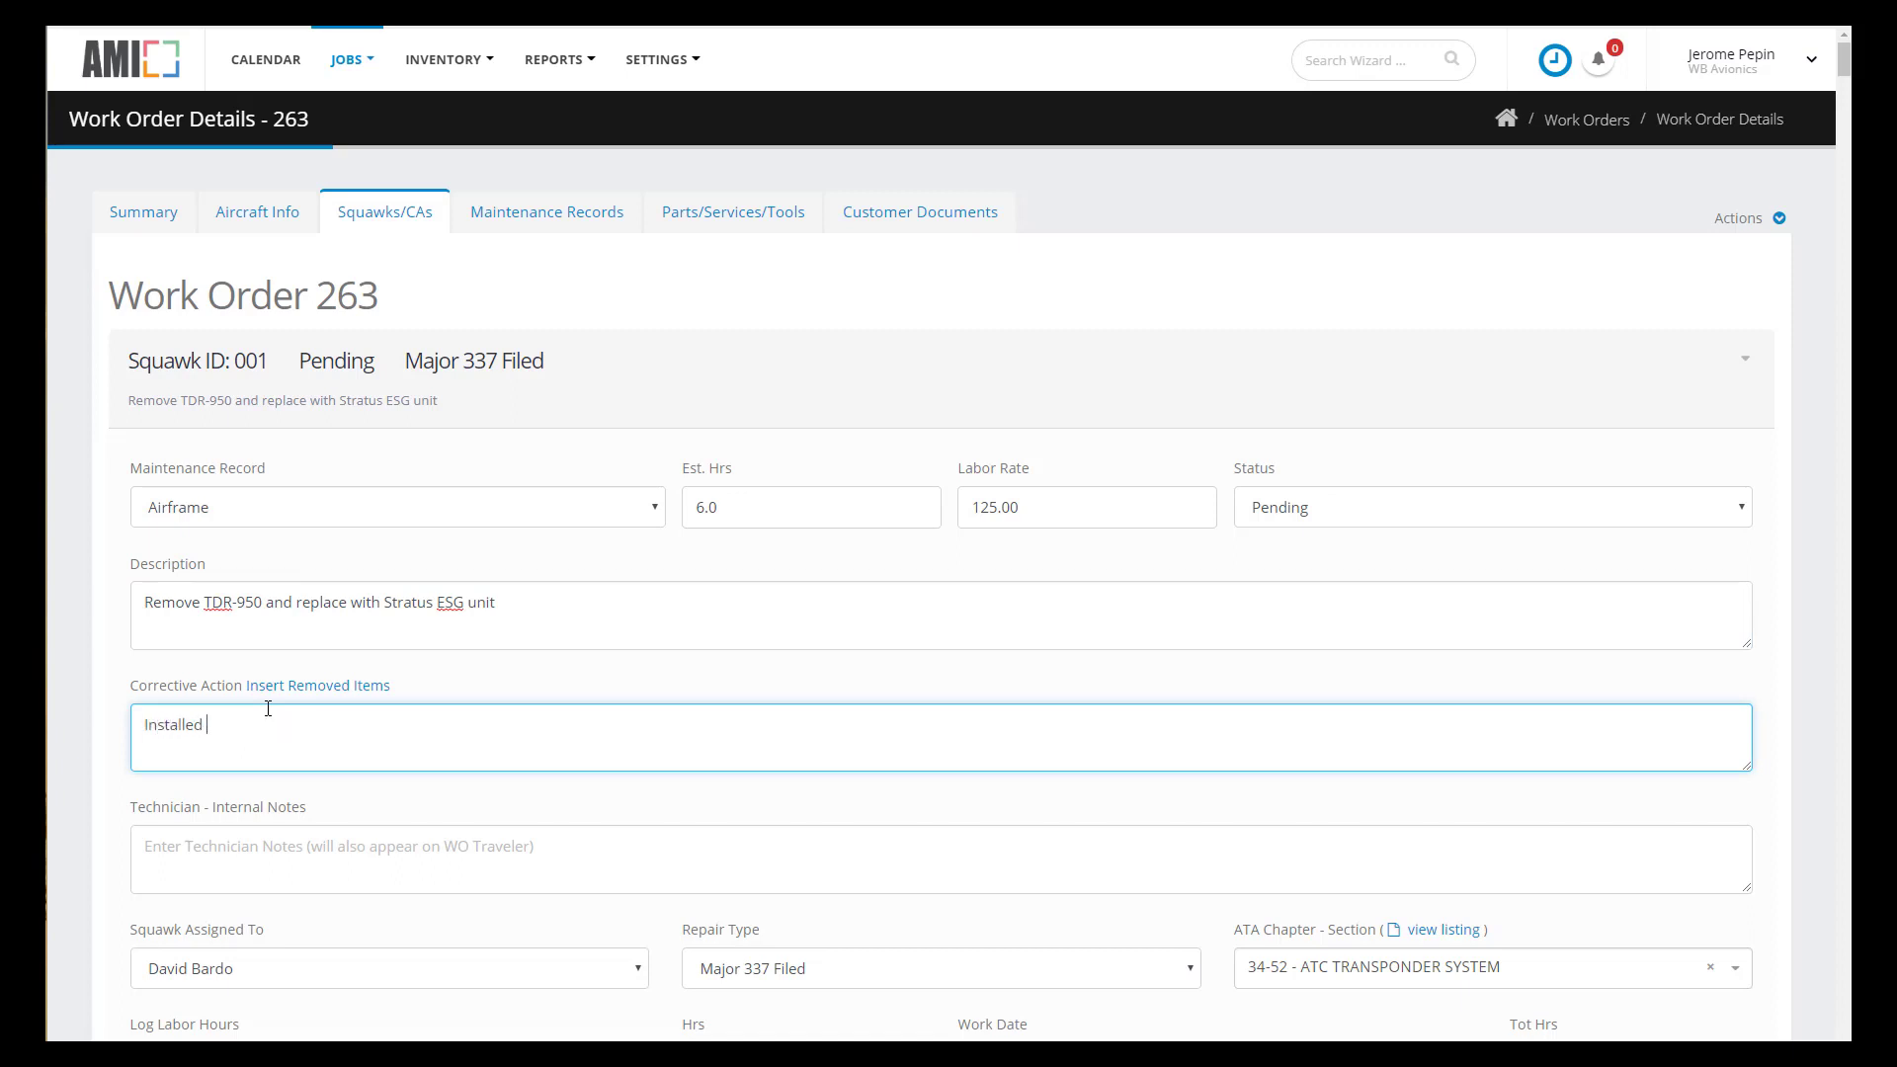
key(ctrl+v)
text(to FAA guidelines)
- Set squawk 001 to Inspection Required, notify the inspector, and save
click(1359, 519)
click(1346, 573)
click(1354, 591)
click(1264, 759)
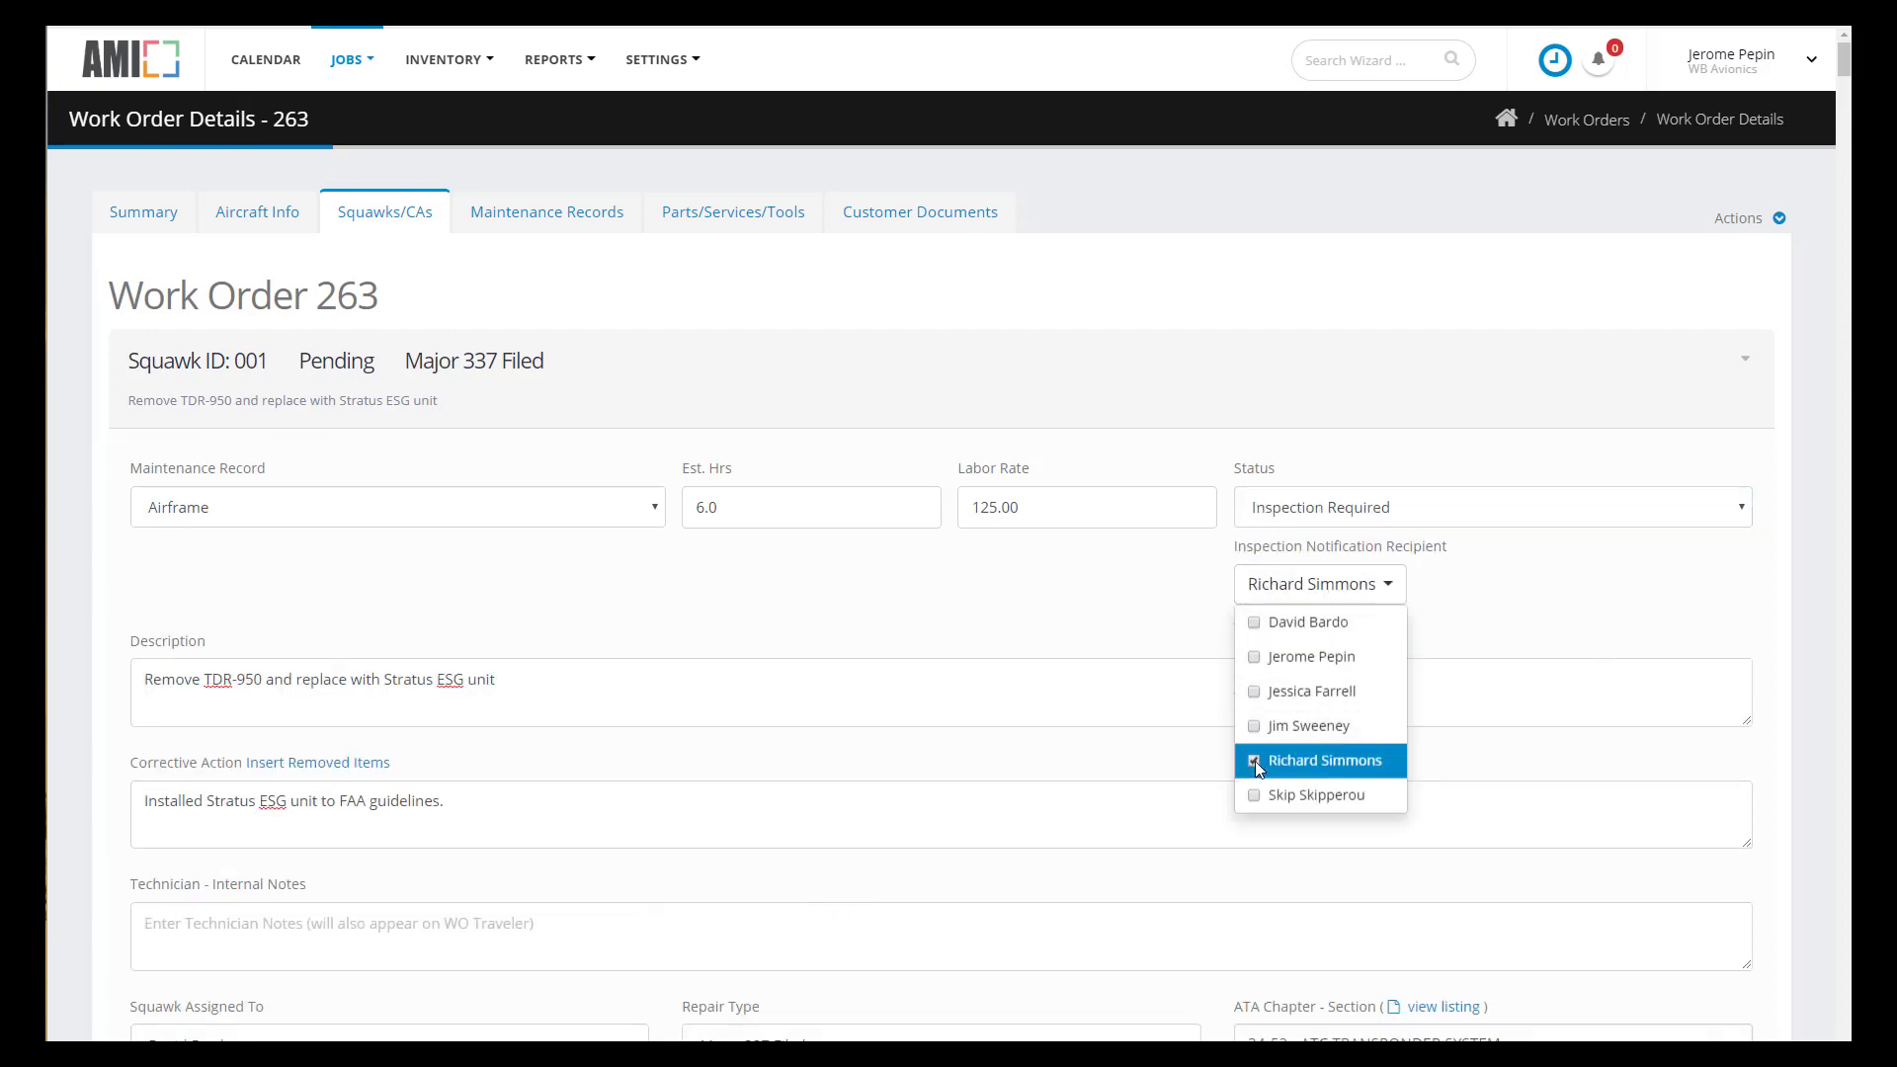
click(1512, 605)
scroll(1512, 606, down, 3)
click(1570, 958)
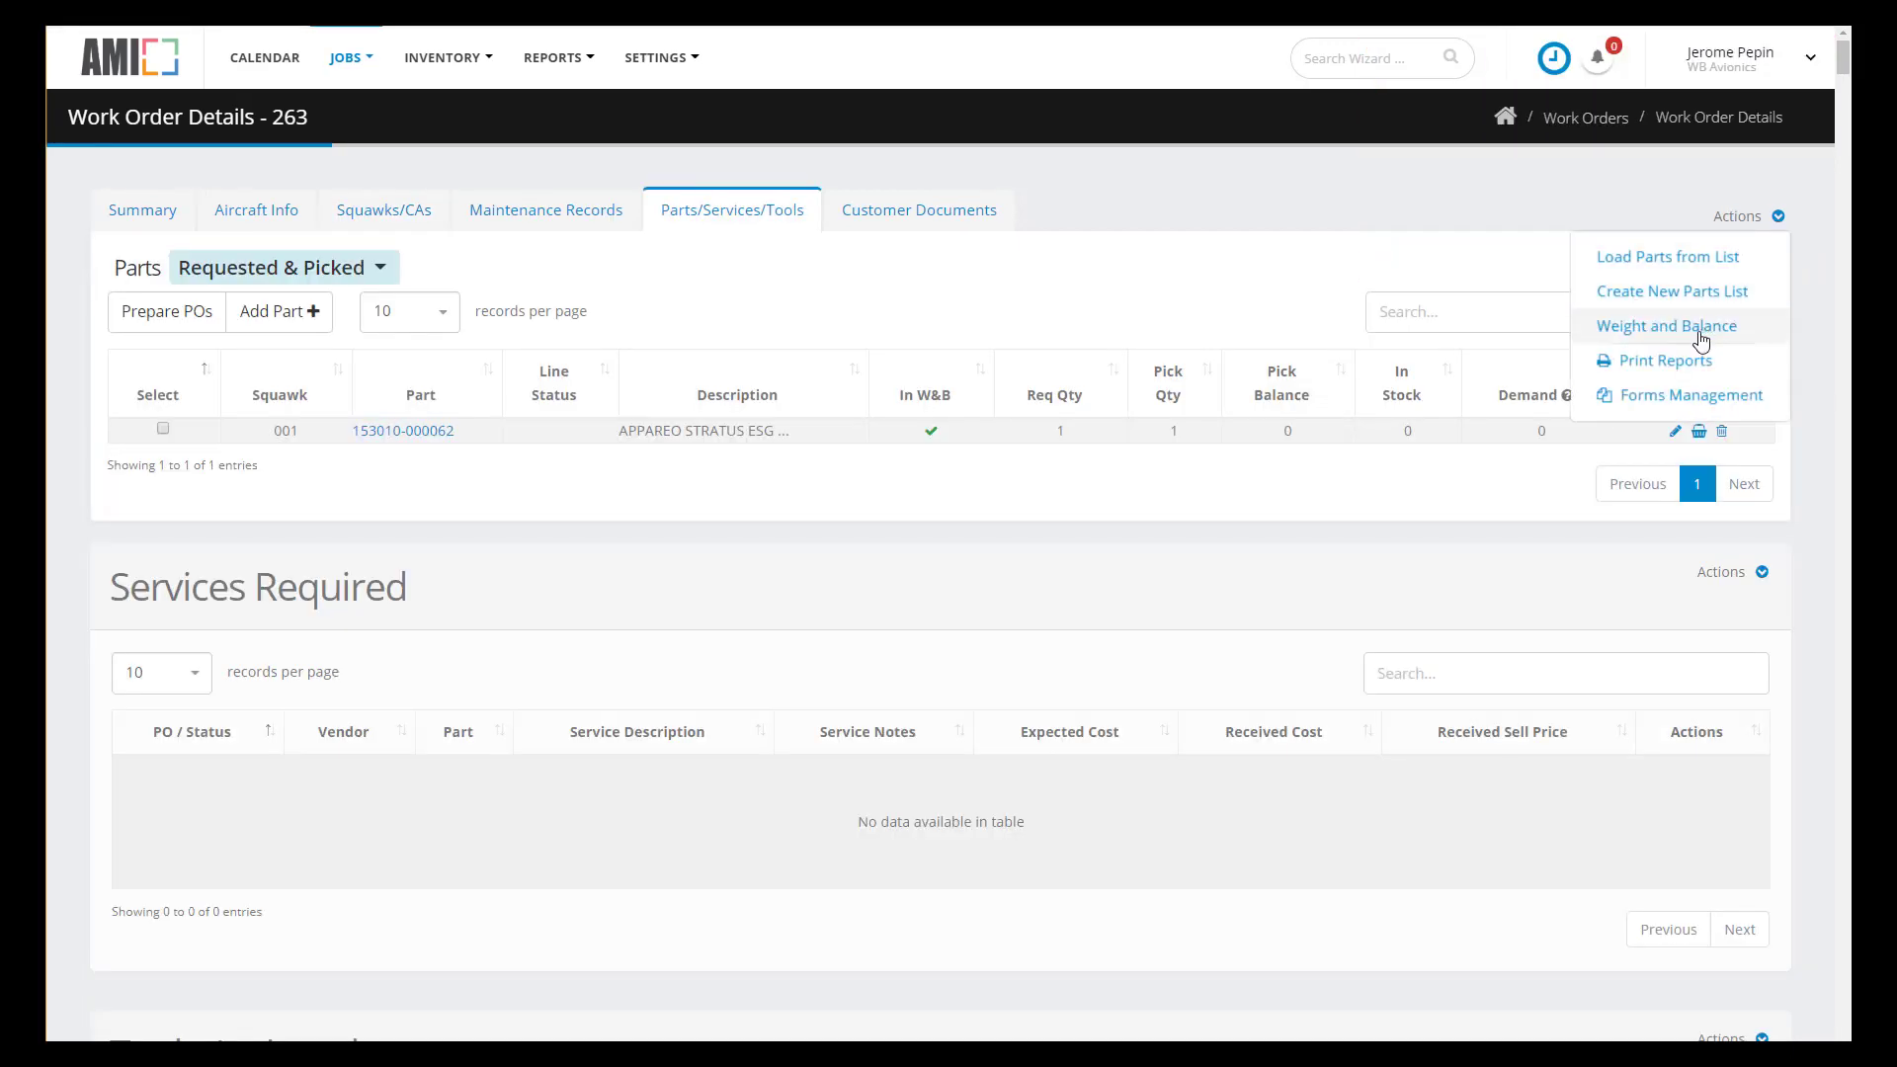
- Open the Weight and Balance manager for Work Order 263 and arrange its window
click(1701, 339)
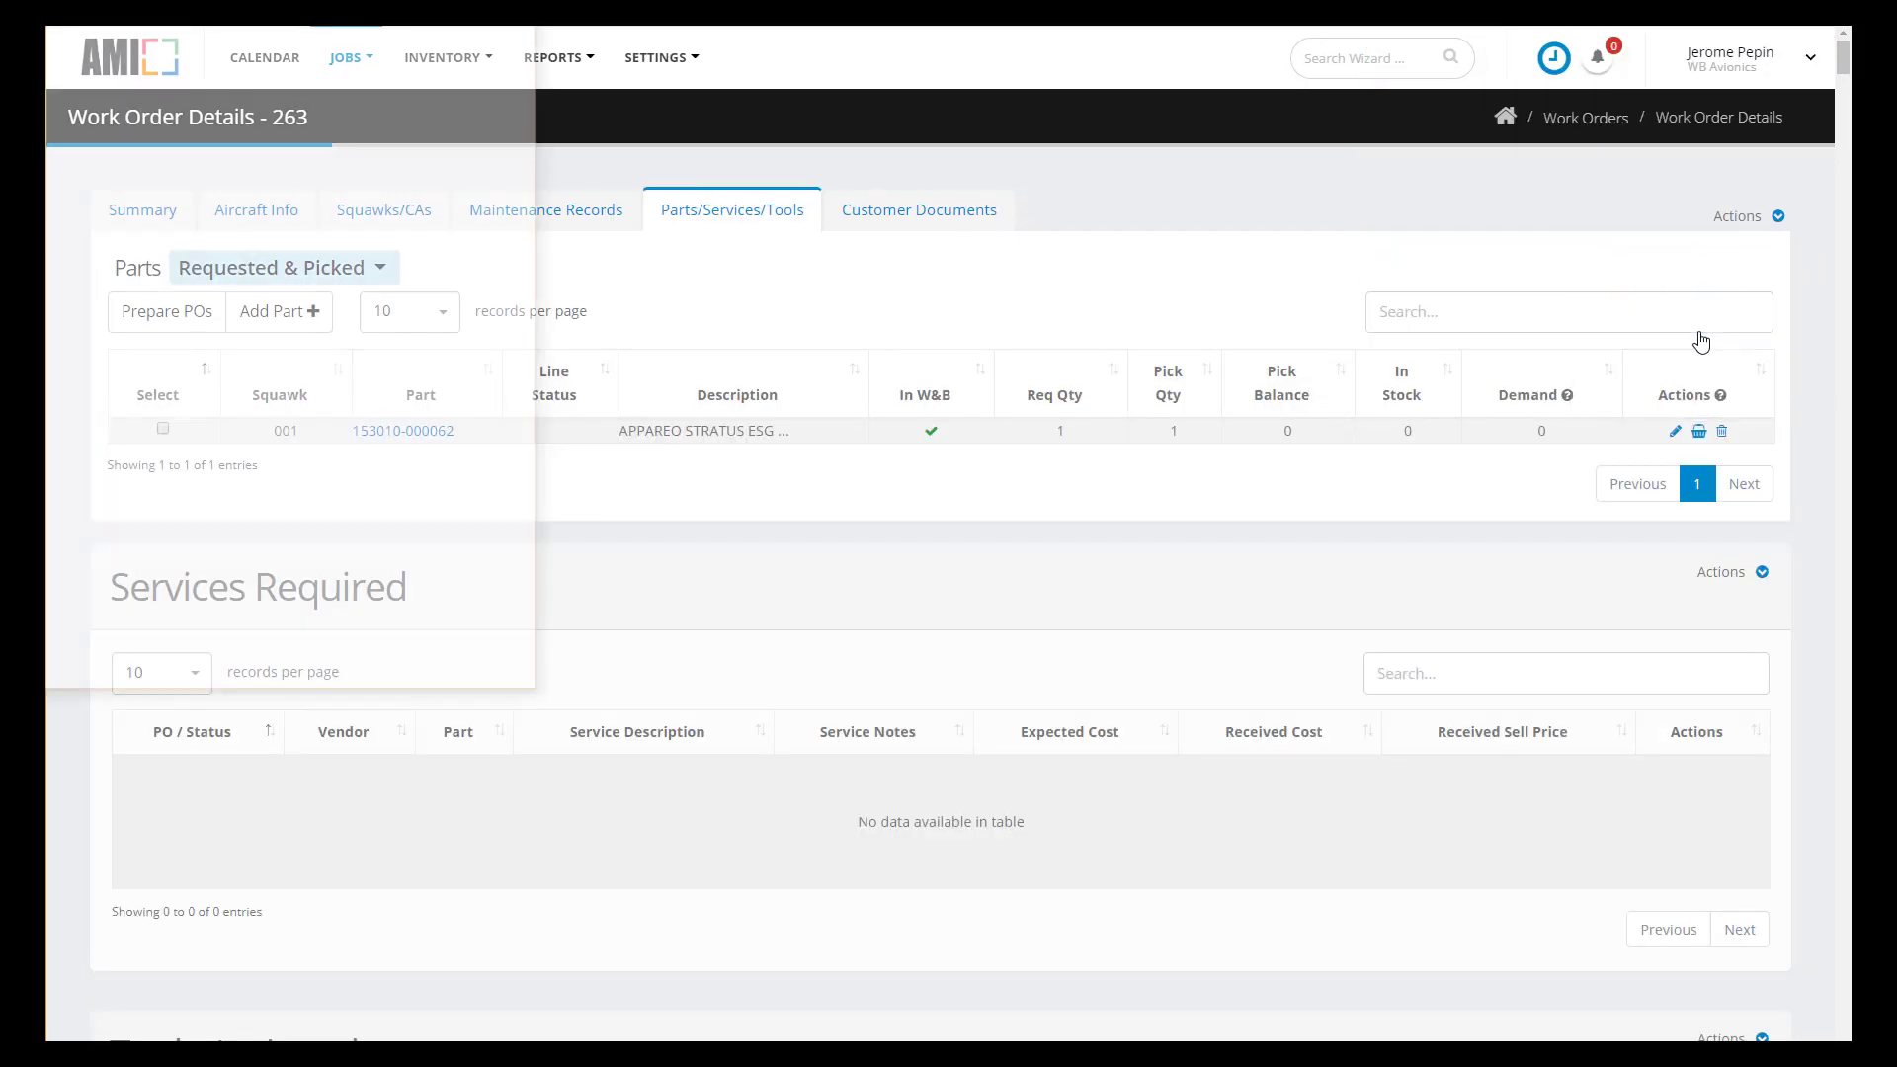
drag(267, 29, 1204, 184)
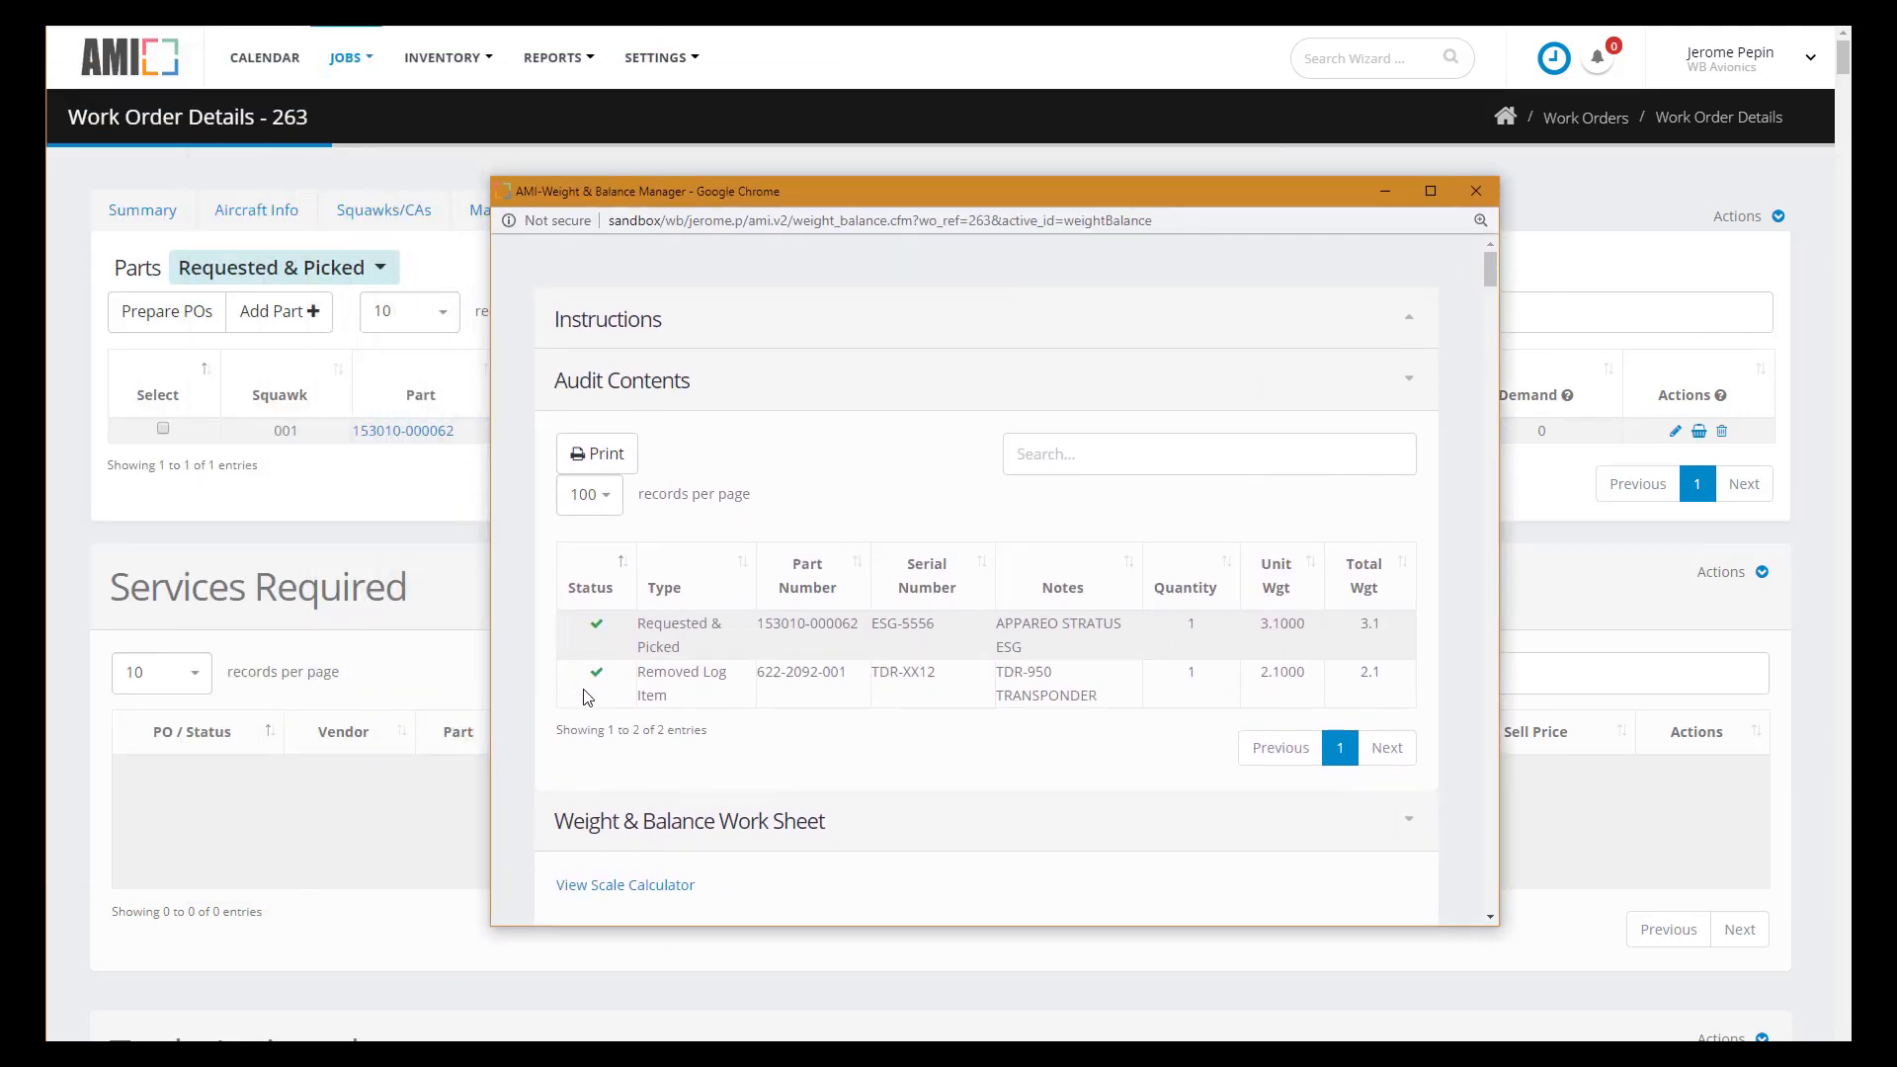
scroll(724, 712, down, 3)
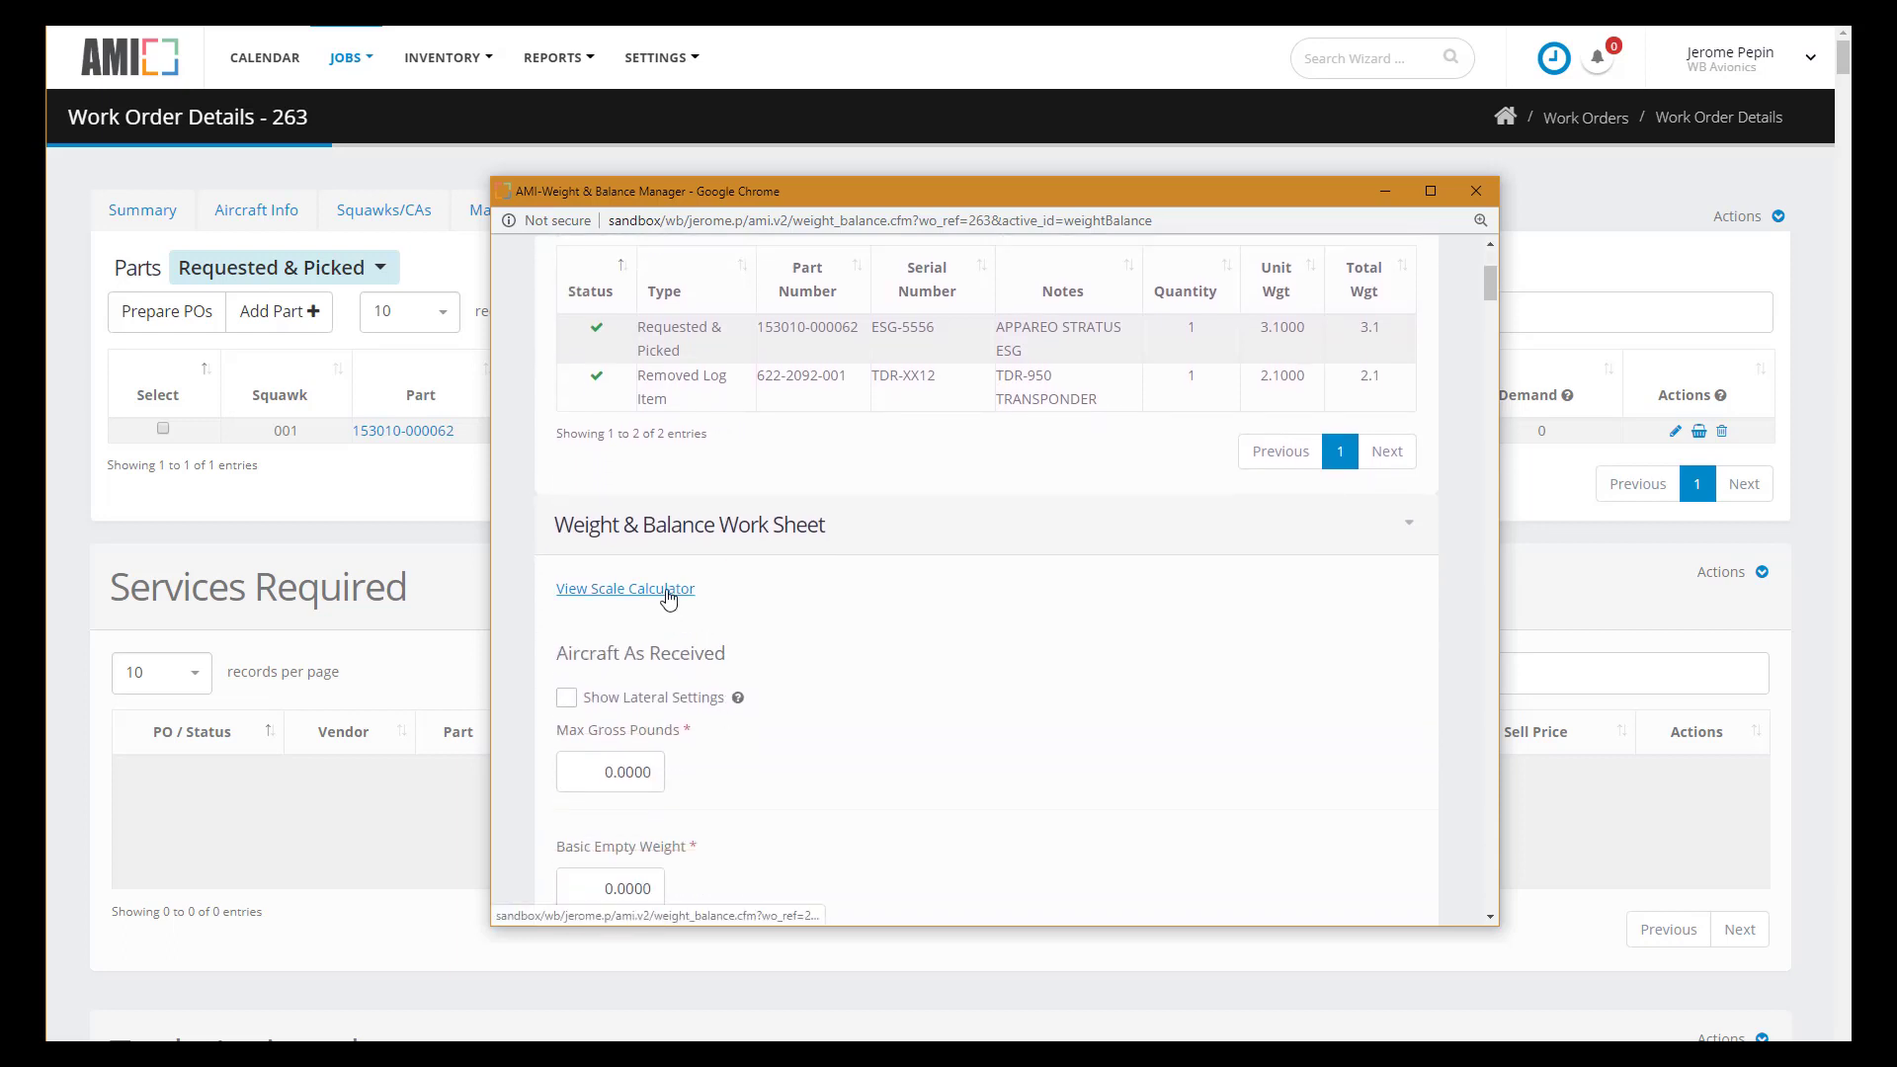
click(667, 591)
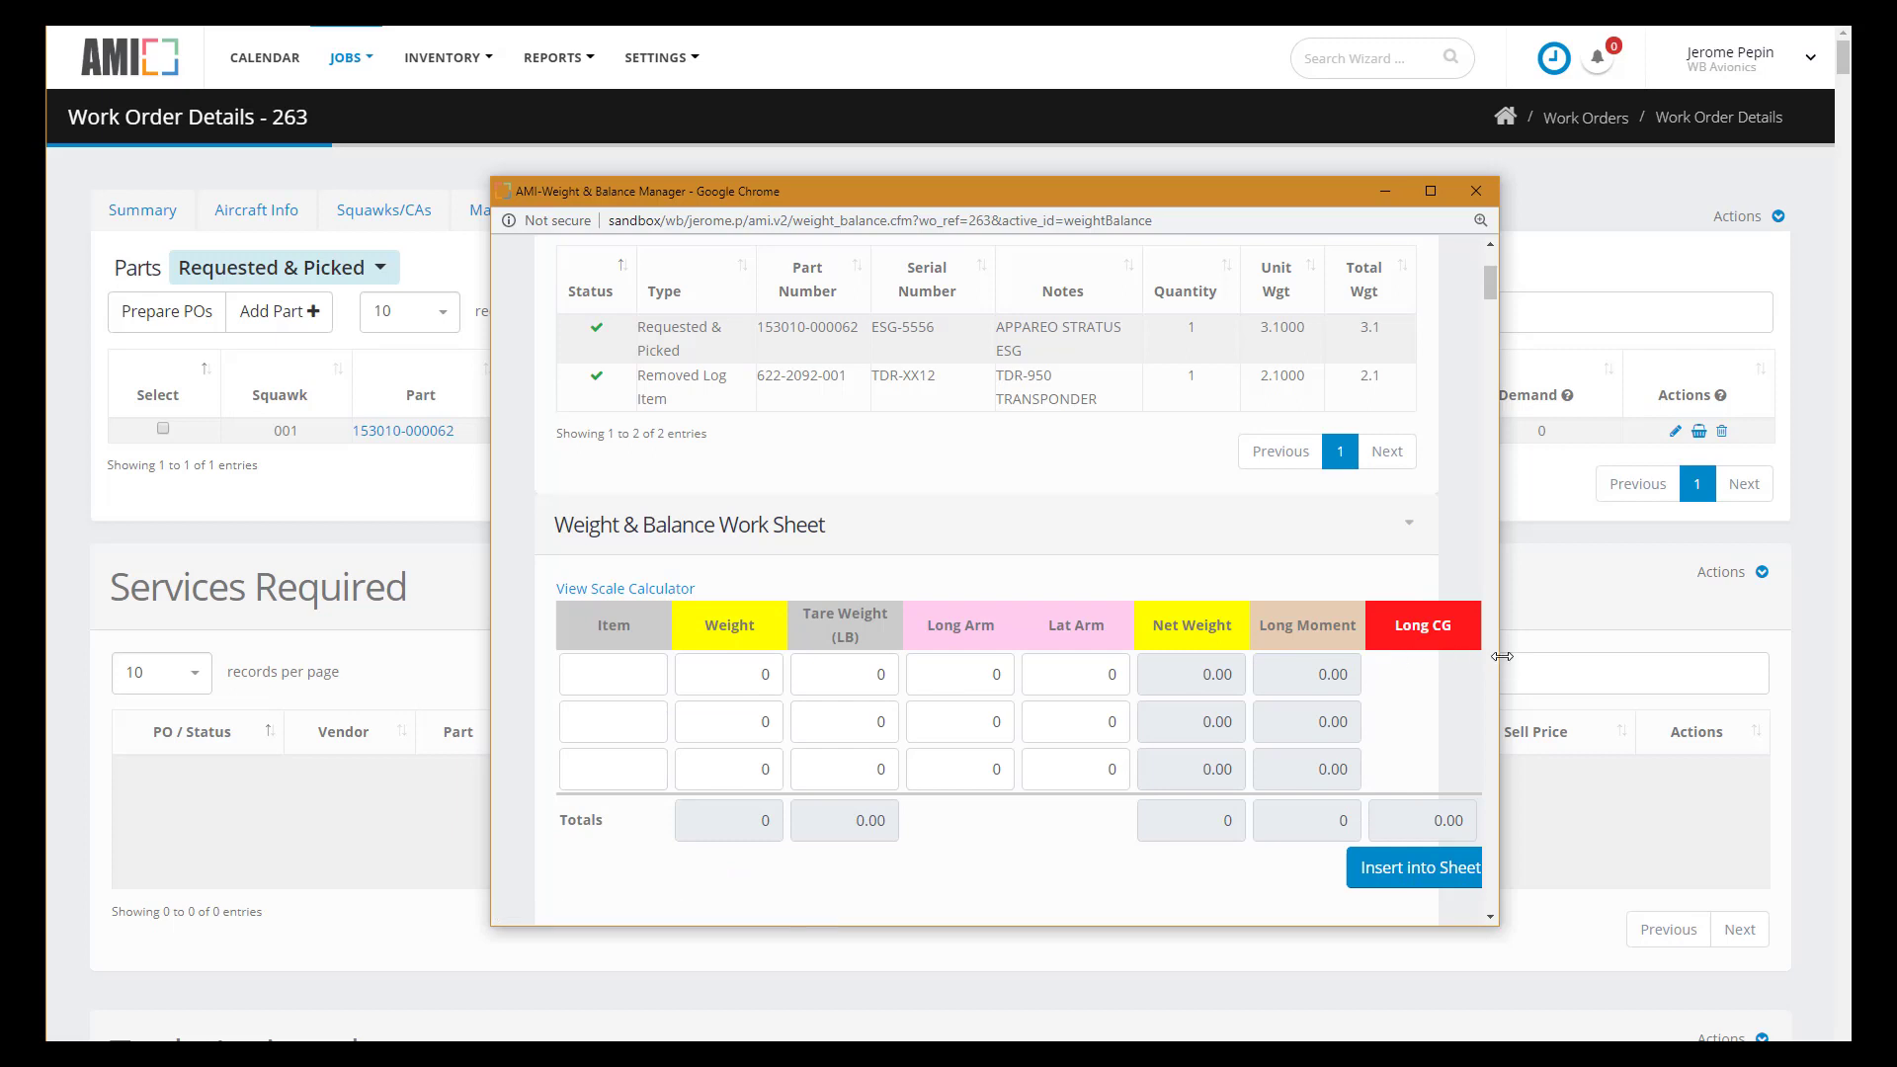
drag(1501, 655, 1799, 619)
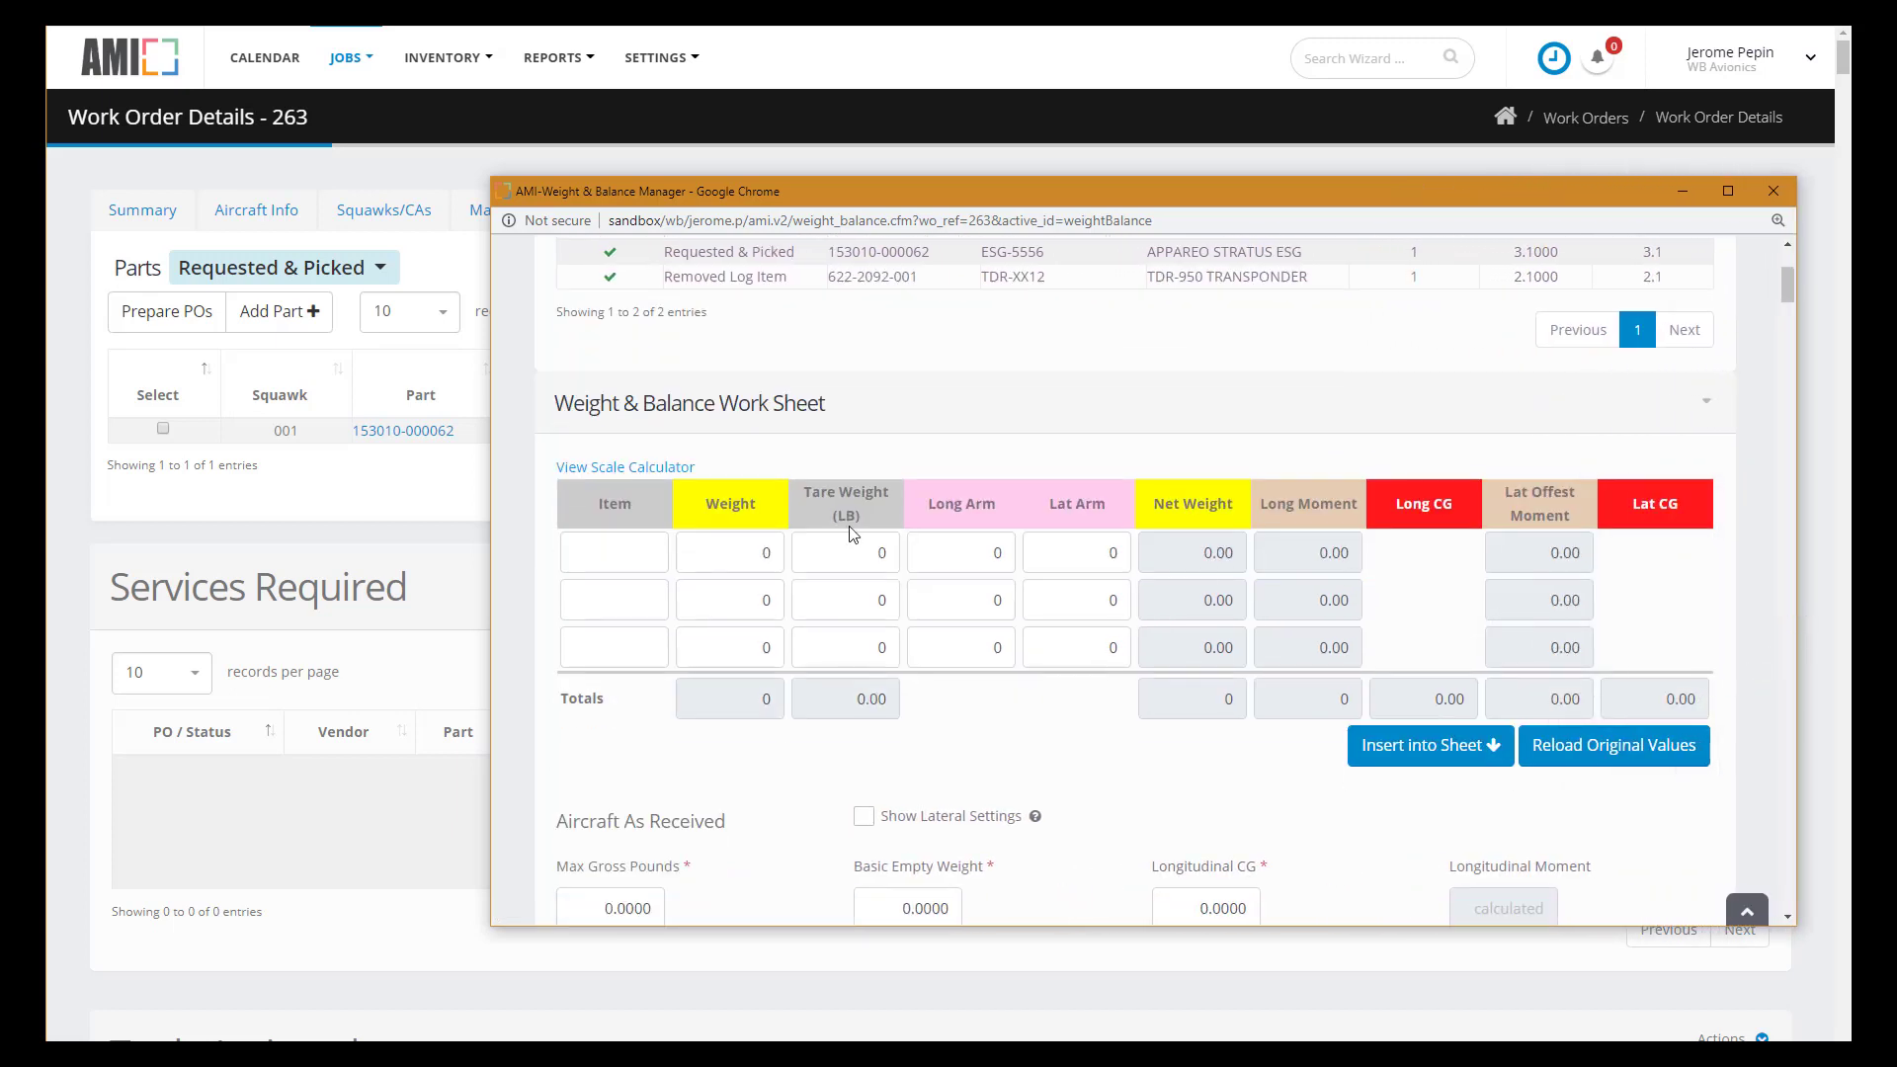
click(638, 467)
scroll(728, 500, down, 1)
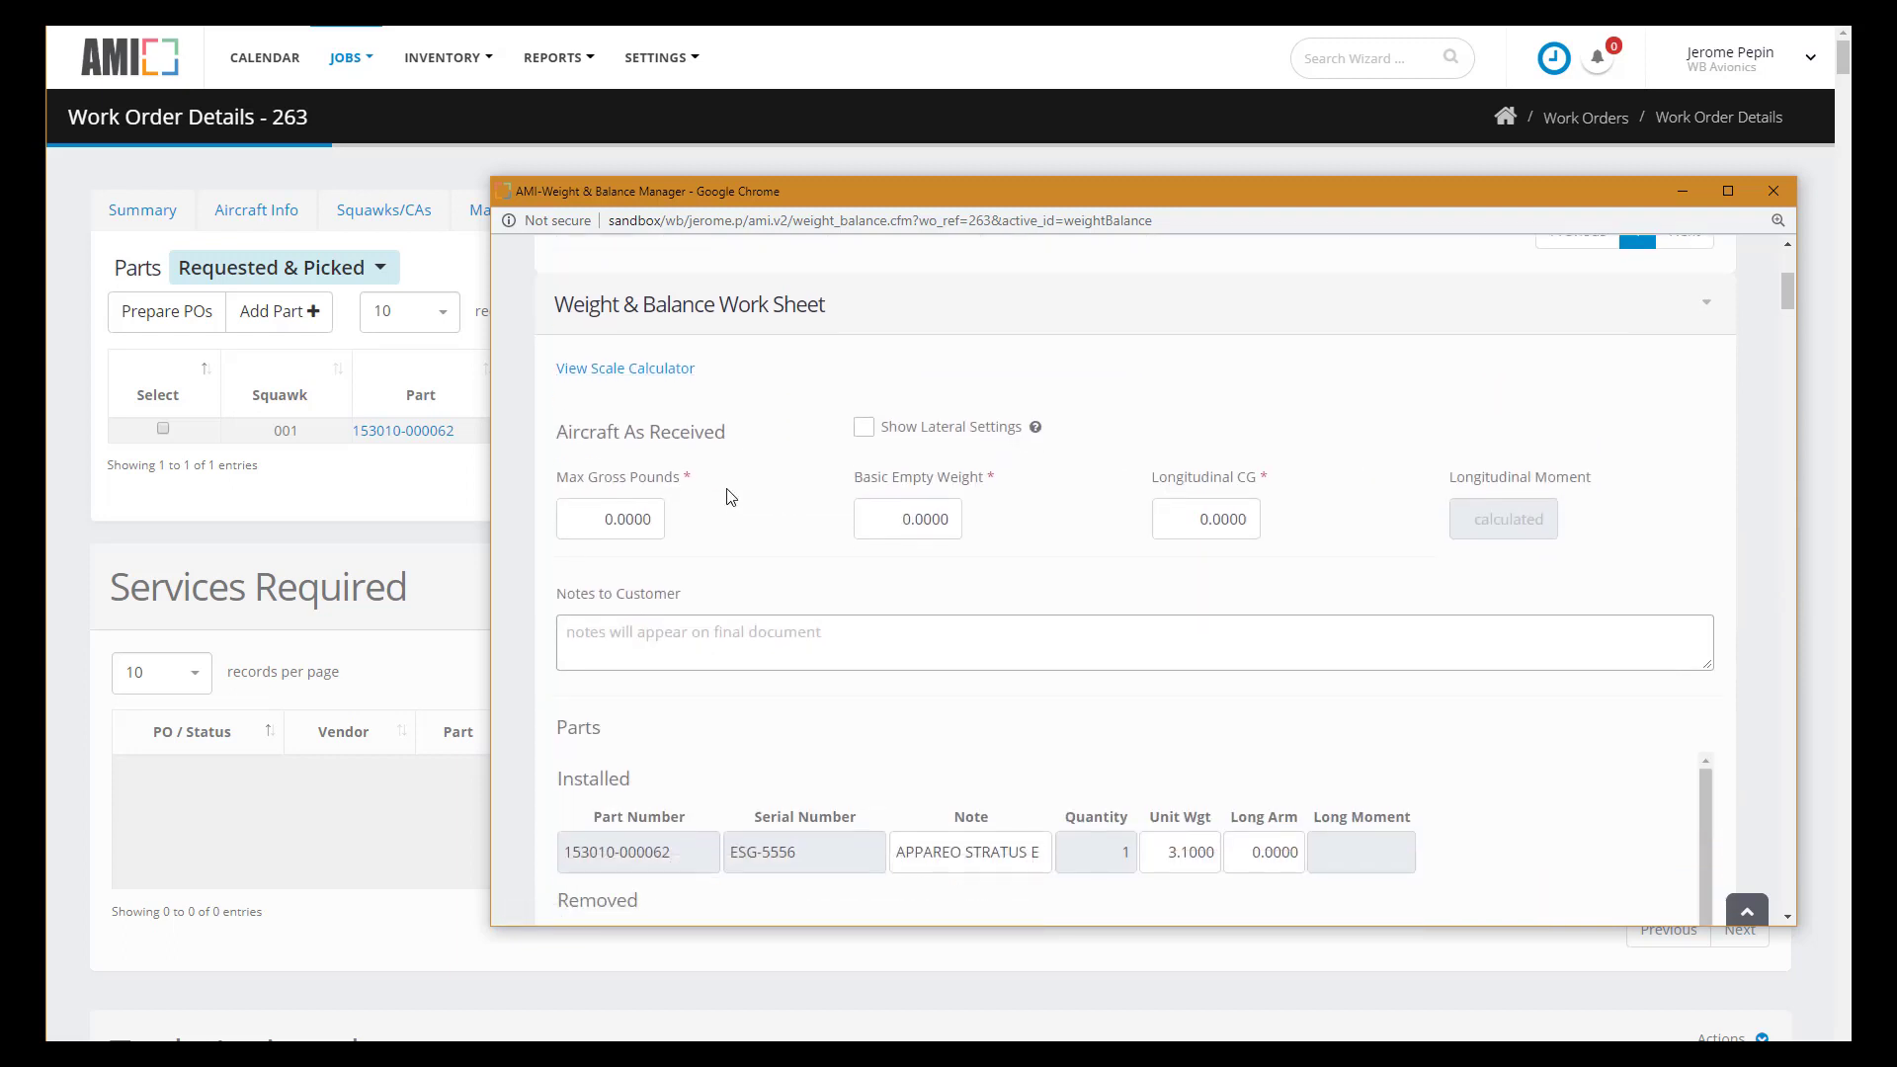
- Enter max gross weight 2300, basic empty weight 1489.78 and longitudinal CG 39
click(599, 524)
text(2300)
click(886, 521)
text(1489.78)
click(1191, 529)
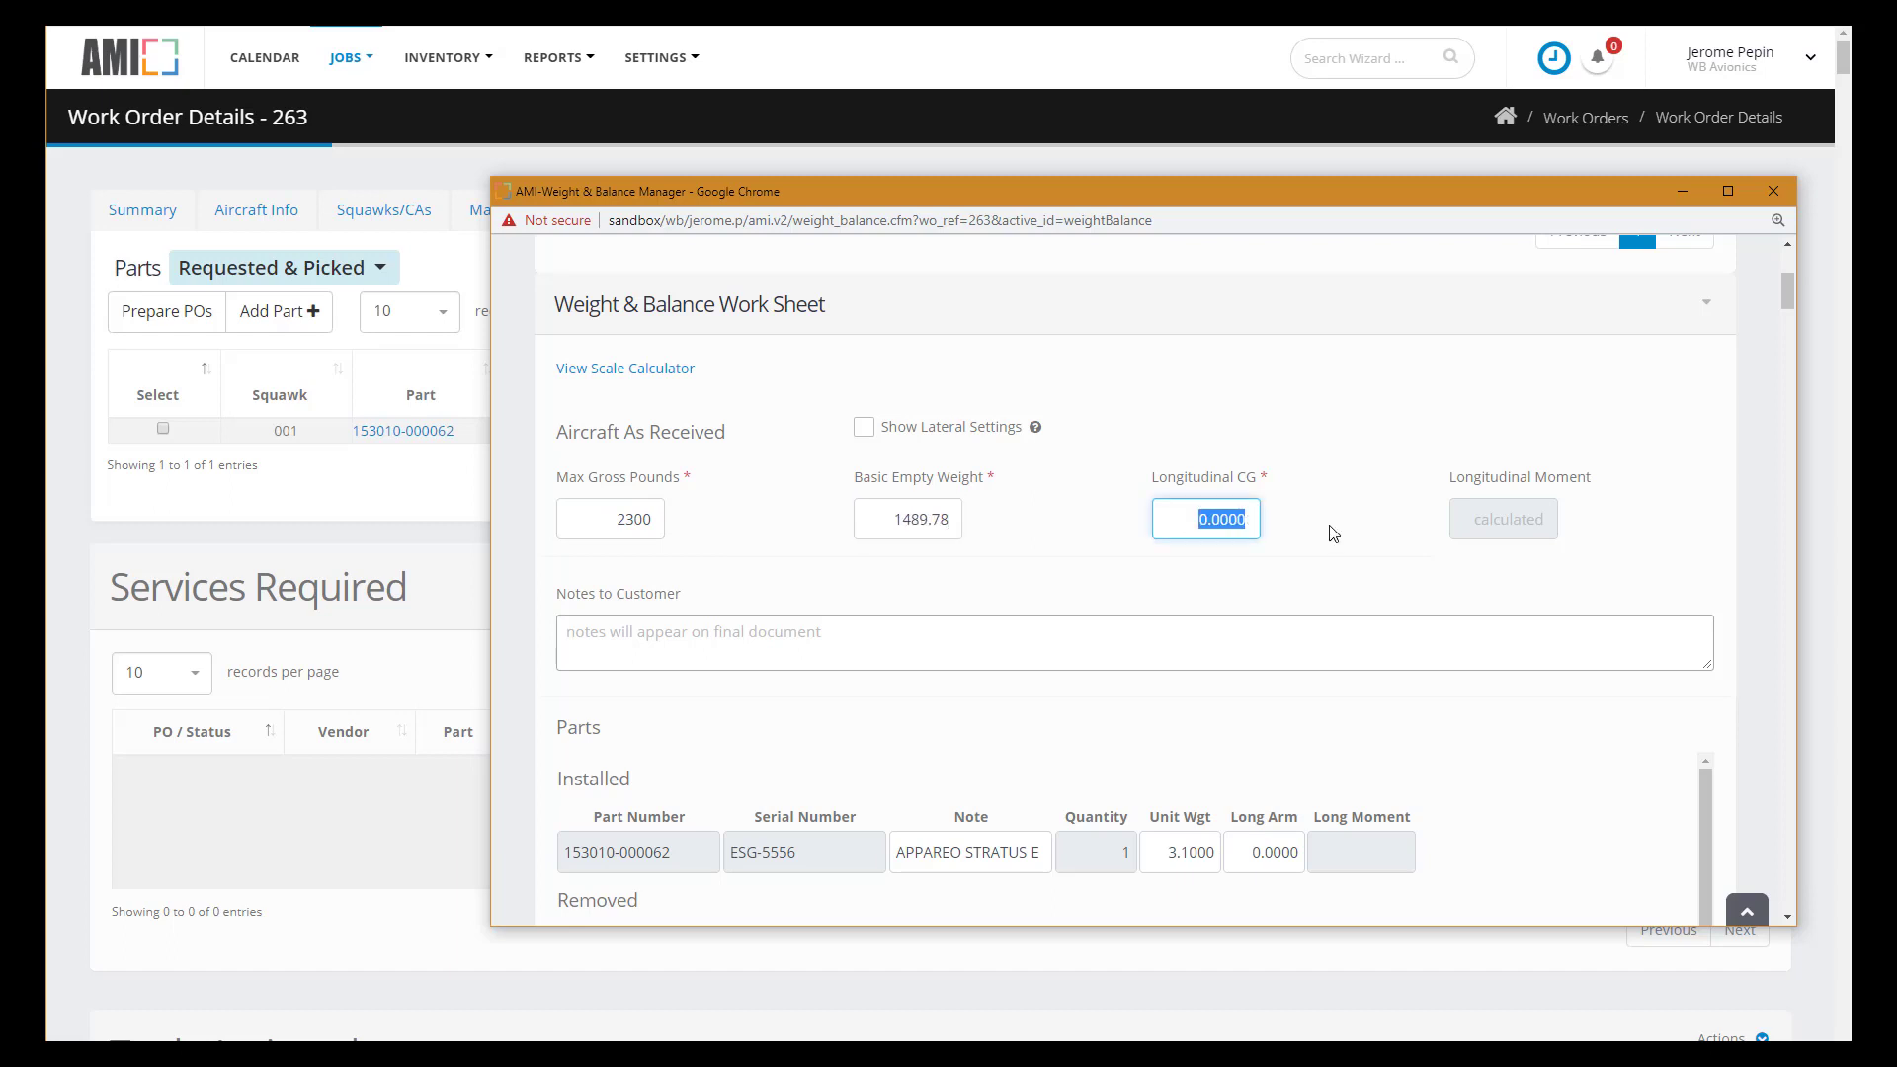
text(39)
click(1312, 587)
scroll(1388, 635, down, 3)
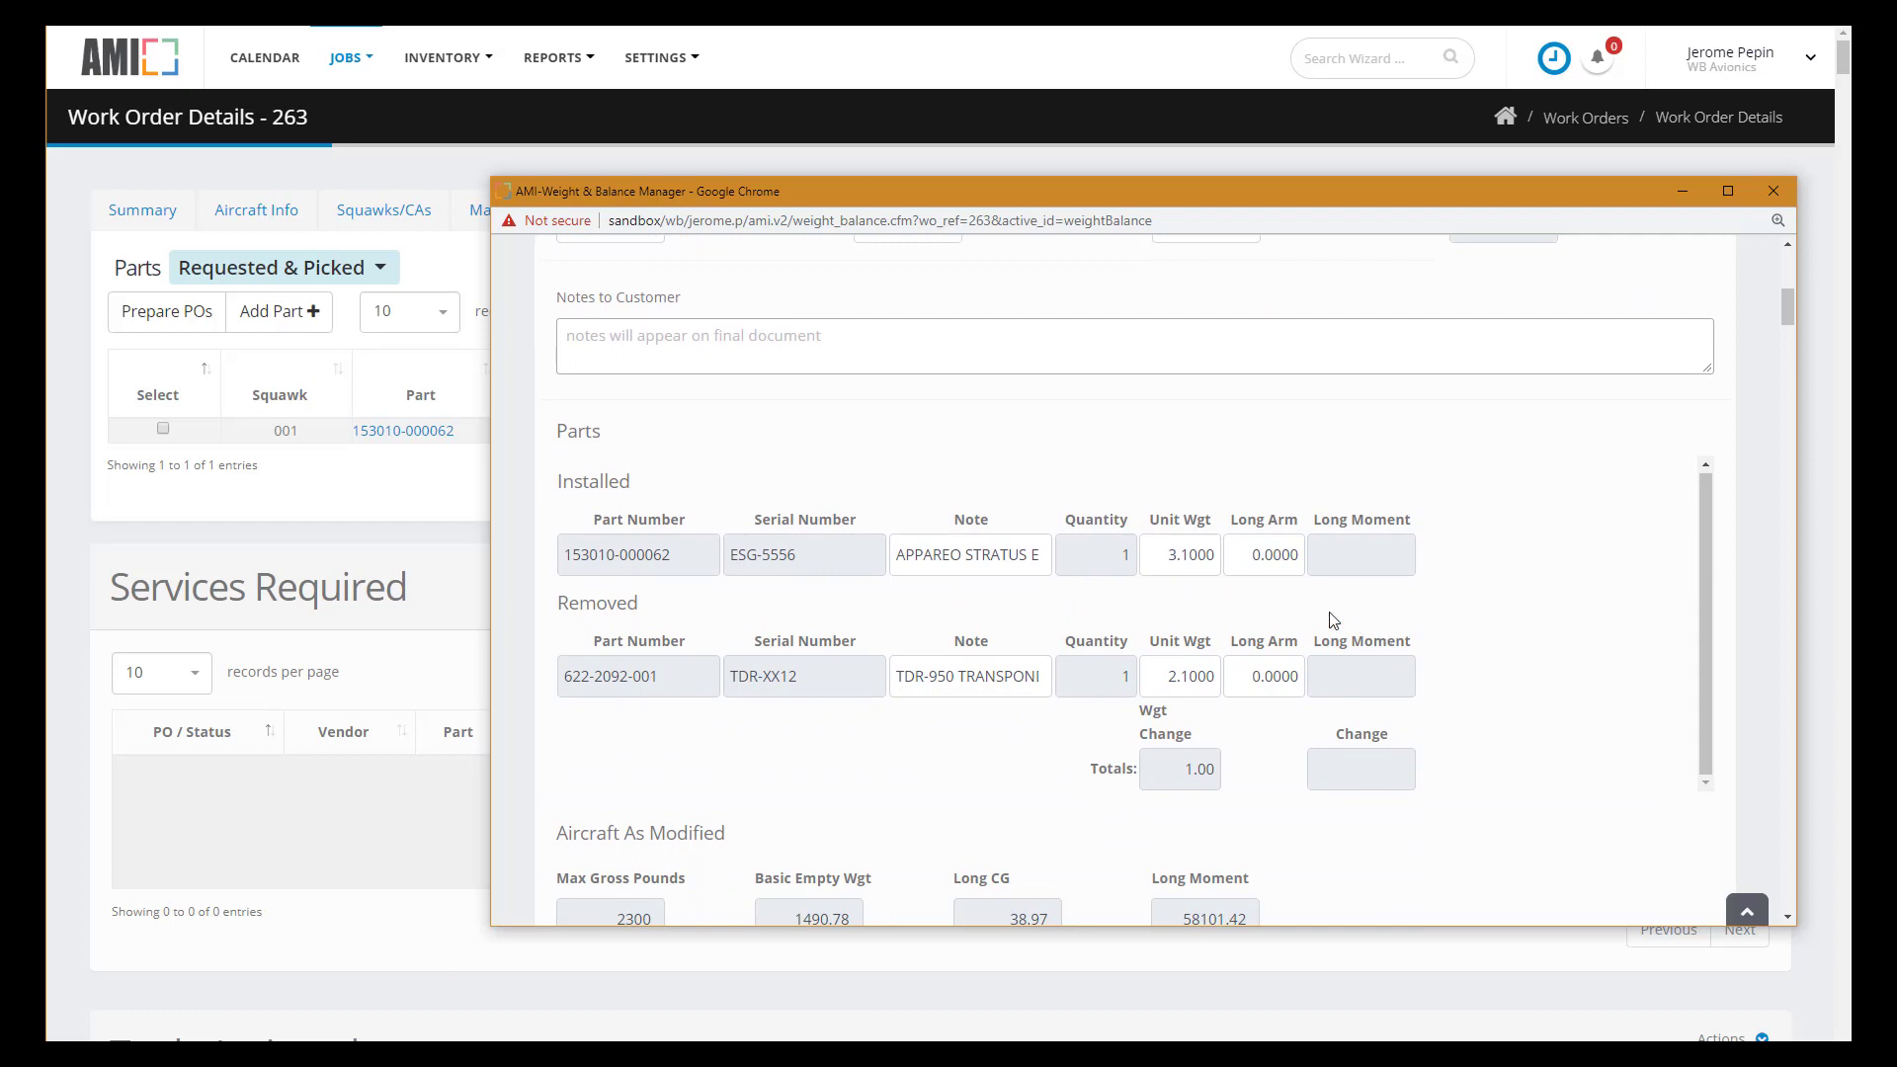
- Set the long arm to 11.9 for both the installed and removed parts
click(1248, 555)
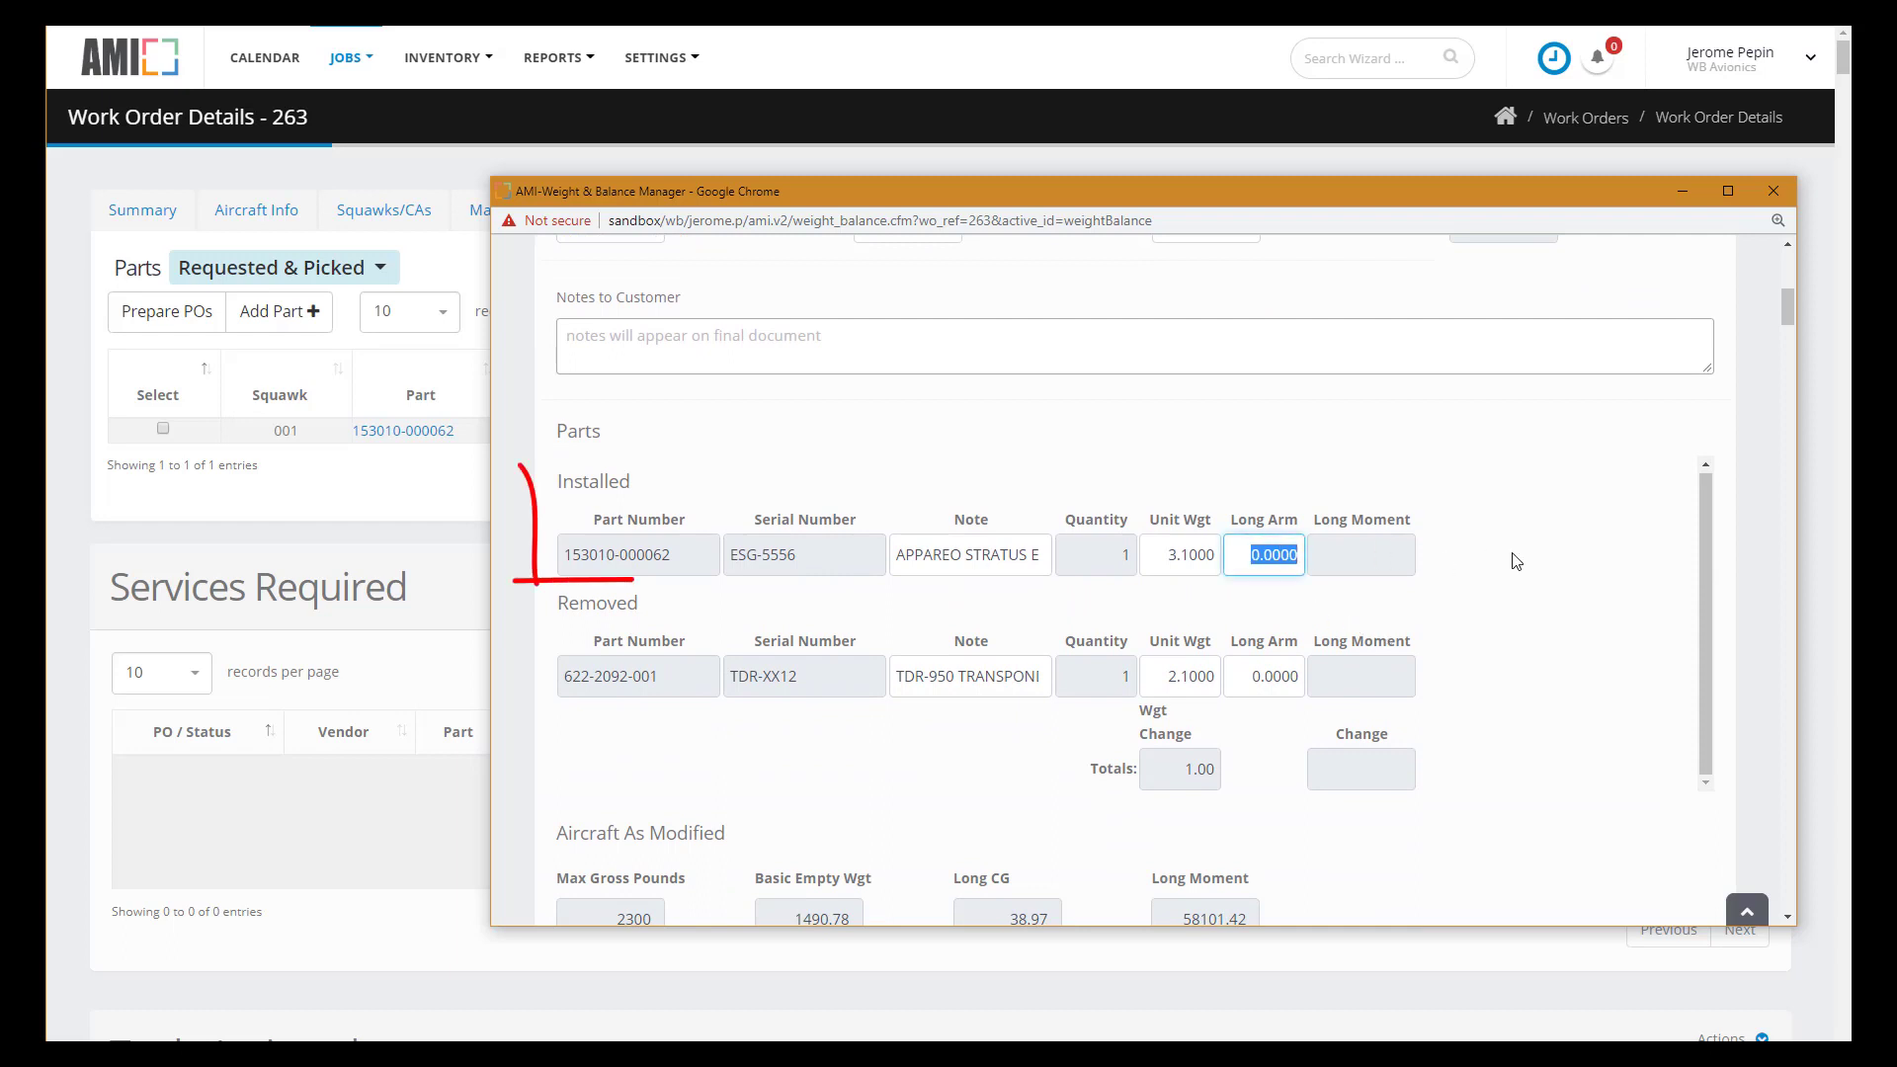
text(11.9)
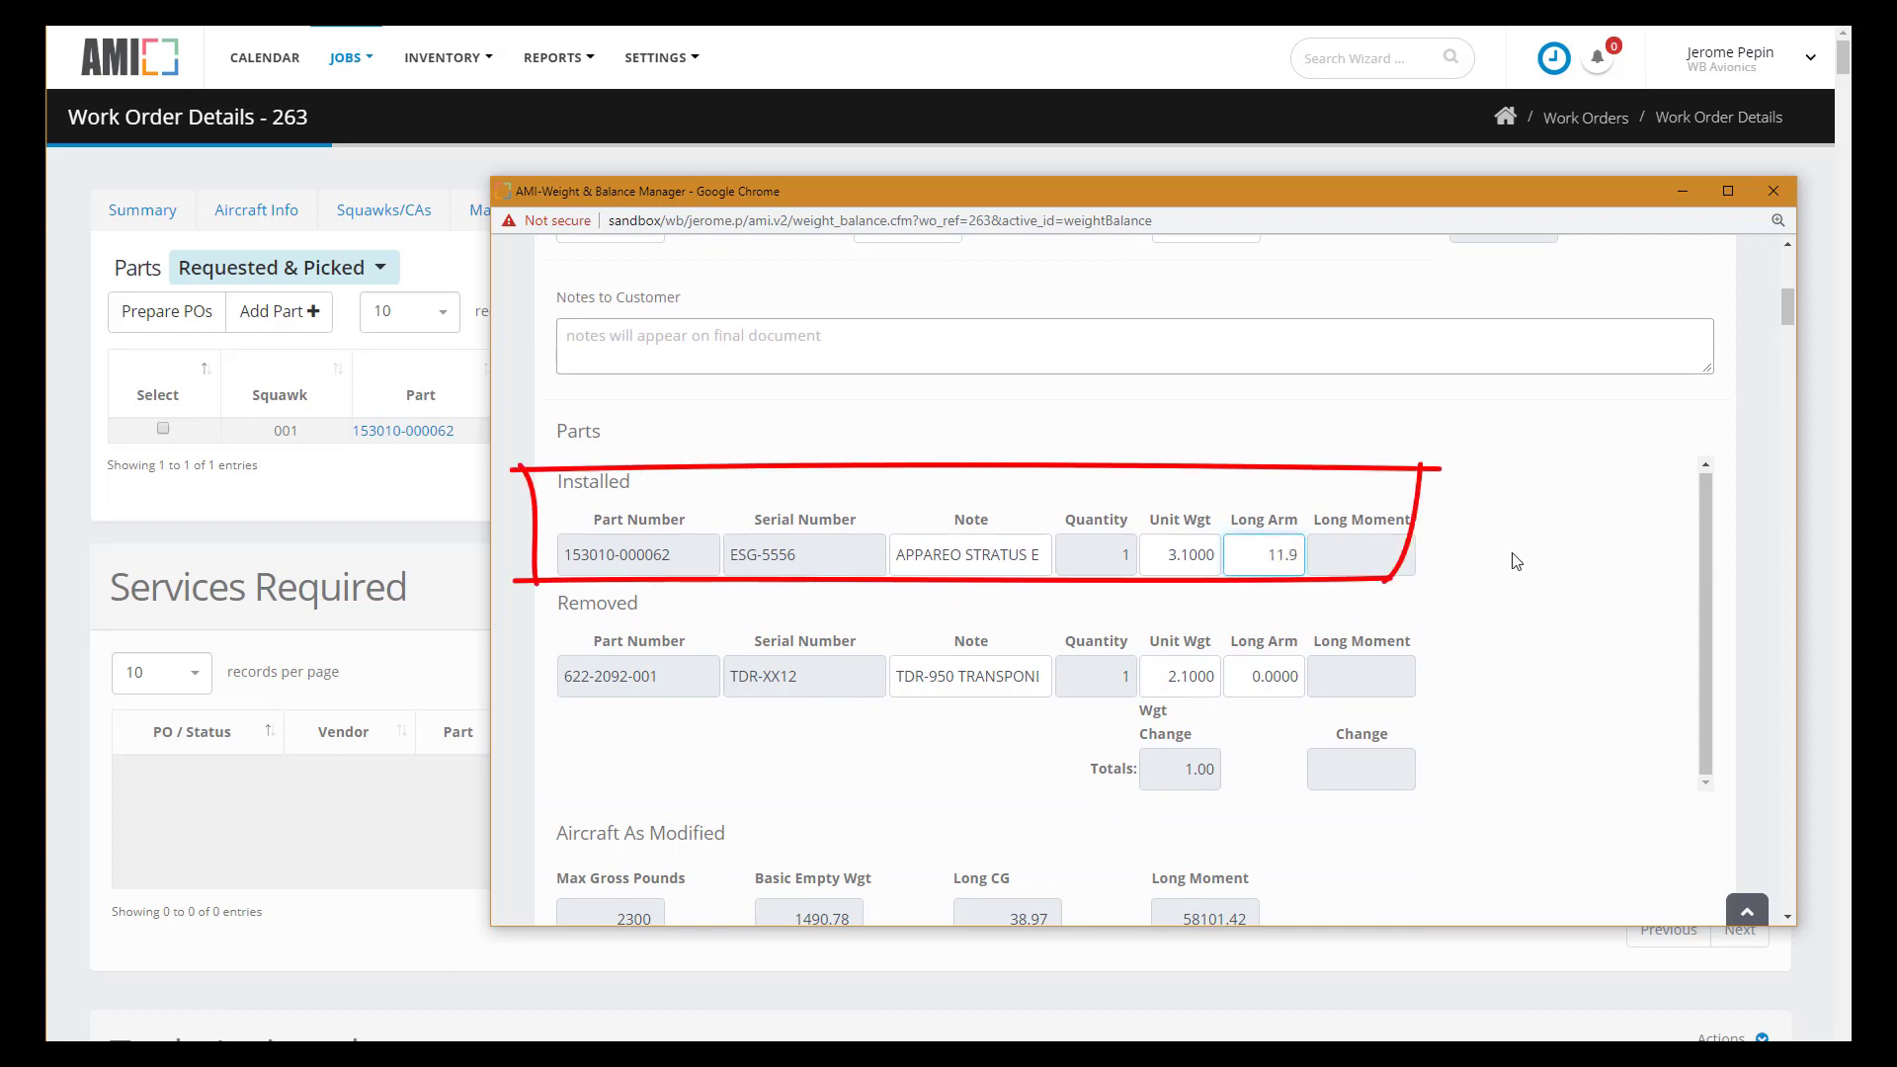
click(1238, 672)
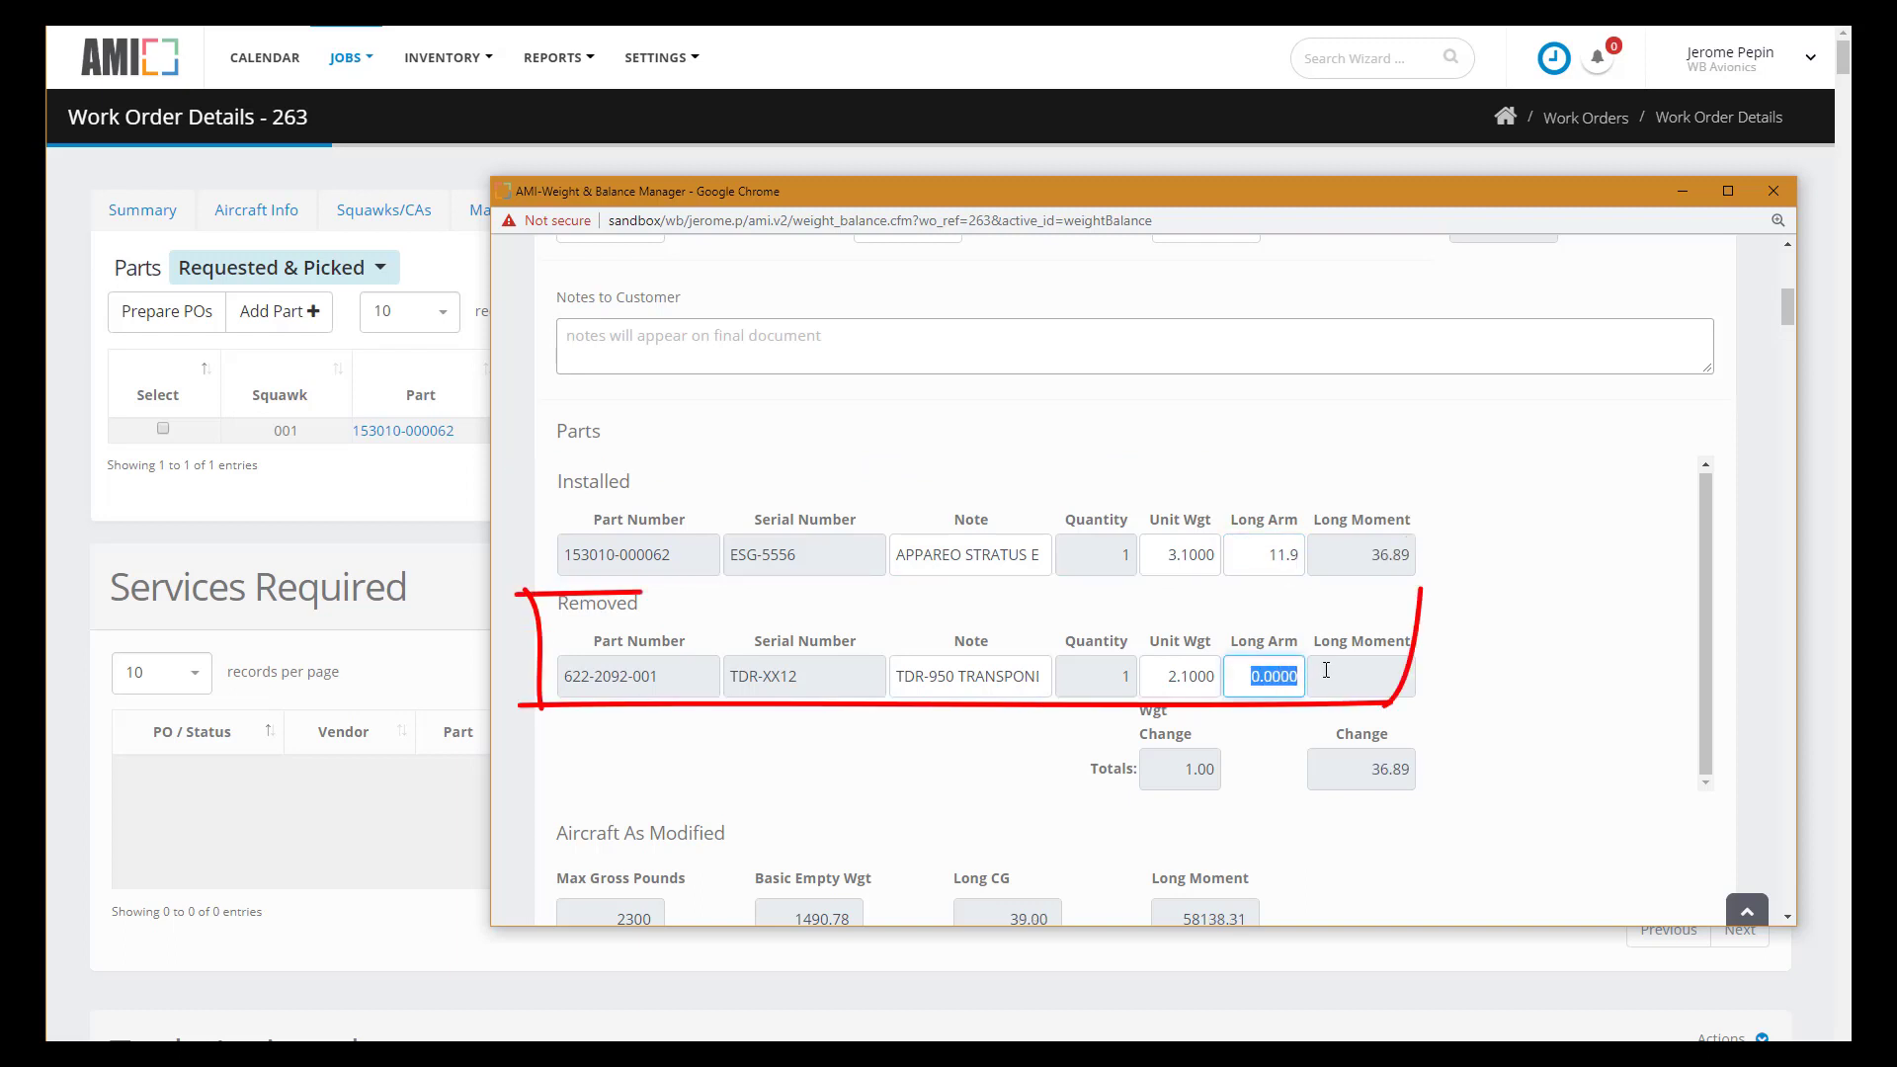
text(11.9)
scroll(1615, 790, down, 1)
- Save the worksheet, archive the final report as a PDF, and return to customer documents
click(1580, 884)
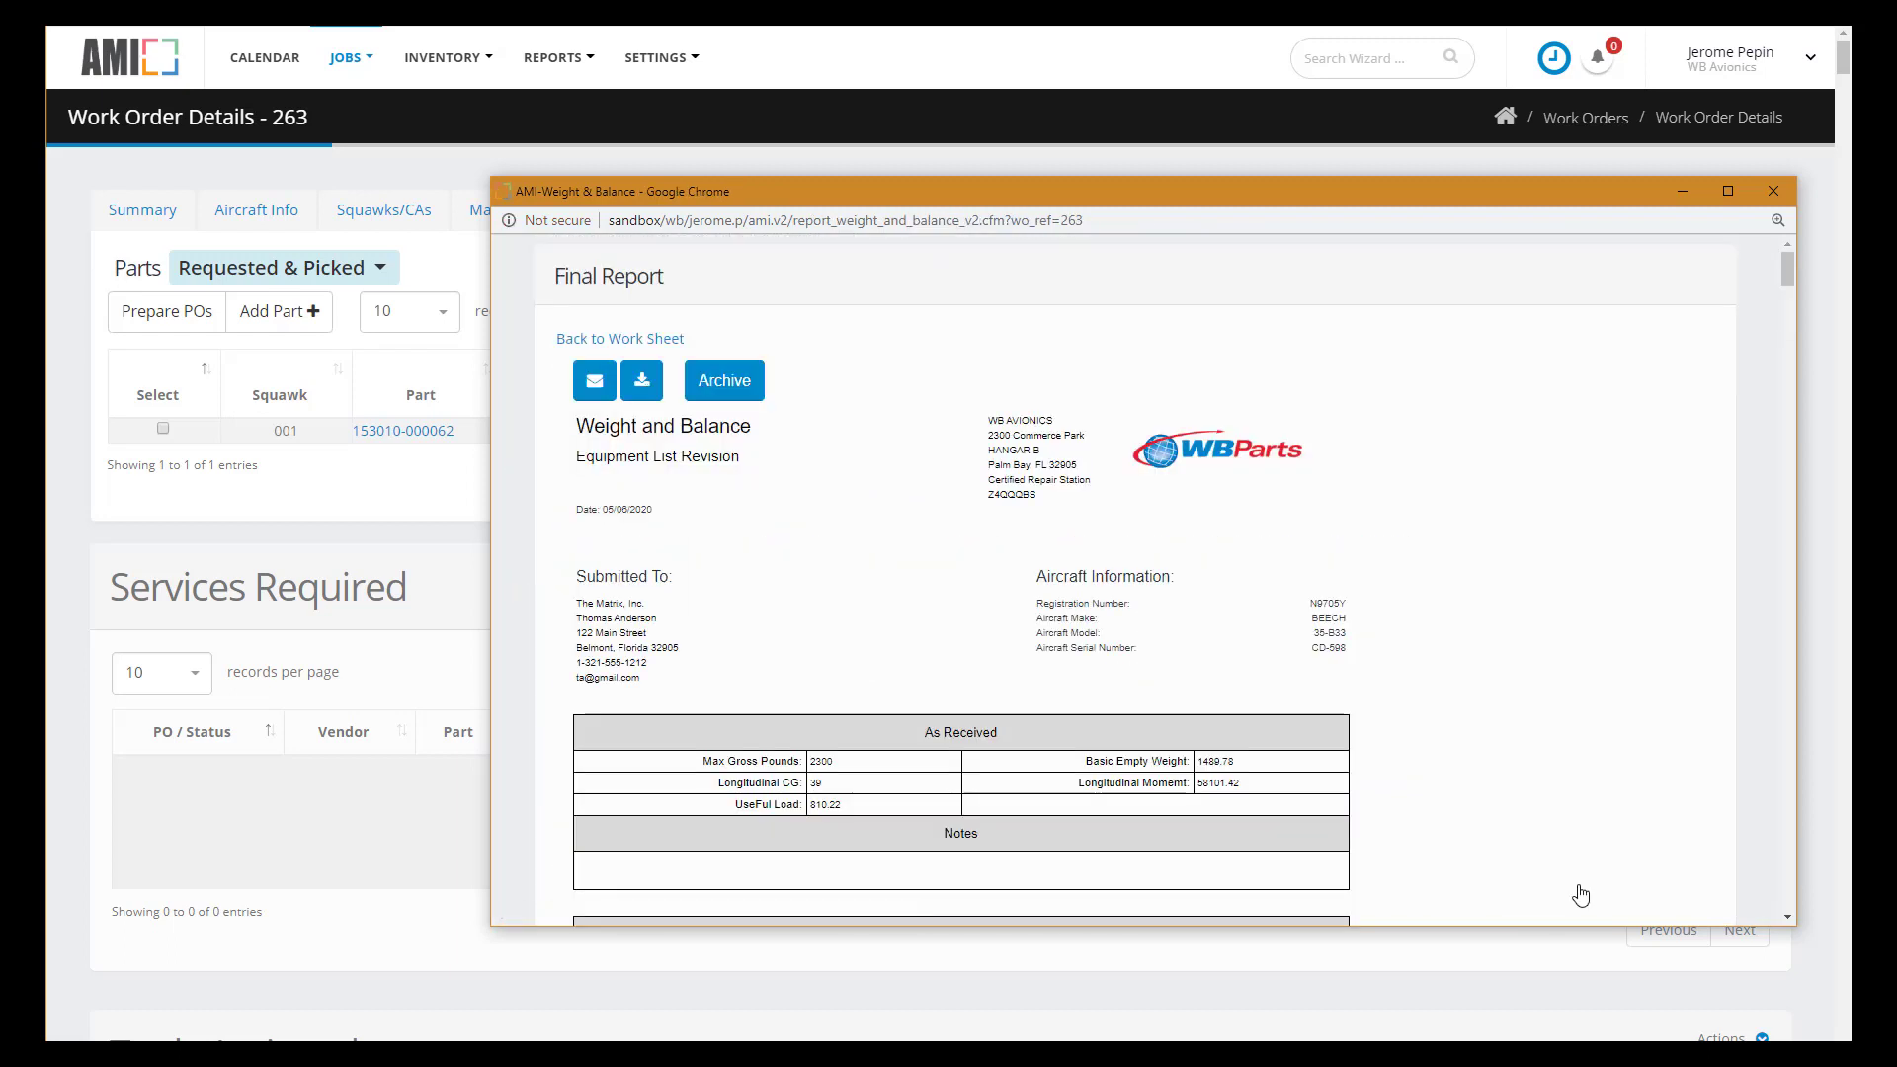
scroll(1502, 607, down, 4)
scroll(1501, 610, down, 4)
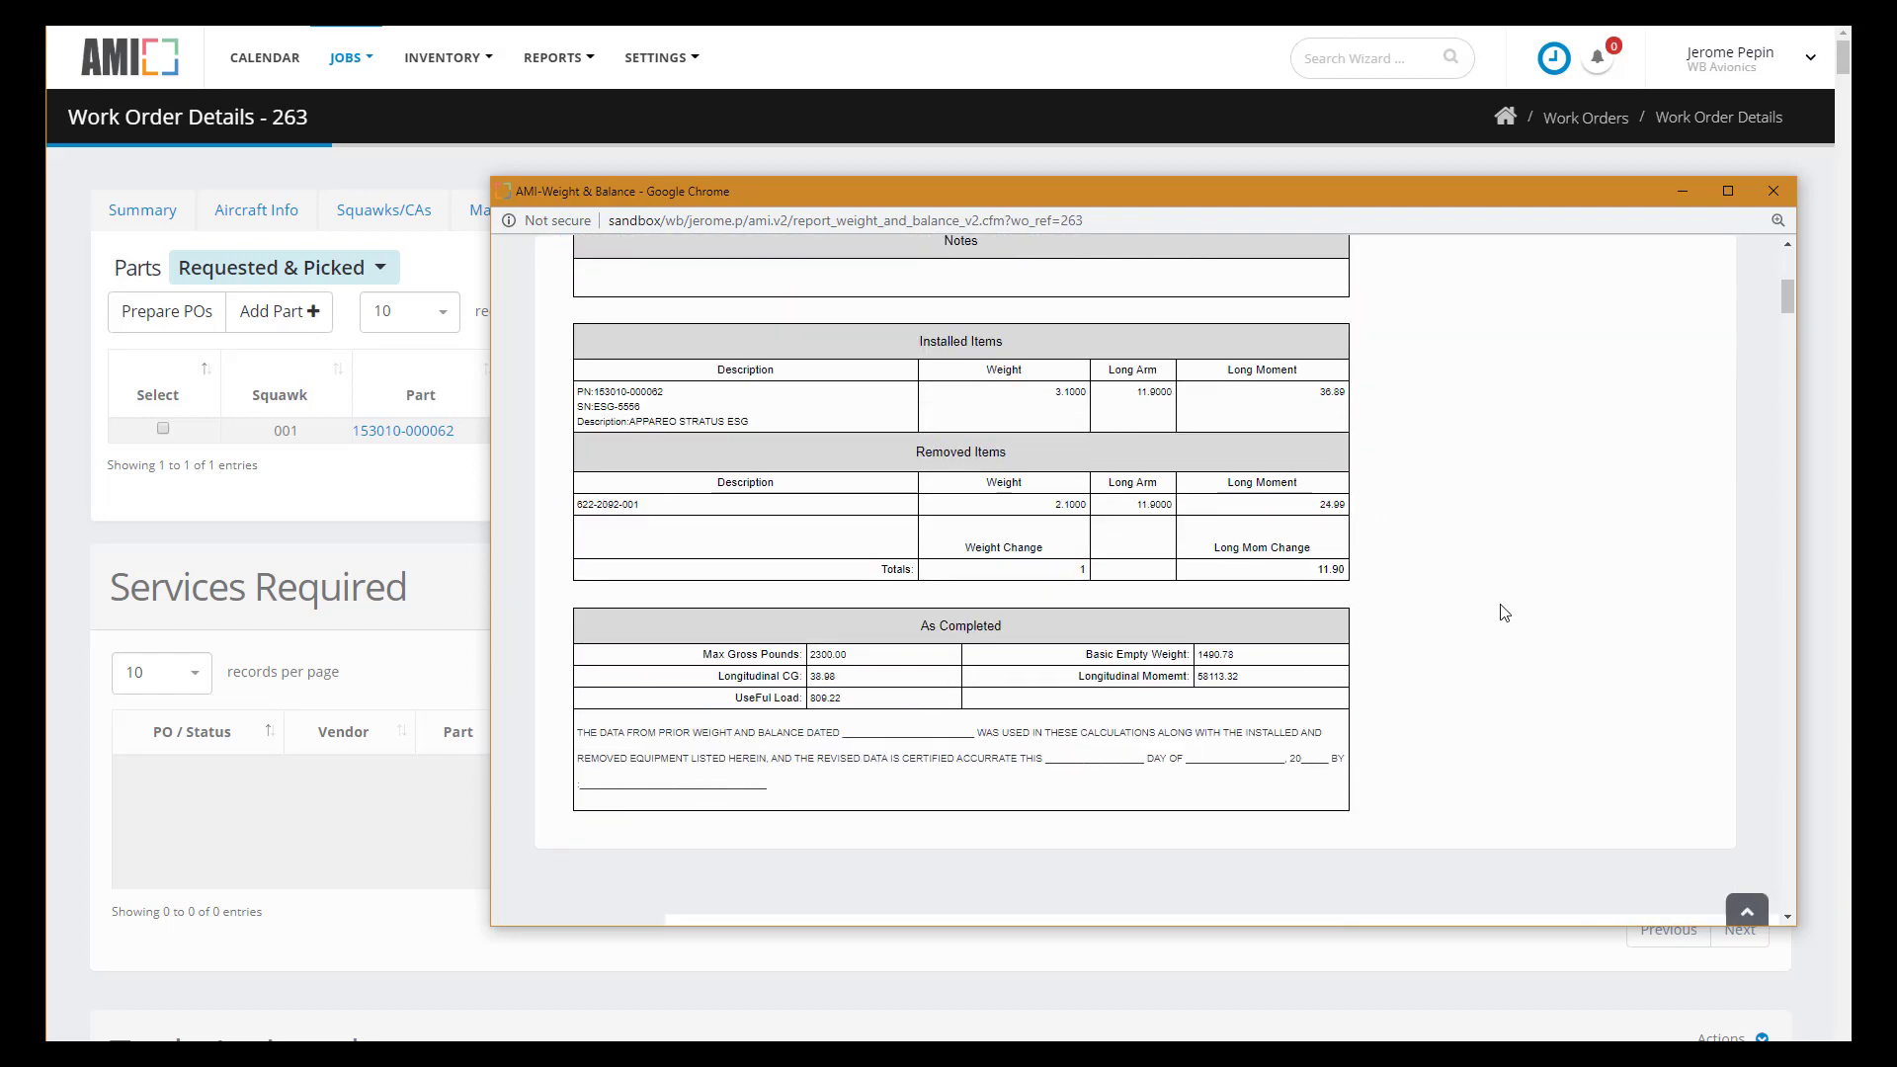
scroll(1498, 609, up, 8)
click(731, 383)
click(1422, 657)
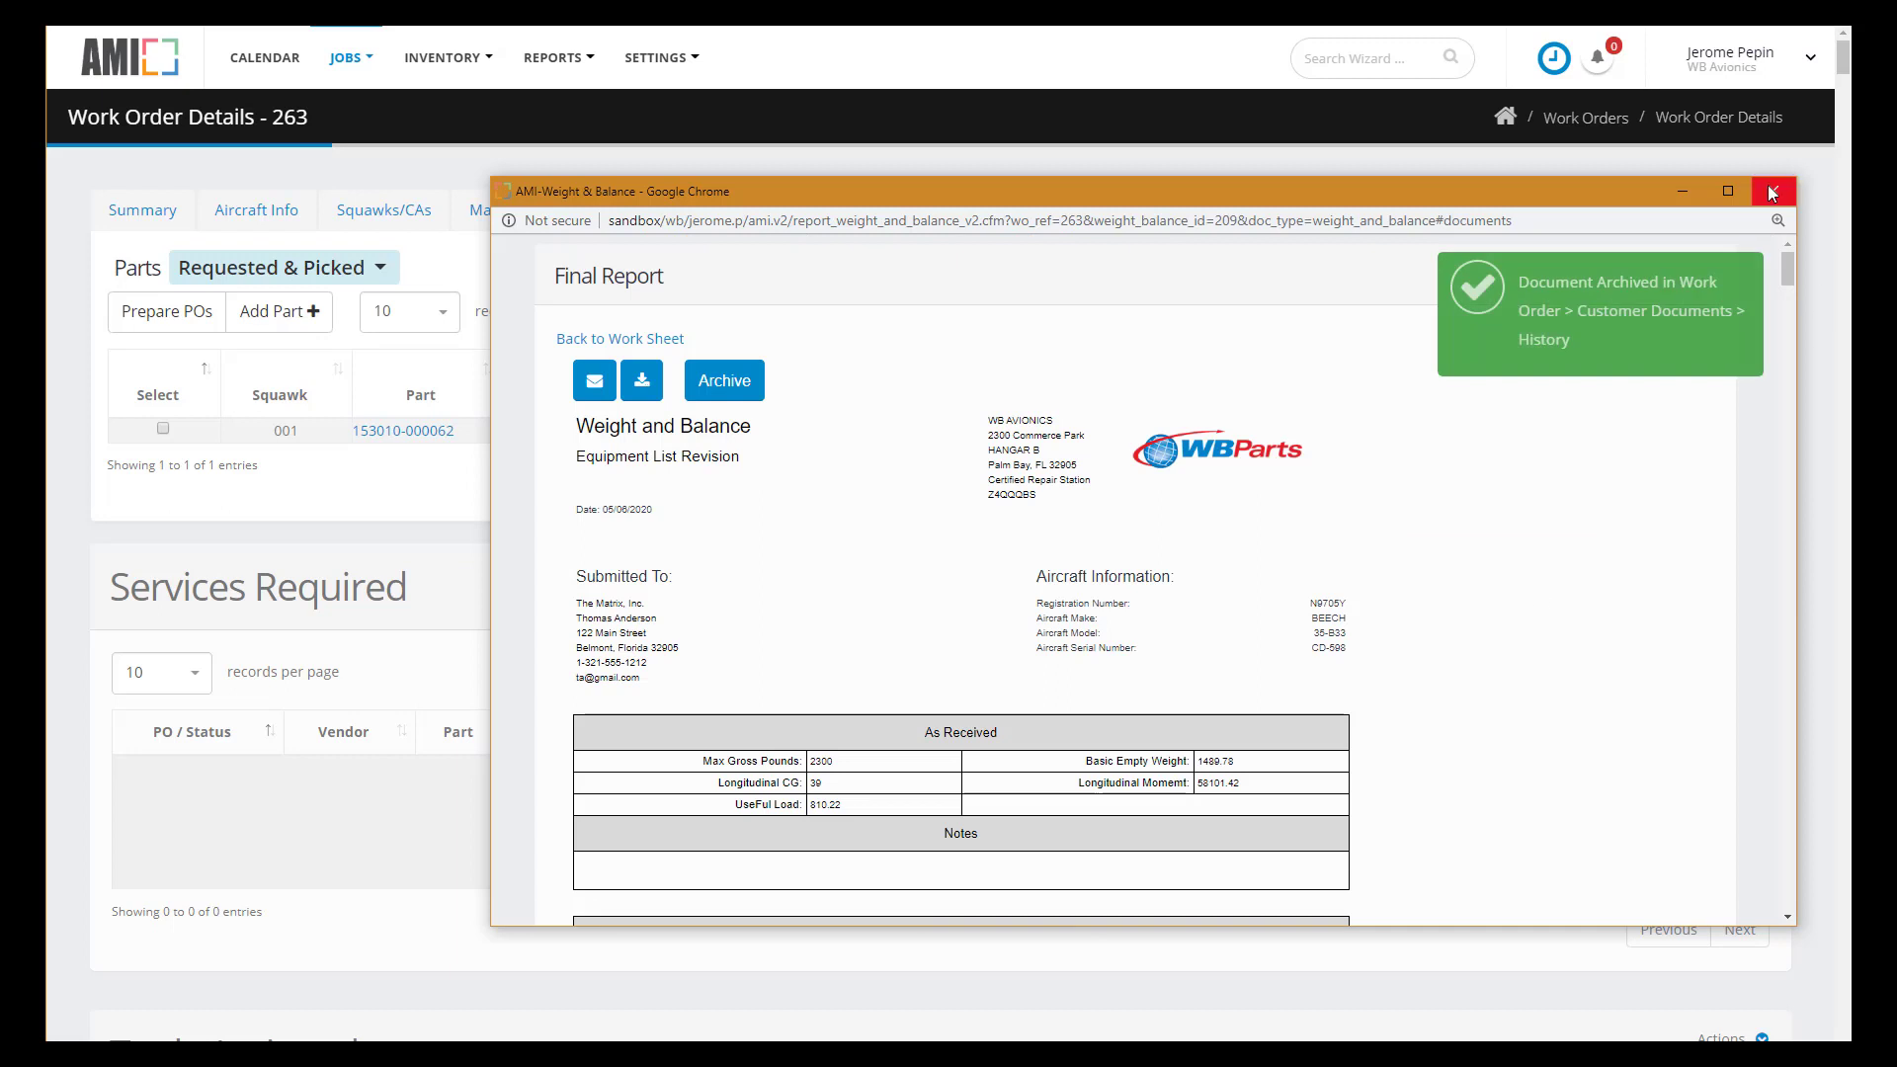
click(1773, 191)
click(926, 216)
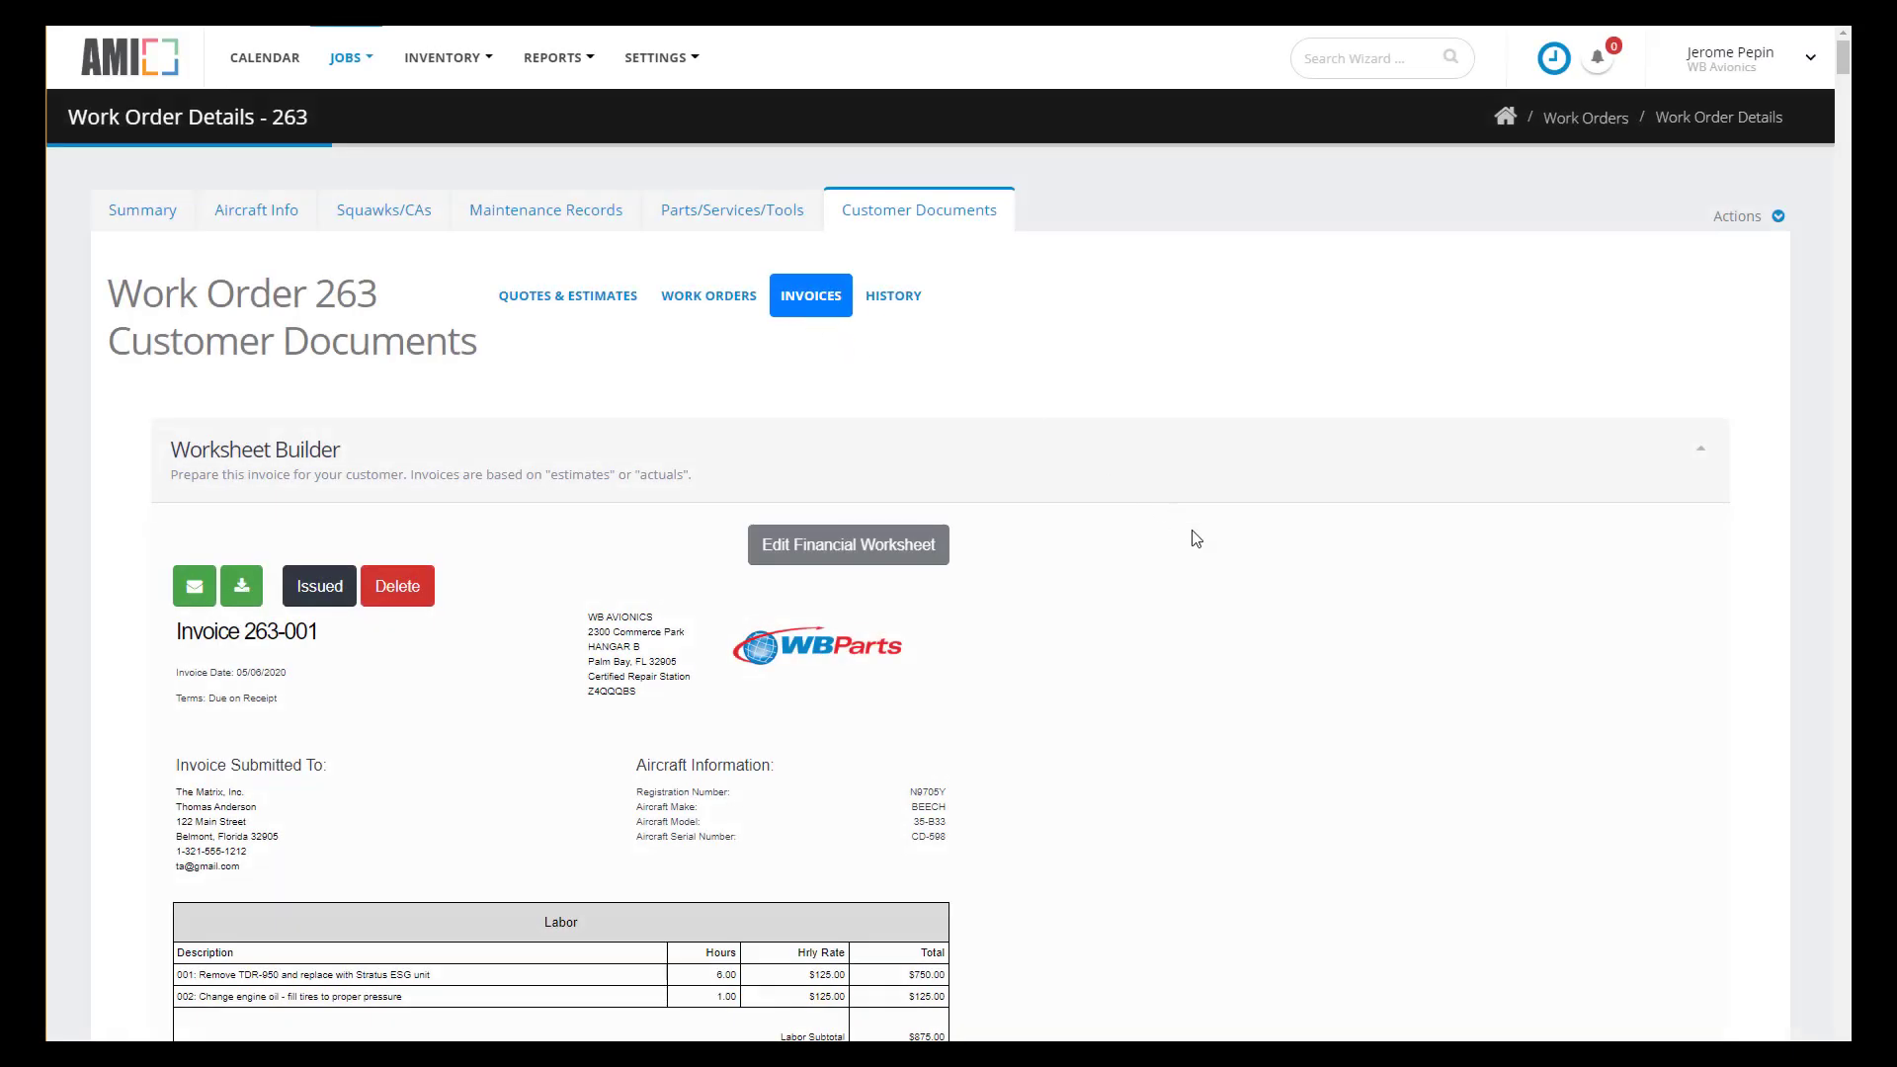
- Show work order 263's Document History, topped by the archived Weight and Balance sheet event
scroll(1215, 551, down, 4)
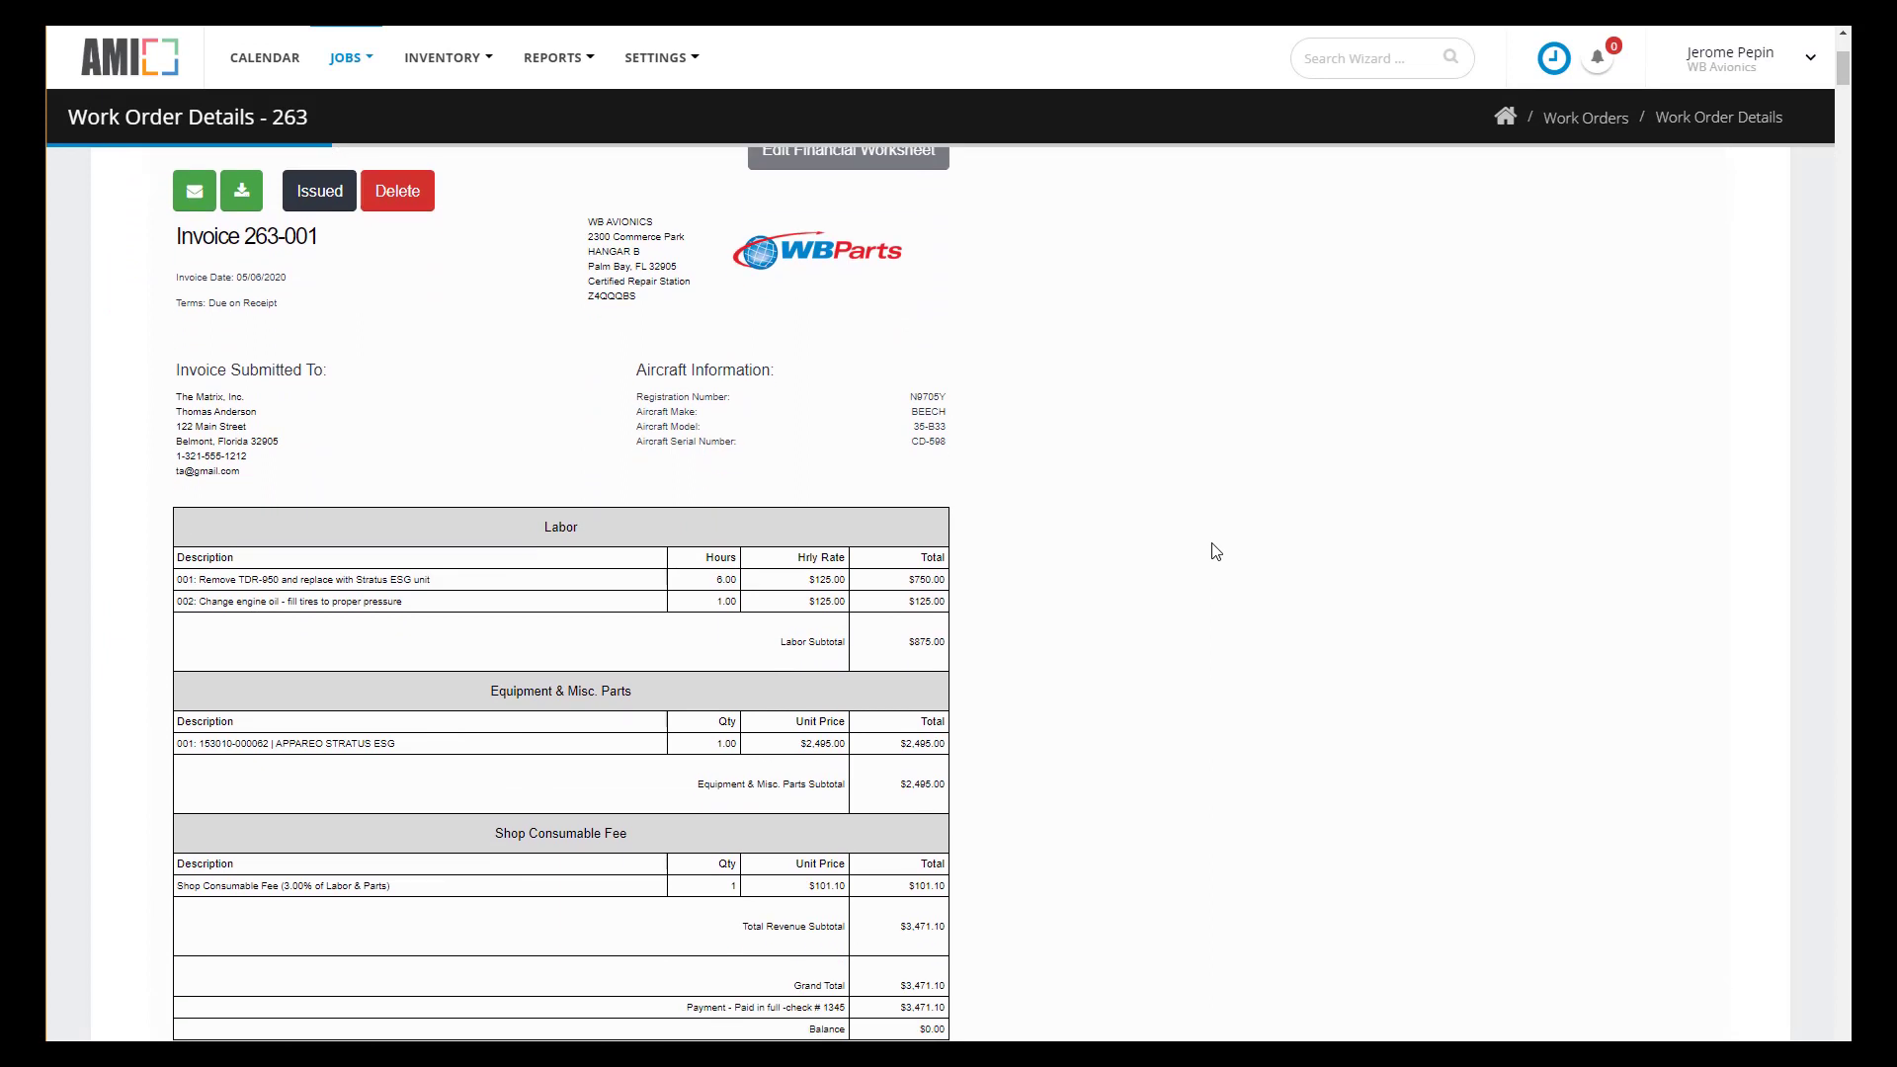
scroll(1215, 551, up, 1)
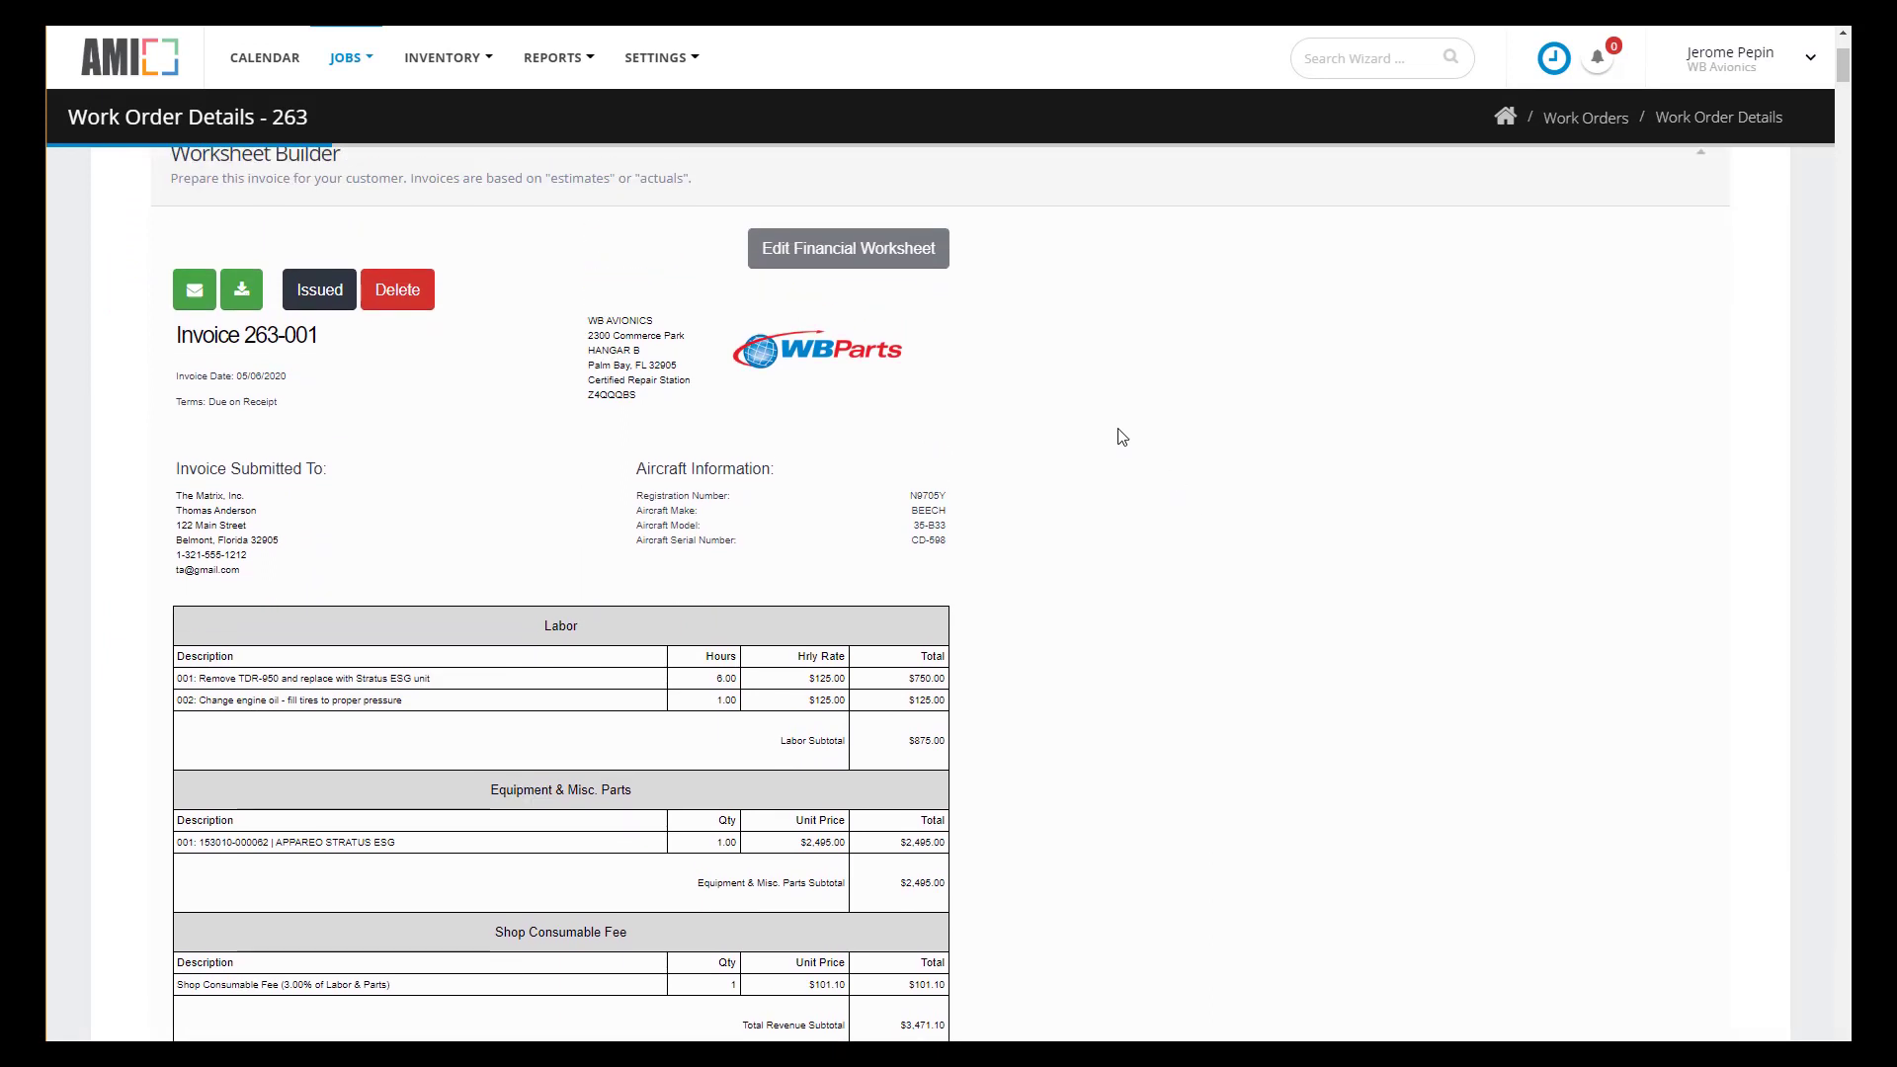
scroll(1140, 454, up, 3)
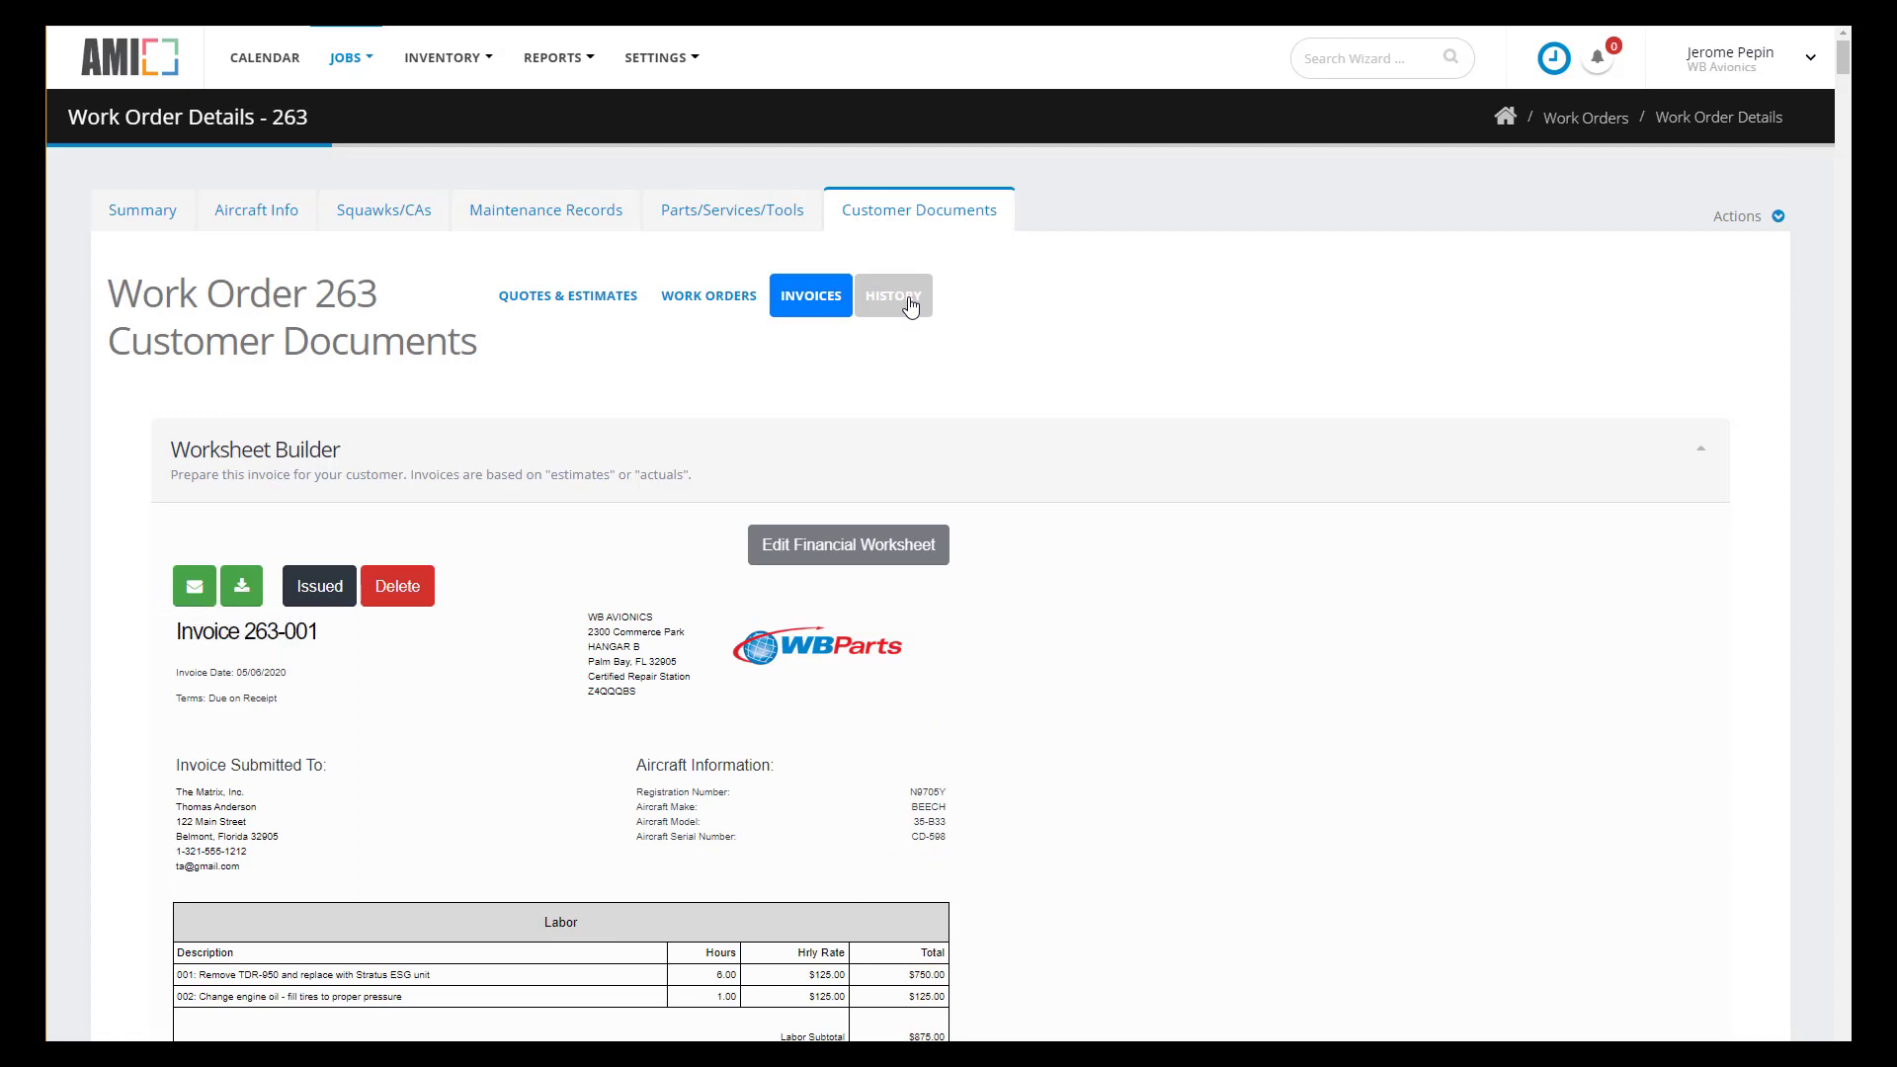
click(911, 306)
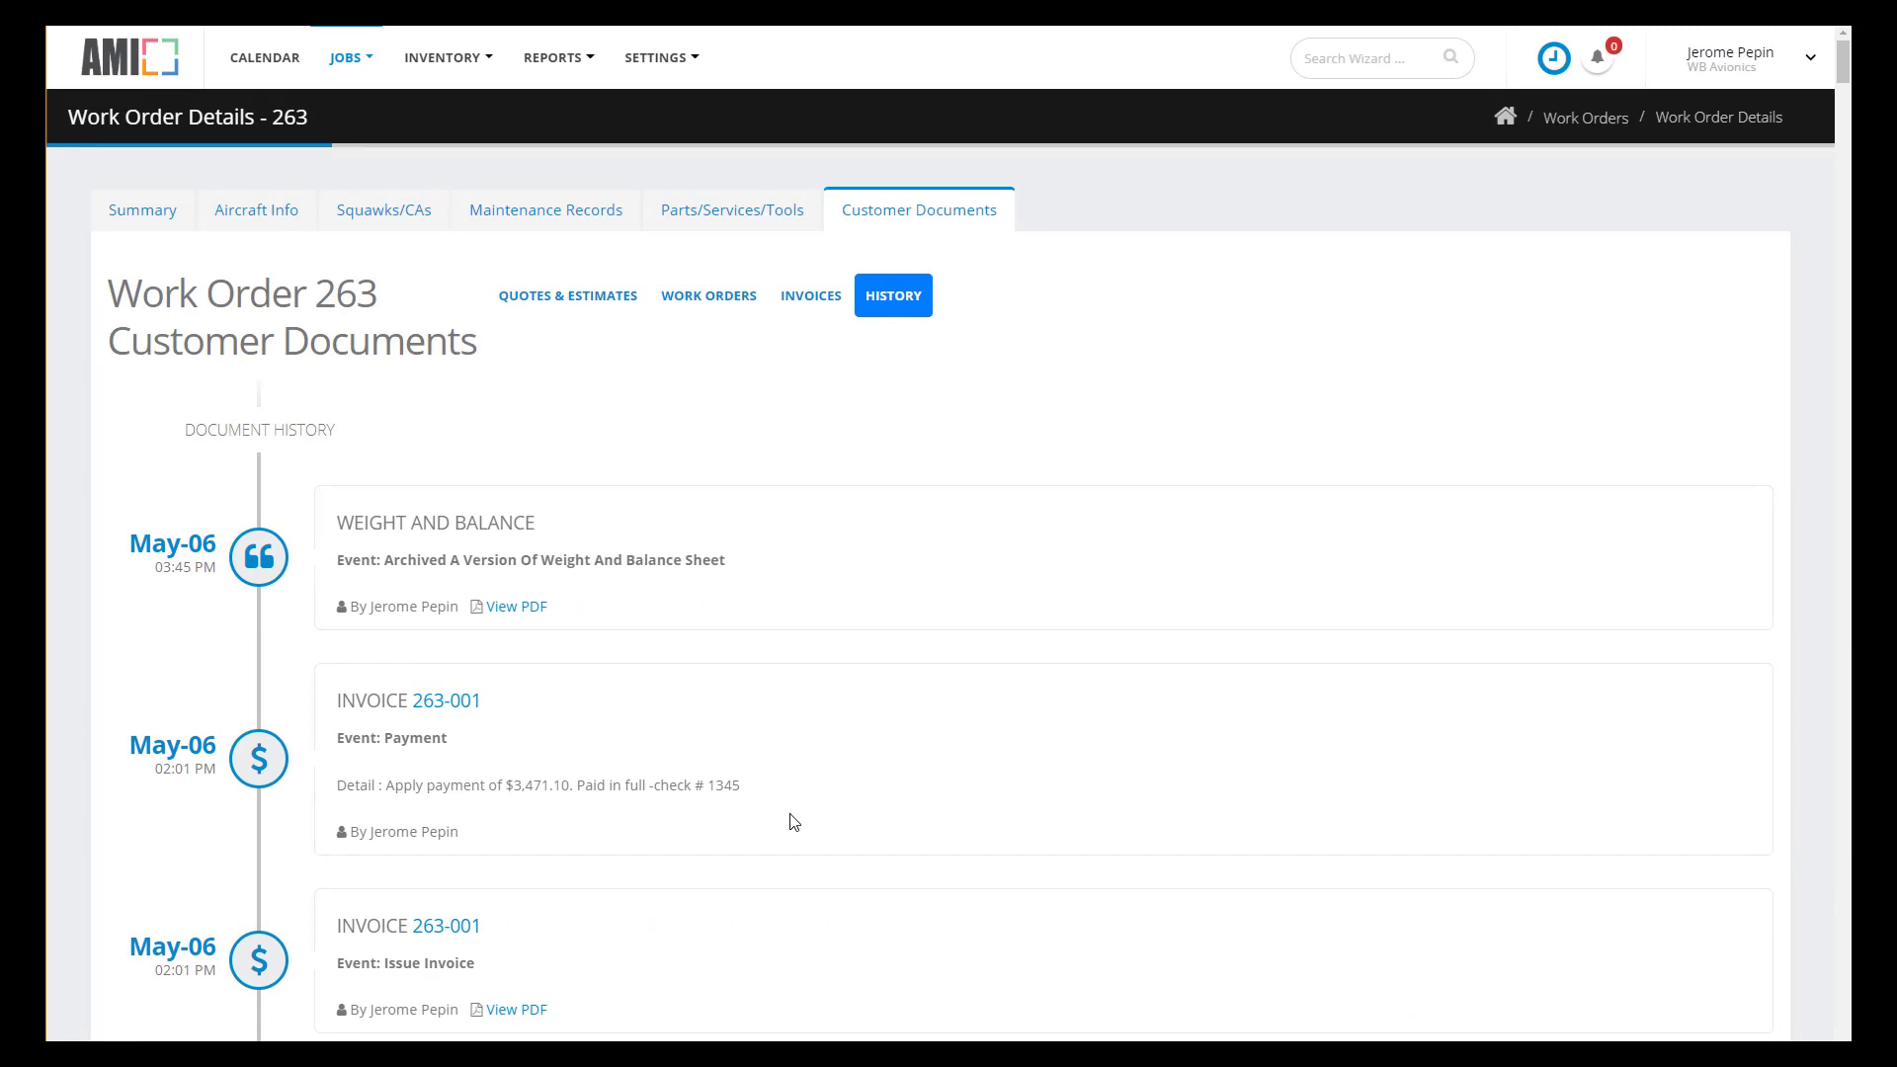
scroll(768, 970, down, 3)
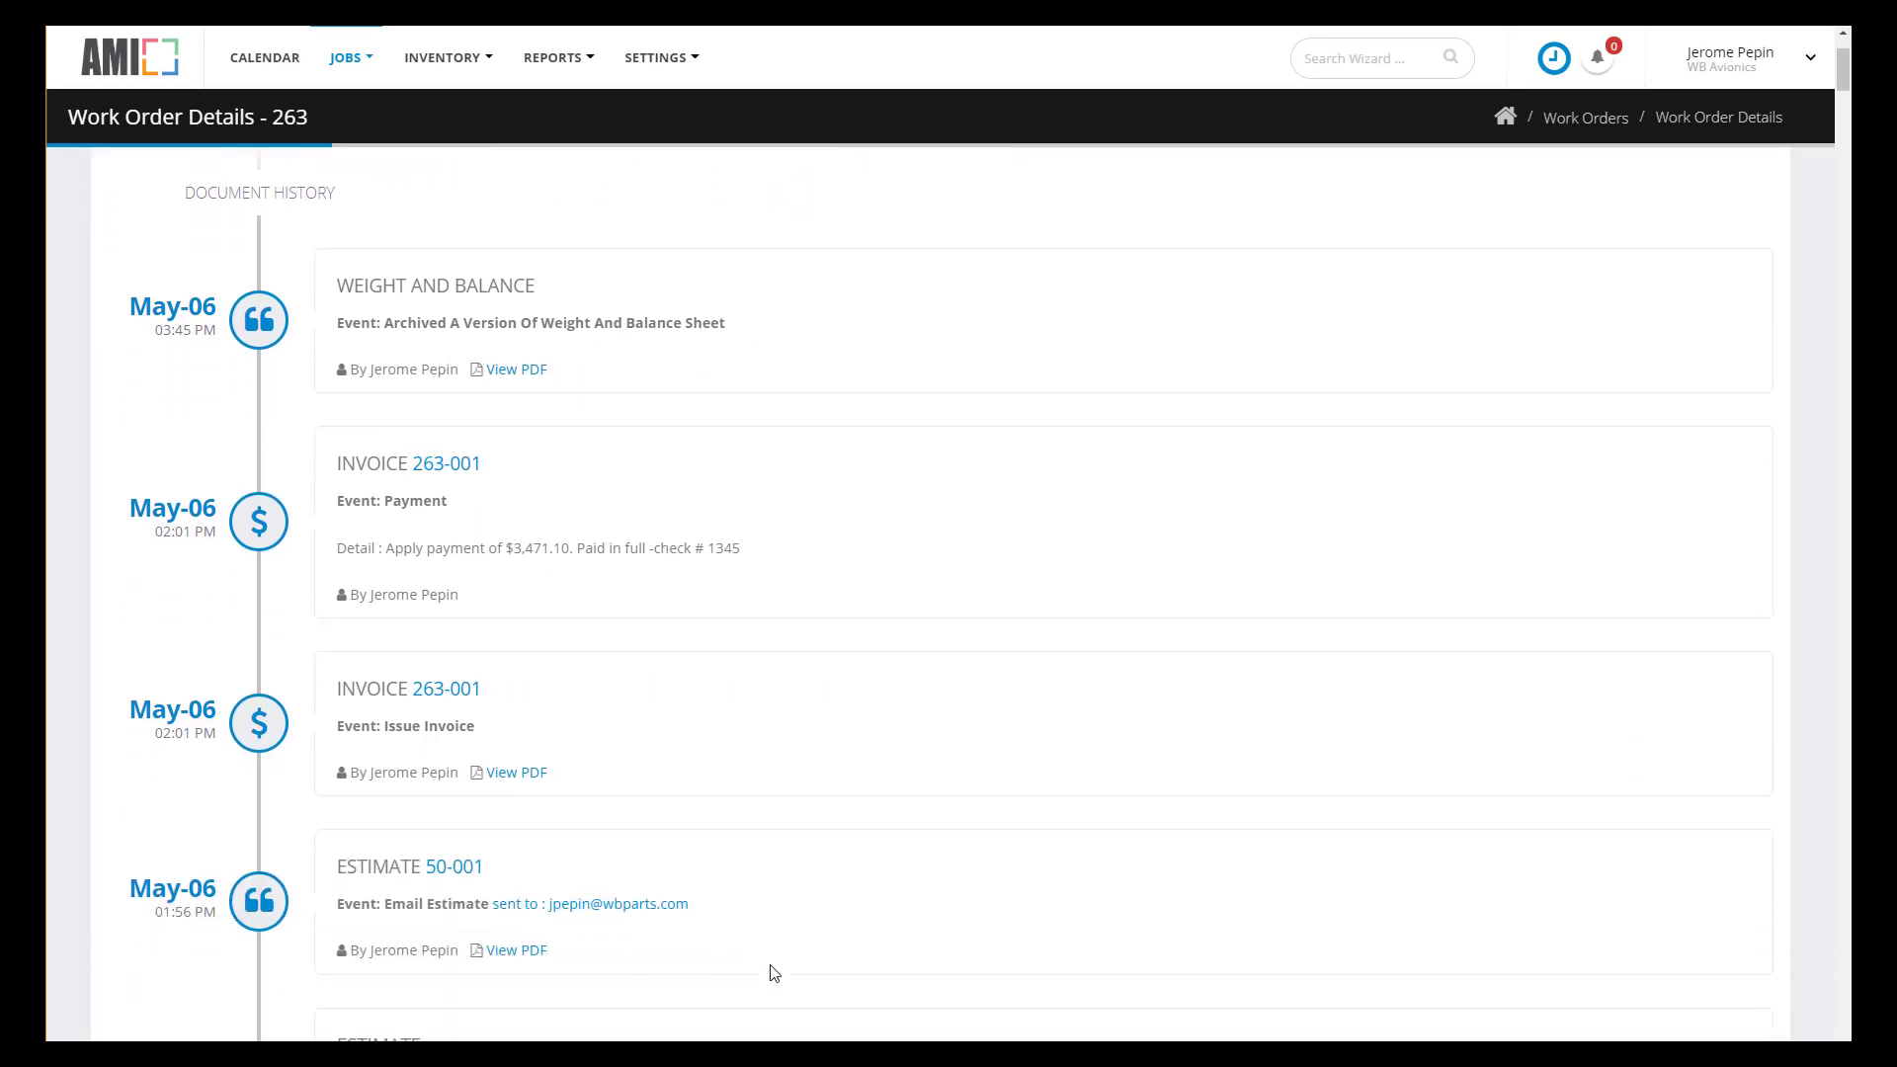
scroll(774, 973, down, 2)
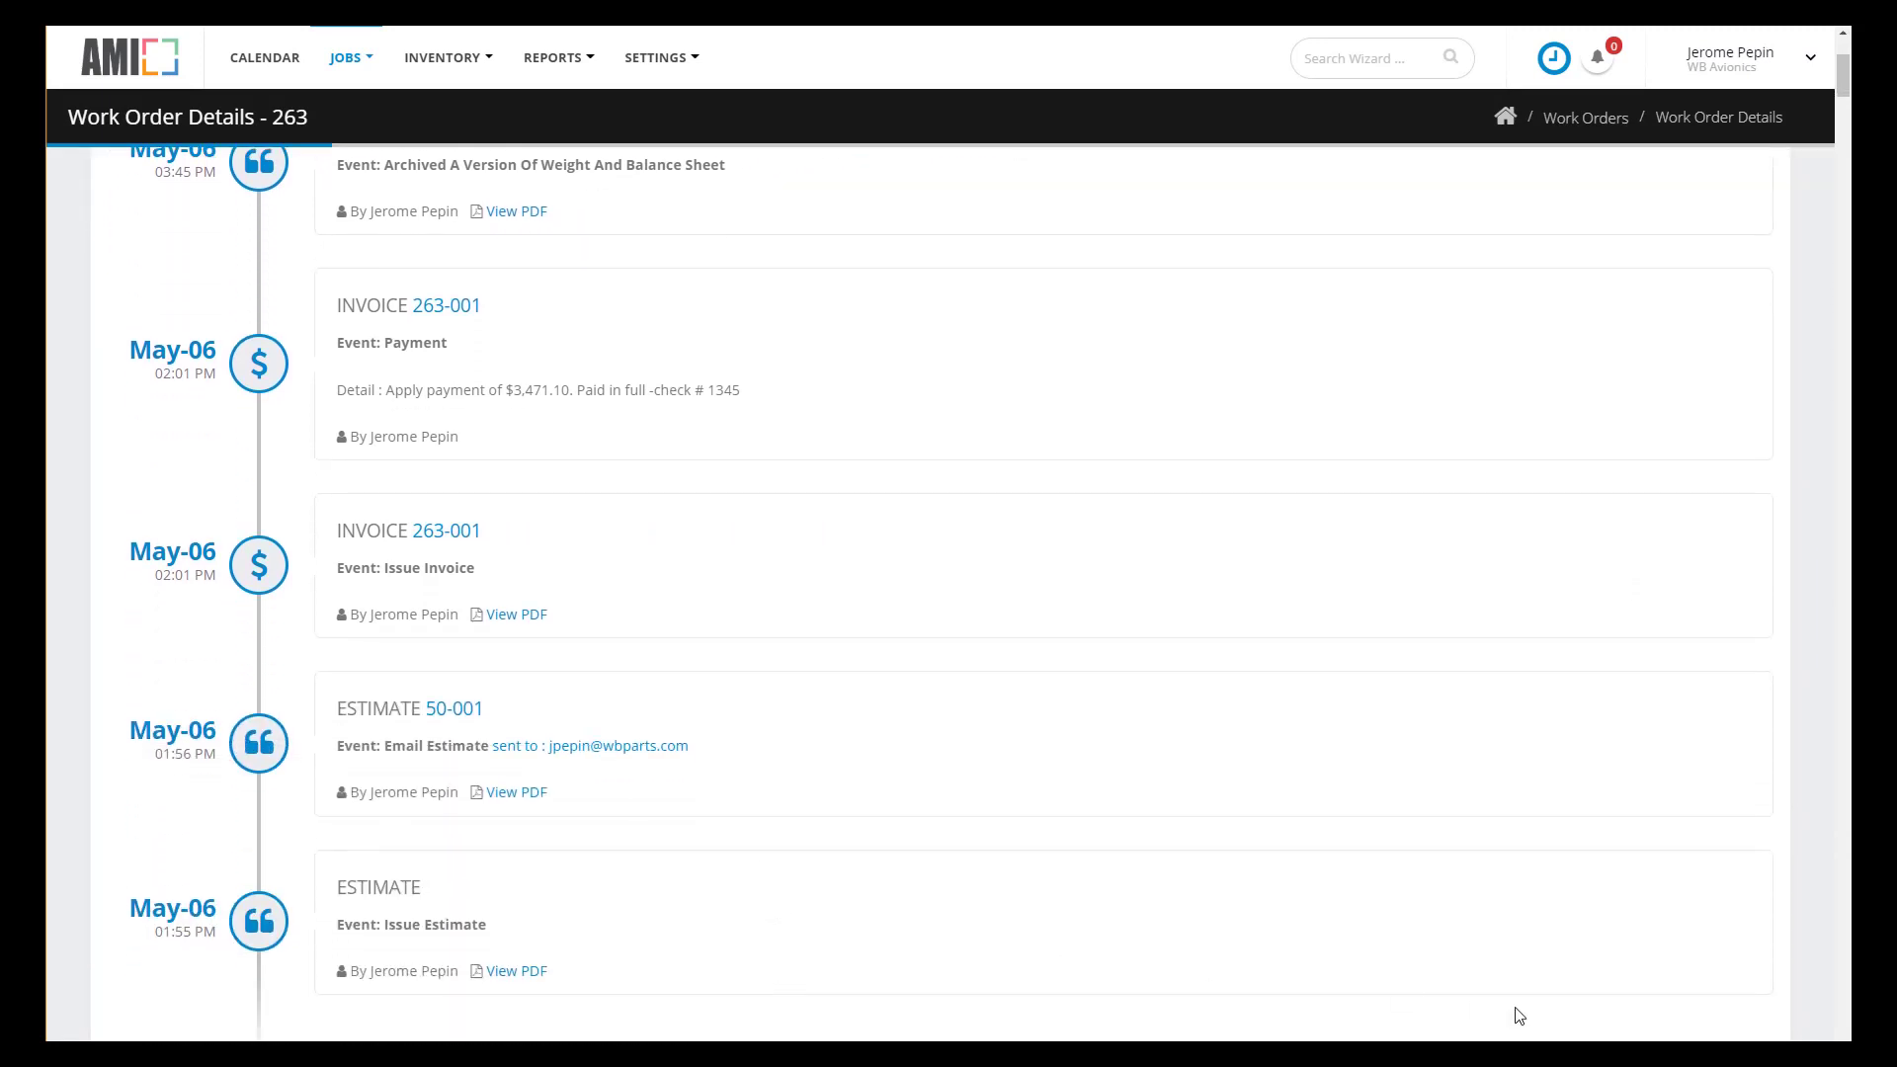